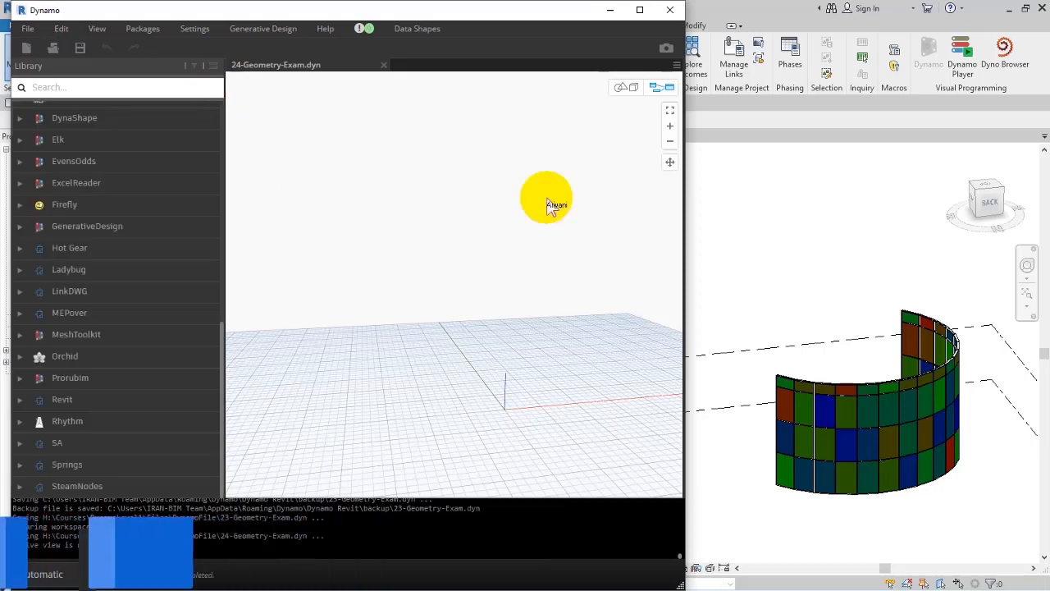
# - Switch to Revit and review the project units for the Common discipline without changing them
pyautogui.click(780, 241)
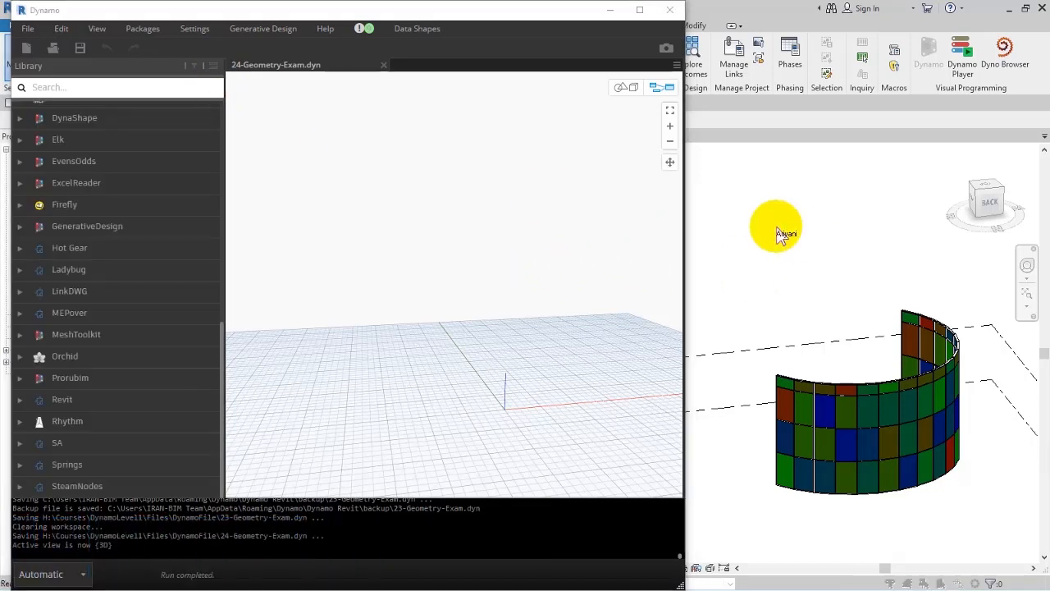
pyautogui.press('u')
pyautogui.press('n')
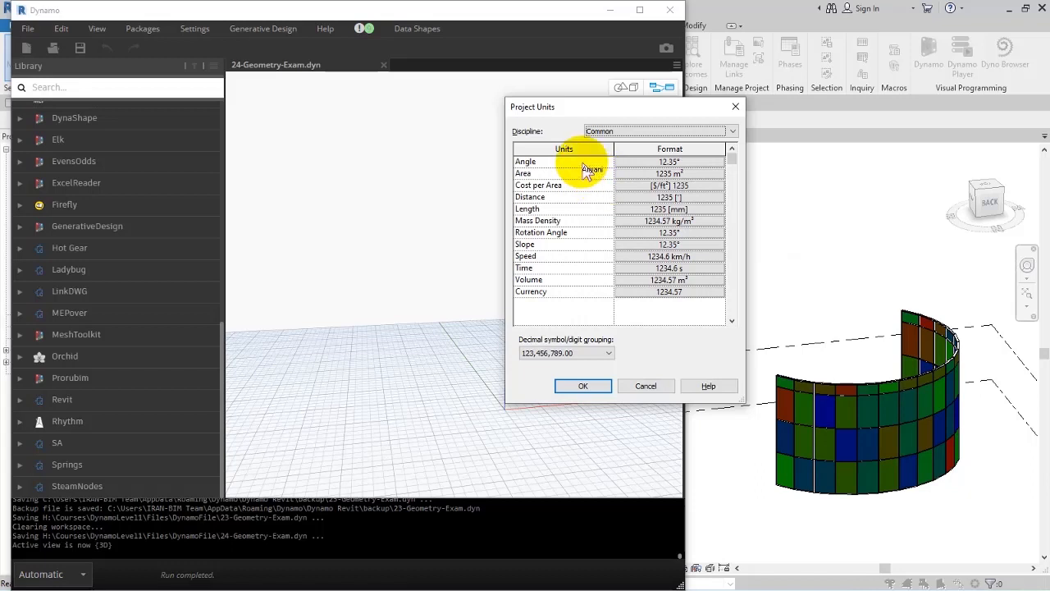
pyautogui.click(736, 106)
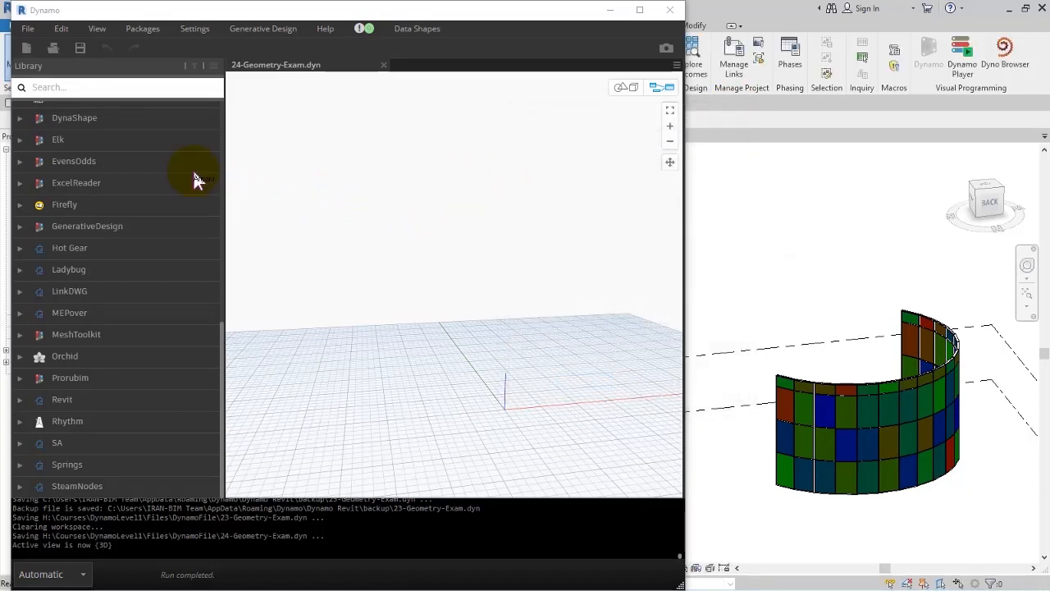
# - Place two Point.ByCoordinates (x, y, z) nodes from the geometry library, one below the other
pyautogui.scroll(10, 100, 212)
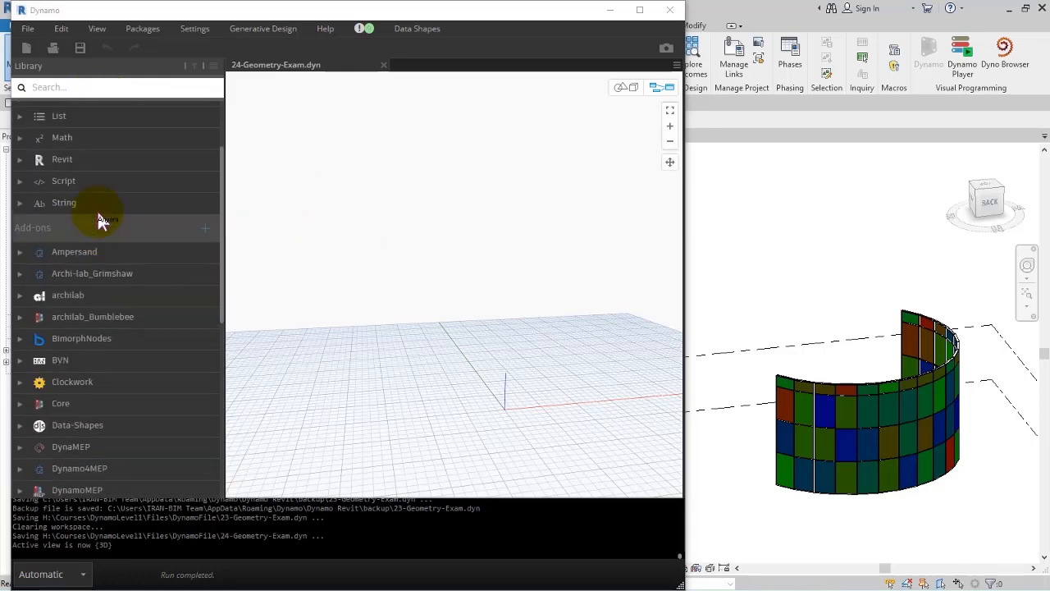
pyautogui.click(82, 157)
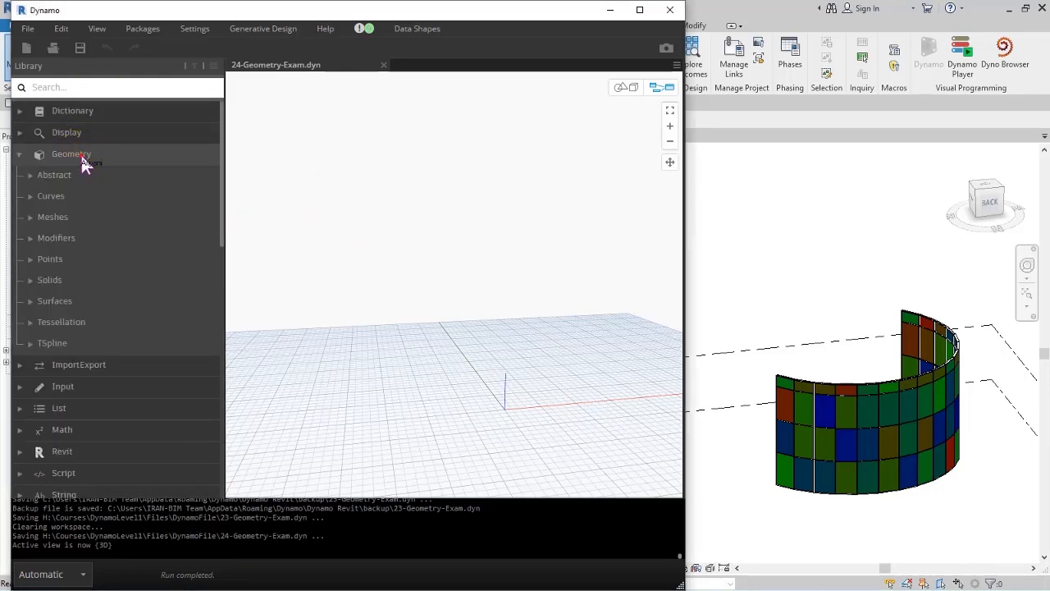
pyautogui.click(51, 259)
pyautogui.click(53, 279)
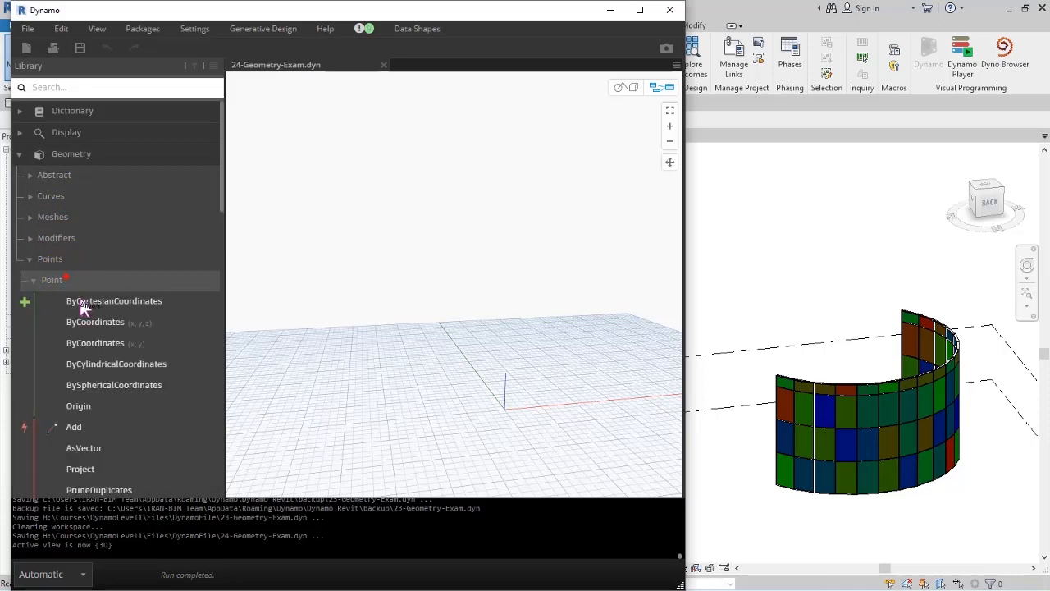
pyautogui.moveTo(95, 322); pyautogui.dragTo(380, 154)
pyautogui.hotkey('ctrl', 'c')
pyautogui.hotkey('ctrl', 'v')
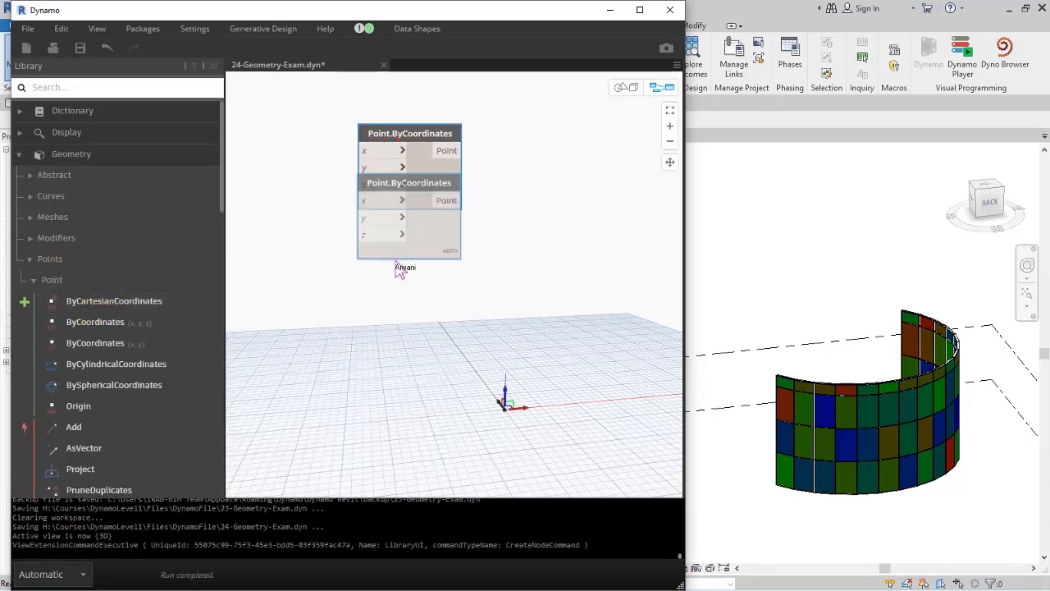
pyautogui.moveTo(402, 261); pyautogui.dragTo(394, 312)
# - Add a Code Block beside the lower point node with two separate values of 10
pyautogui.doubleClick(238, 302)
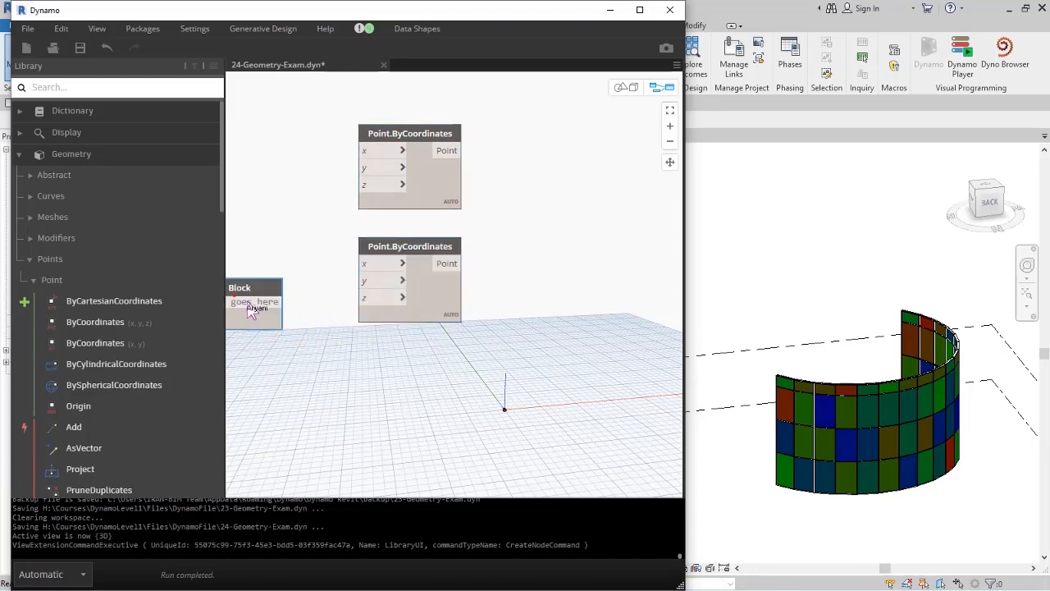
pyautogui.moveTo(256, 294); pyautogui.dragTo(316, 259, button='middle')
pyautogui.moveTo(304, 259); pyautogui.dragTo(324, 260)
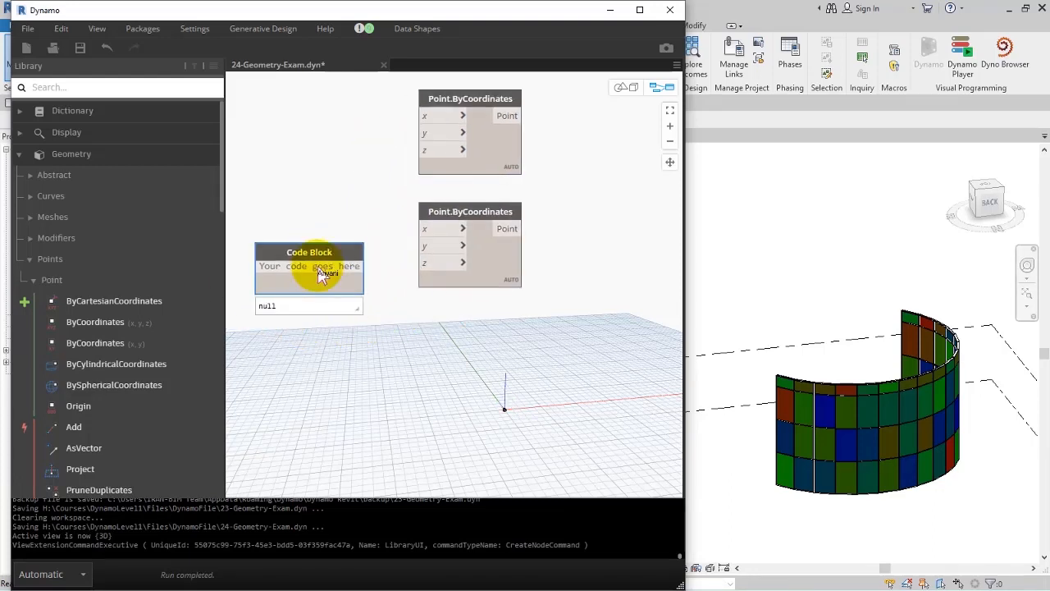
pyautogui.click(308, 269)
pyautogui.write('10;10')
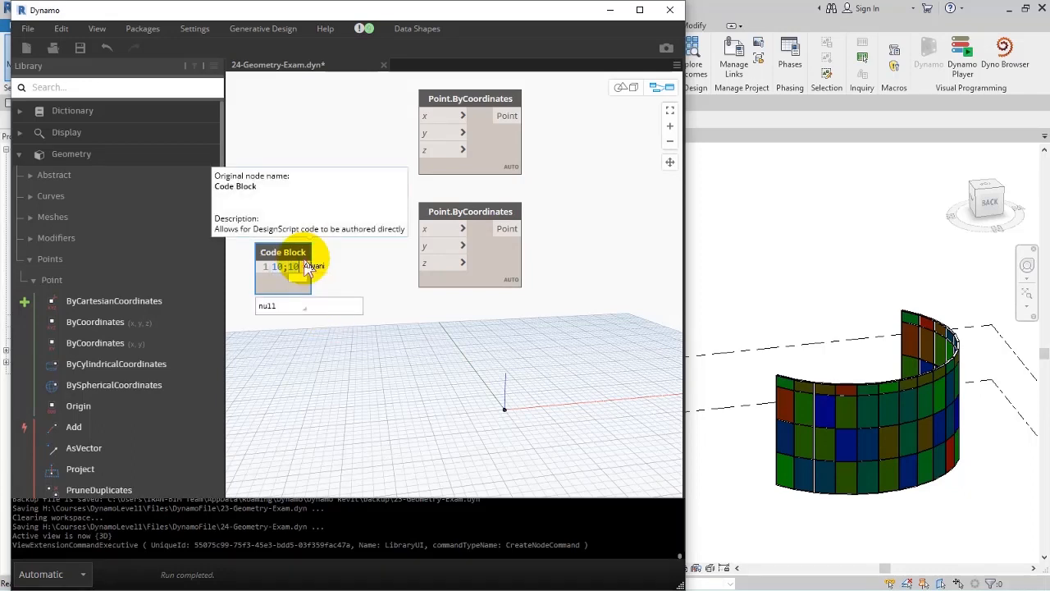
pyautogui.click(416, 290)
# - Connect the Code Block's first value to x and its second value to z of the lower Point.ByCoordinates node
pyautogui.moveTo(305, 267); pyautogui.dragTo(422, 255)
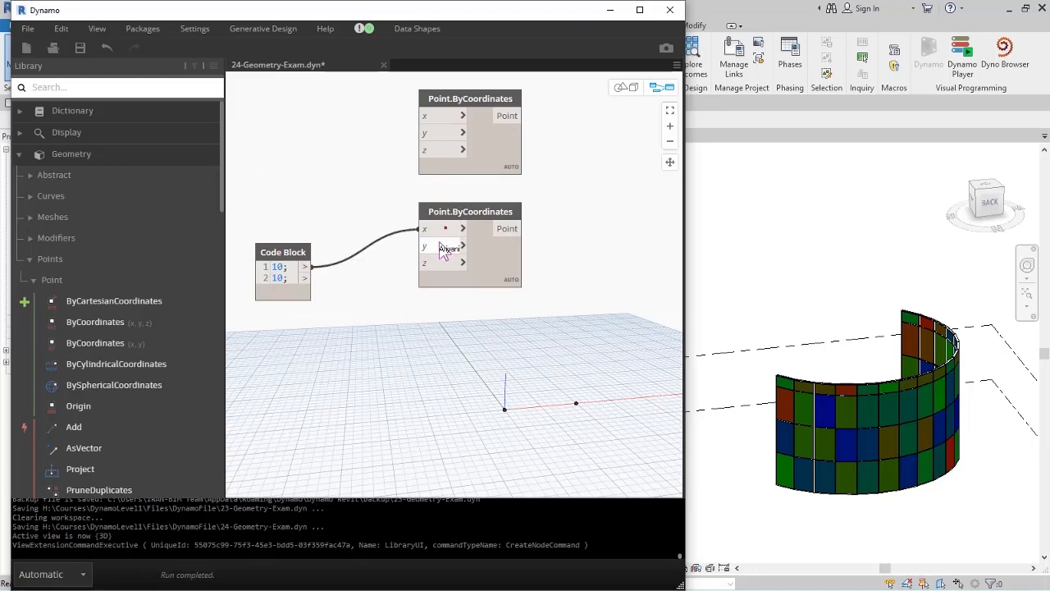
pyautogui.click(305, 277)
pyautogui.click(523, 392)
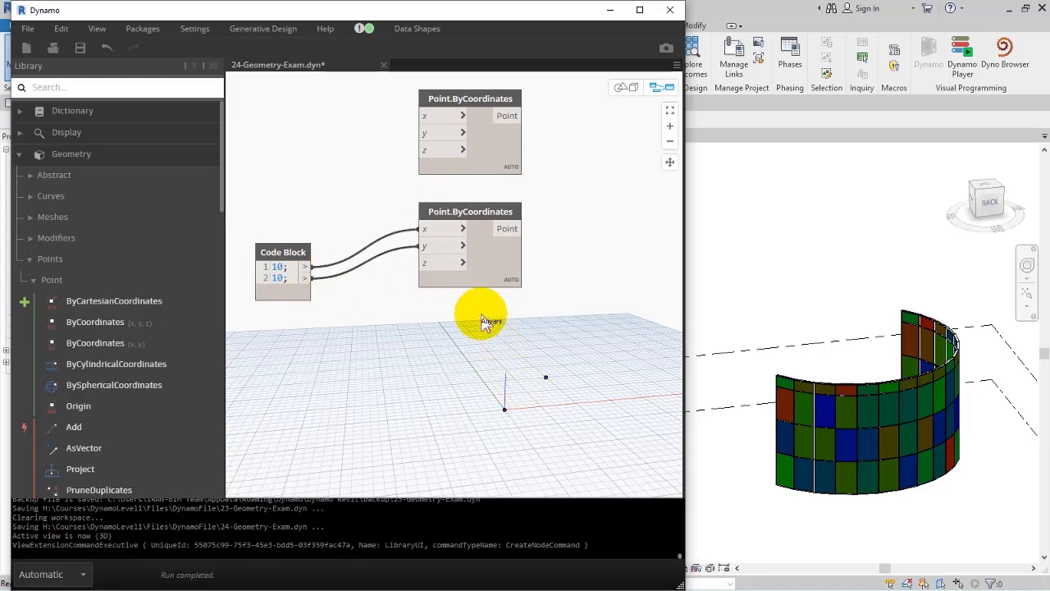
pyautogui.click(421, 245)
pyautogui.click(421, 262)
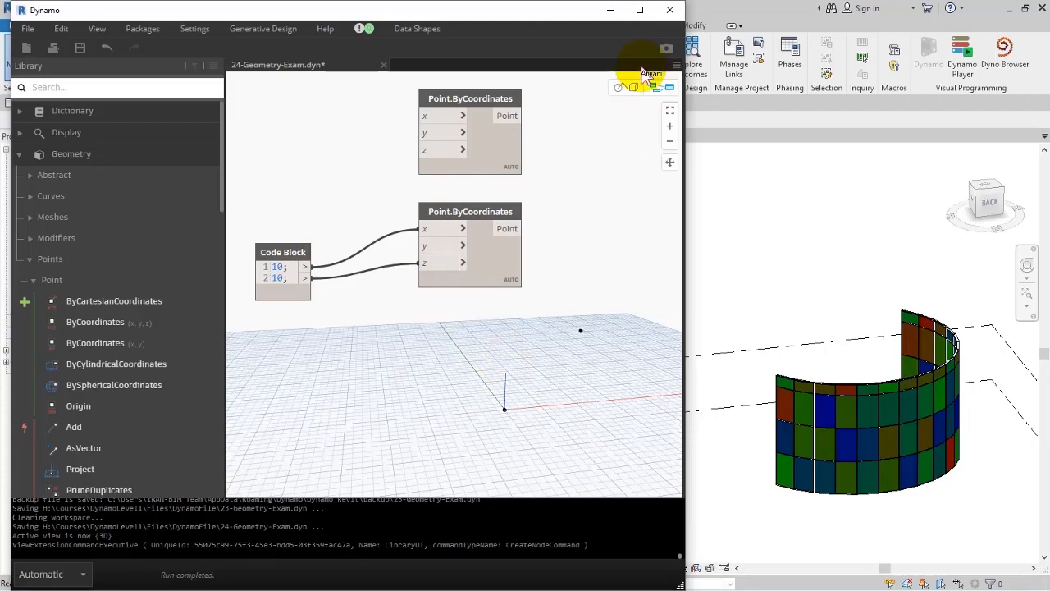
# - Add a Line.ByStartPointEndPoint node to the graph beside the two point nodes
pyautogui.click(626, 87)
pyautogui.moveTo(464, 240); pyautogui.dragTo(623, 148, button='right')
pyautogui.click(662, 87)
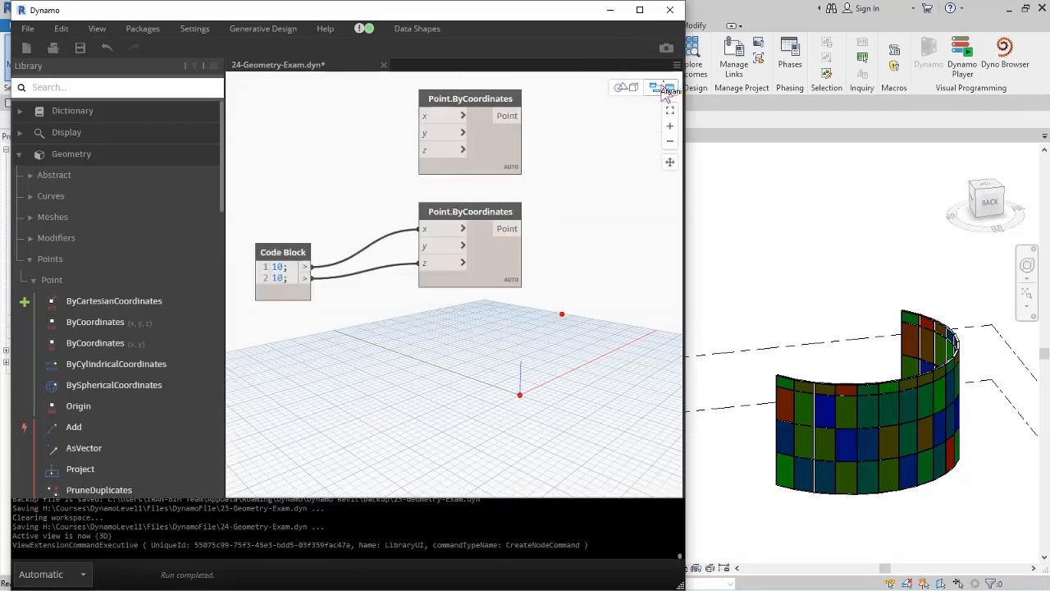
pyautogui.moveTo(522, 154); pyautogui.dragTo(512, 170, button='middle')
pyautogui.rightClick(512, 170)
pyautogui.write('l')
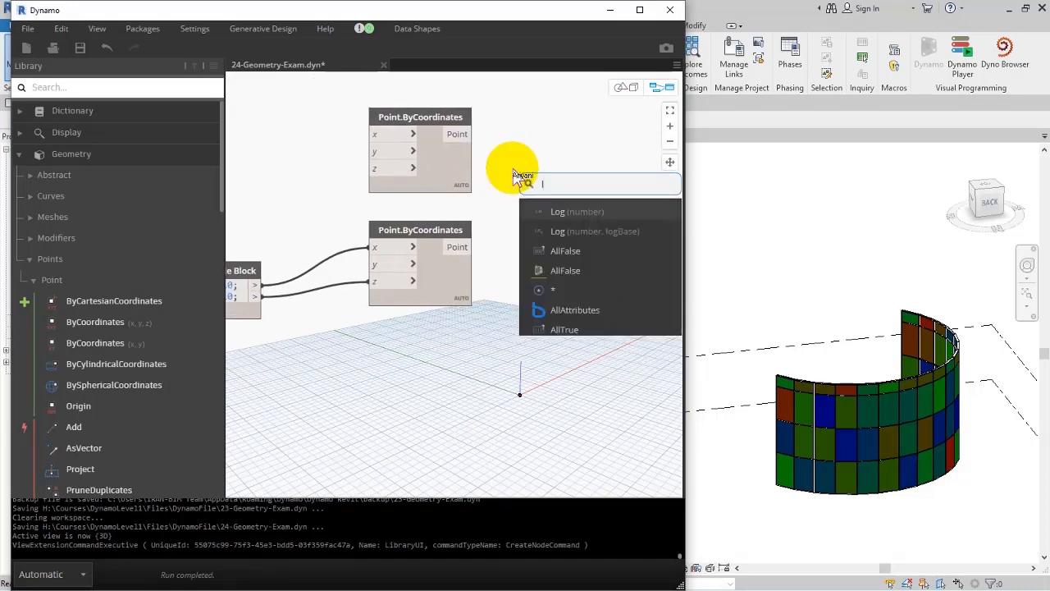
pyautogui.write('ine')
pyautogui.click(566, 212)
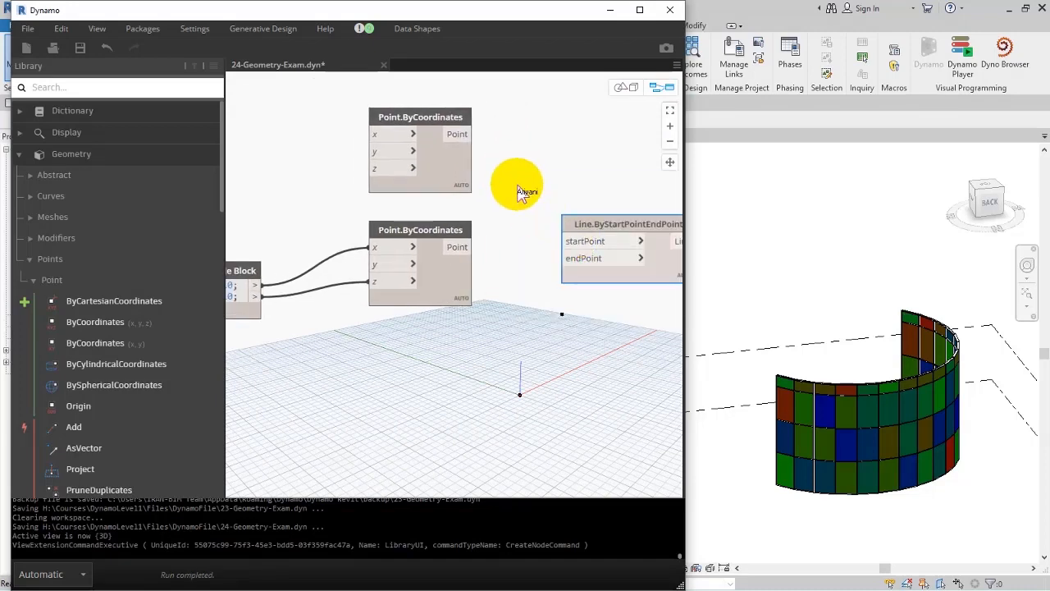
# - Connect the upper point to startPoint and the lower point to endPoint, and move the line node closer to the points
pyautogui.click(472, 134)
pyautogui.click(469, 247)
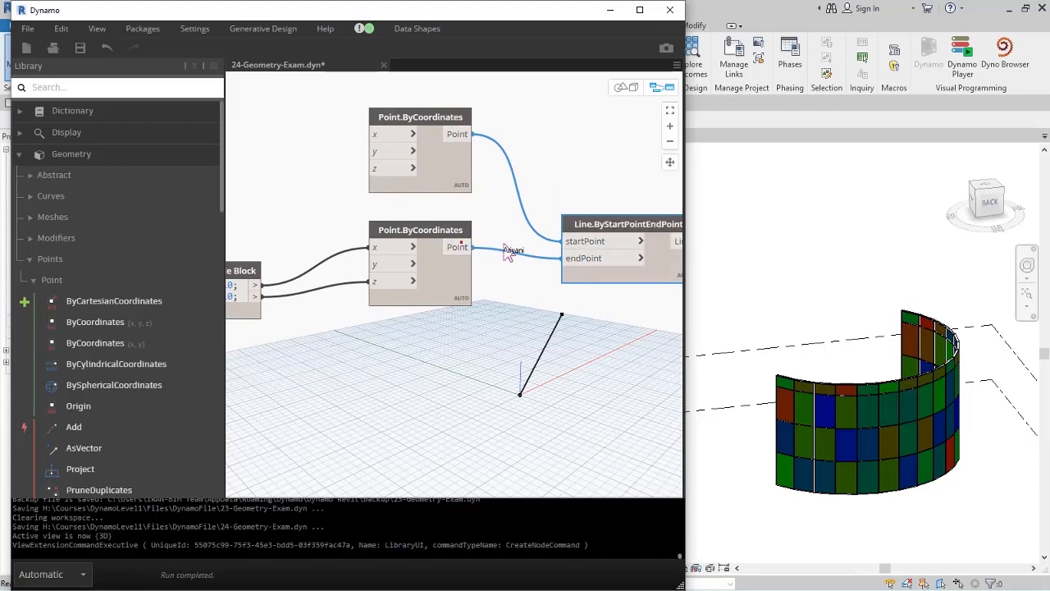
pyautogui.moveTo(598, 223); pyautogui.dragTo(558, 163)
pyautogui.click(629, 90)
pyautogui.moveTo(579, 279); pyautogui.dragTo(558, 298, button='right')
pyautogui.click(662, 87)
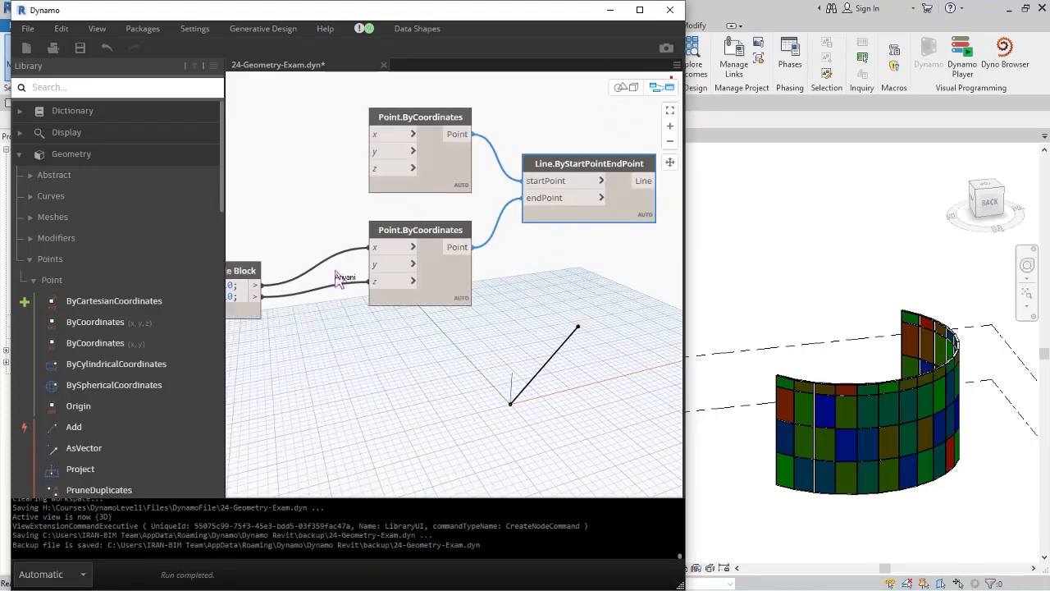
# - Remove the Code Block that feeds the lower point node
pyautogui.moveTo(282, 304); pyautogui.dragTo(481, 300, button='middle')
pyautogui.rightClick(439, 277)
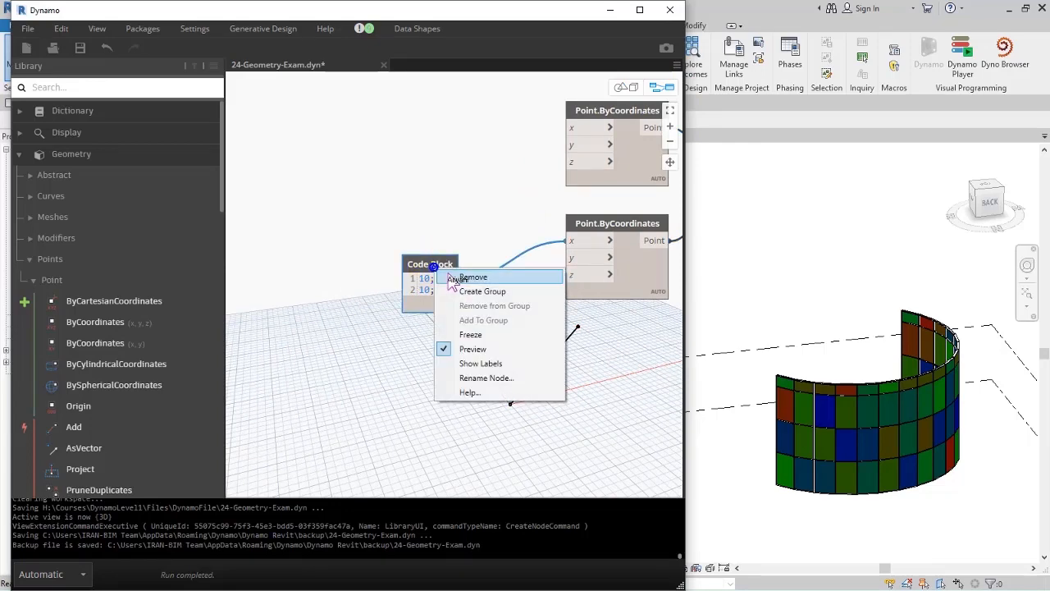
pyautogui.click(447, 274)
# - Add two Number Slider nodes and arrange them one above the other beside the lower point node
pyautogui.moveTo(445, 271); pyautogui.dragTo(410, 253, button='middle')
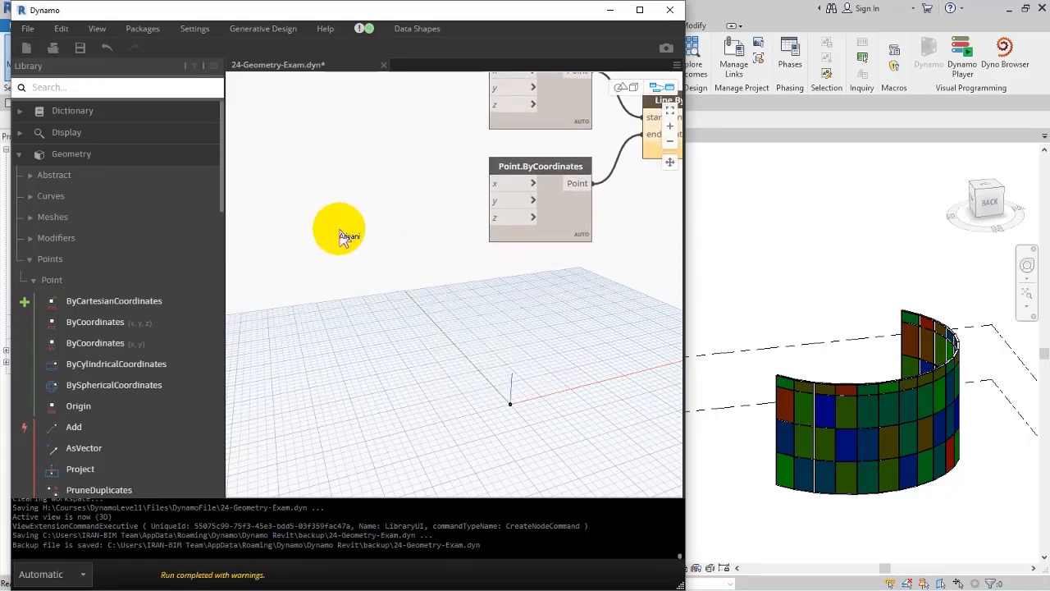
pyautogui.rightClick(343, 232)
pyautogui.write('slider')
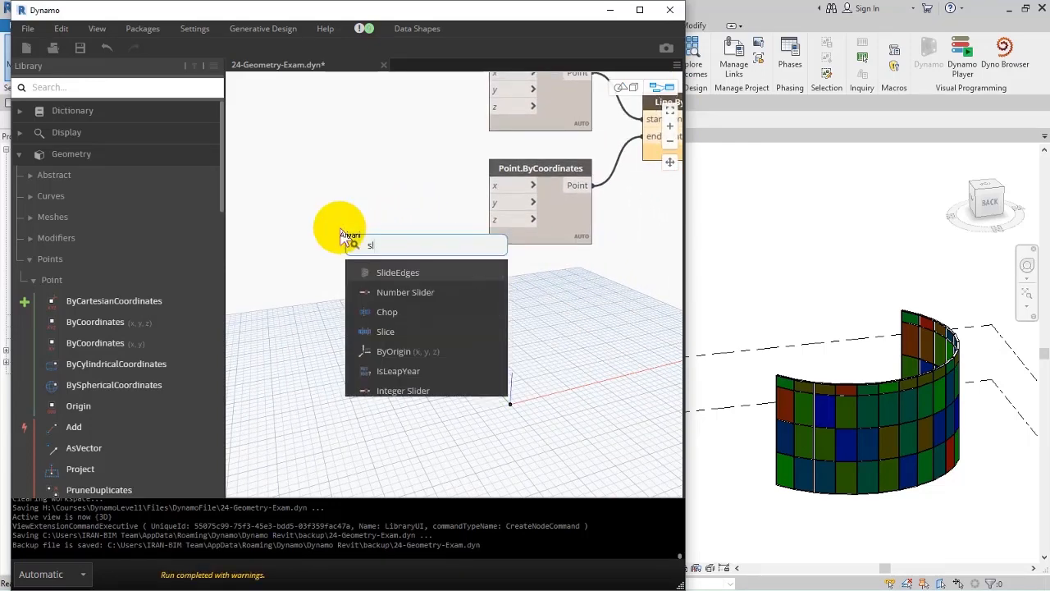
pyautogui.click(399, 291)
pyautogui.moveTo(439, 309); pyautogui.dragTo(330, 271)
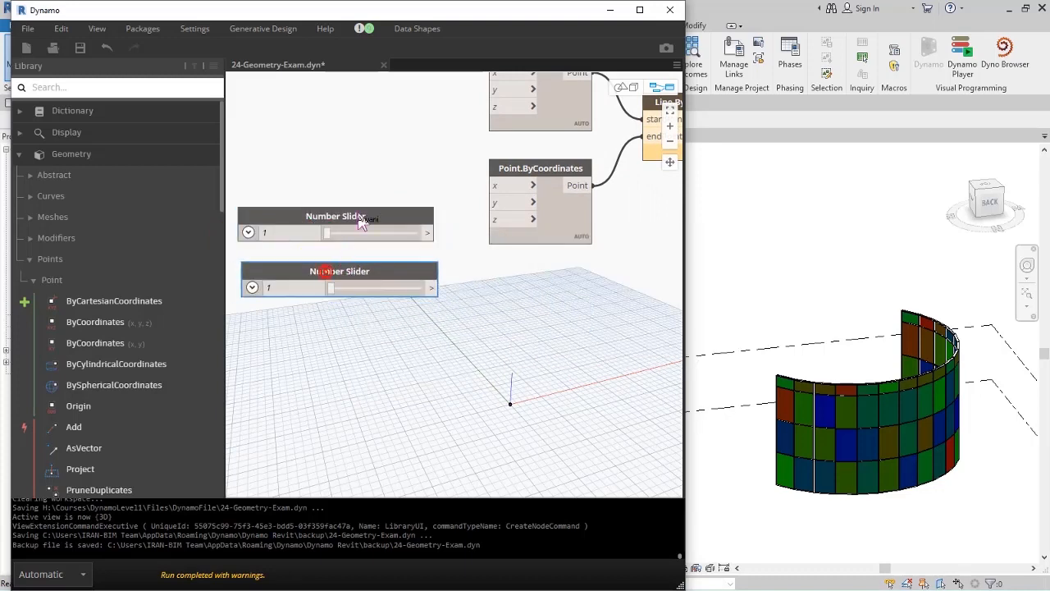
pyautogui.keyDown('shift'); pyautogui.click(356, 216); pyautogui.keyUp('shift')
pyautogui.moveTo(330, 220); pyautogui.dragTo(329, 182)
pyautogui.moveTo(357, 186); pyautogui.dragTo(381, 226, button='middle')
pyautogui.click(372, 174)
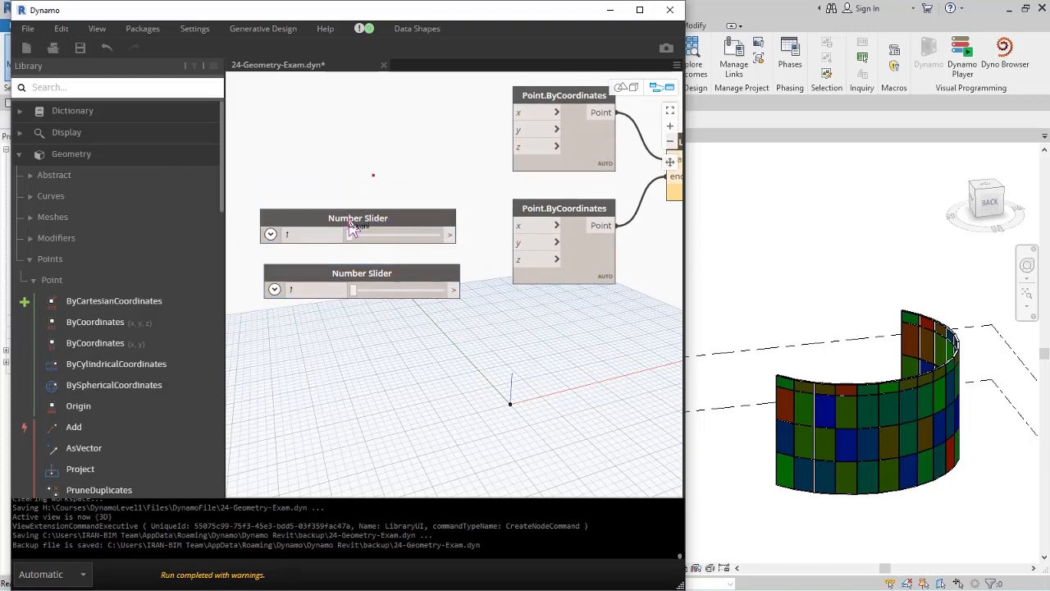
# - Rename the upper slider "طول پله" and the lower slider "ارتفاع پله"
pyautogui.doubleClick(352, 220)
pyautogui.doubleClick(355, 222)
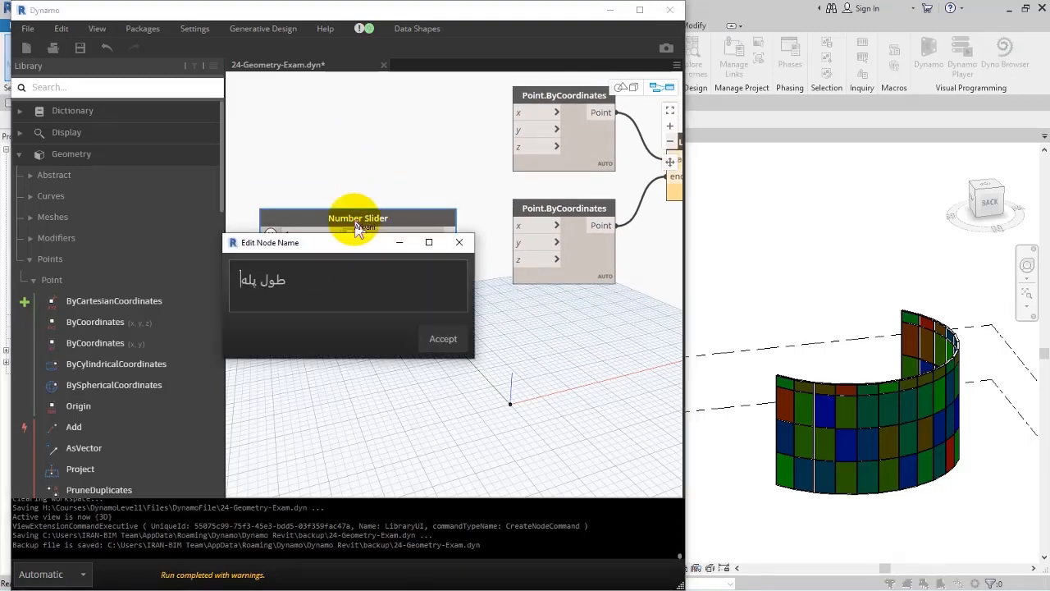
pyautogui.write('طول پله')
pyautogui.click(443, 338)
pyautogui.doubleClick(362, 281)
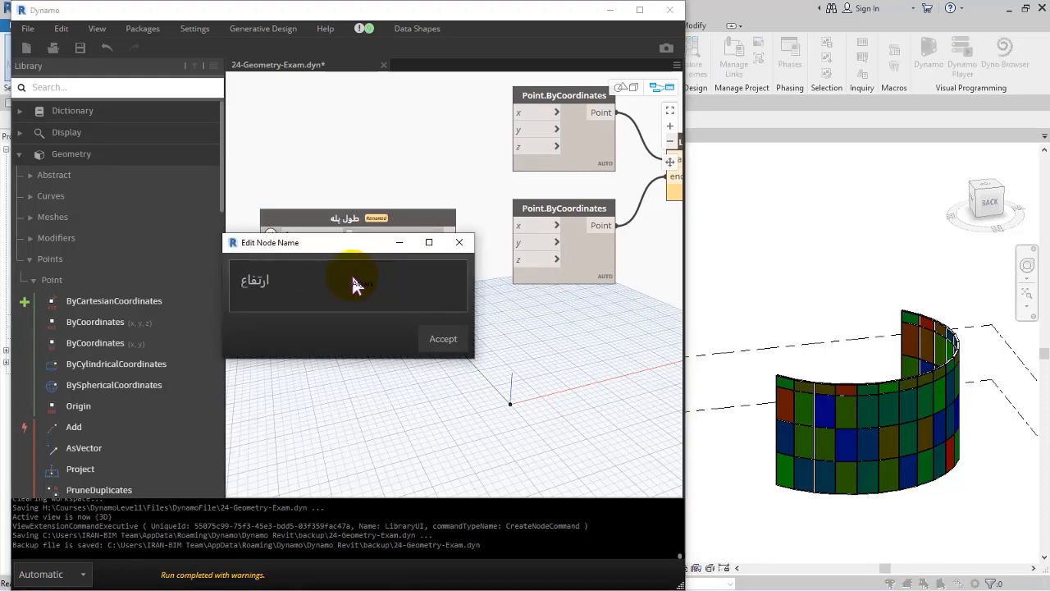
pyautogui.click(443, 338)
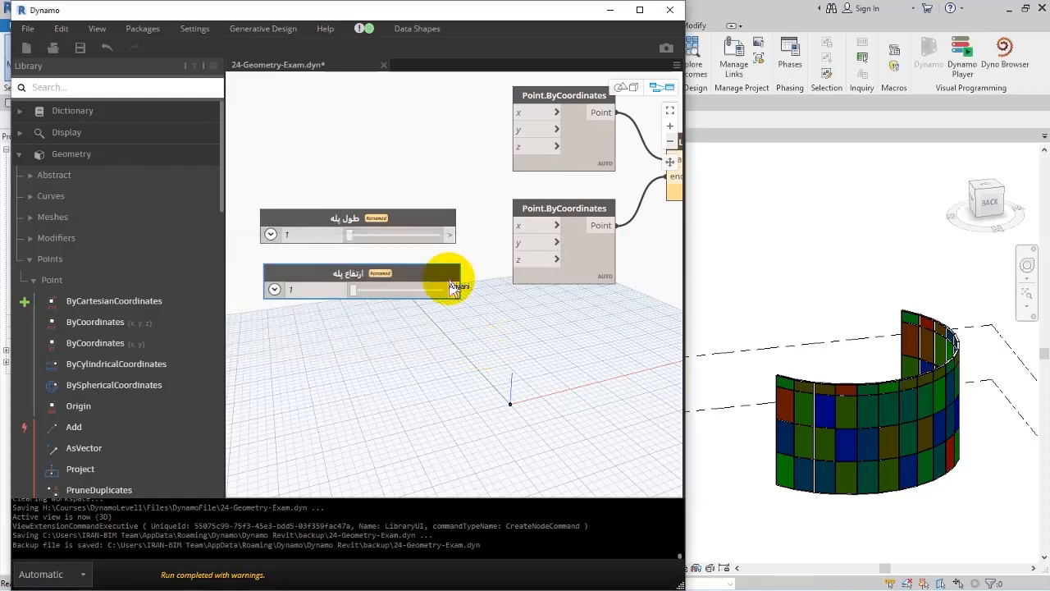
# - Connect "طول پله" to x and "ارتفاع پله" to z of the lower point, set them to 3 and 4, and inspect the line
pyautogui.click(525, 227)
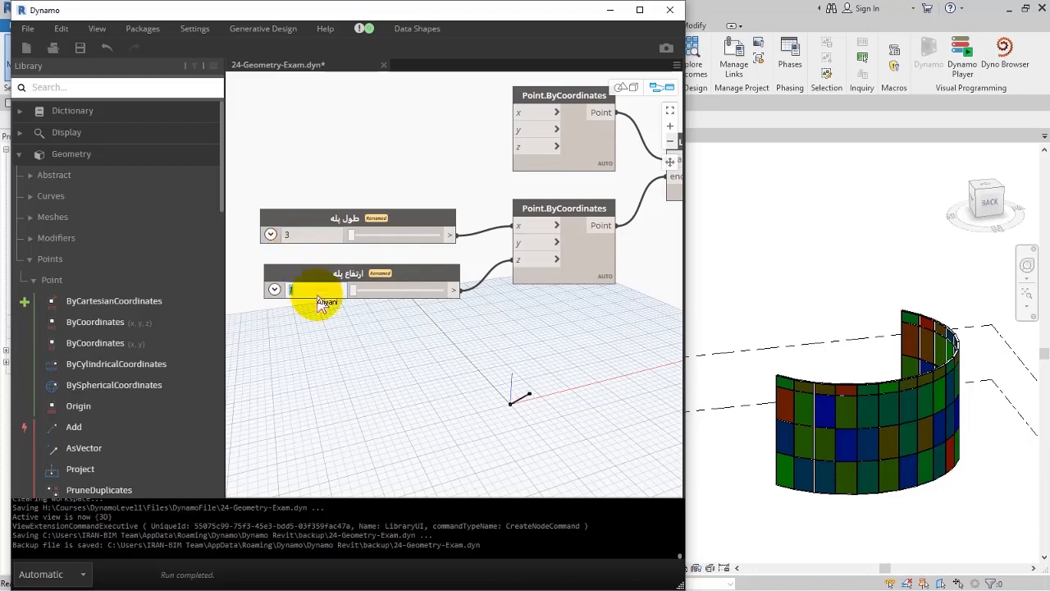
pyautogui.click(327, 355)
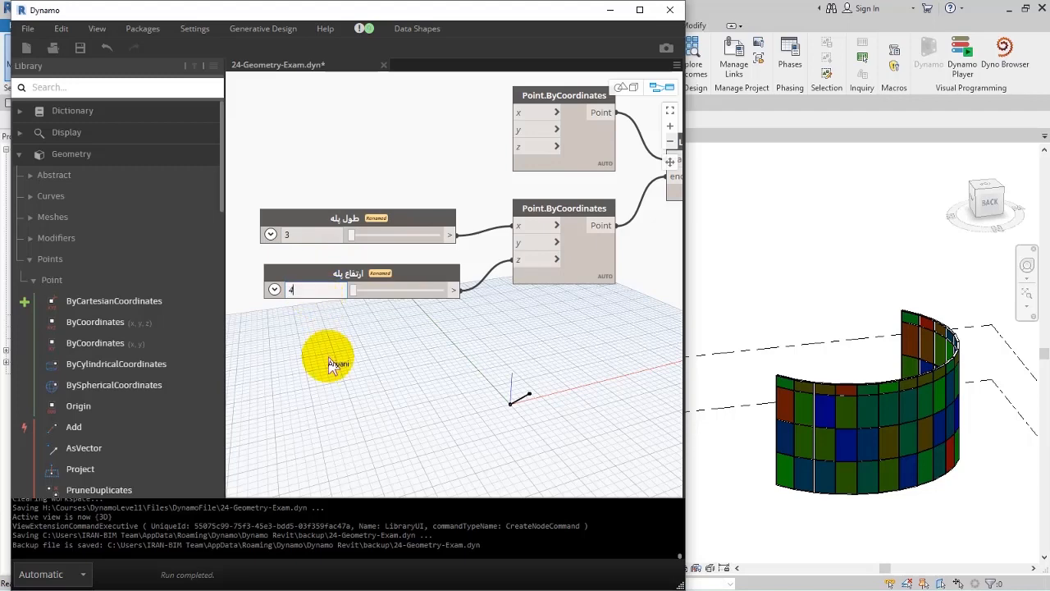
pyautogui.click(626, 87)
pyautogui.click(668, 160)
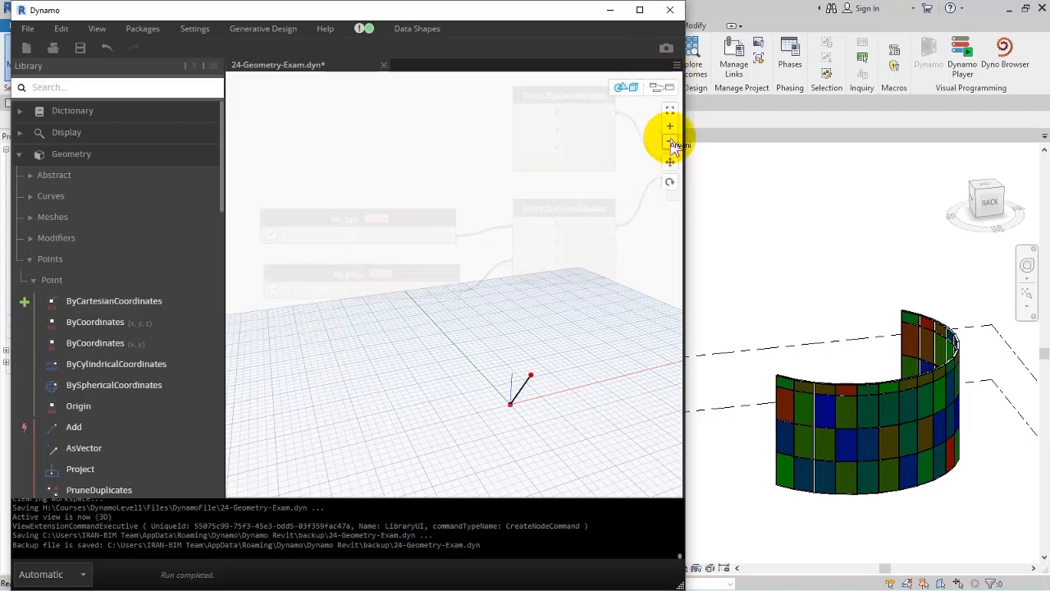
pyautogui.moveTo(569, 340); pyautogui.dragTo(529, 346)
pyautogui.scroll(5, 532, 341)
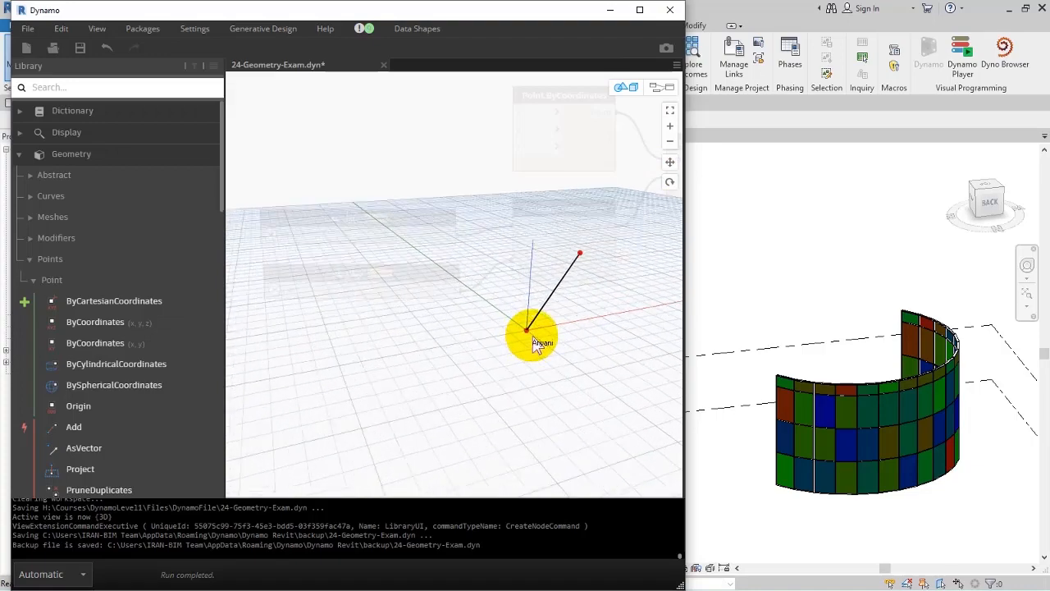
pyautogui.moveTo(533, 340); pyautogui.dragTo(610, 253, button='right')
pyautogui.click(660, 88)
# - Find Geometry.Translate in the node library and add the version with xTranslation, yTranslation and zTranslation inputs
pyautogui.moveTo(598, 251); pyautogui.dragTo(483, 215, button='middle')
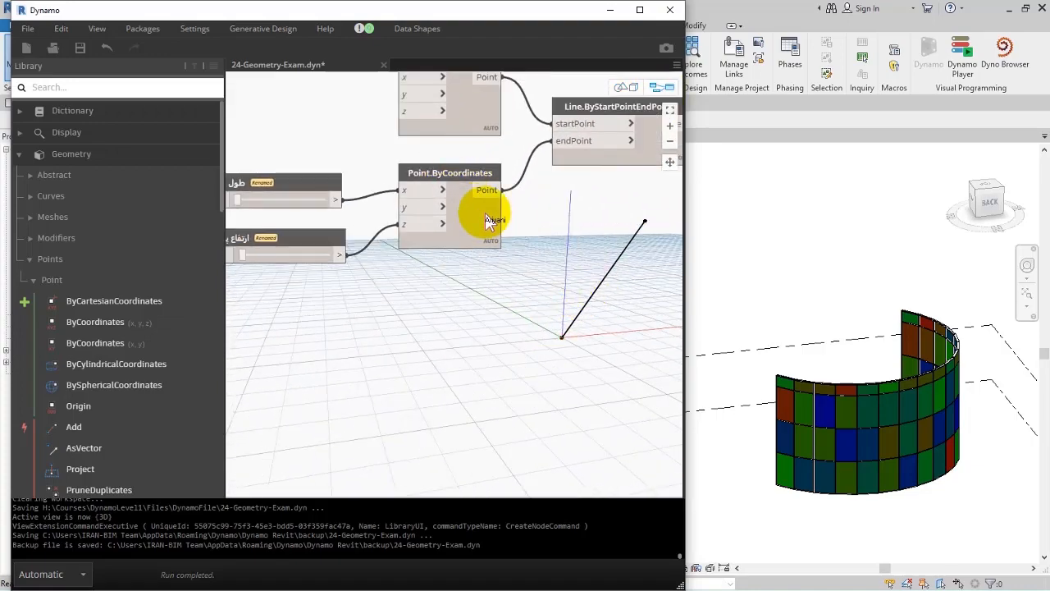
pyautogui.moveTo(574, 235); pyautogui.dragTo(438, 272, button='middle')
pyautogui.scroll(-3, 438, 271)
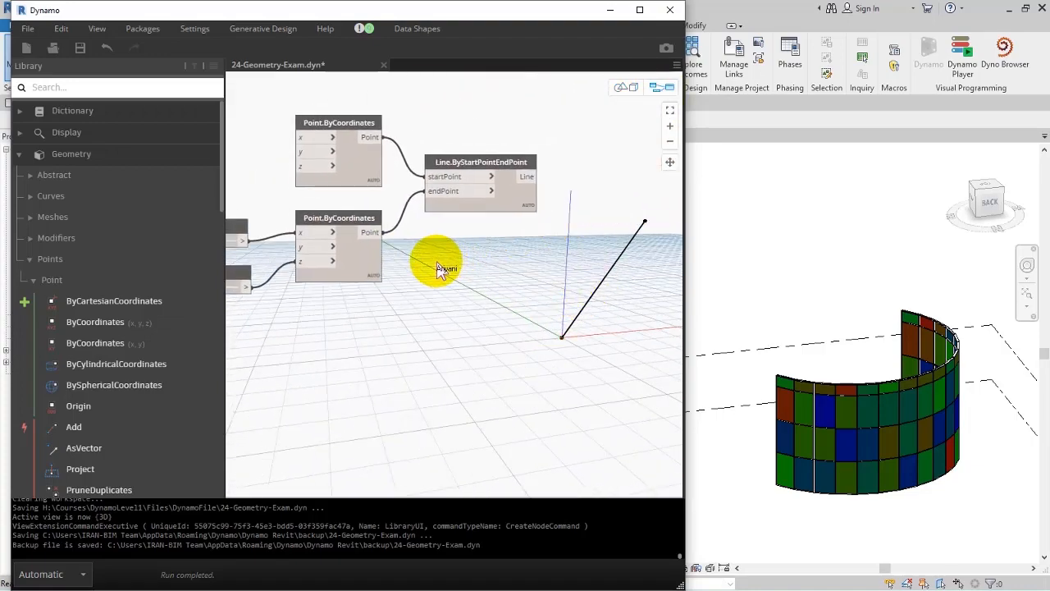
pyautogui.click(84, 90)
pyautogui.write('Geometr')
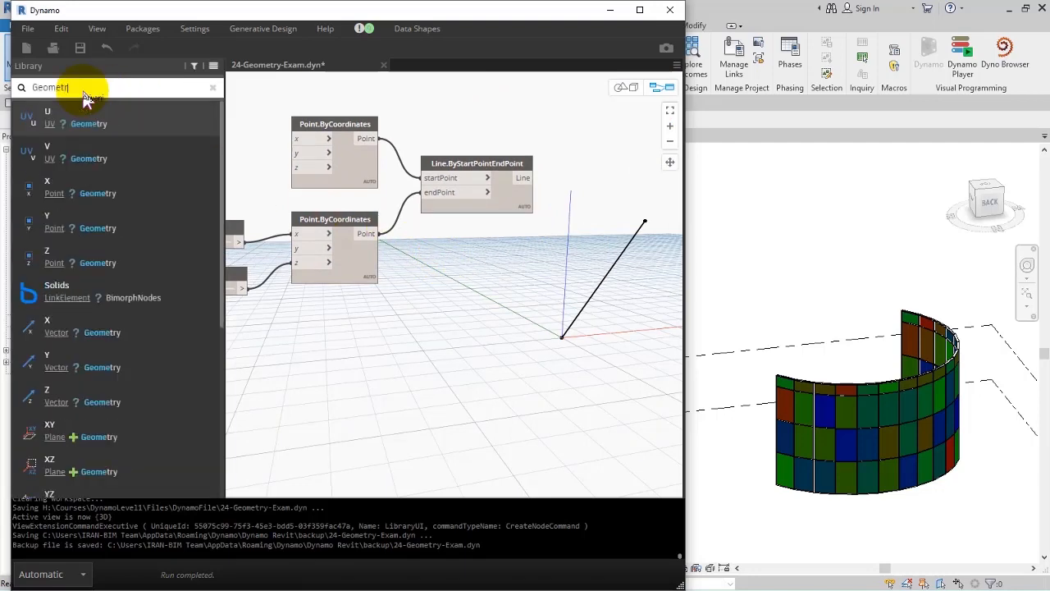
pyautogui.write('y.')
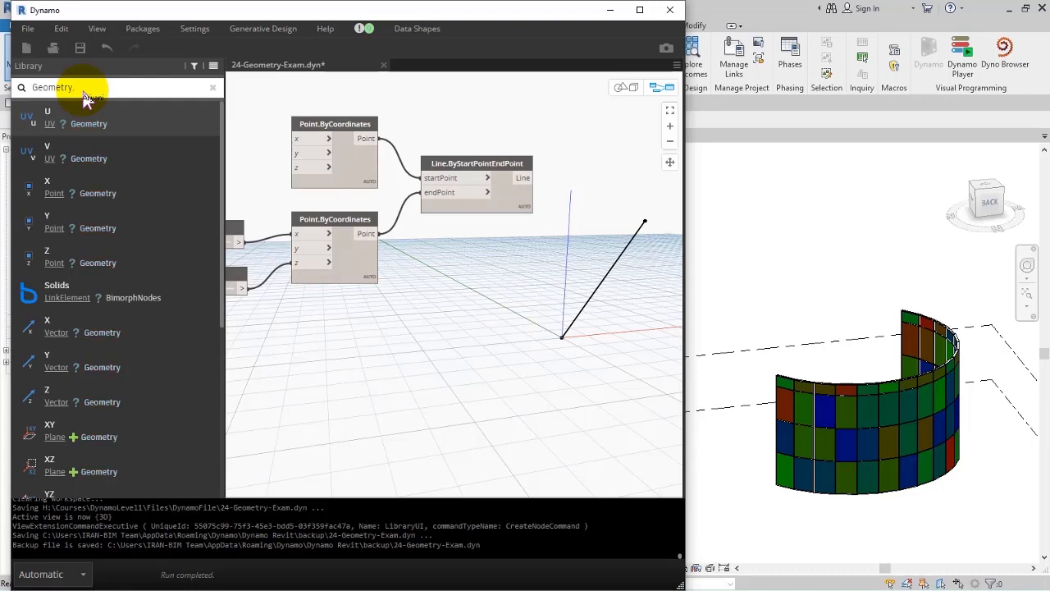
pyautogui.write('Trans')
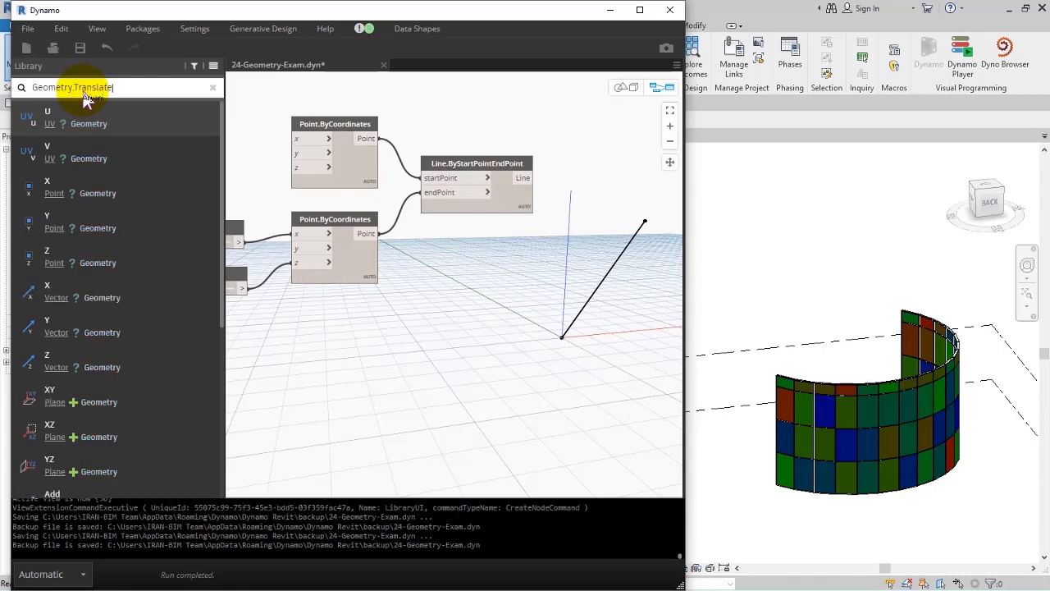
pyautogui.write('late')
pyautogui.moveTo(82, 119)
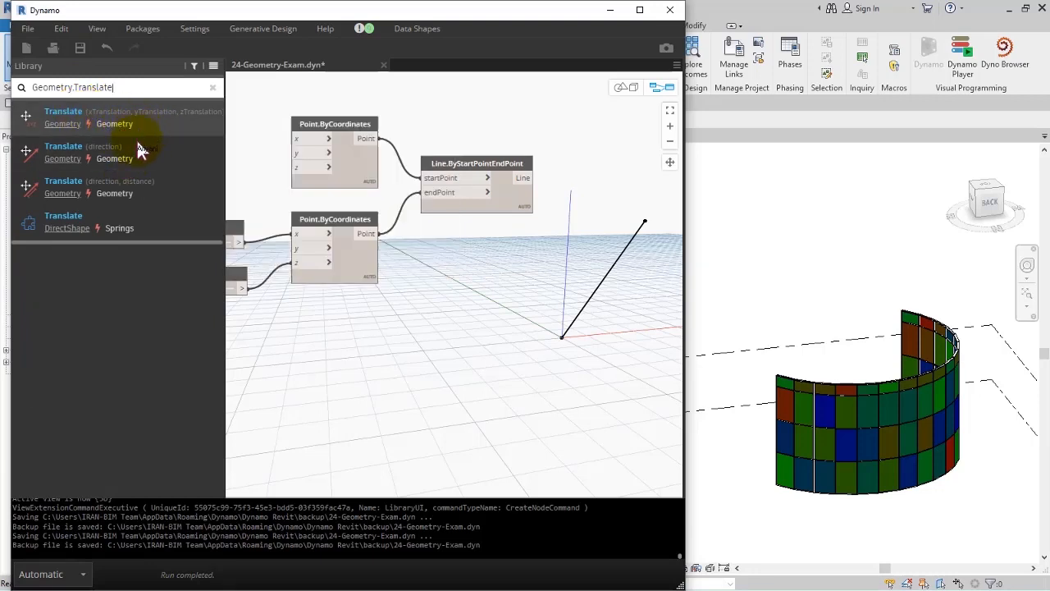
pyautogui.moveTo(160, 160)
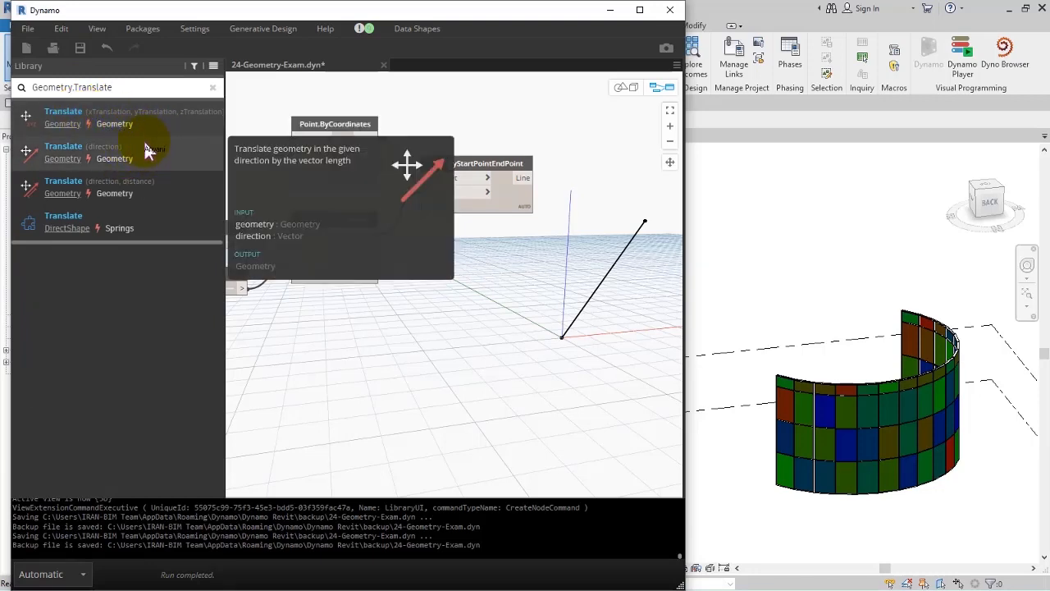
pyautogui.click(146, 122)
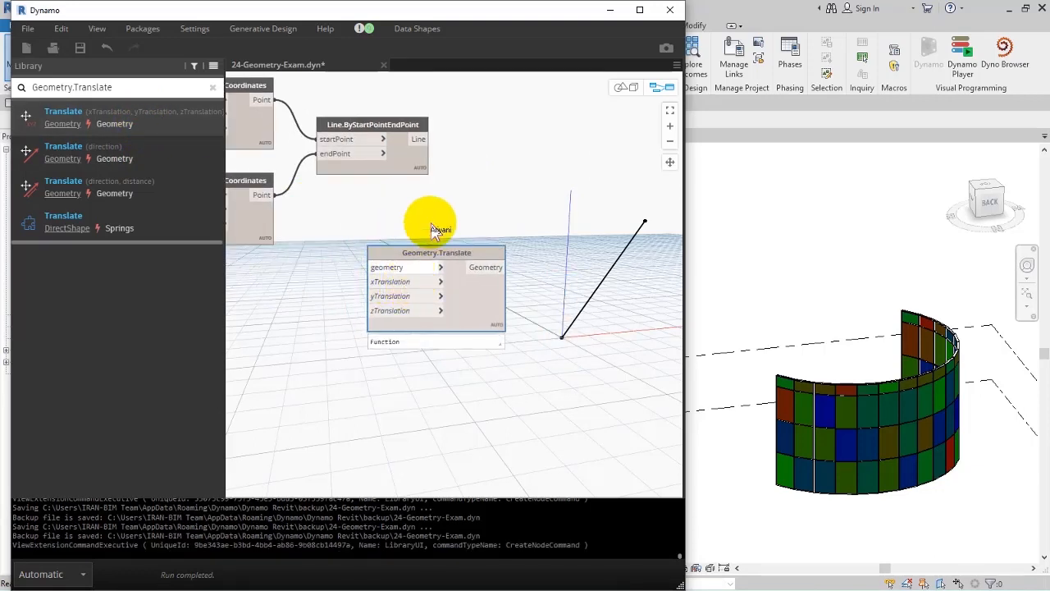
# - Connect the Line output of Line.ByStartPointEndPoint to the geometry input of Geometry.Translate and shift the Translate node aside
pyautogui.click(423, 139)
pyautogui.click(376, 268)
pyautogui.click(379, 269)
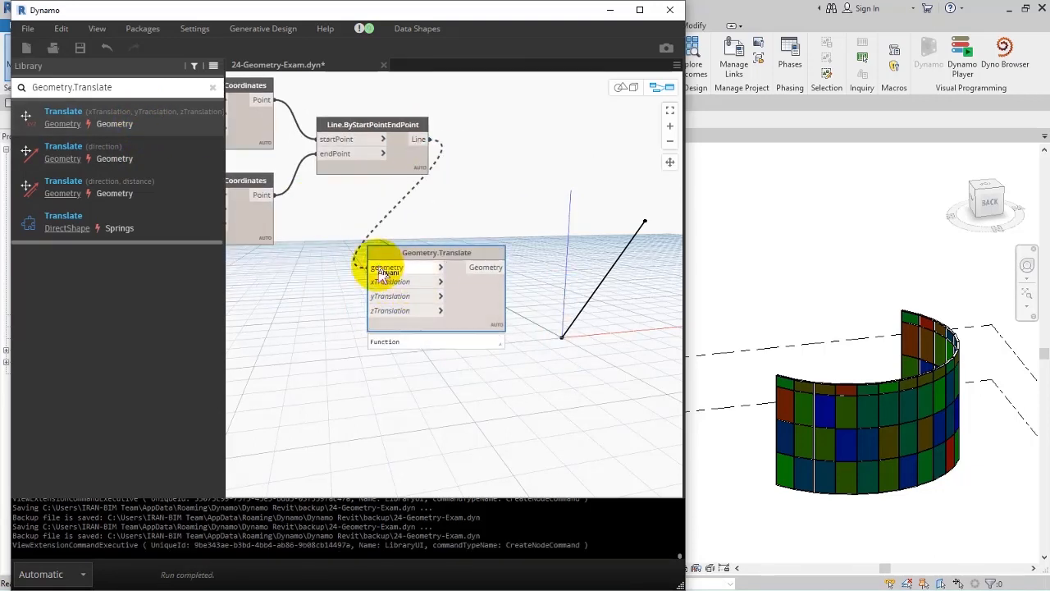
pyautogui.moveTo(456, 275); pyautogui.dragTo(498, 276)
# - Duplicate the "ارتفاع پله" slider, place the copy below the original sliders and give it a smaller value
pyautogui.moveTo(297, 266)
pyautogui.mouseDown(button='middle')
pyautogui.moveTo(402, 261)
pyautogui.moveTo(355, 263)
pyautogui.mouseUp(button='middle')
pyautogui.click(279, 240)
pyautogui.hotkey('ctrl', 'v')
pyautogui.moveTo(297, 320); pyautogui.dragTo(299, 344)
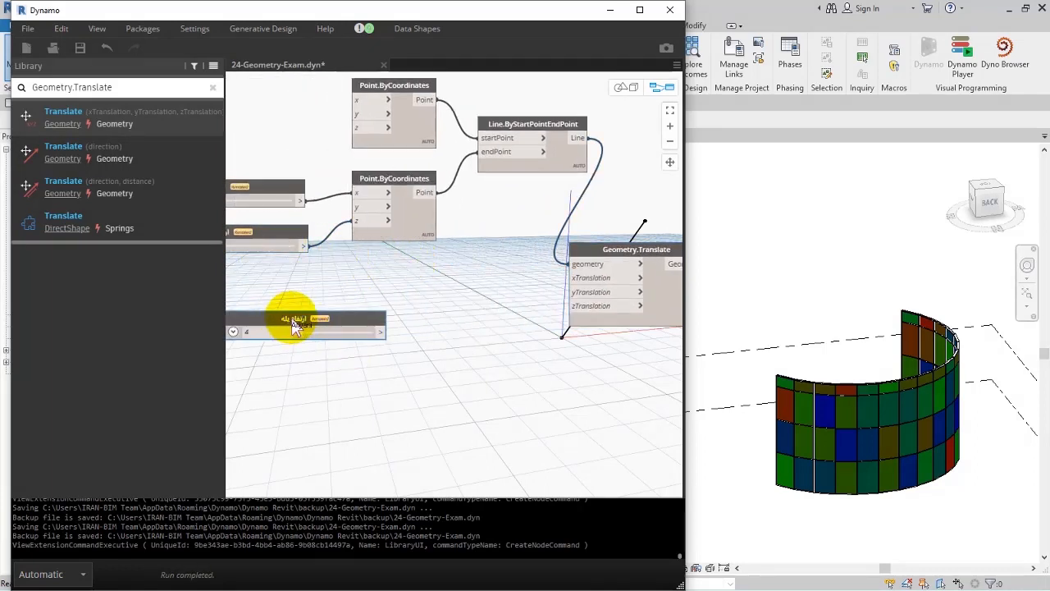
pyautogui.moveTo(292, 319); pyautogui.dragTo(347, 311, button='middle')
pyautogui.click(326, 326)
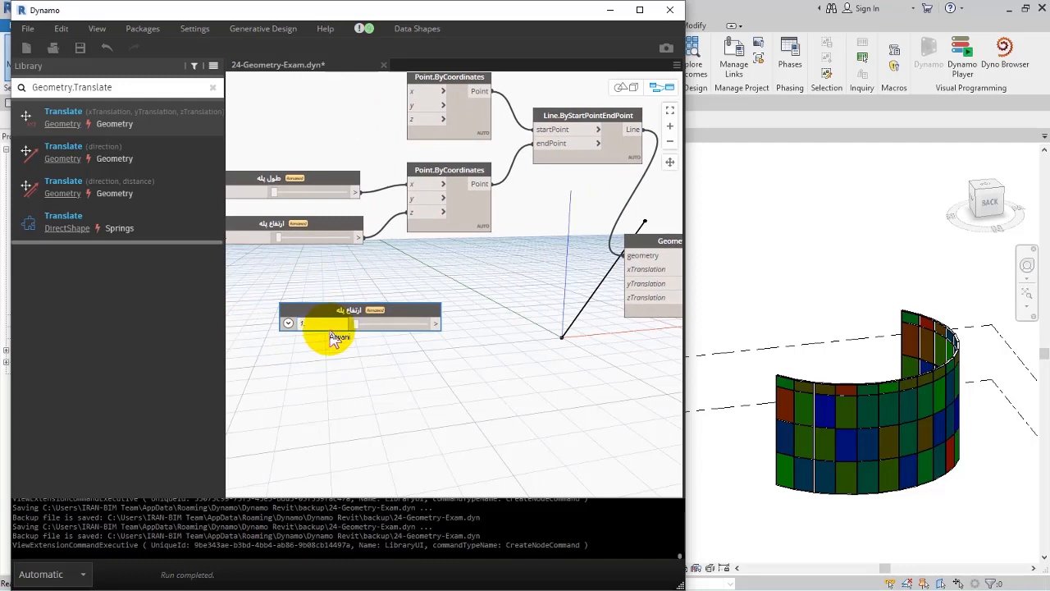
# - Connect the copied "ارتفاع پله" slider to zTranslation of Geometry.Translate and inspect the translated line in the 3D preview
pyautogui.moveTo(429, 369); pyautogui.dragTo(351, 340, button='middle')
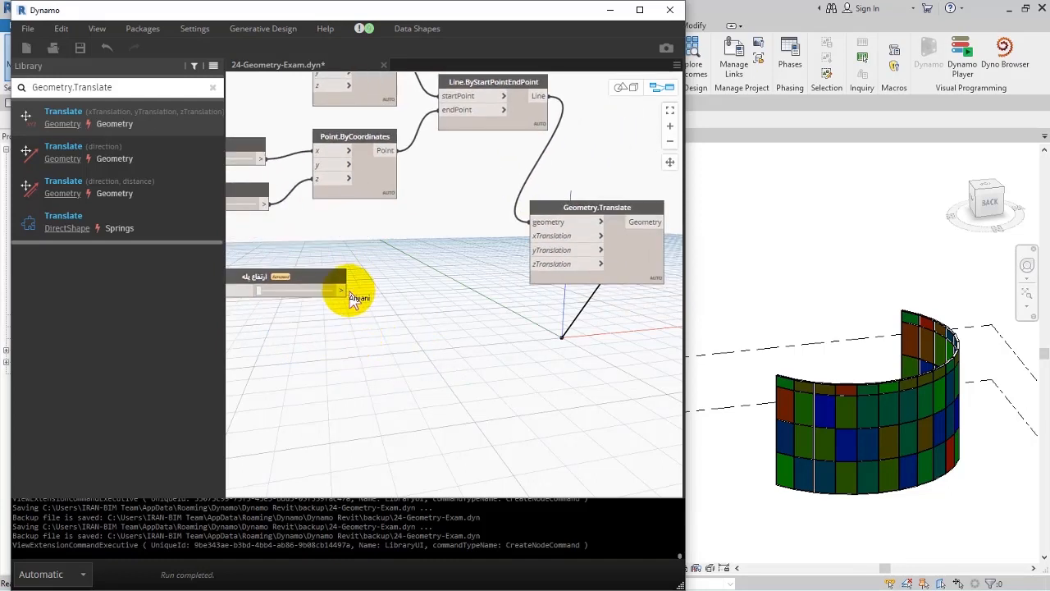
pyautogui.click(345, 291)
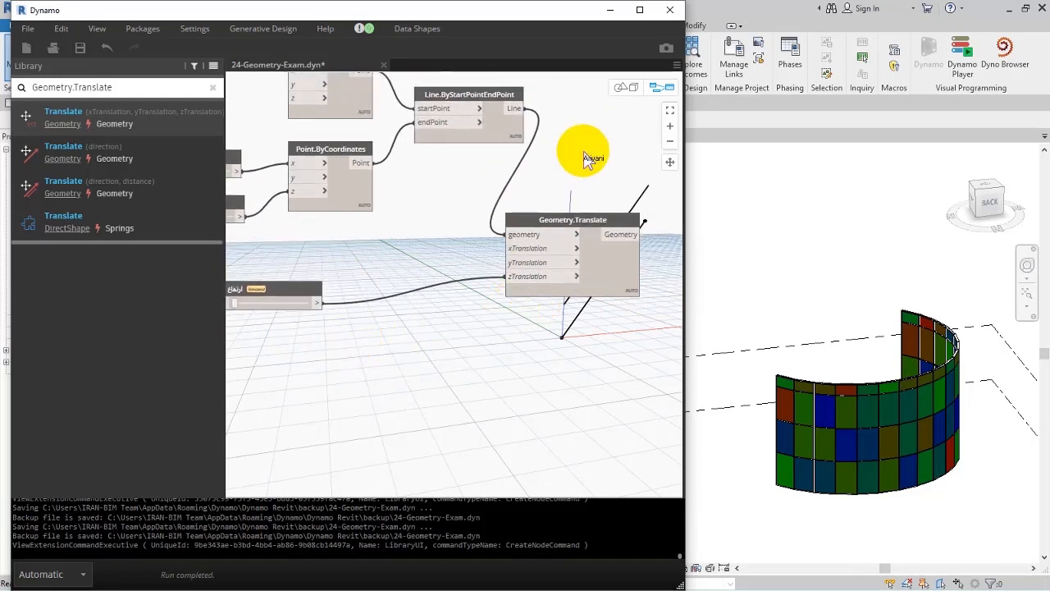
pyautogui.click(626, 87)
pyautogui.moveTo(534, 280); pyautogui.dragTo(504, 266, button='right')
pyautogui.click(662, 86)
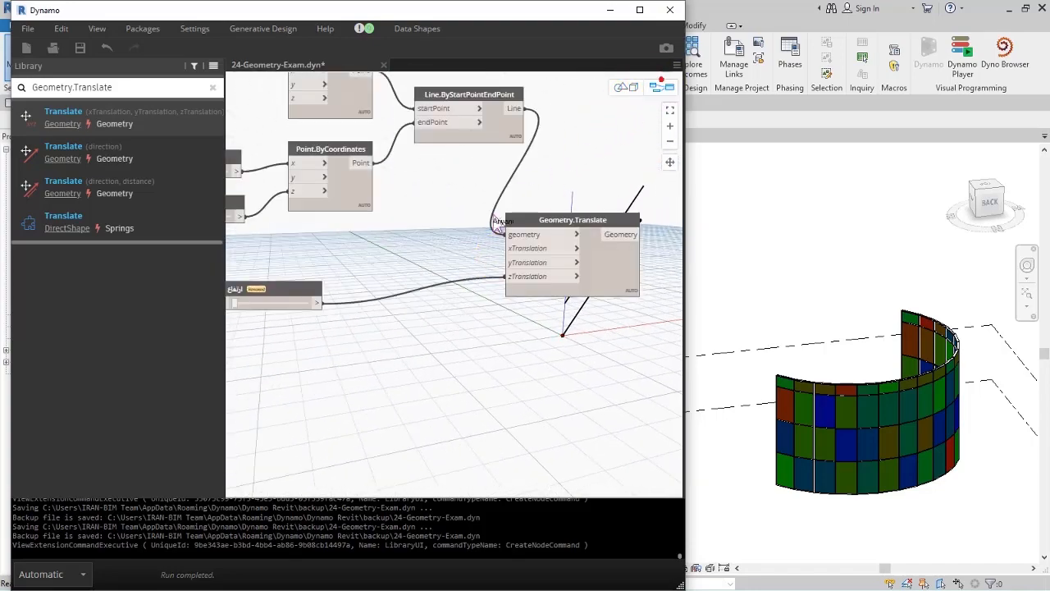
# - Find Curve.PointAt in the node library and add a Curve.PointAtParameter node
pyautogui.moveTo(410, 246)
pyautogui.mouseDown(button='middle')
pyautogui.moveTo(447, 250)
pyautogui.moveTo(347, 235)
pyautogui.mouseUp(button='middle')
pyautogui.moveTo(476, 262); pyautogui.dragTo(441, 279, button='middle')
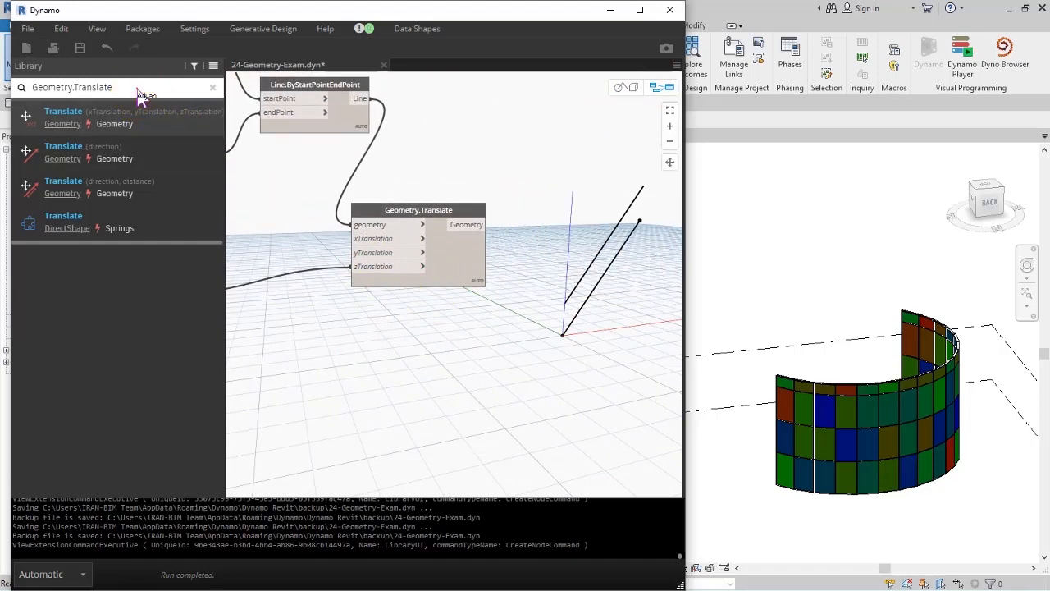
pyautogui.click(35, 90)
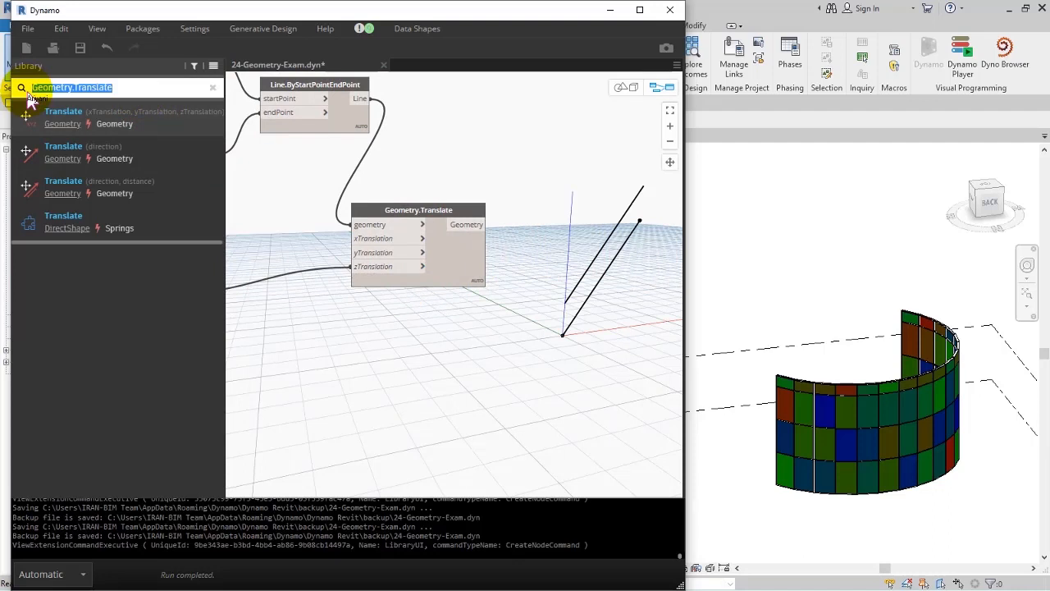
pyautogui.write('Curve.Point')
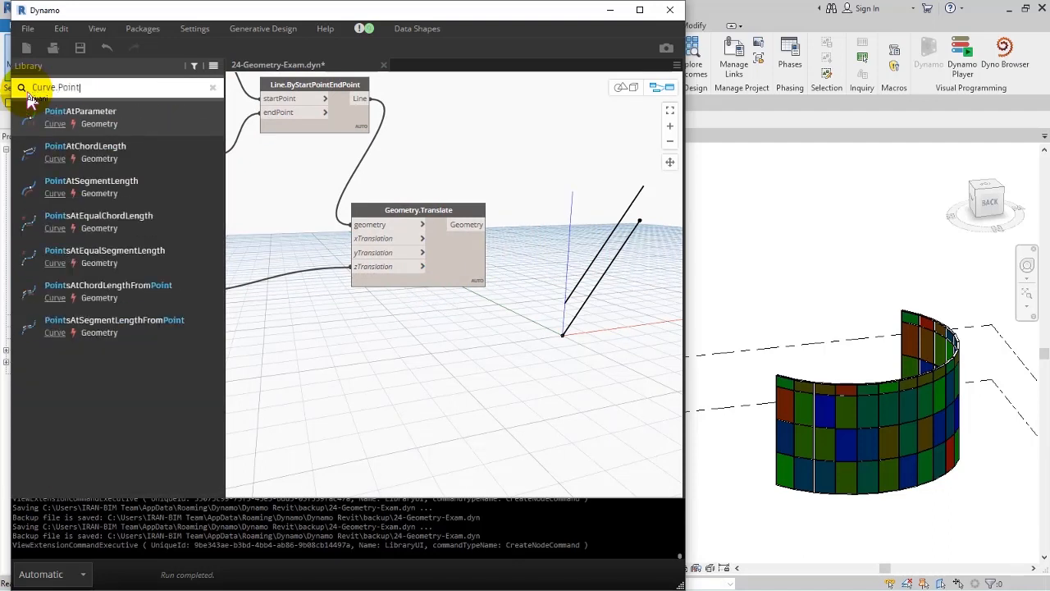
pyautogui.write('At')
pyautogui.click(84, 111)
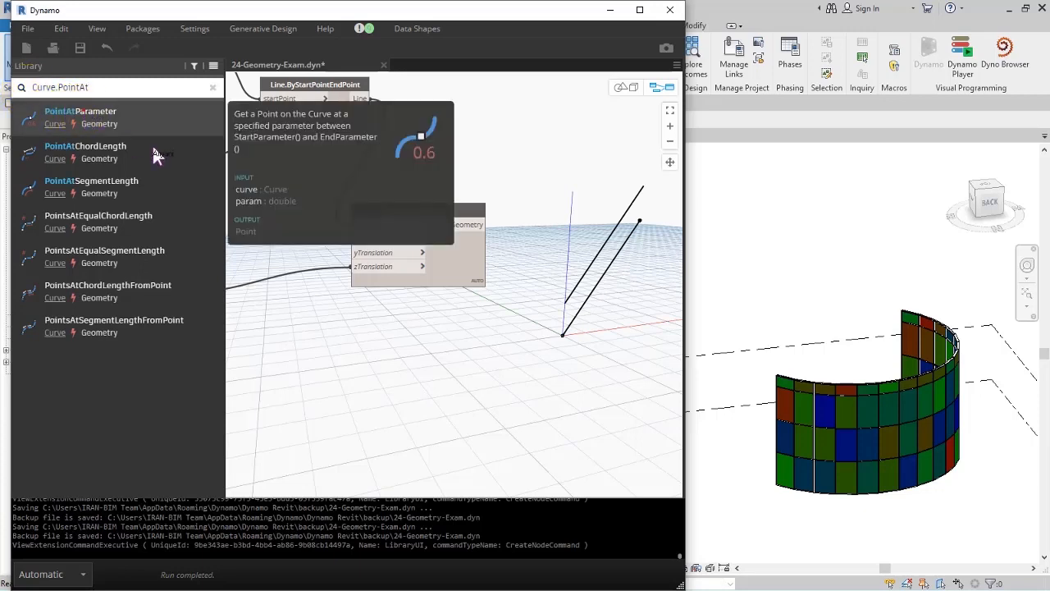
pyautogui.moveTo(481, 300); pyautogui.dragTo(543, 303)
# - Position Curve.PointAtParameter beside Geometry.Translate and connect the translated geometry to its curve input
pyautogui.moveTo(472, 298); pyautogui.dragTo(427, 217, button='middle')
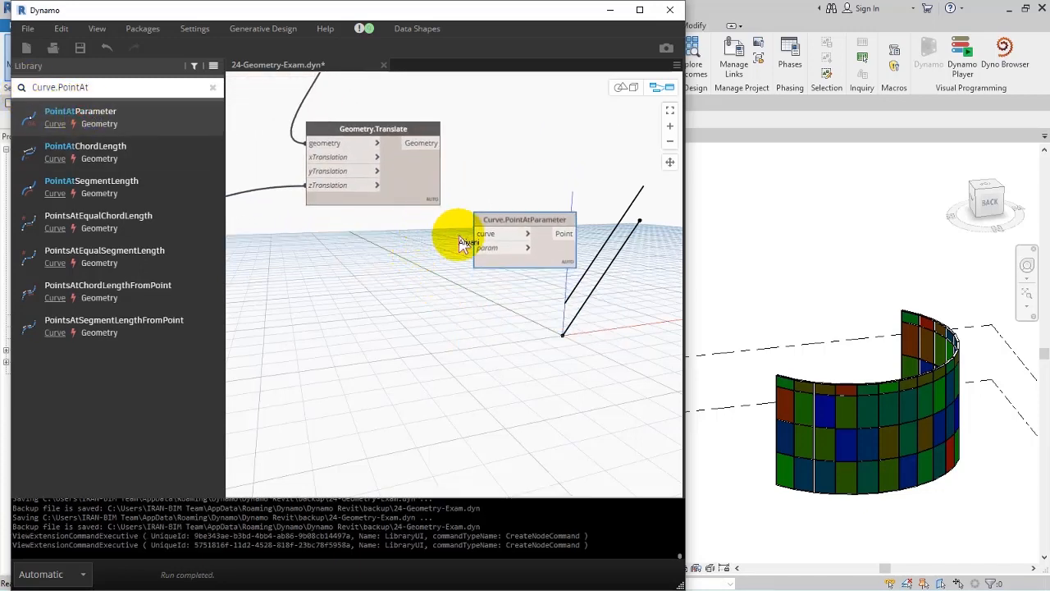
pyautogui.moveTo(475, 229); pyautogui.dragTo(487, 216)
pyautogui.click(495, 221)
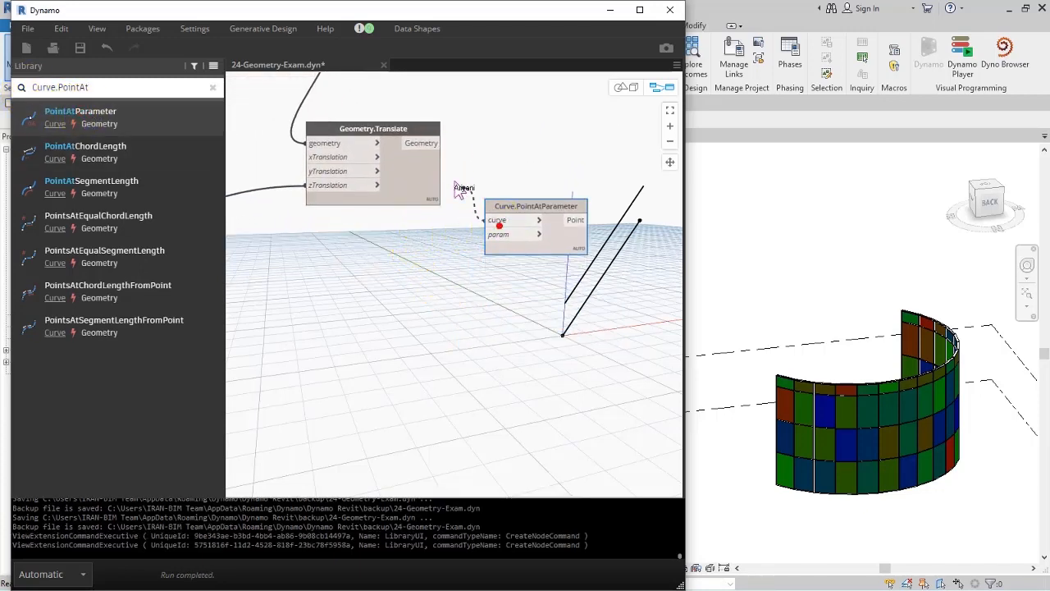
pyautogui.click(439, 148)
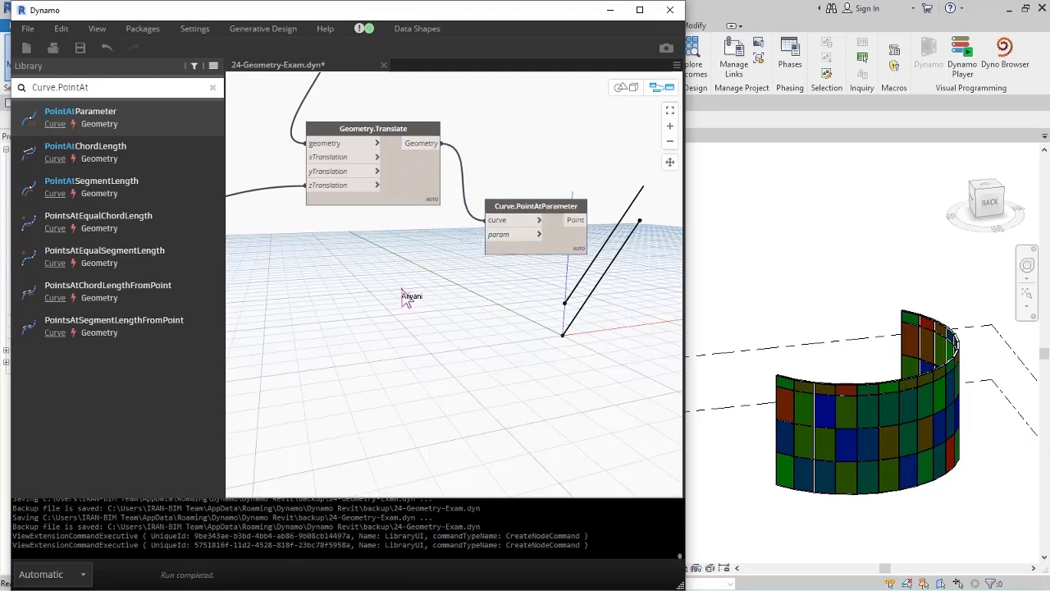
# - Create a Code Block containing 0..1..#10; and connect it to the param input of Curve.PointAtParameter
pyautogui.doubleClick(399, 281)
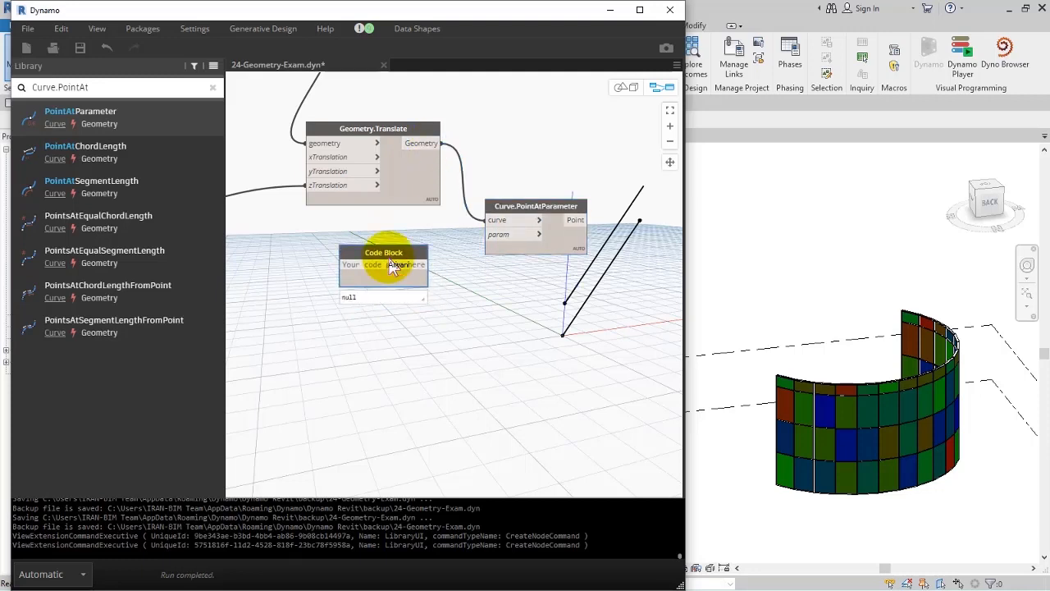
pyautogui.write('1.0')
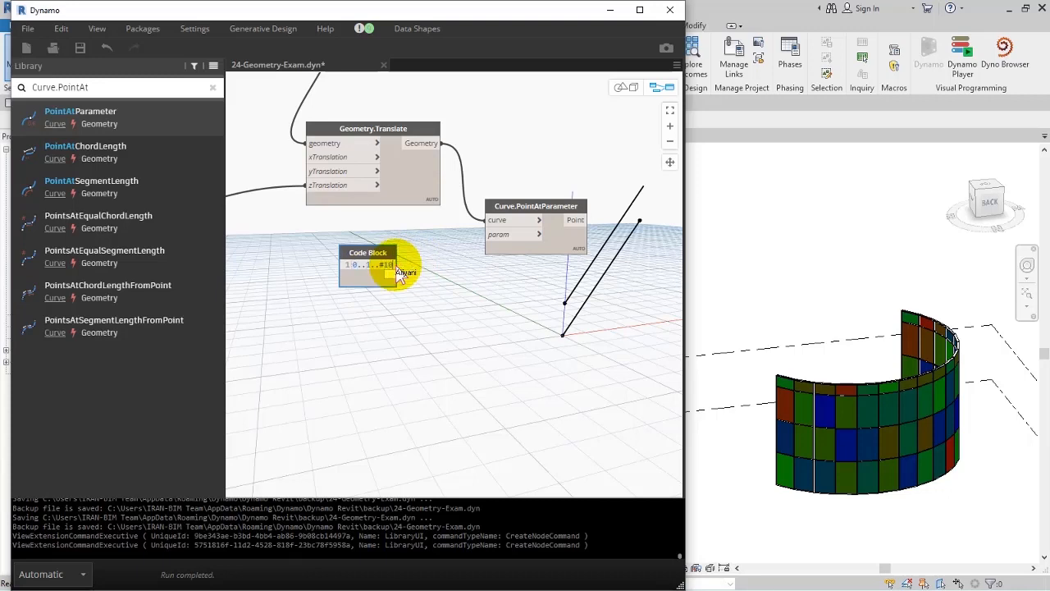
pyautogui.click(407, 351)
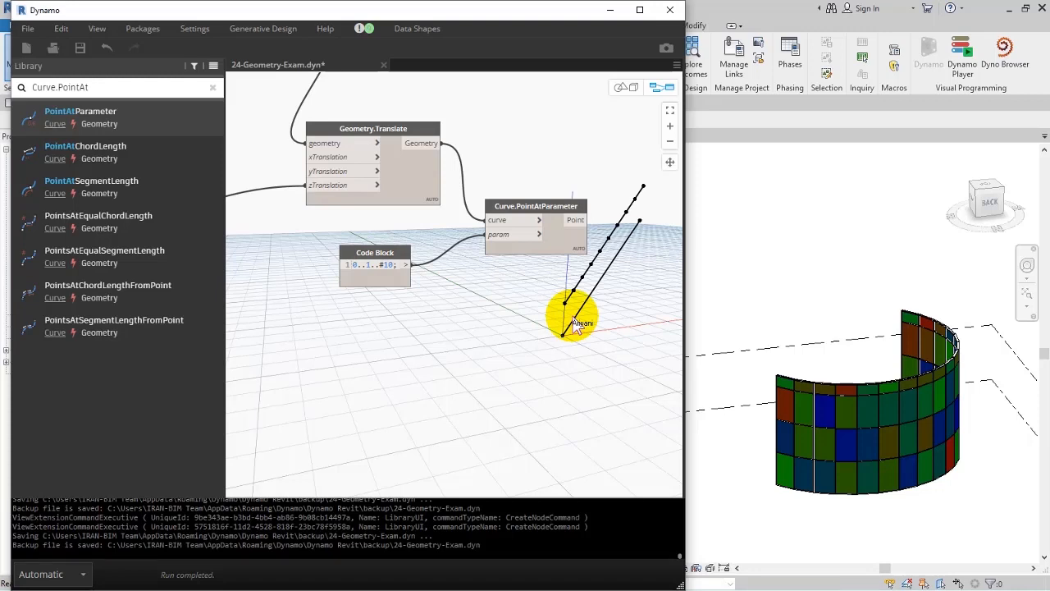
# - Replace the fixed count 10 in the Code Block with the variable n, making it 0..1..#n;
pyautogui.scroll(3, 386, 277)
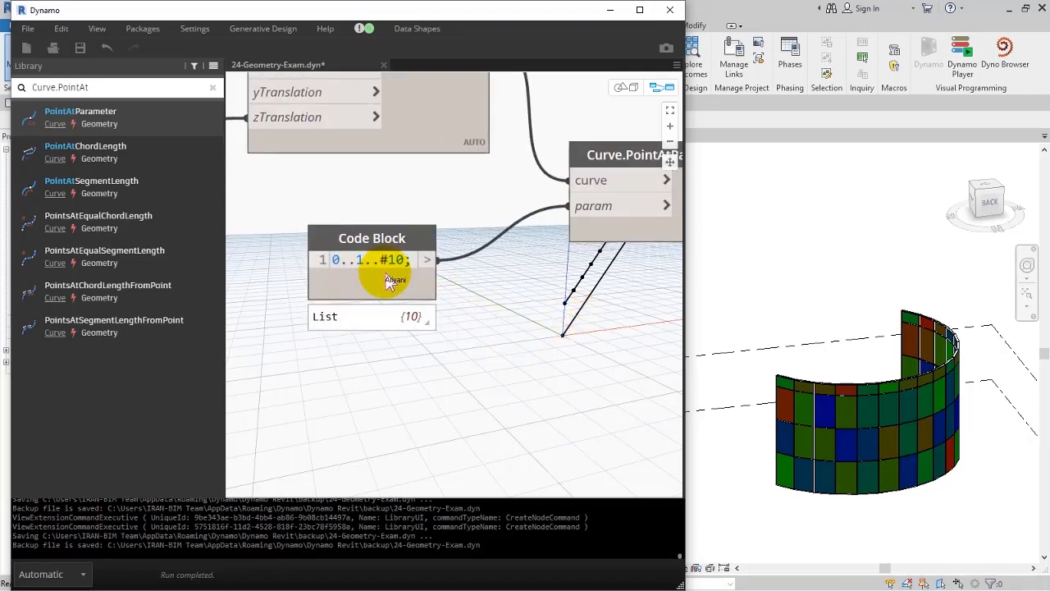
pyautogui.doubleClick(397, 260)
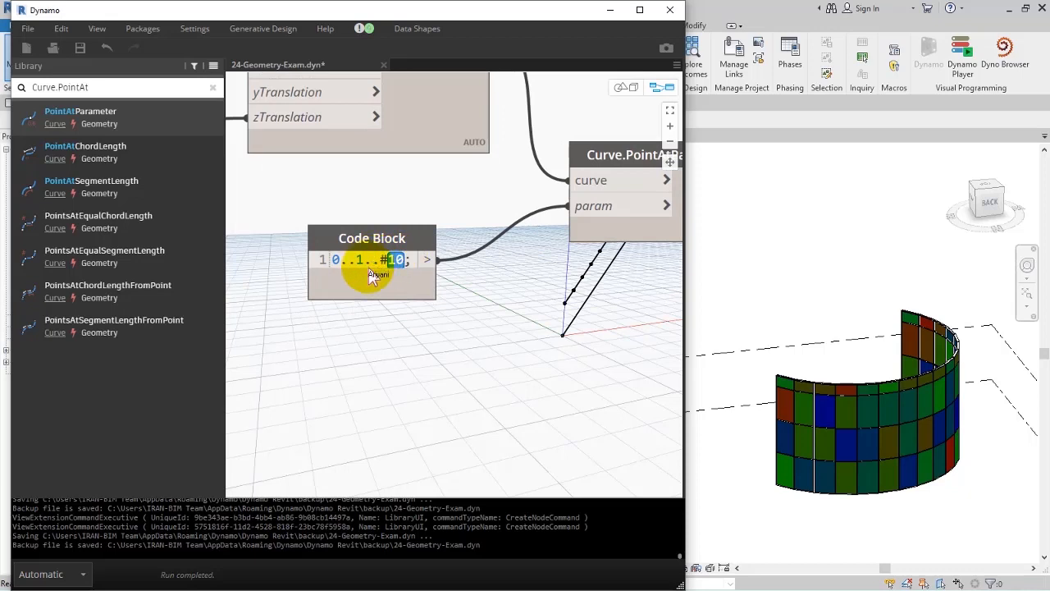
pyautogui.write('n')
pyautogui.click(375, 333)
# - Add an Integer Slider node and place it beside the Code Block, on its input side
pyautogui.rightClick(321, 335)
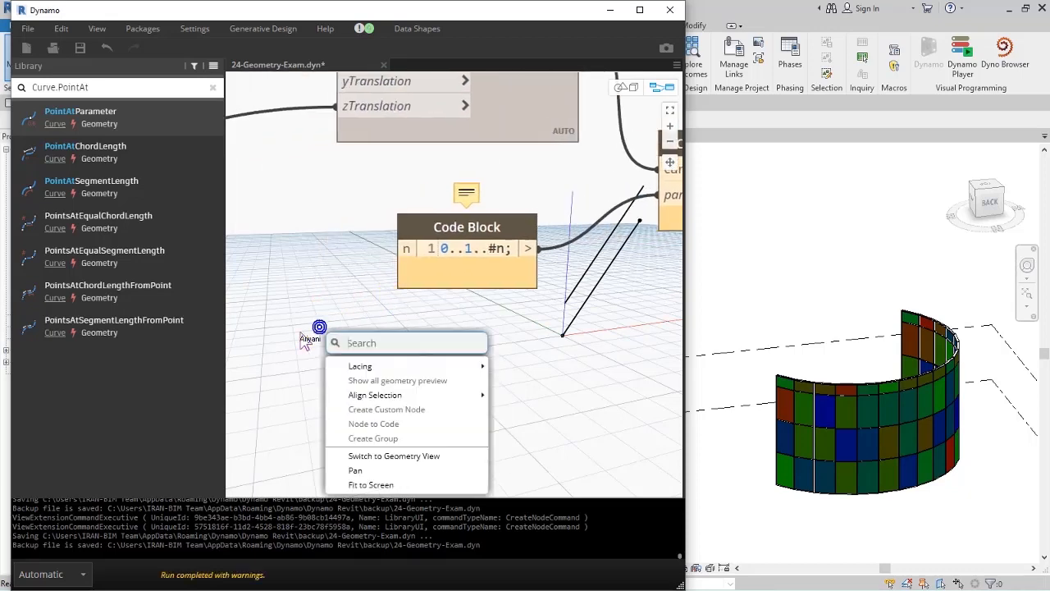
pyautogui.write('slider')
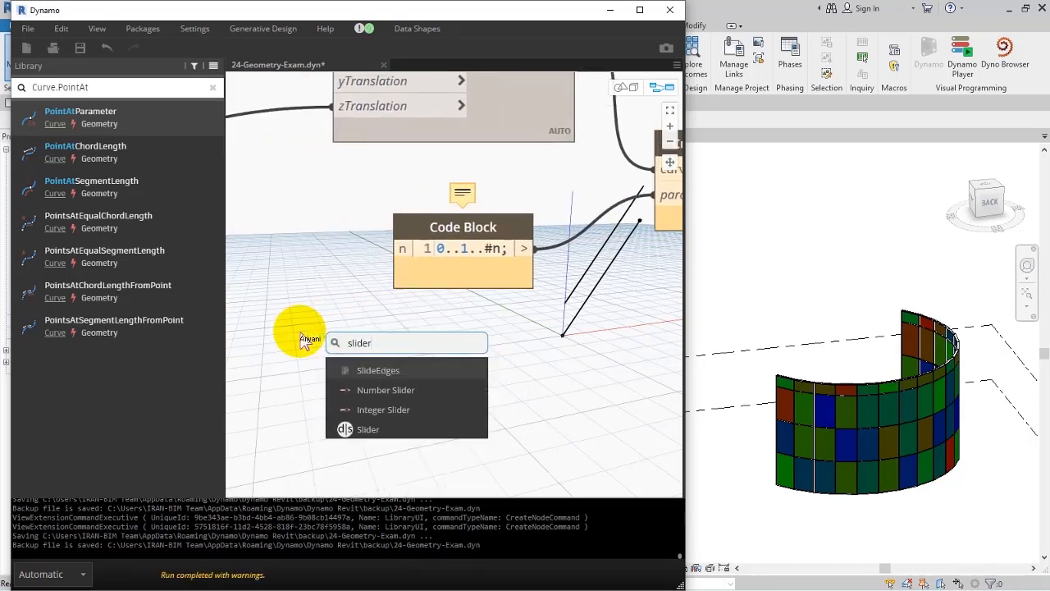
pyautogui.click(383, 413)
pyautogui.moveTo(345, 366); pyautogui.dragTo(461, 344, button='middle')
pyautogui.scroll(-3, 460, 344)
pyautogui.moveTo(511, 397); pyautogui.dragTo(289, 292)
# - Set the Integer Slider to 10 and connect it to the n input of the Code Block
pyautogui.click(283, 304)
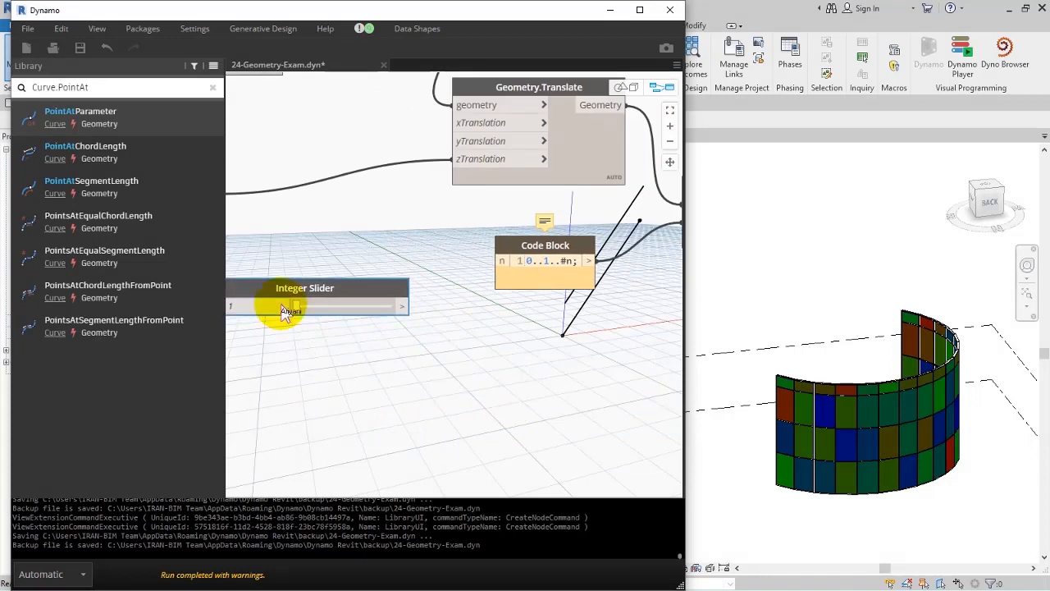
pyautogui.write('10')
pyautogui.click(305, 344)
pyautogui.click(400, 309)
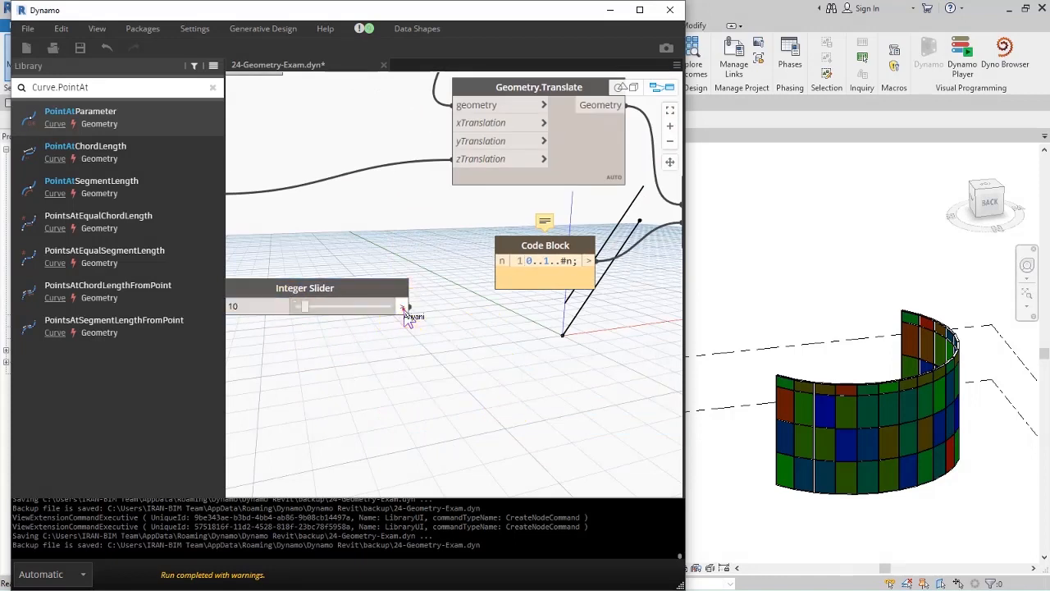
pyautogui.click(498, 262)
# - Set the Integer Slider to 7 and limit its range to a minimum of 5 and a maximum of 20
pyautogui.moveTo(318, 316); pyautogui.dragTo(473, 316, button='middle')
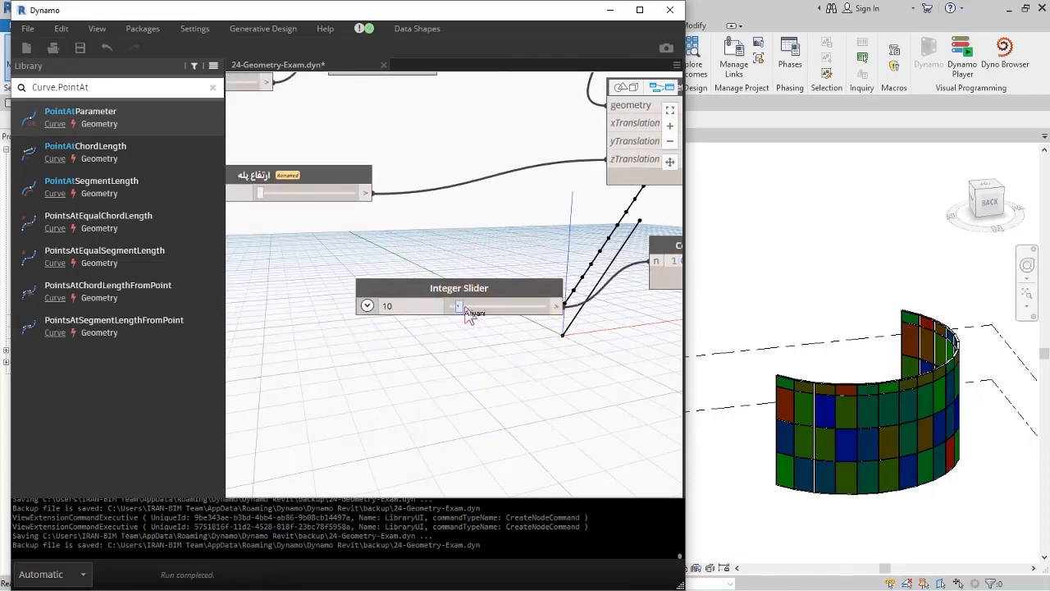
pyautogui.moveTo(468, 317)
pyautogui.mouseDown()
pyautogui.moveTo(493, 311)
pyautogui.moveTo(469, 312)
pyautogui.mouseUp()
pyautogui.click(367, 305)
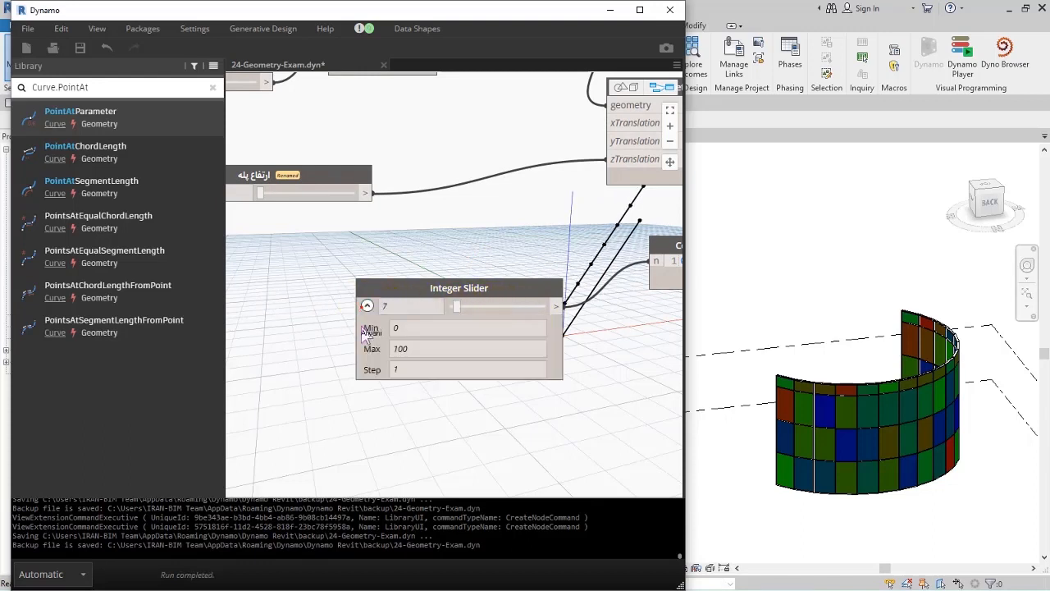
pyautogui.click(414, 349)
pyautogui.click(407, 328)
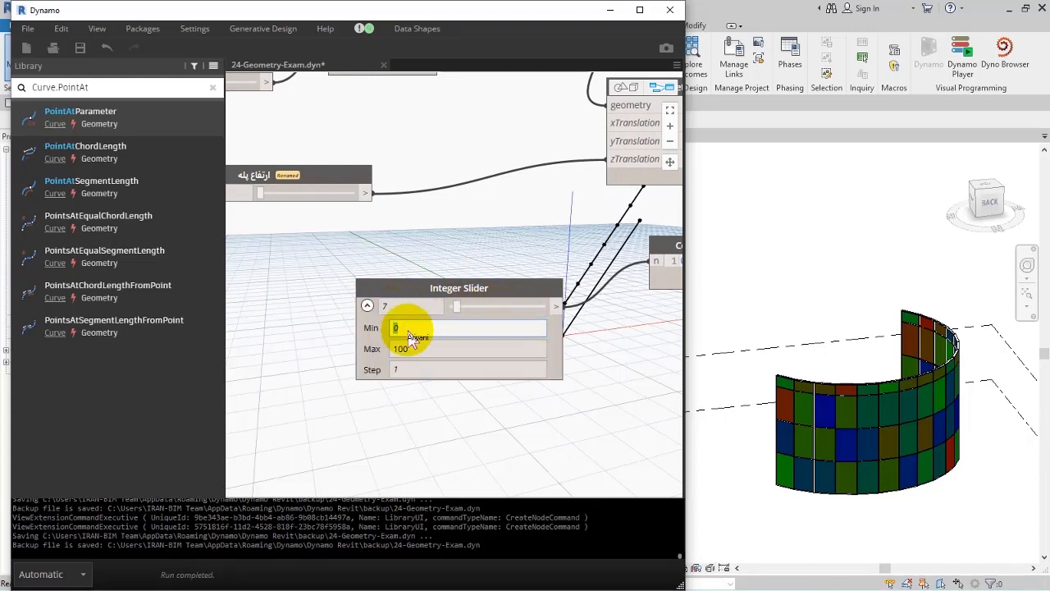
pyautogui.write('5')
pyautogui.click(412, 348)
pyautogui.write('20')
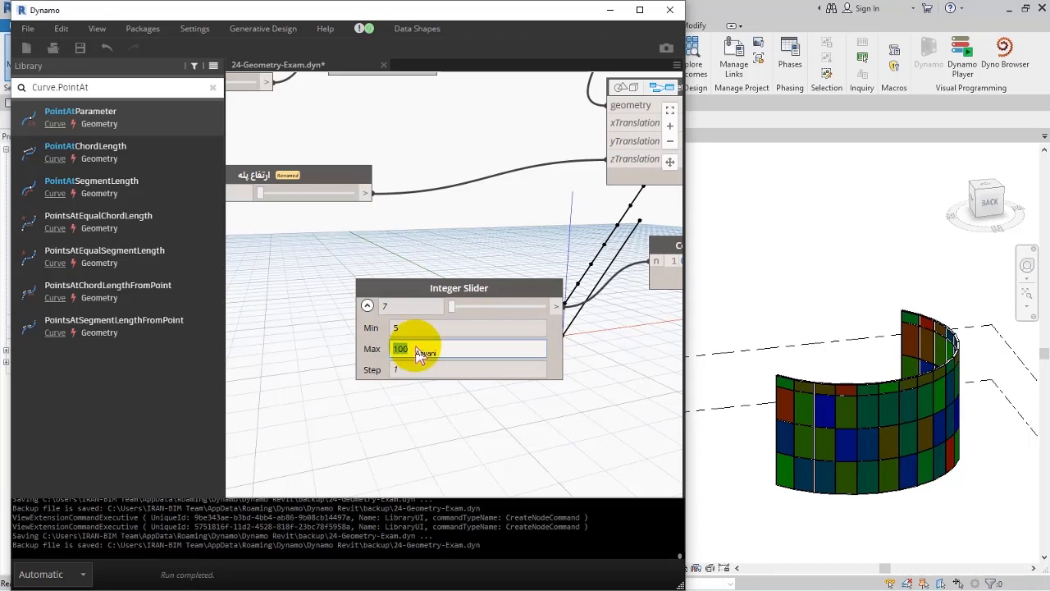
pyautogui.click(416, 405)
pyautogui.click(367, 307)
pyautogui.moveTo(532, 362); pyautogui.dragTo(380, 376, button='middle')
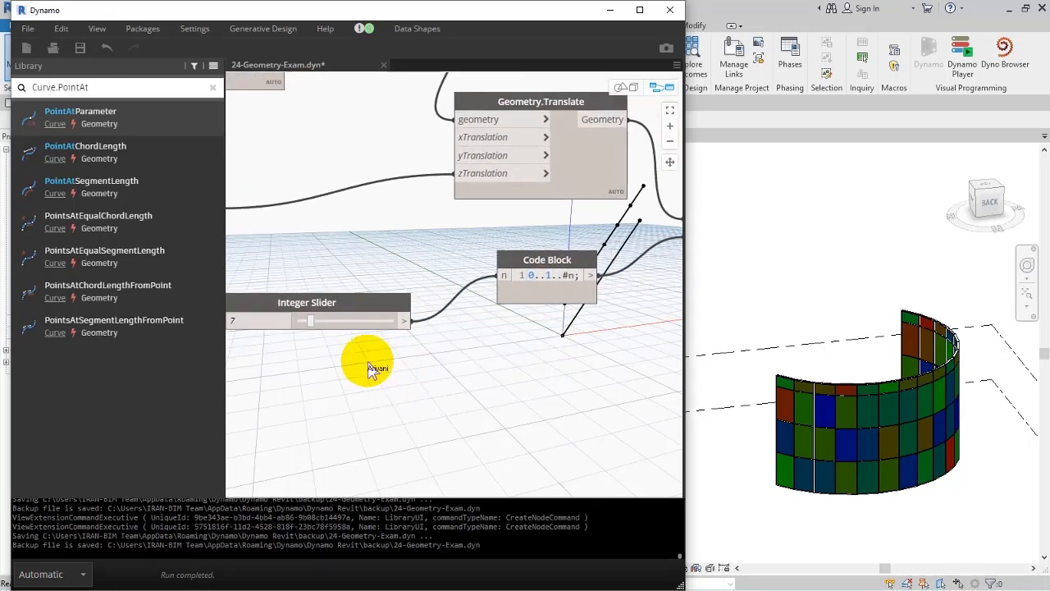
# - Set the Integer Slider that feeds the Code Block to 10
pyautogui.moveTo(311, 328)
pyautogui.mouseDown()
pyautogui.moveTo(375, 323)
pyautogui.moveTo(322, 330)
pyautogui.mouseUp()
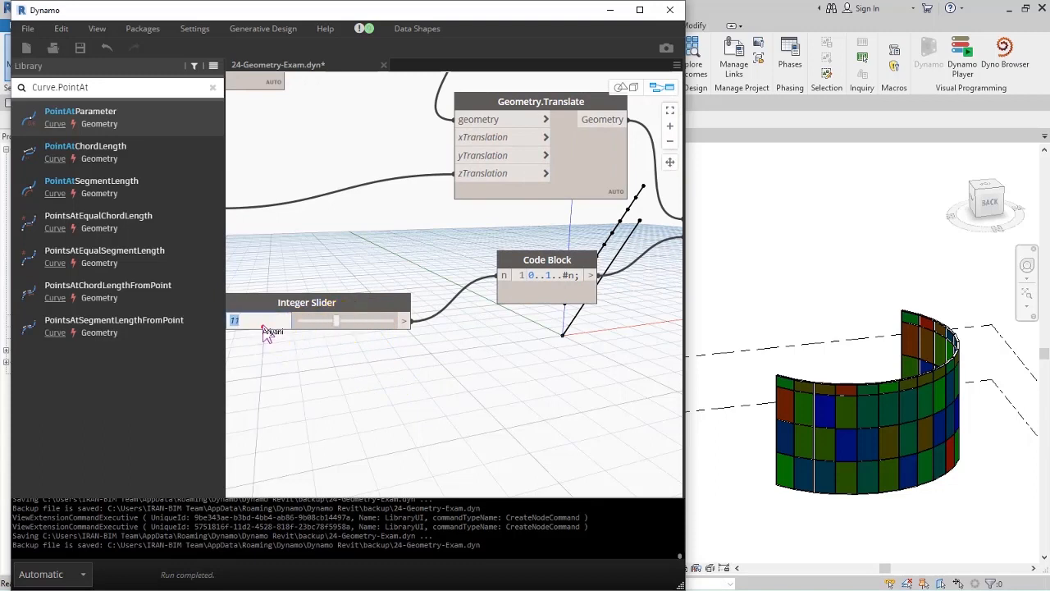
pyautogui.write('10')
pyautogui.click(291, 364)
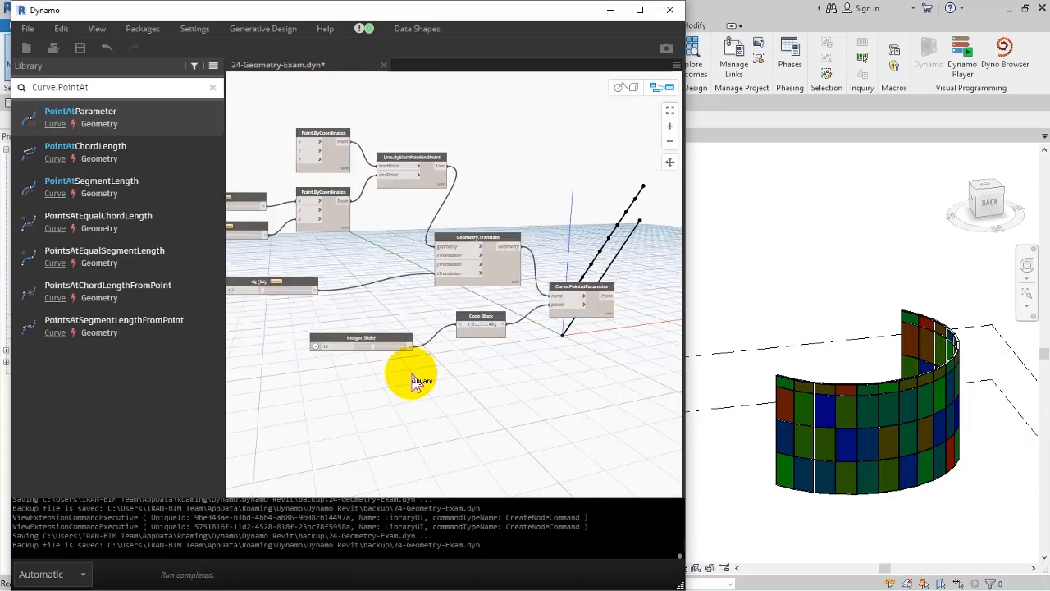
# - Add a Plane.ByOriginNormal node and place it on the output side of Curve.PointAtParameter, slightly above it
pyautogui.moveTo(538, 325); pyautogui.dragTo(505, 326, button='middle')
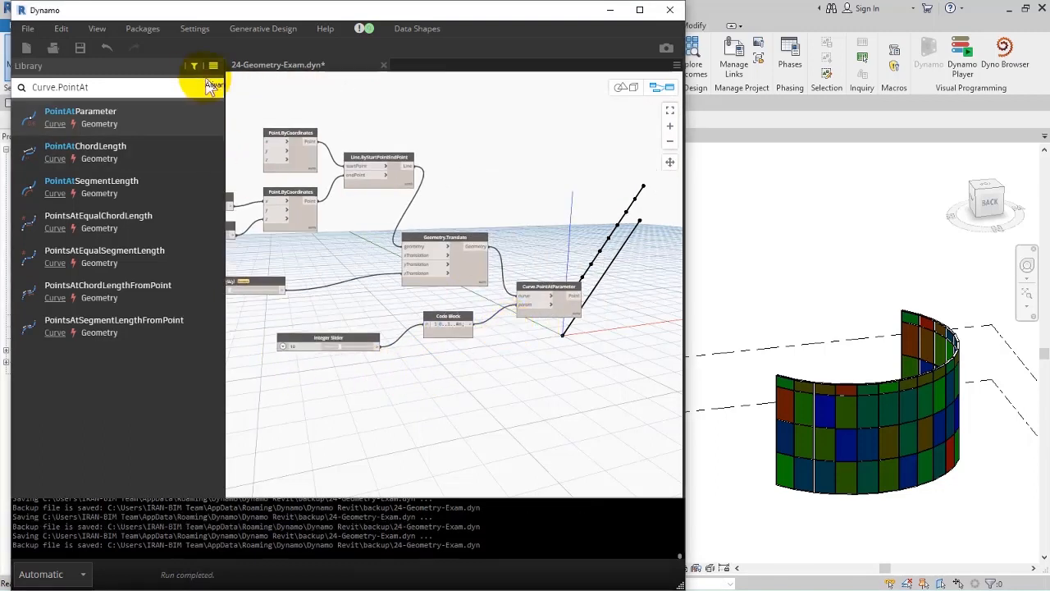
pyautogui.click(213, 88)
pyautogui.click(144, 90)
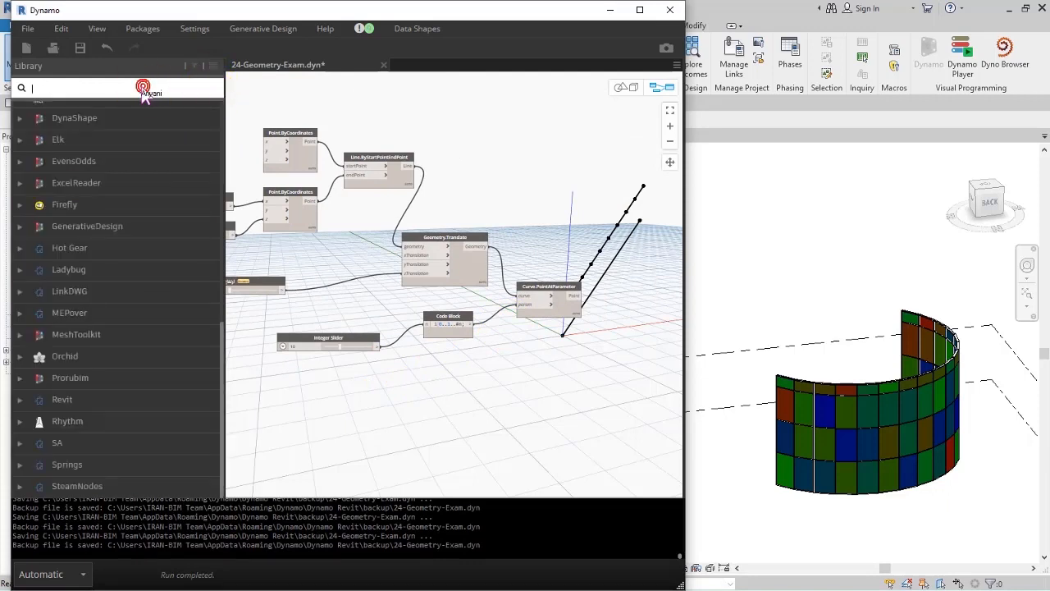
pyautogui.write('P')
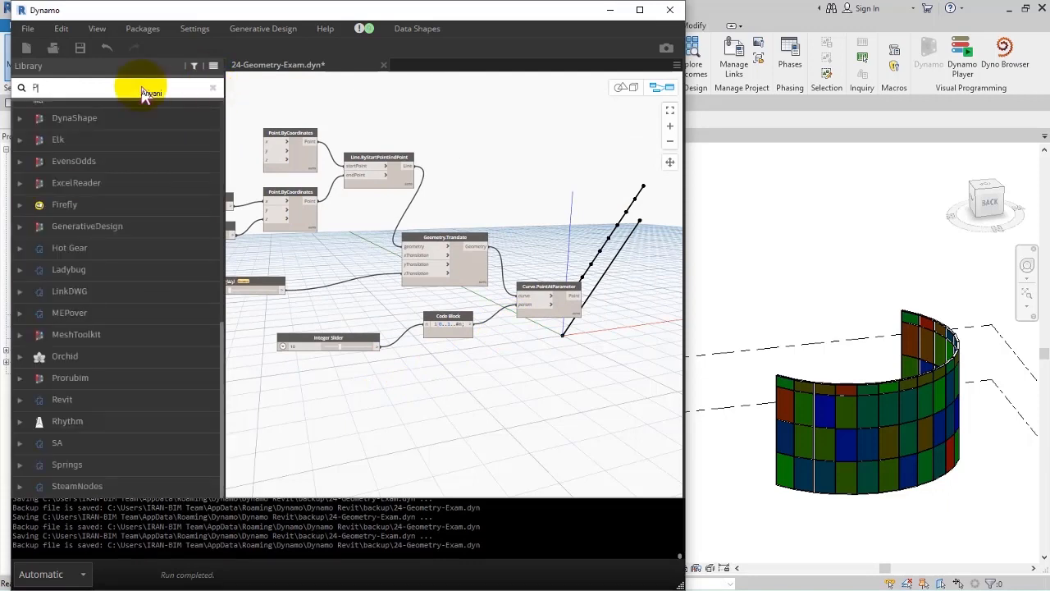
pyautogui.write('lane')
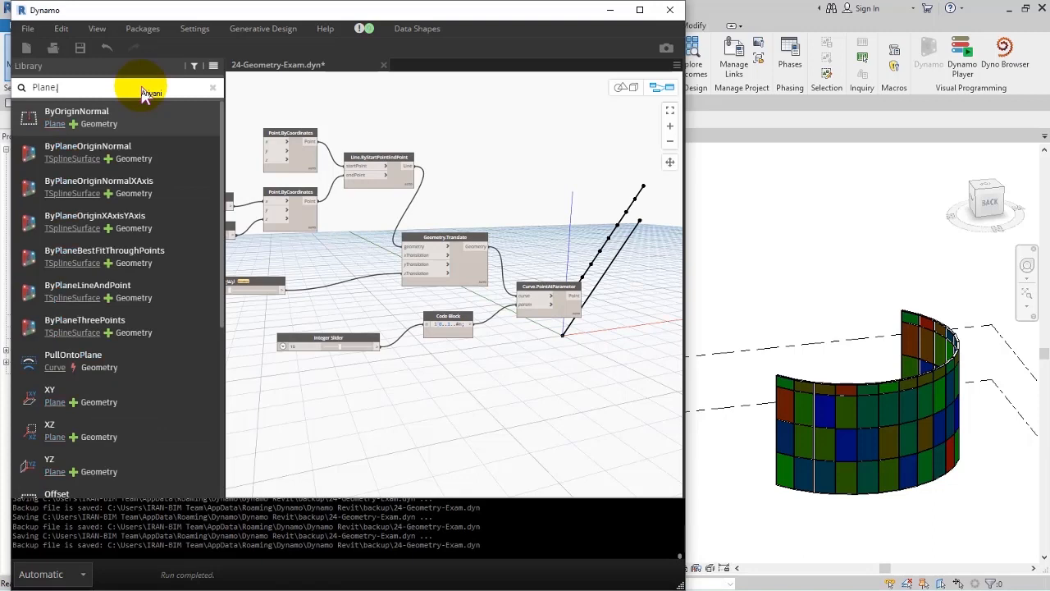
pyautogui.write('.Byor')
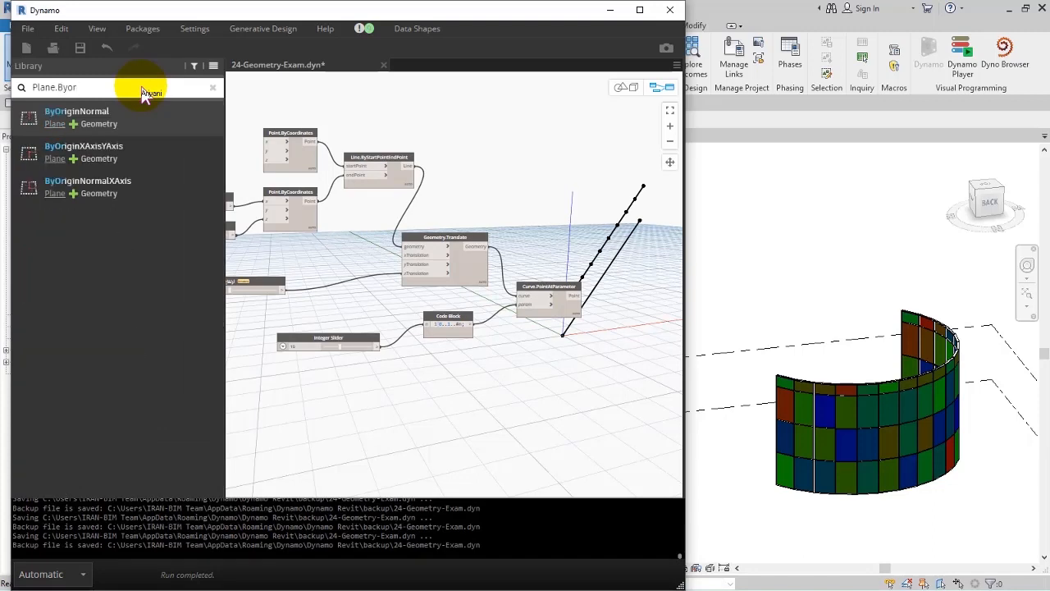
pyautogui.click(96, 116)
pyautogui.scroll(4, 554, 339)
pyautogui.moveTo(490, 320); pyautogui.dragTo(597, 354)
pyautogui.moveTo(497, 298); pyautogui.dragTo(376, 254, button='middle')
pyautogui.moveTo(492, 246); pyautogui.dragTo(433, 222, button='middle')
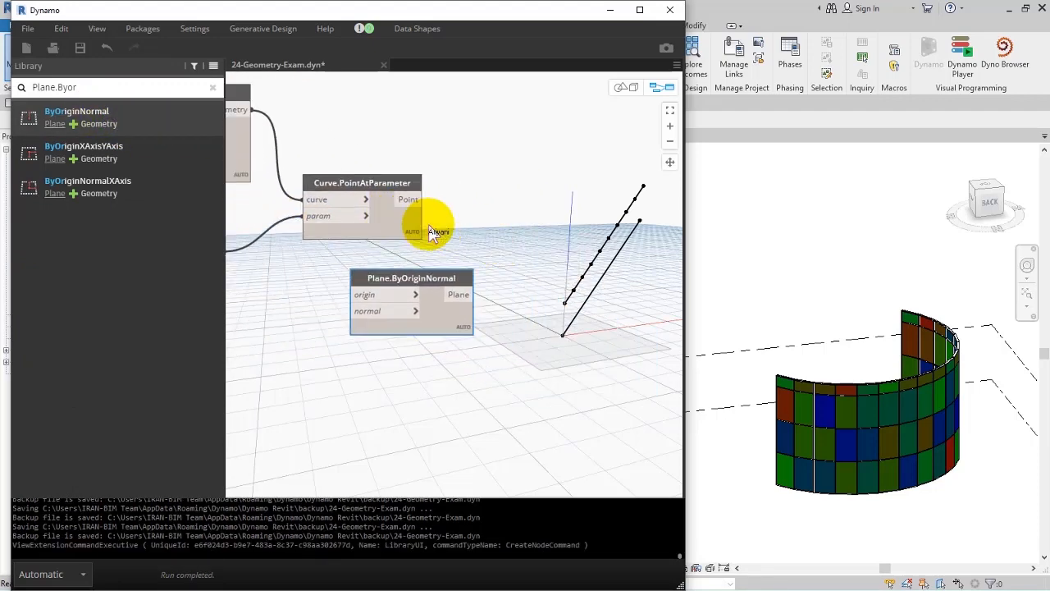
pyautogui.moveTo(413, 300); pyautogui.dragTo(531, 135)
# - Connect the Point output of Curve.PointAtParameter to the origin input of Plane.ByOriginNormal and check the planes in the 3D preview
pyautogui.scroll(-5, 394, 235)
pyautogui.scroll(4, 367, 261)
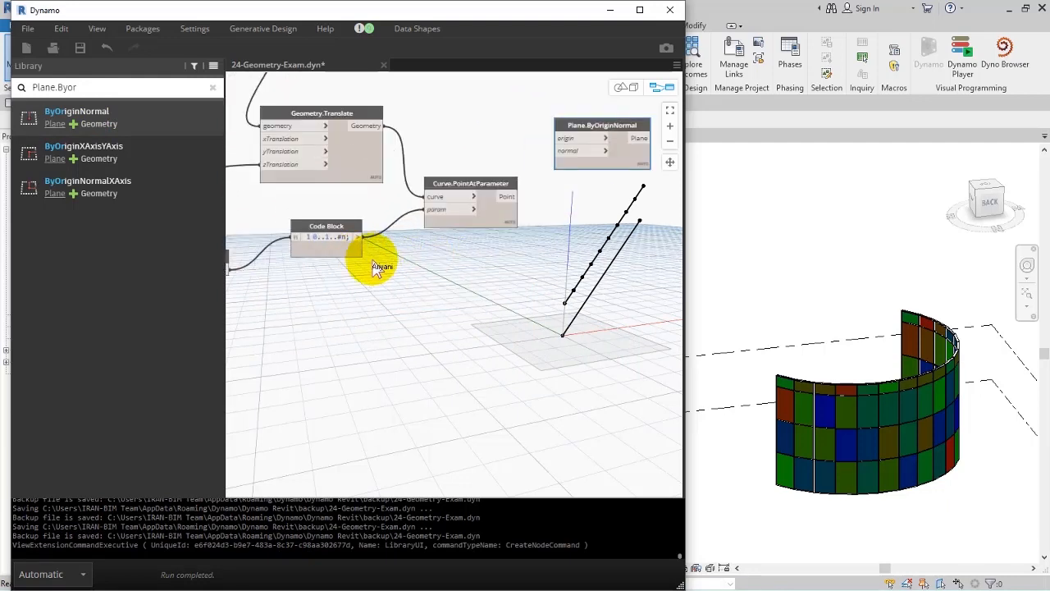
pyautogui.moveTo(375, 263); pyautogui.dragTo(392, 295, button='middle')
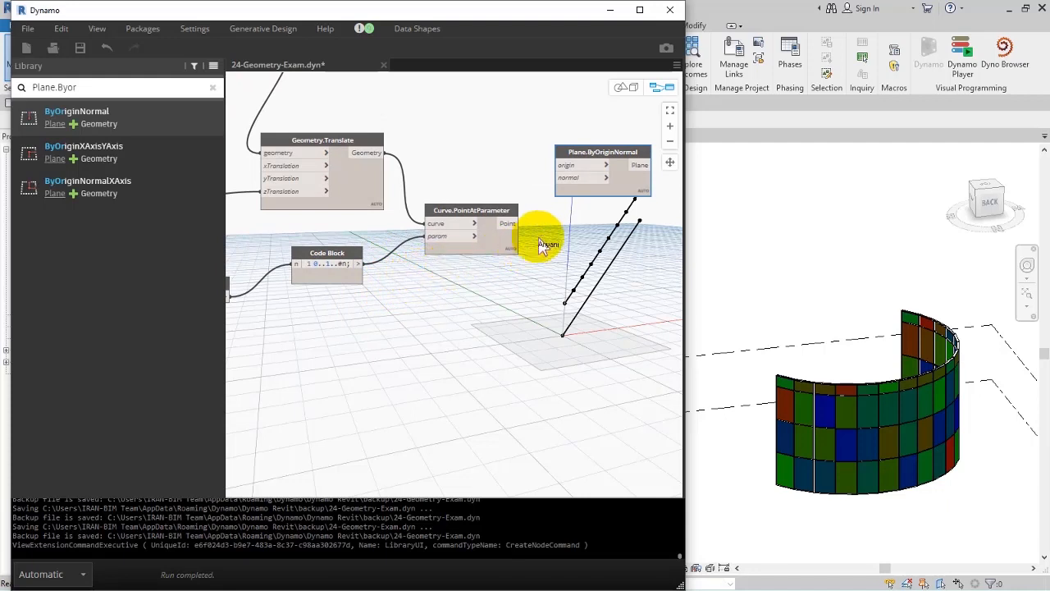
pyautogui.moveTo(541, 238); pyautogui.dragTo(478, 246, button='middle')
pyautogui.scroll(1, 473, 246)
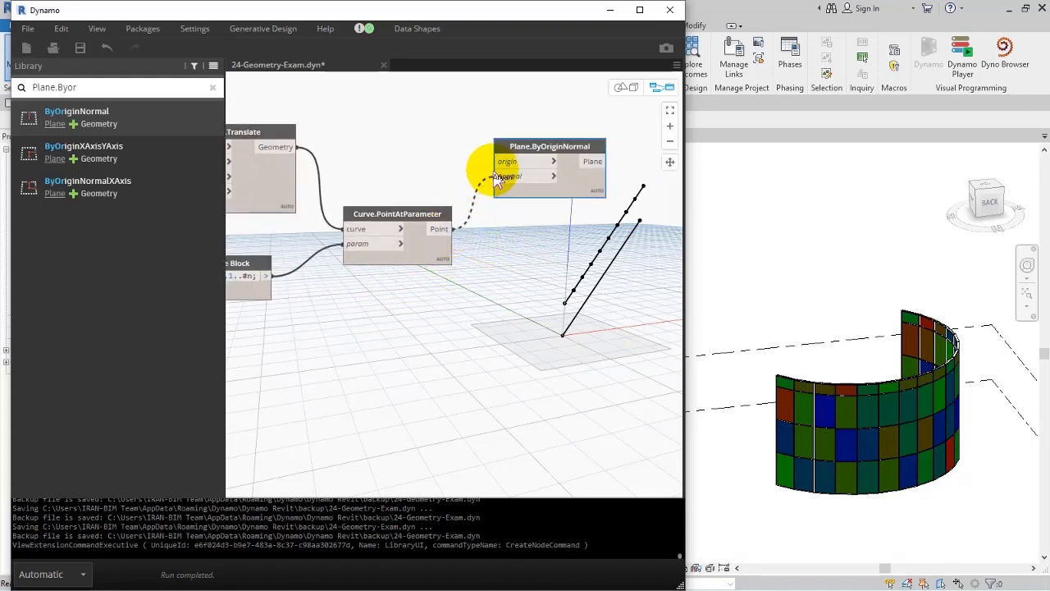
pyautogui.click(626, 88)
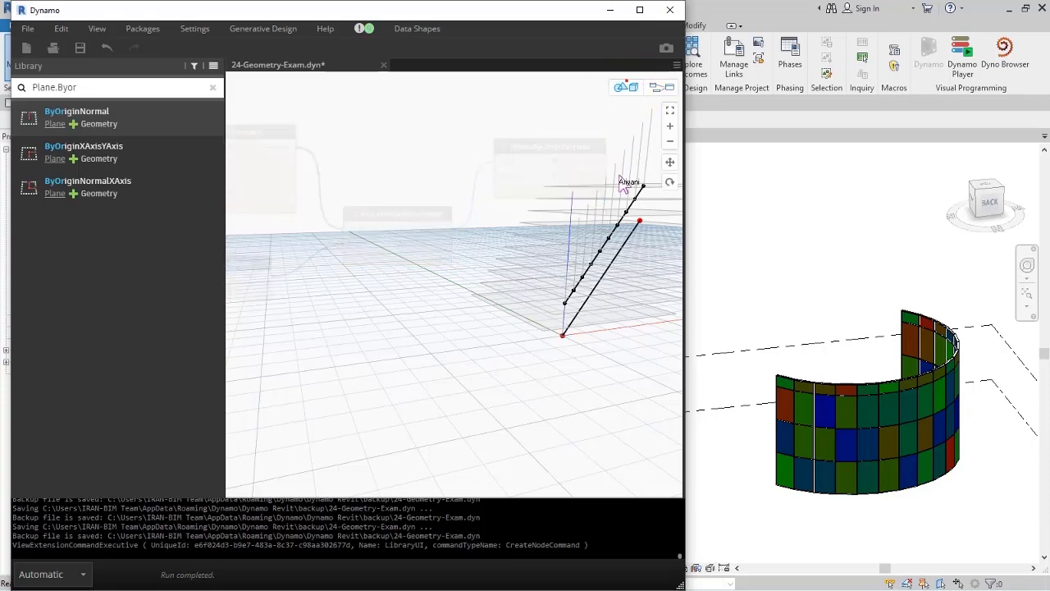
pyautogui.moveTo(617, 179); pyautogui.dragTo(559, 191, button='right')
pyautogui.moveTo(559, 197)
pyautogui.mouseDown()
pyautogui.moveTo(530, 222)
pyautogui.moveTo(615, 187)
pyautogui.moveTo(632, 199)
pyautogui.moveTo(621, 183)
pyautogui.moveTo(539, 262)
pyautogui.moveTo(649, 122)
pyautogui.mouseUp()
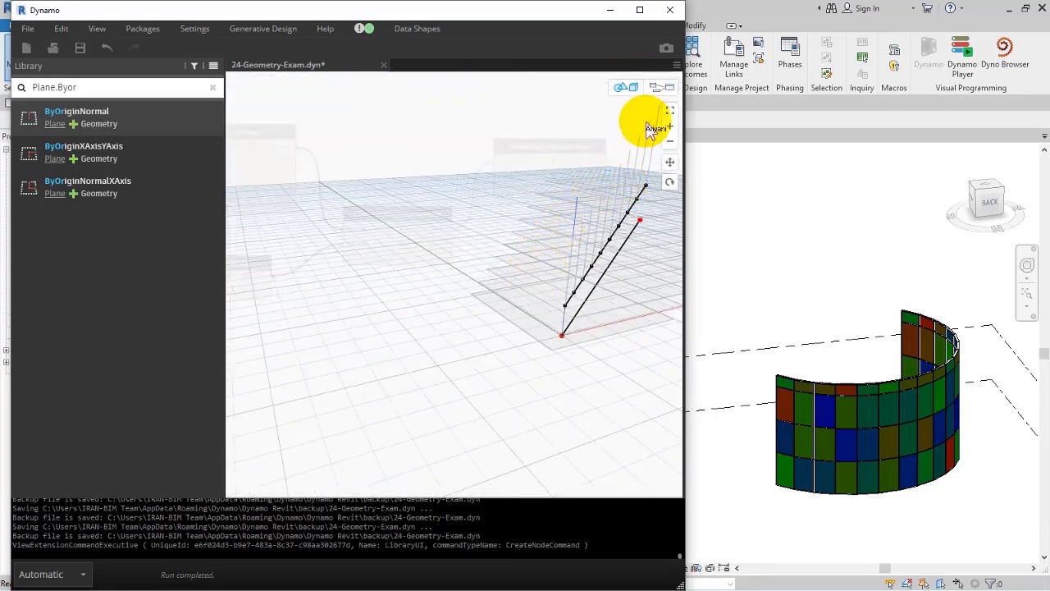
pyautogui.click(662, 87)
# - Move the Plane.ByOriginNormal node farther away from Curve.PointAtParameter
pyautogui.moveTo(589, 174)
pyautogui.mouseDown(button='middle')
pyautogui.moveTo(569, 176)
pyautogui.moveTo(558, 196)
pyautogui.moveTo(393, 205)
pyautogui.mouseUp(button='middle')
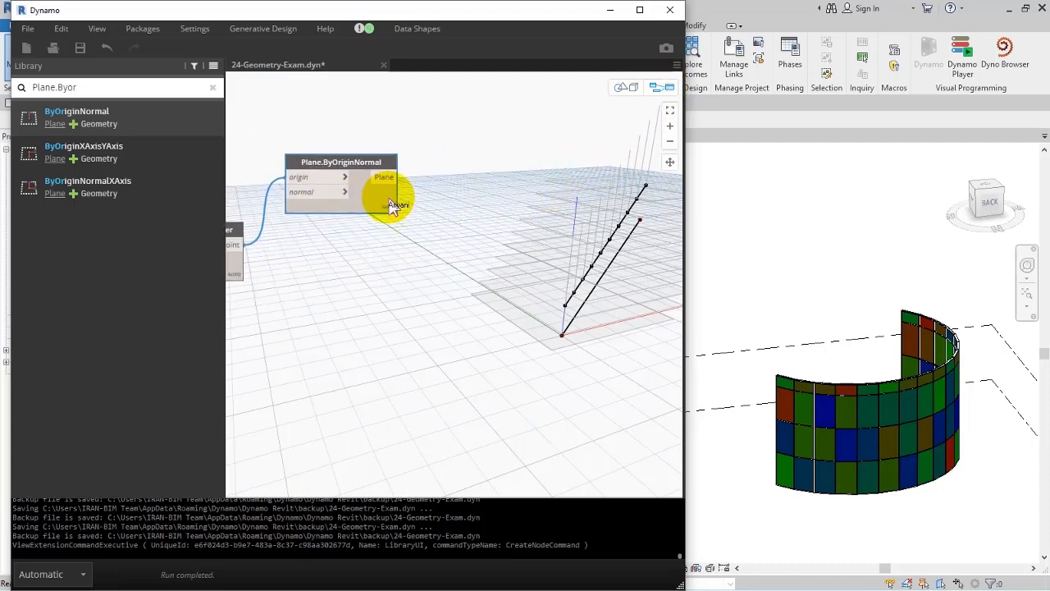
pyautogui.moveTo(374, 201); pyautogui.dragTo(514, 197)
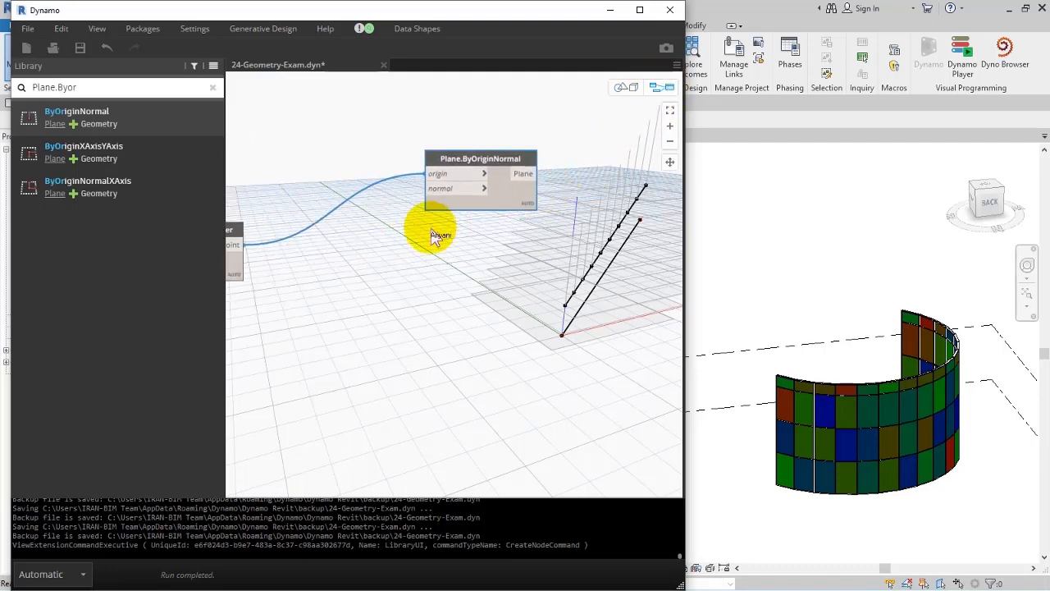
pyautogui.moveTo(432, 230); pyautogui.dragTo(532, 234, button='middle')
# - Add a Geometry.Intersect node and place it above and beyond the Plane.ByOriginNormal node
pyautogui.moveTo(105, 88); pyautogui.dragTo(12, 91)
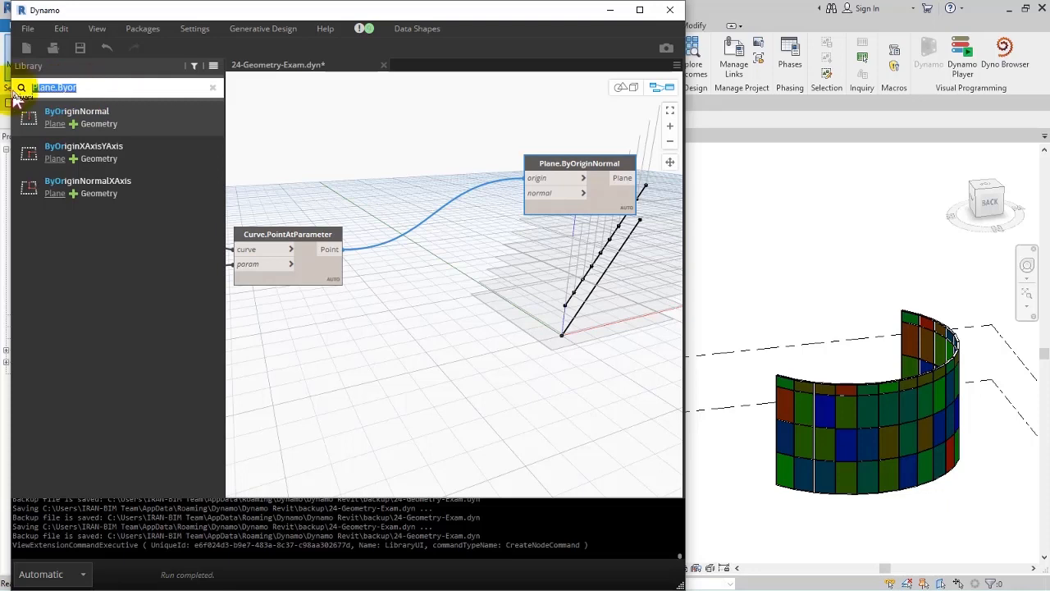
pyautogui.write('Geometry.In')
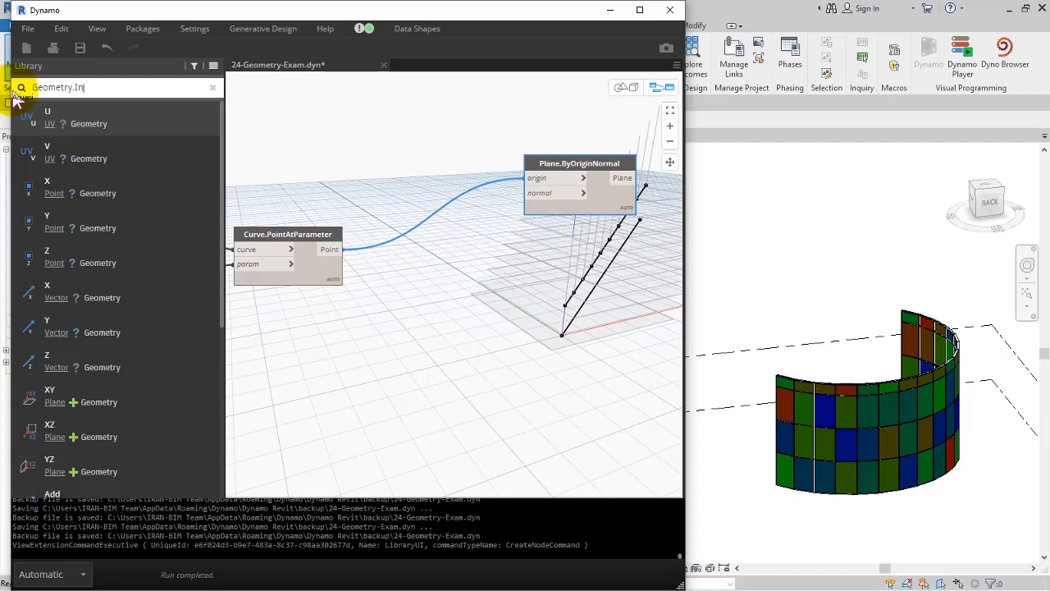
pyautogui.write('ters')
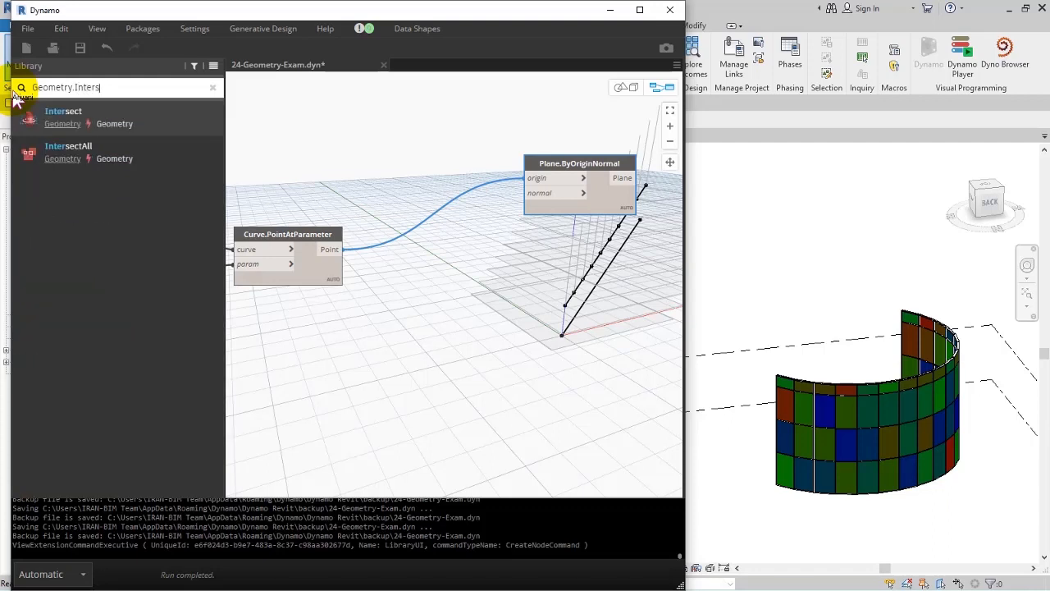
pyautogui.write('ect')
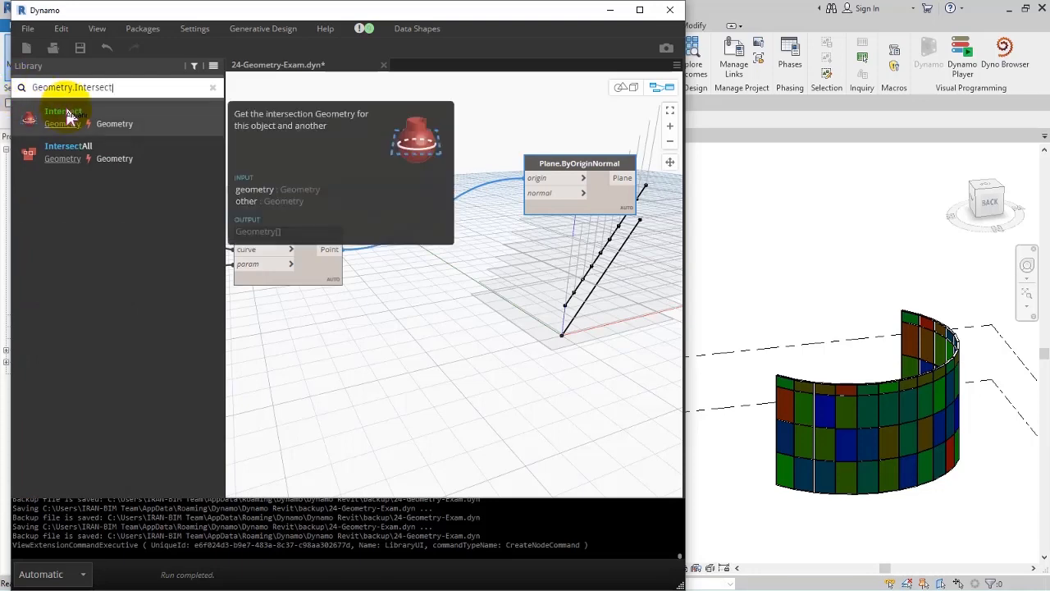
pyautogui.click(41, 117)
pyautogui.moveTo(369, 244); pyautogui.dragTo(343, 239, button='middle')
pyautogui.moveTo(387, 294); pyautogui.dragTo(534, 91)
pyautogui.moveTo(466, 231); pyautogui.dragTo(467, 359, button='middle')
pyautogui.moveTo(541, 228); pyautogui.dragTo(527, 151)
# - Connect the original Line output to Geometry.Intersect's geometry input and the Plane output to its other input
pyautogui.moveTo(481, 278); pyautogui.dragTo(397, 164)
pyautogui.scroll(-4, 418, 175)
pyautogui.scroll(-2, 413, 176)
pyautogui.scroll(3, 397, 164)
pyautogui.moveTo(399, 166); pyautogui.dragTo(556, 174, button='middle')
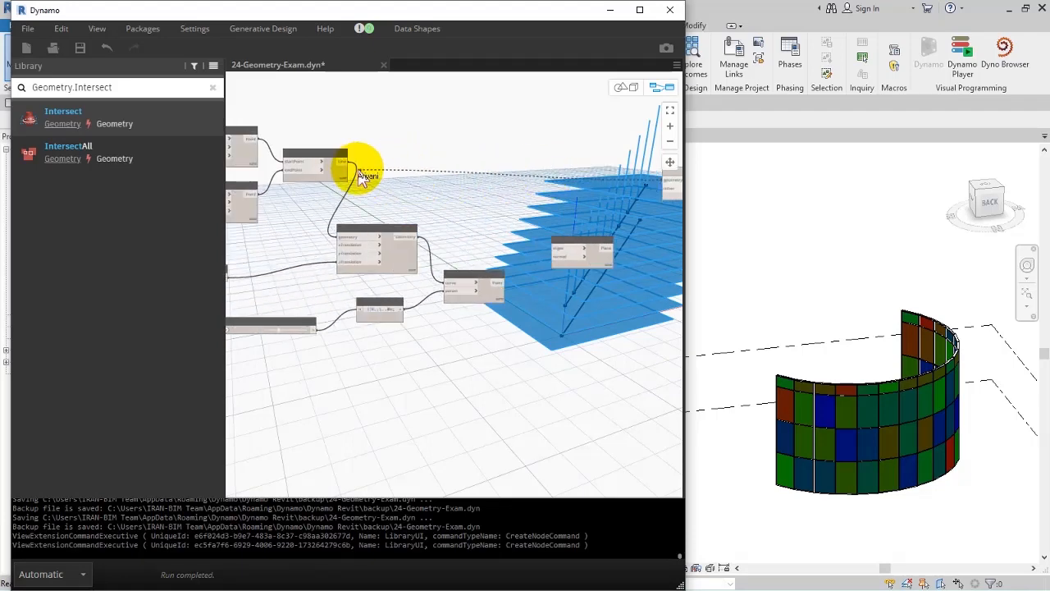
pyautogui.moveTo(490, 206); pyautogui.dragTo(369, 189, button='middle')
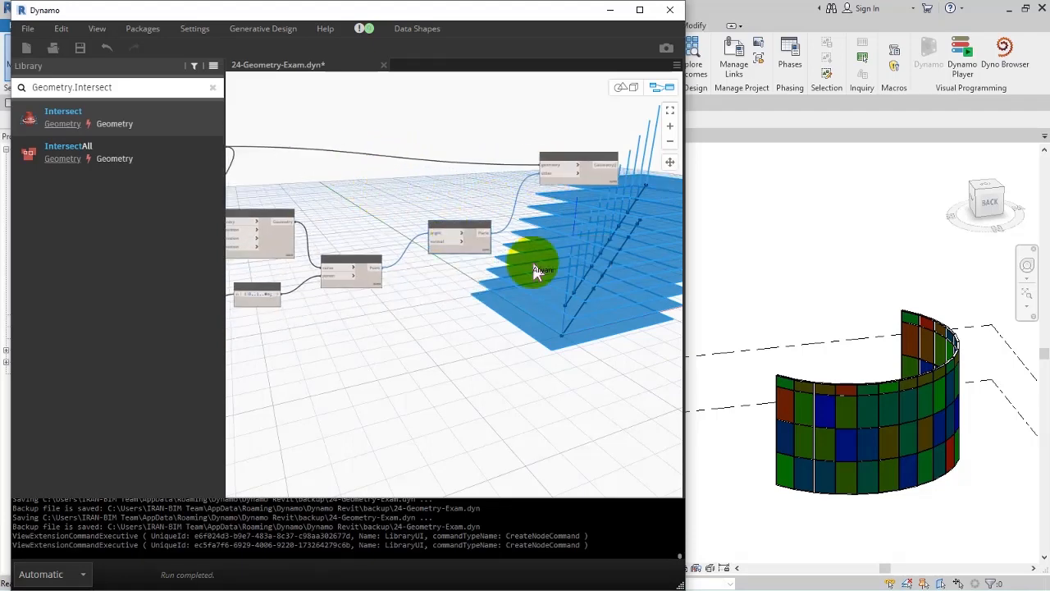
# - Examine in the 3D preview where the horizontal planes intersect the original line
pyautogui.click(631, 92)
pyautogui.moveTo(583, 294); pyautogui.dragTo(465, 282, button='middle')
pyautogui.moveTo(465, 281)
pyautogui.mouseDown(button='right')
pyautogui.moveTo(506, 310)
pyautogui.moveTo(485, 285)
pyautogui.mouseUp(button='right')
pyautogui.scroll(3, 478, 252)
pyautogui.scroll(3, 476, 246)
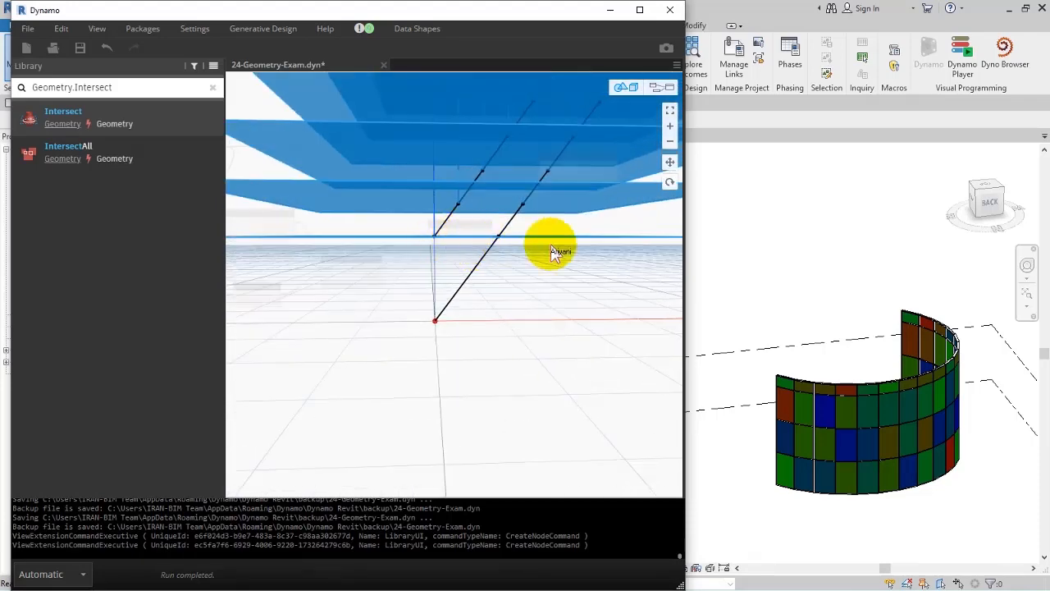
pyautogui.scroll(3, 495, 315)
pyautogui.scroll(3, 496, 316)
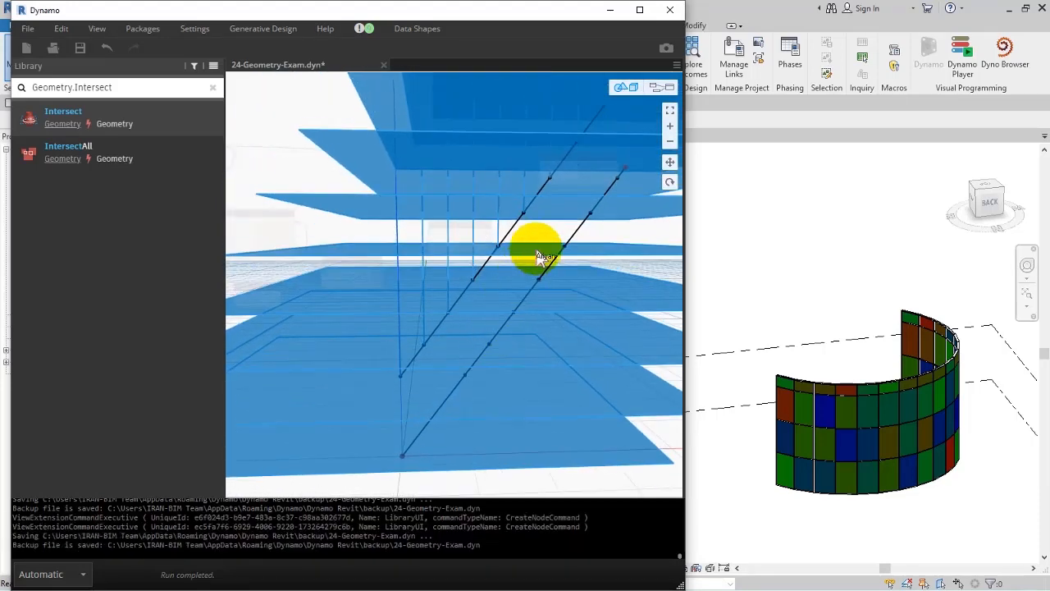
pyautogui.click(664, 89)
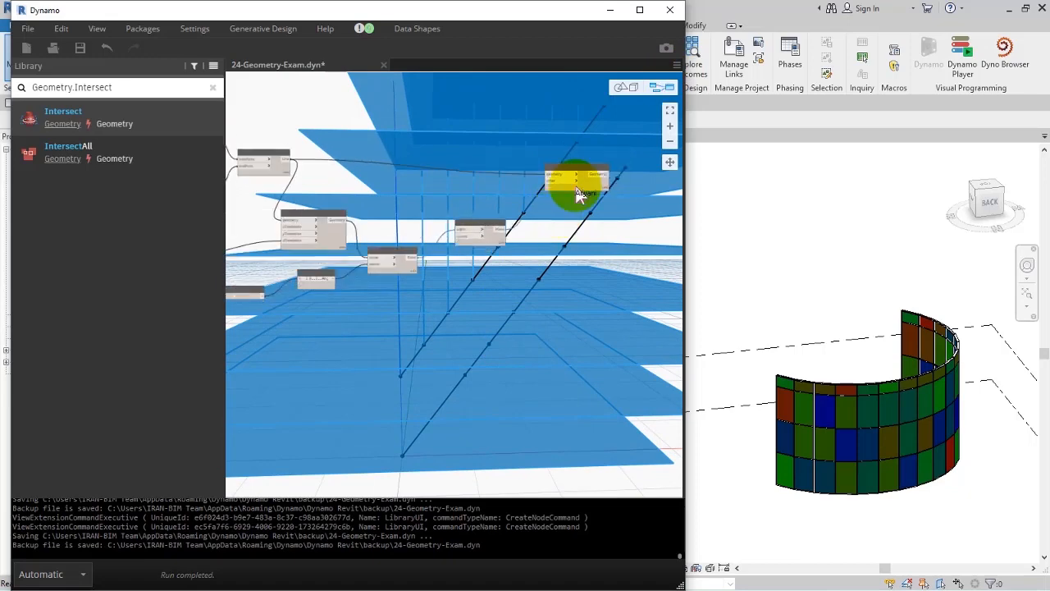
pyautogui.click(301, 115)
pyautogui.scroll(-4, 353, 185)
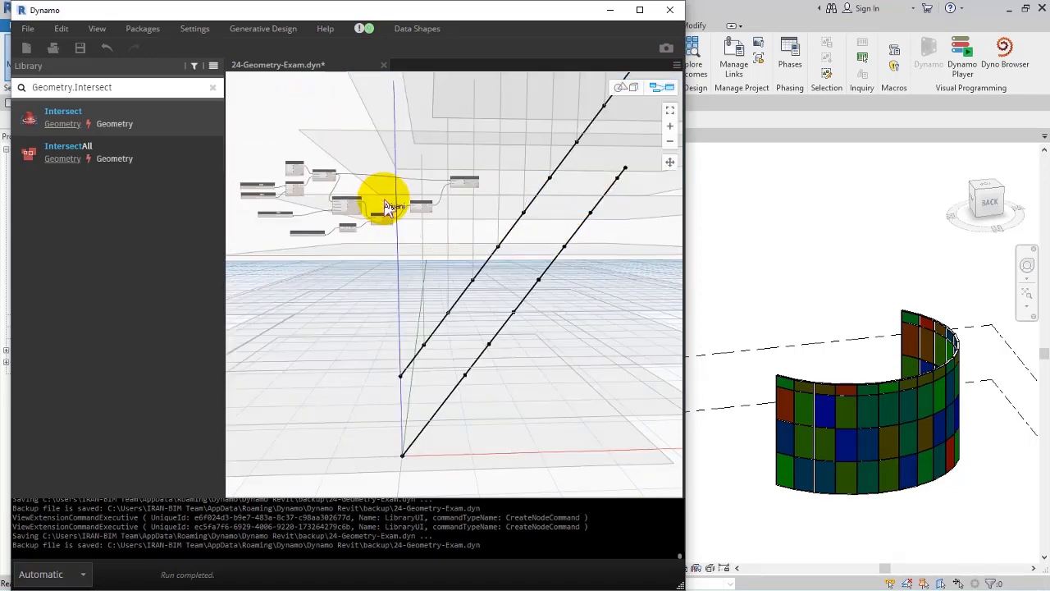
pyautogui.scroll(3, 416, 211)
pyautogui.click(626, 88)
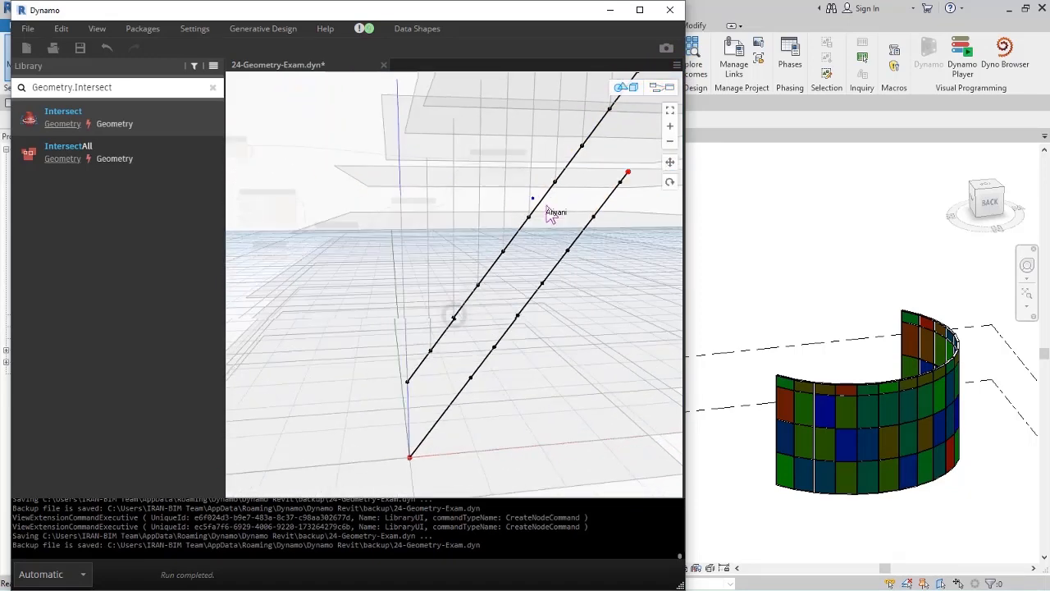
pyautogui.moveTo(558, 211); pyautogui.dragTo(579, 217)
pyautogui.scroll(-3, 591, 197)
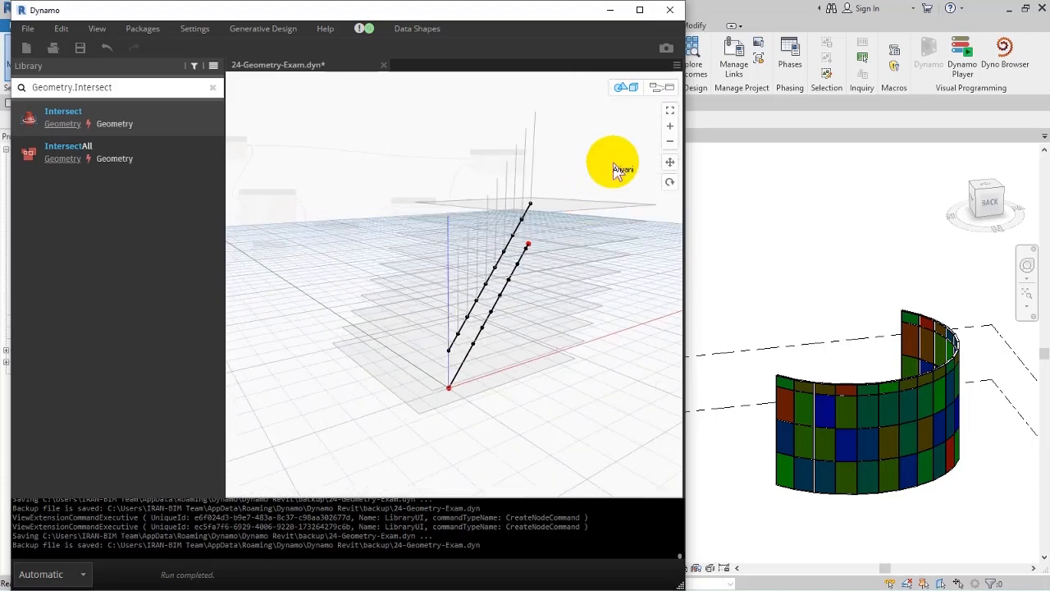
pyautogui.click(662, 87)
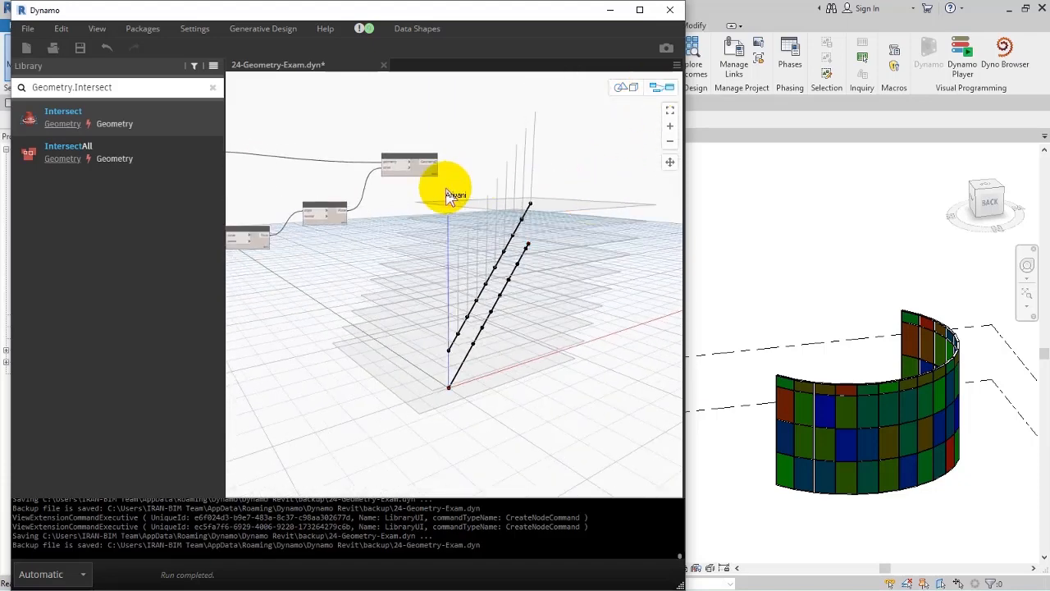
# - Save the graph and add a Point.ByCoordinates node above Geometry.Intersect
pyautogui.click(164, 89)
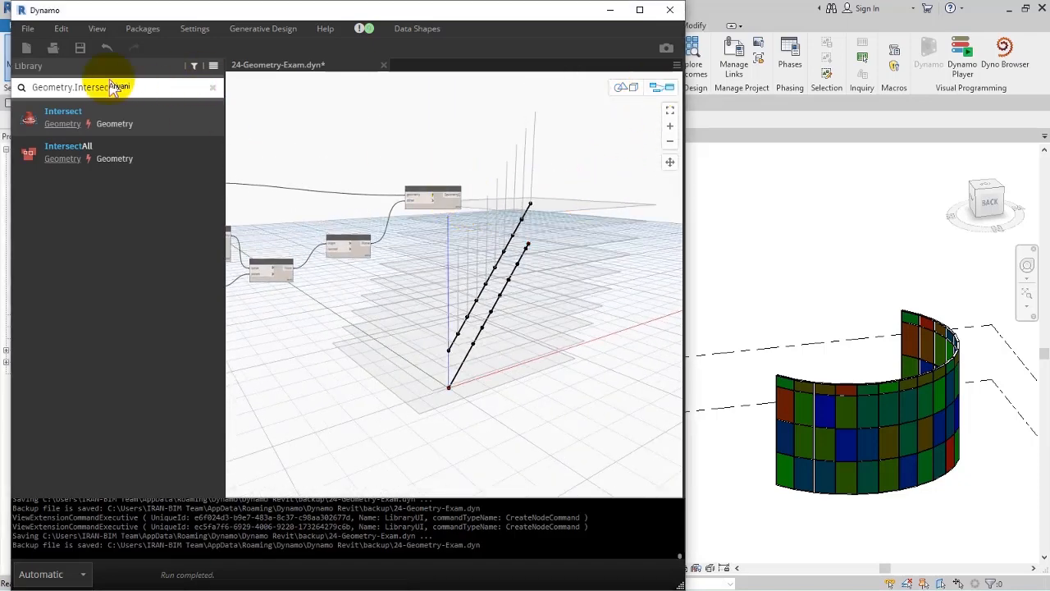
pyautogui.click(78, 49)
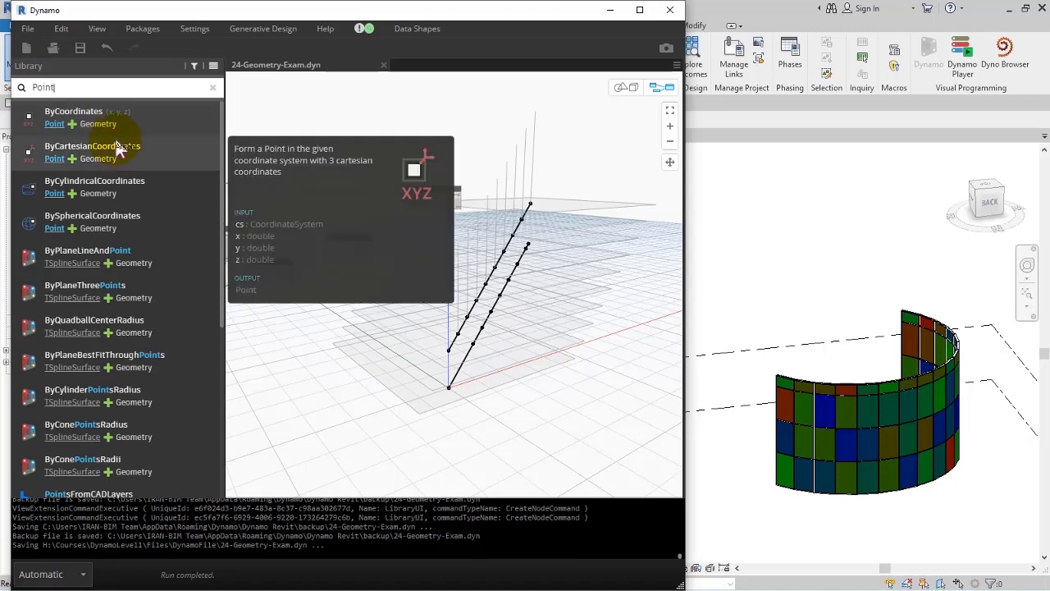
pyautogui.click(110, 117)
pyautogui.moveTo(459, 278); pyautogui.dragTo(428, 140)
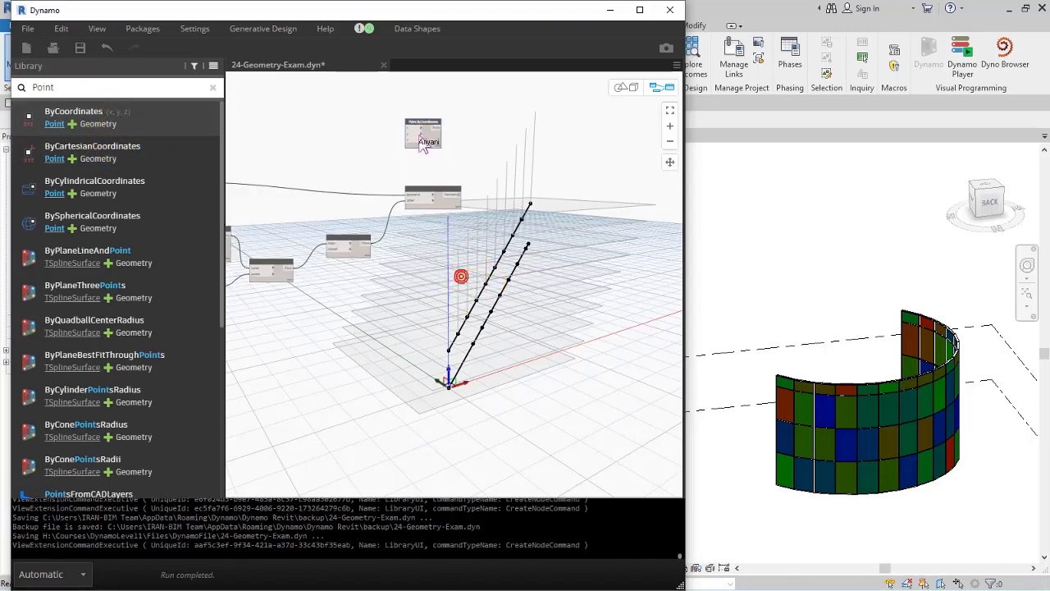
pyautogui.scroll(4, 427, 144)
pyautogui.moveTo(456, 182); pyautogui.dragTo(467, 223, button='middle')
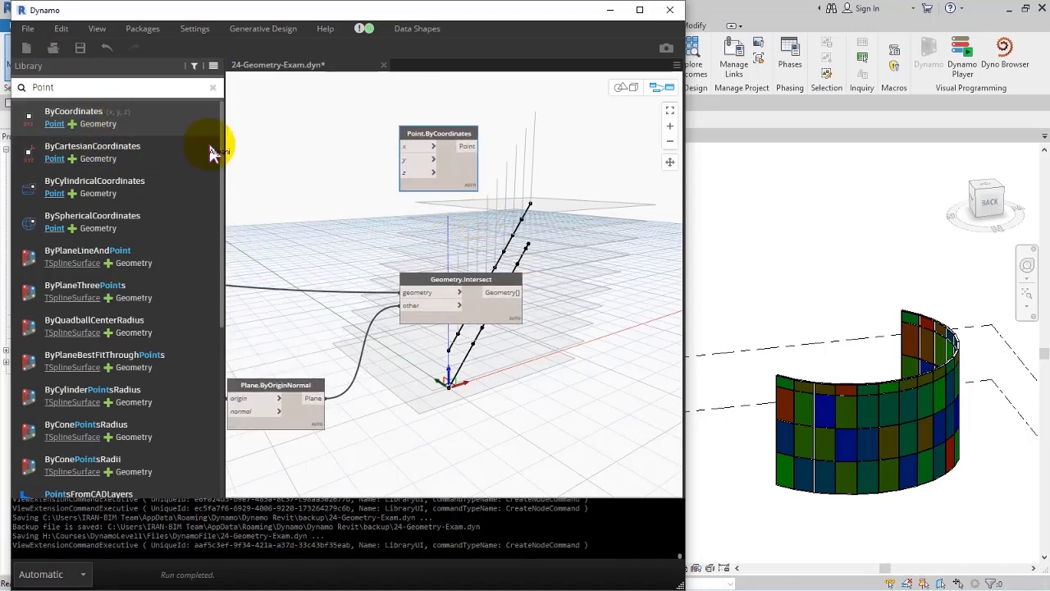
# - Add a List.AddItemToFront node and place it on the output side of Point.ByCoordinates and Geometry.Intersect
pyautogui.click(21, 90)
pyautogui.write('List.')
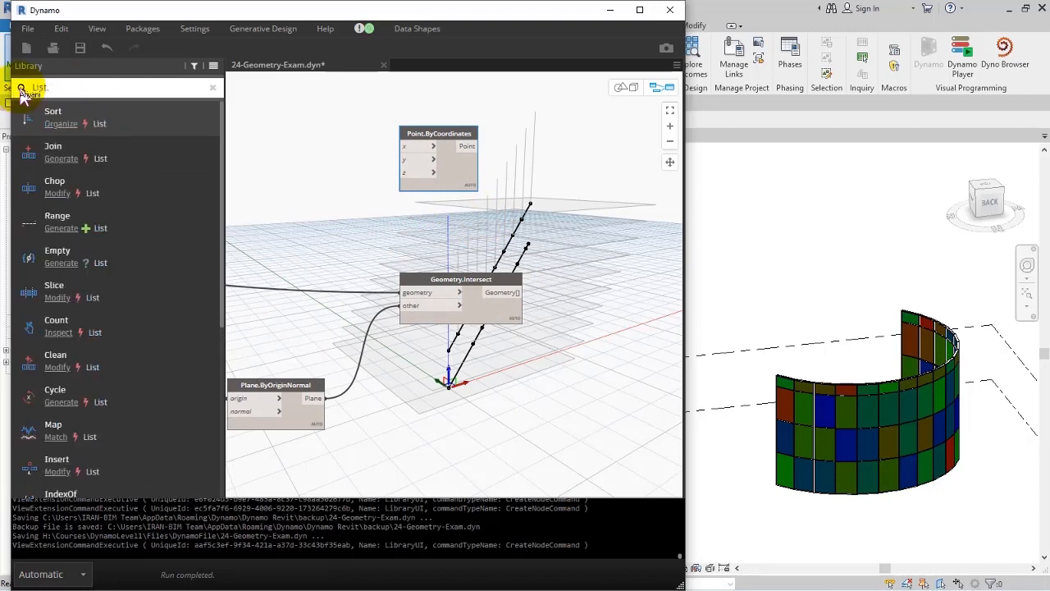
pyautogui.write('AddItem')
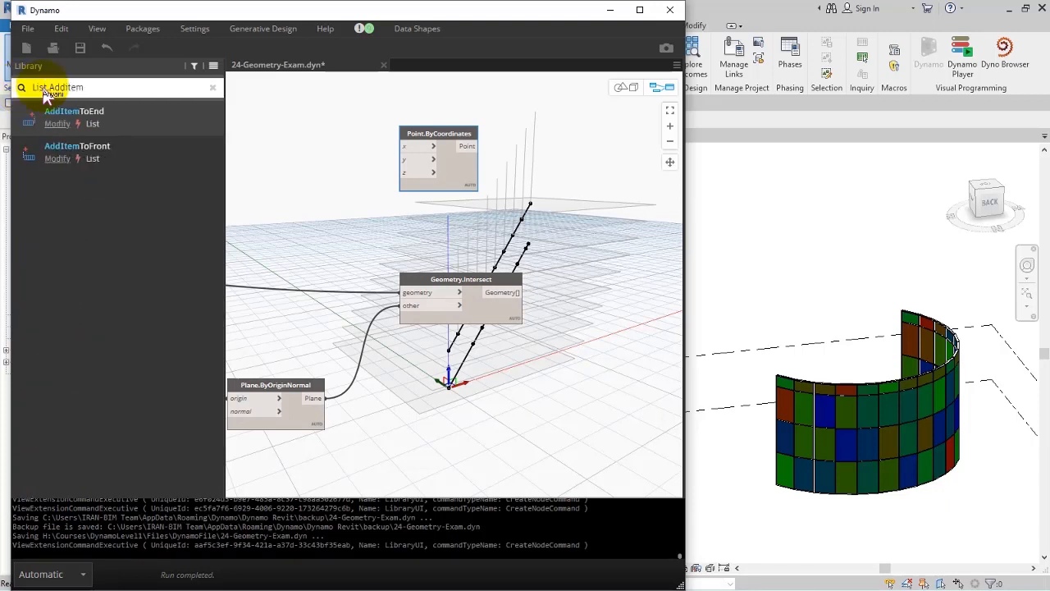
pyautogui.click(118, 167)
pyautogui.moveTo(478, 285); pyautogui.dragTo(591, 157)
pyautogui.moveTo(553, 200); pyautogui.dragTo(500, 201, button='middle')
pyautogui.moveTo(405, 135); pyautogui.dragTo(410, 135)
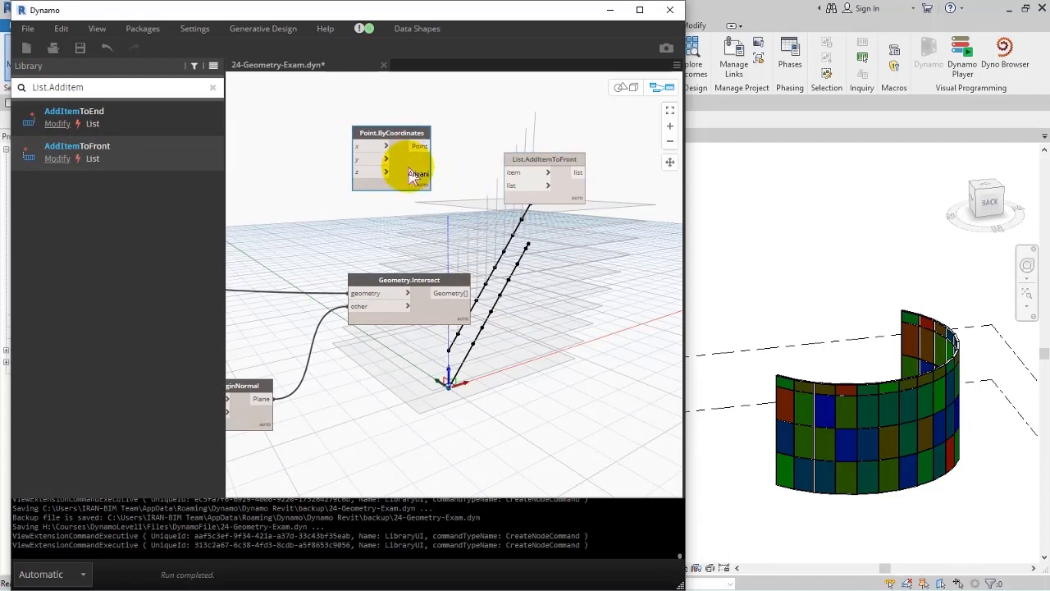
# - Connect Geometry.Intersect's output to List.AddItemToFront's list input and the Point.ByCoordinates output to its item input
pyautogui.moveTo(419, 188)
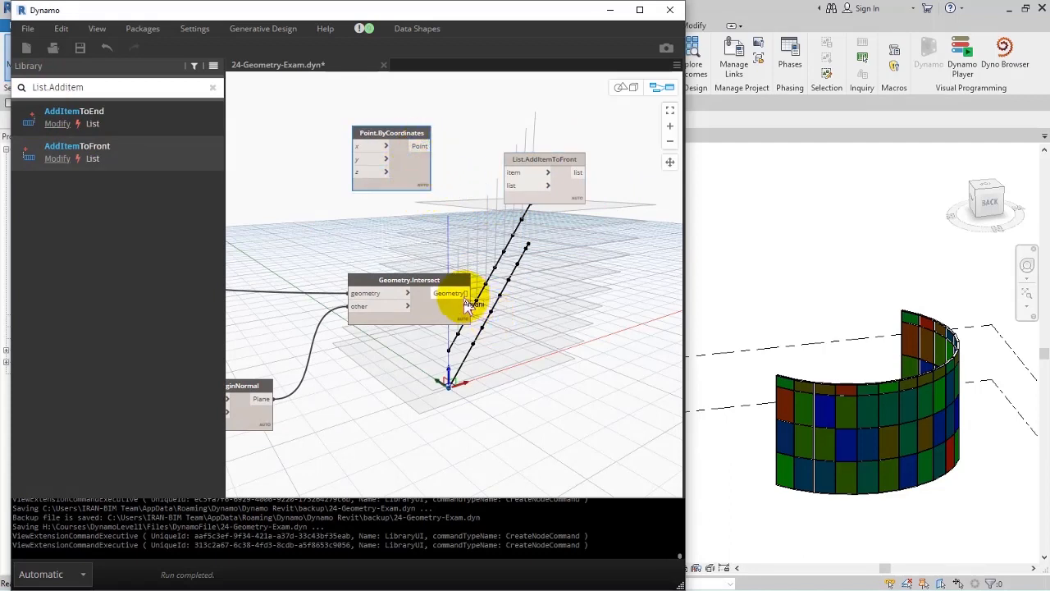
pyautogui.click(462, 297)
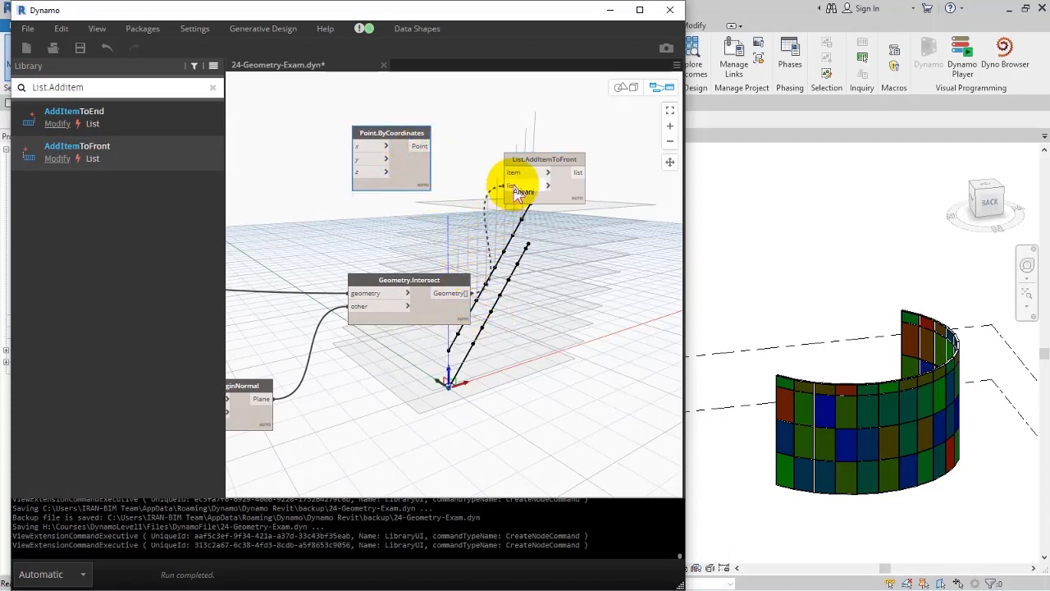
pyautogui.click(430, 150)
pyautogui.moveTo(500, 224); pyautogui.dragTo(352, 187, button='middle')
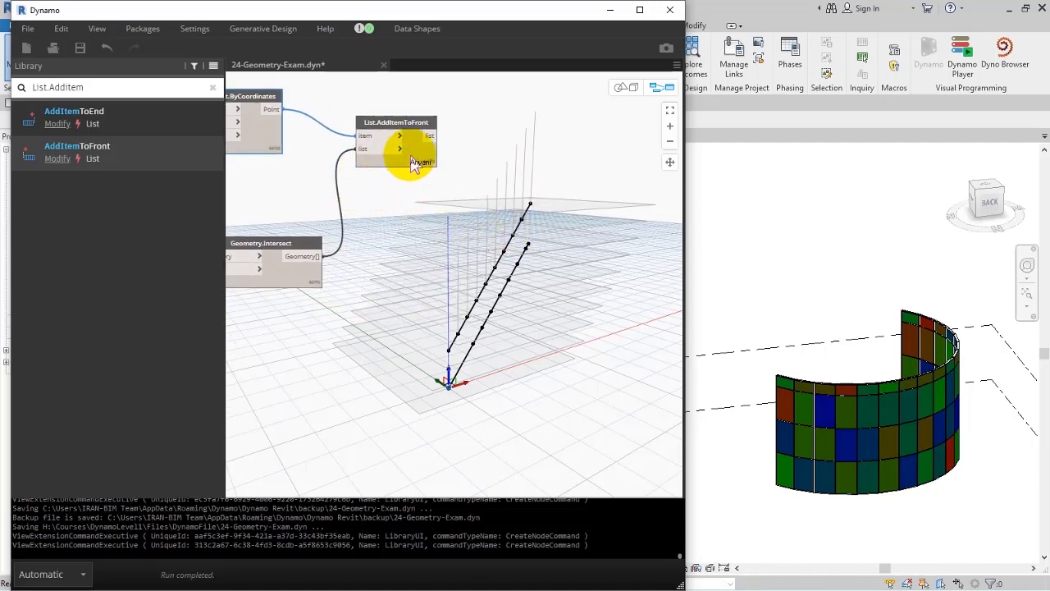
pyautogui.moveTo(433, 182)
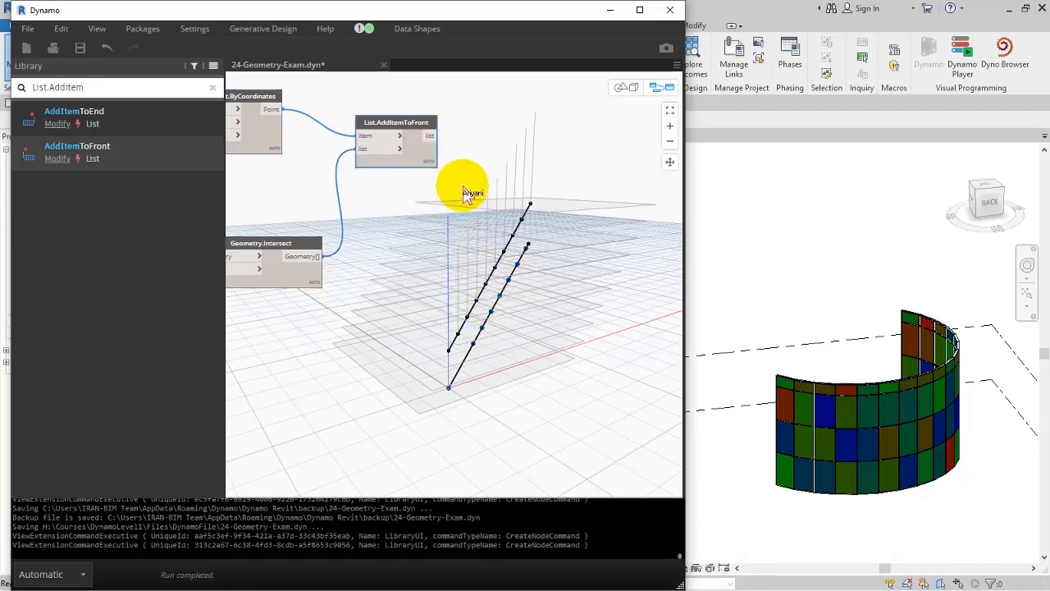
pyautogui.click(464, 191)
pyautogui.moveTo(437, 201); pyautogui.dragTo(419, 205, button='middle')
# - Add a List.Flatten node after List.AddItemToFront, feed the combined list into its list input, and preview the flattened points
pyautogui.click(392, 181)
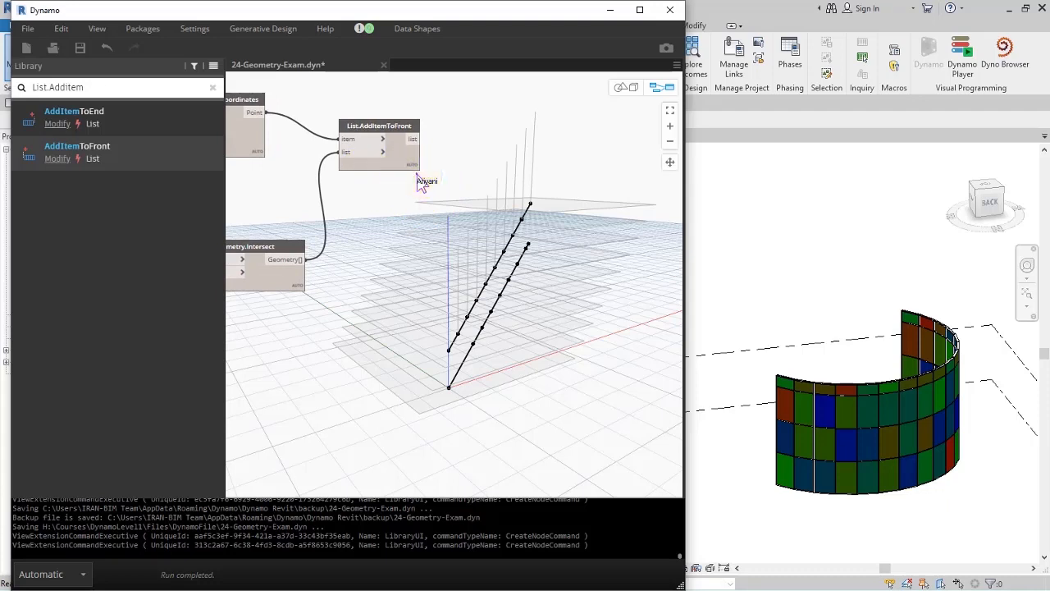
pyautogui.rightClick(419, 182)
pyautogui.write('flatt')
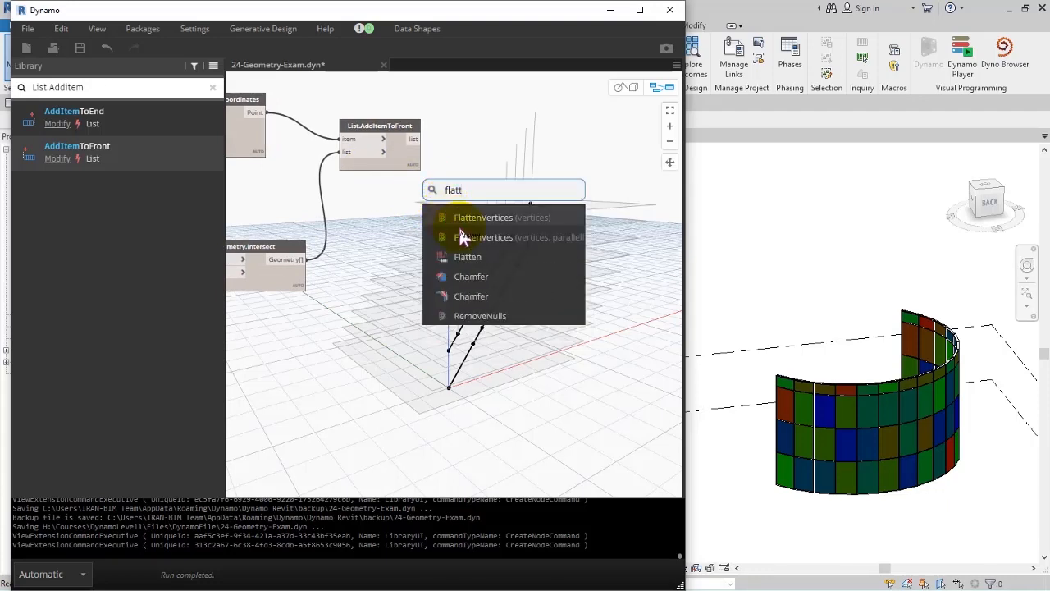
pyautogui.click(469, 257)
pyautogui.moveTo(412, 139); pyautogui.dragTo(473, 280)
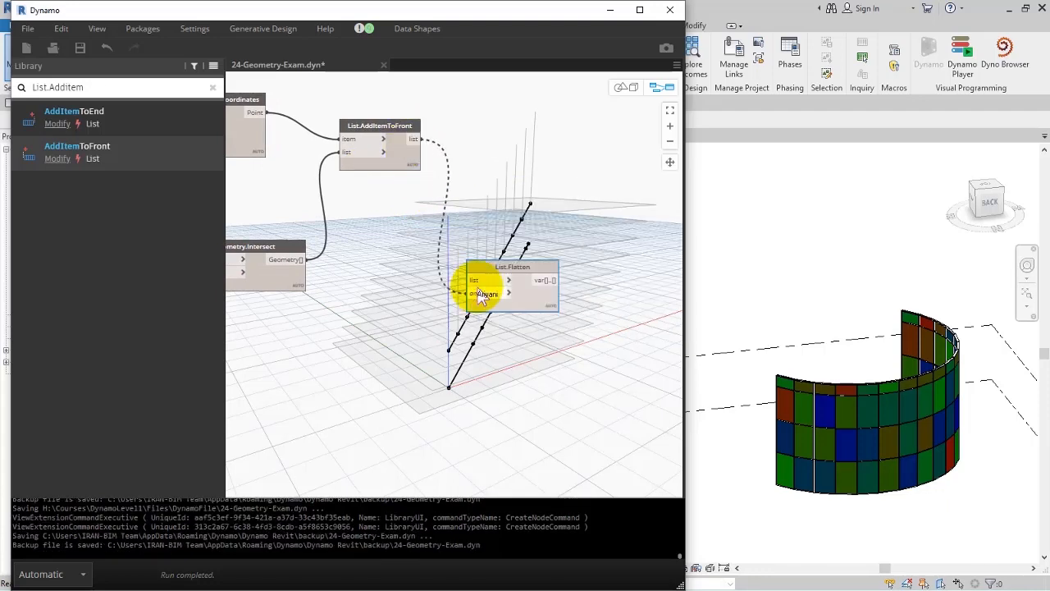
pyautogui.moveTo(524, 305); pyautogui.dragTo(515, 168)
pyautogui.moveTo(532, 182)
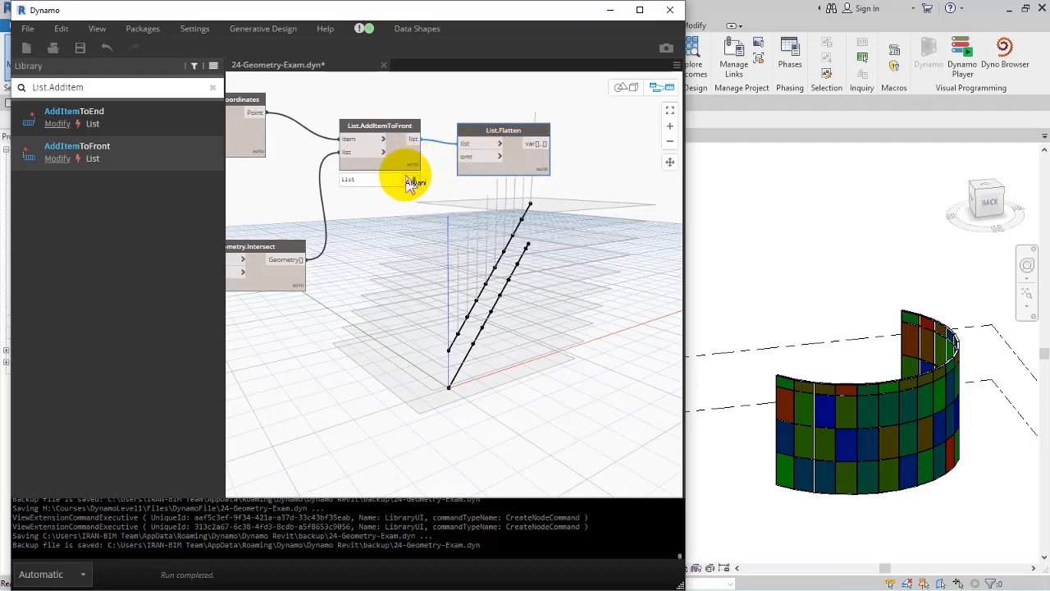
pyautogui.moveTo(413, 186)
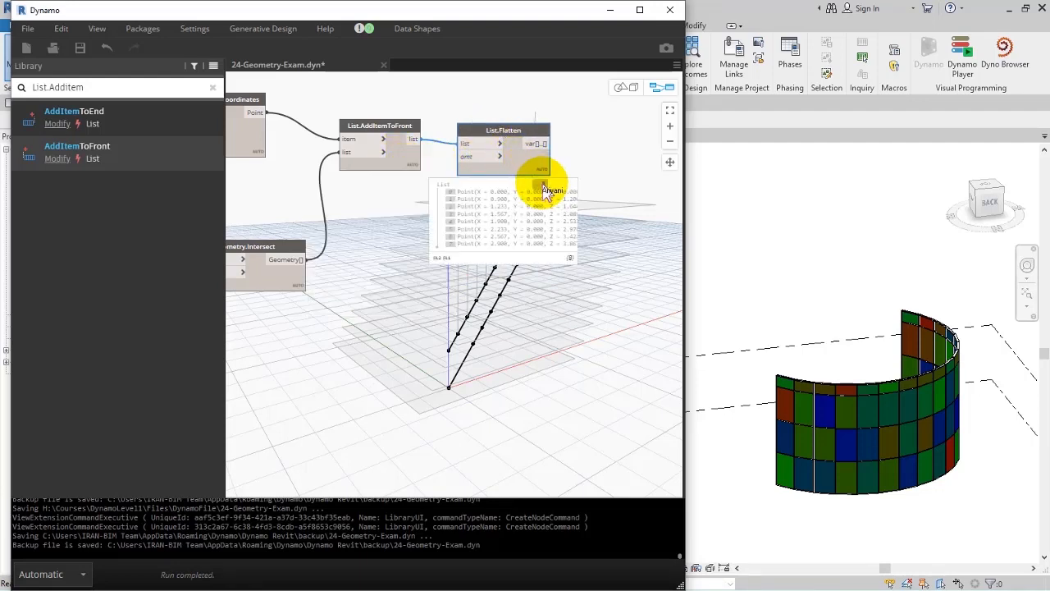
# - Add a Line.ByStartPointEndPoint node after List.Flatten and connect the flattened list to its startPoint input
pyautogui.moveTo(555, 183); pyautogui.dragTo(530, 192, button='middle')
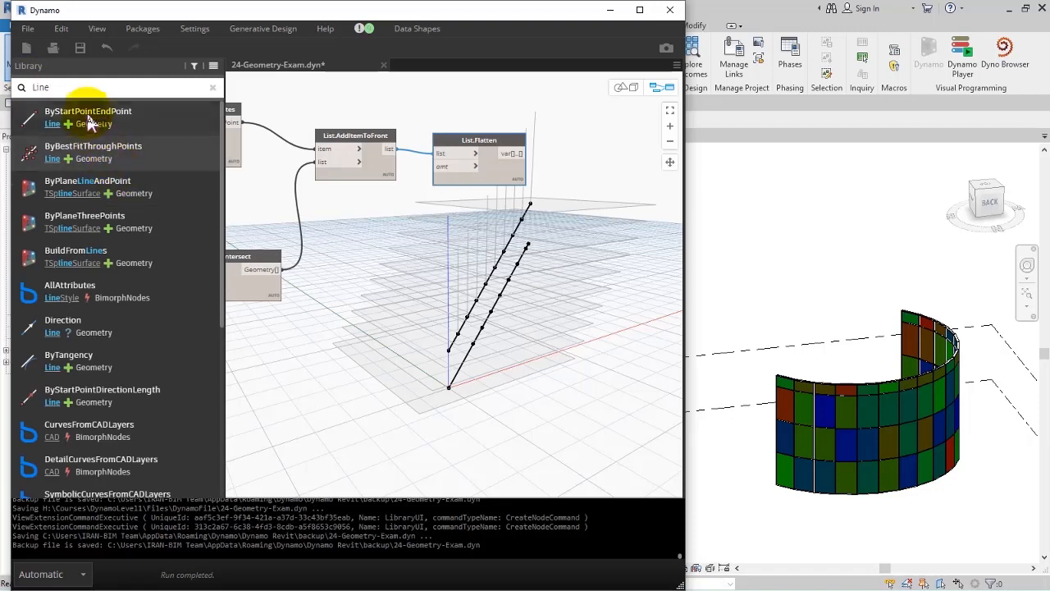
pyautogui.click(90, 119)
pyautogui.moveTo(492, 285); pyautogui.dragTo(478, 278, button='middle')
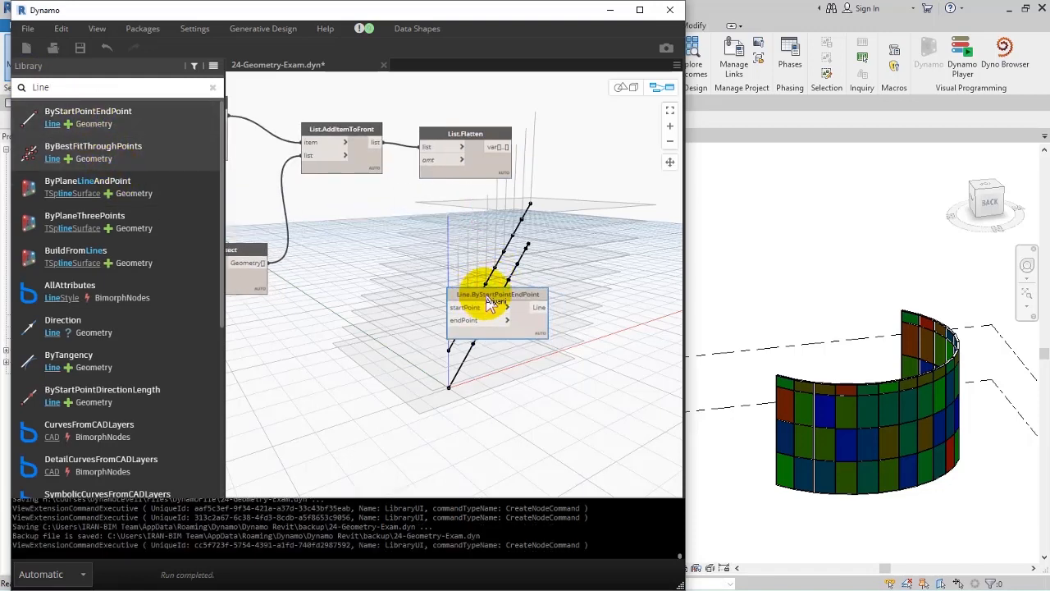
pyautogui.moveTo(490, 299); pyautogui.dragTo(584, 220)
pyautogui.click(556, 237)
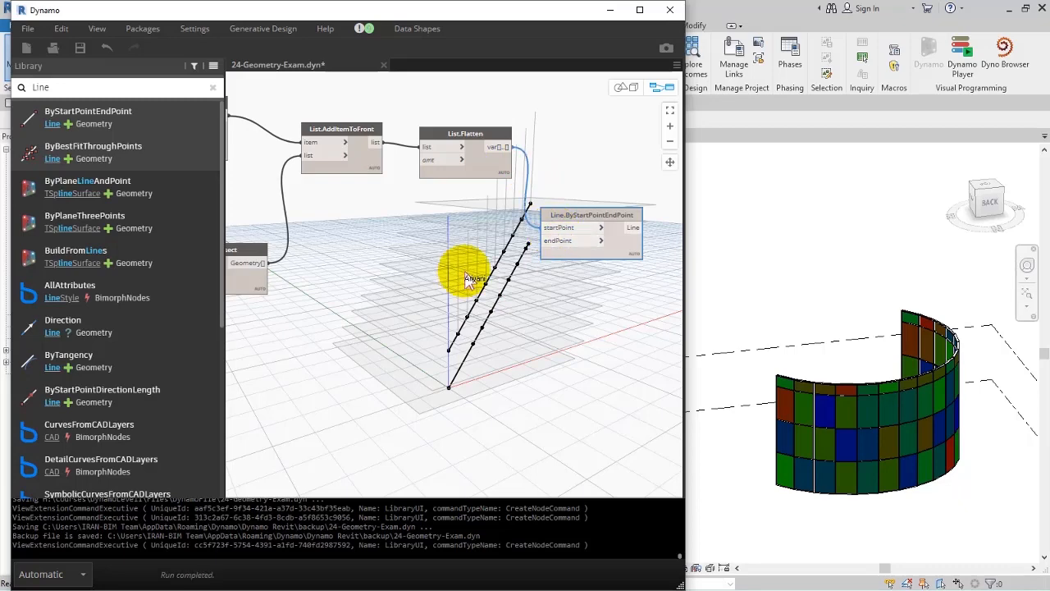
# - Connect the Curve.PointAtParameter Point output to the endPoint input of the new Line.ByStartPointEndPoint node
pyautogui.moveTo(466, 276); pyautogui.dragTo(515, 249, button='middle')
pyautogui.moveTo(413, 275); pyautogui.dragTo(639, 271, button='middle')
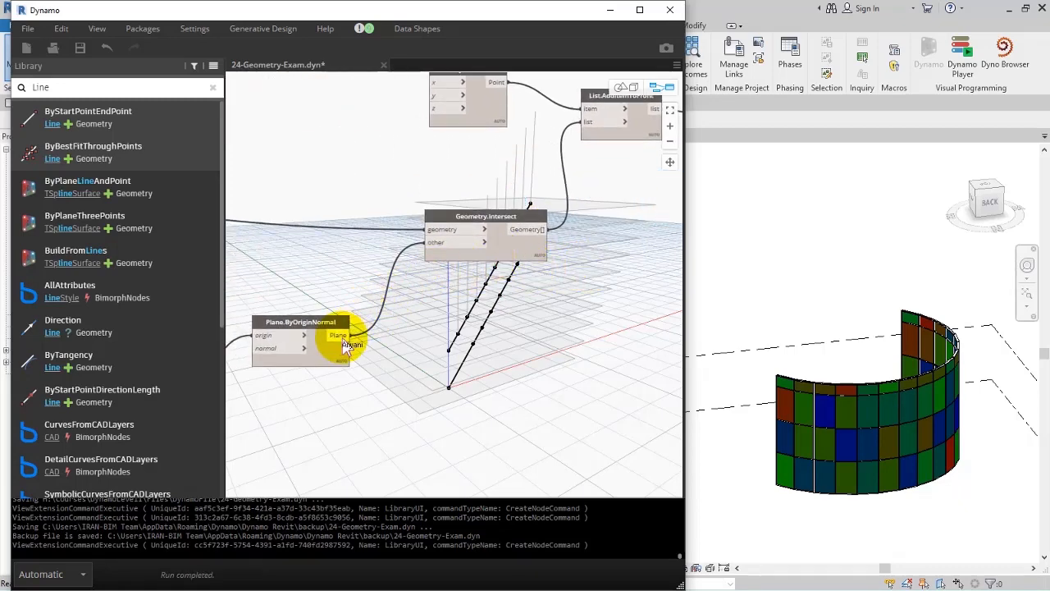
pyautogui.moveTo(300, 403); pyautogui.dragTo(445, 254, button='middle')
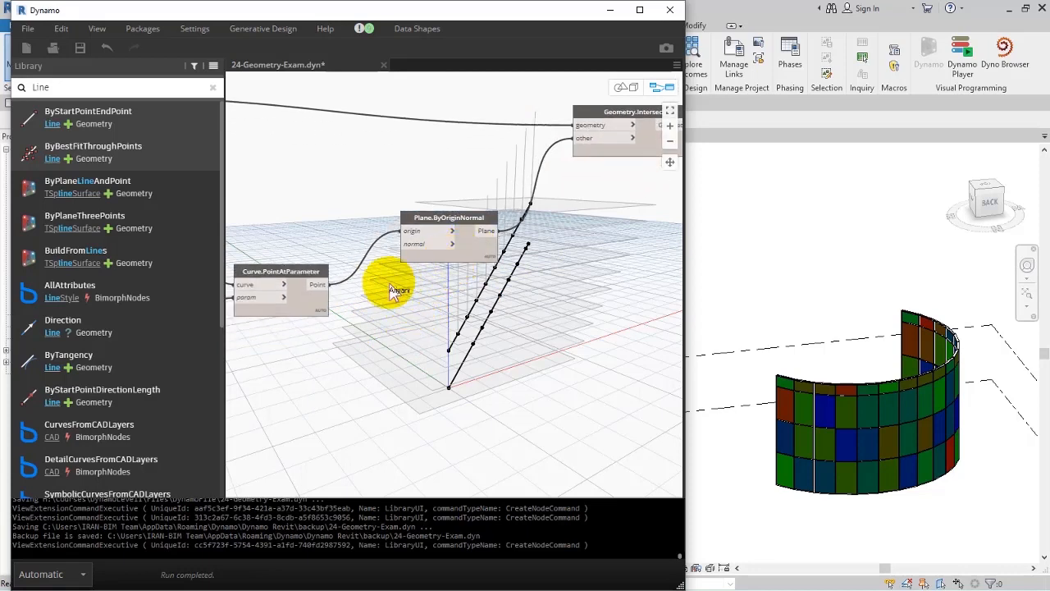
pyautogui.click(317, 283)
pyautogui.moveTo(644, 238); pyautogui.dragTo(269, 314, button='middle')
pyautogui.moveTo(533, 227); pyautogui.dragTo(454, 268, button='middle')
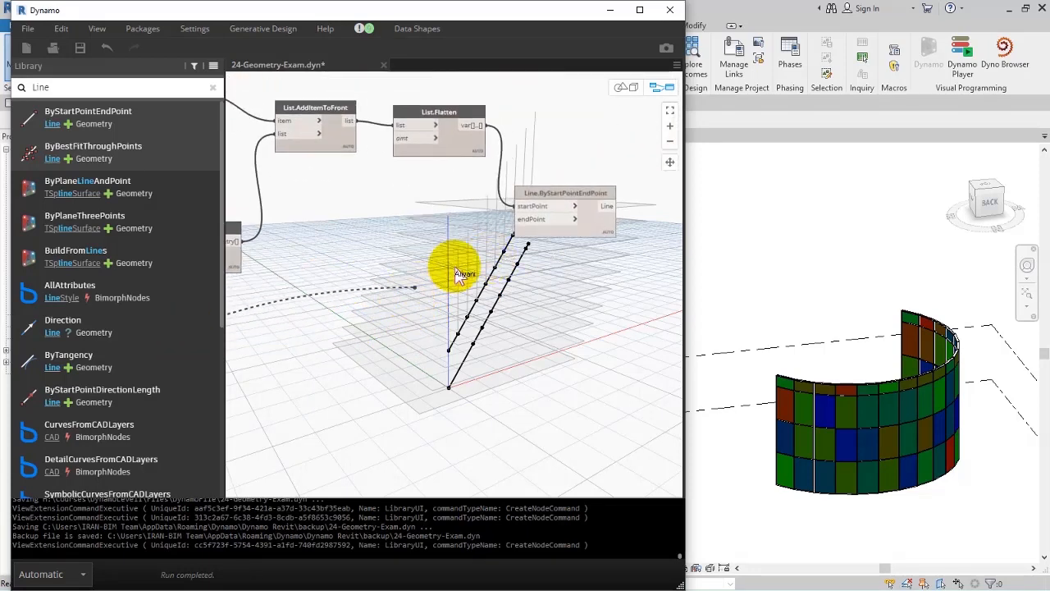
pyautogui.click(517, 224)
pyautogui.moveTo(468, 305); pyautogui.dragTo(403, 286, button='middle')
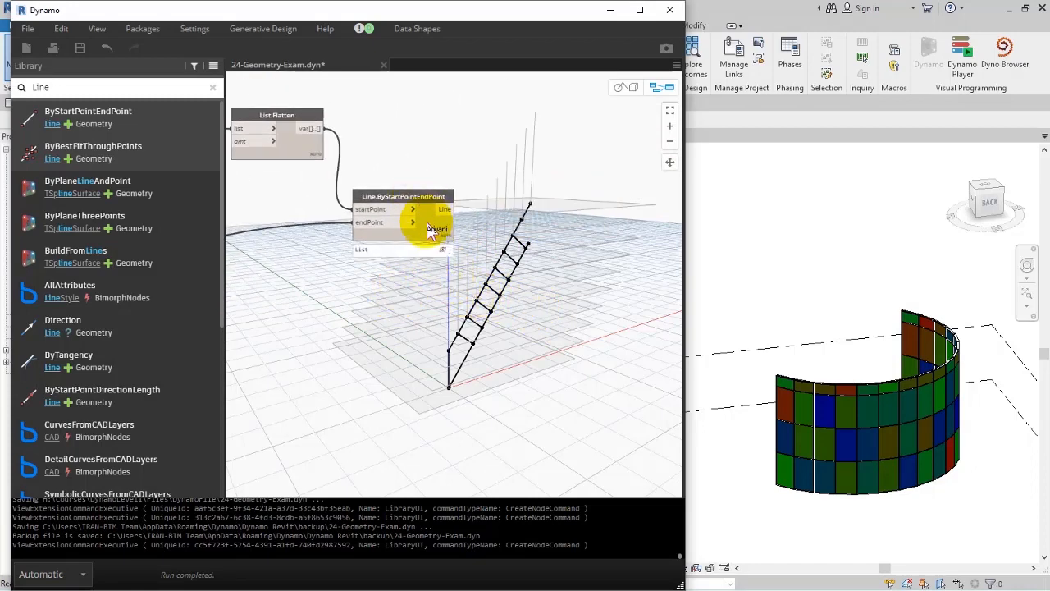
# - Duplicate the Line.ByStartPointEndPoint node fed by List.Flatten and place the copy below the original
pyautogui.scroll(2, 447, 221)
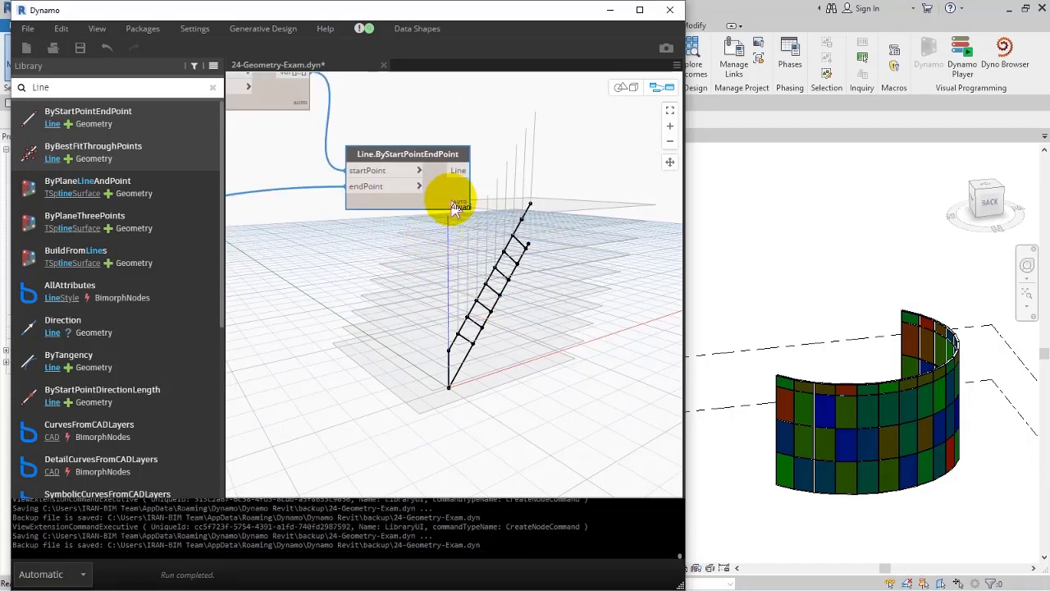
pyautogui.hotkey('ctrl', 'c')
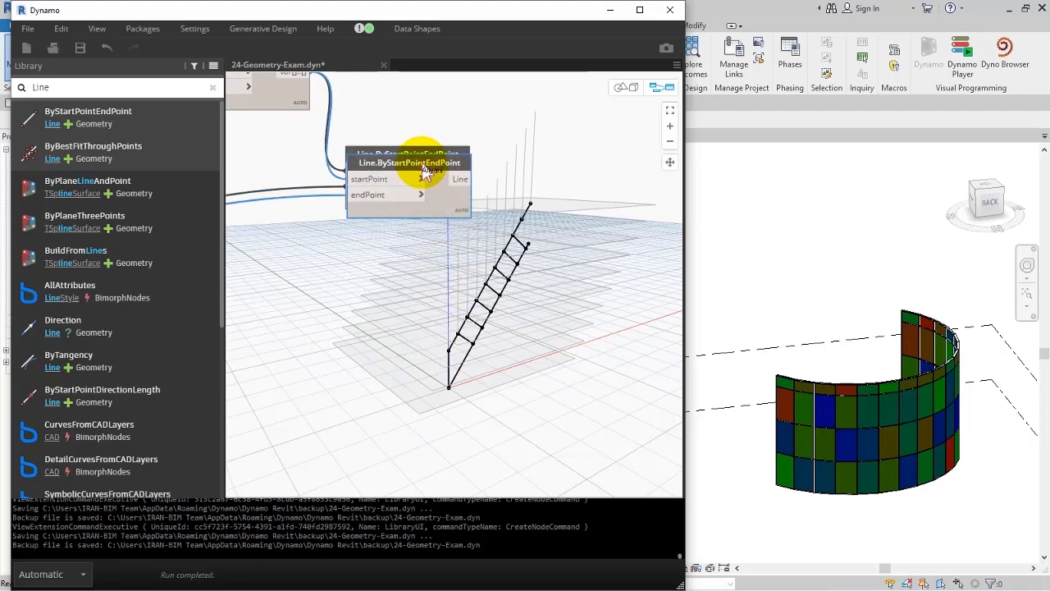
pyautogui.hotkey('ctrl', 'v')
pyautogui.moveTo(433, 285); pyautogui.dragTo(435, 293)
# - Replace the duplicated line node's startPoint input with the Geometry.Intersect output and align the node under the original
pyautogui.scroll(-4, 429, 227)
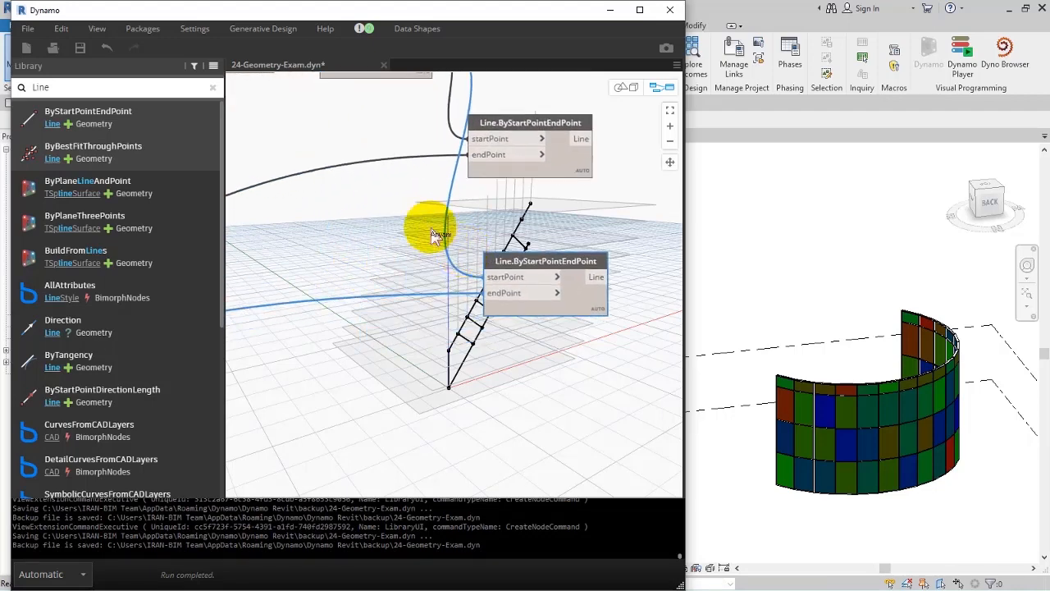
pyautogui.scroll(2, 309, 221)
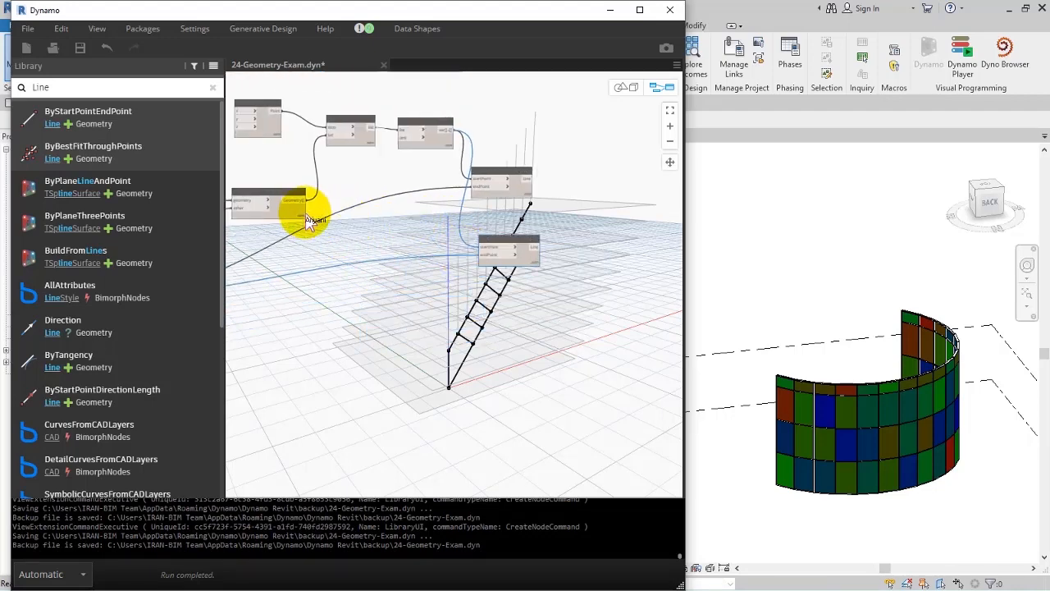
pyautogui.click(474, 246)
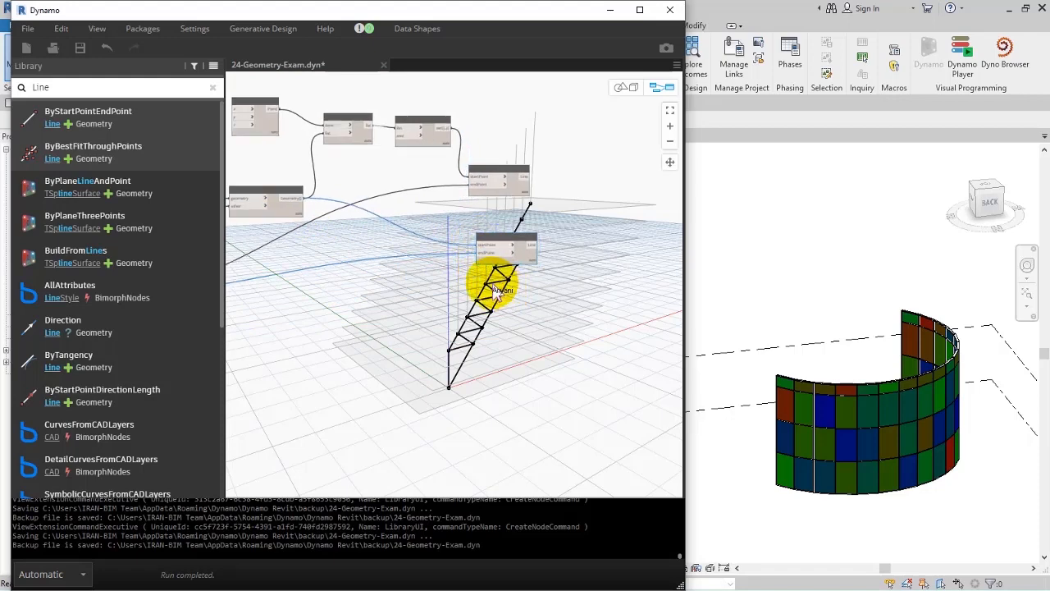
pyautogui.moveTo(496, 294); pyautogui.dragTo(461, 252, button='middle')
pyautogui.moveTo(374, 279)
pyautogui.mouseDown(button='middle')
pyautogui.moveTo(459, 282)
pyautogui.moveTo(368, 284)
pyautogui.mouseUp(button='middle')
pyautogui.moveTo(493, 227); pyautogui.dragTo(489, 230)
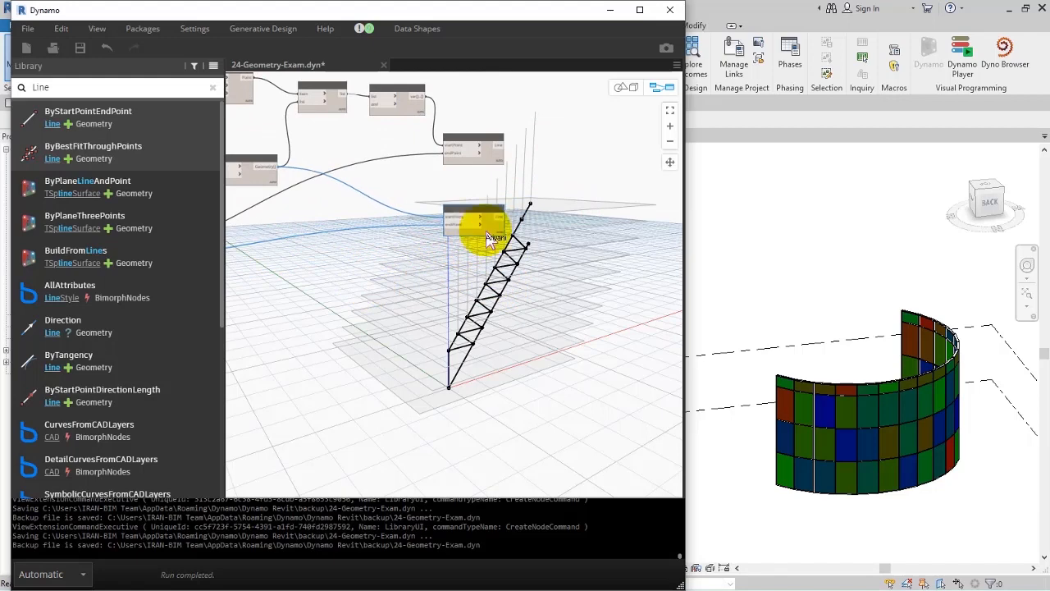
# - Set the stair length and stair height sliders feeding the line's end point x and z coordinates to 10
pyautogui.moveTo(364, 246); pyautogui.dragTo(525, 252, button='middle')
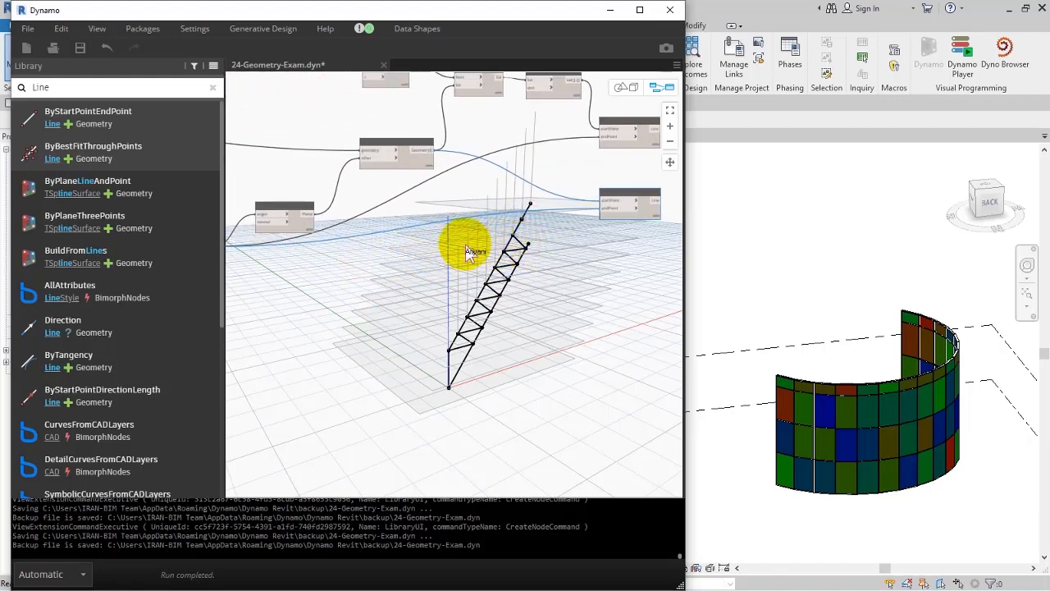
pyautogui.moveTo(396, 261); pyautogui.dragTo(254, 277, button='middle')
pyautogui.scroll(3, 346, 246)
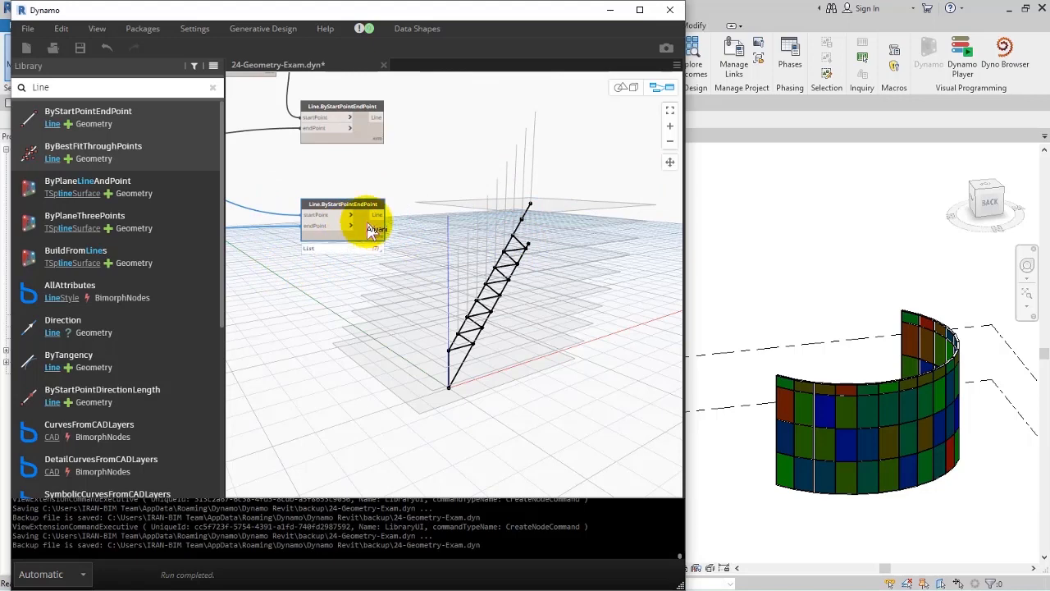
pyautogui.click(352, 136)
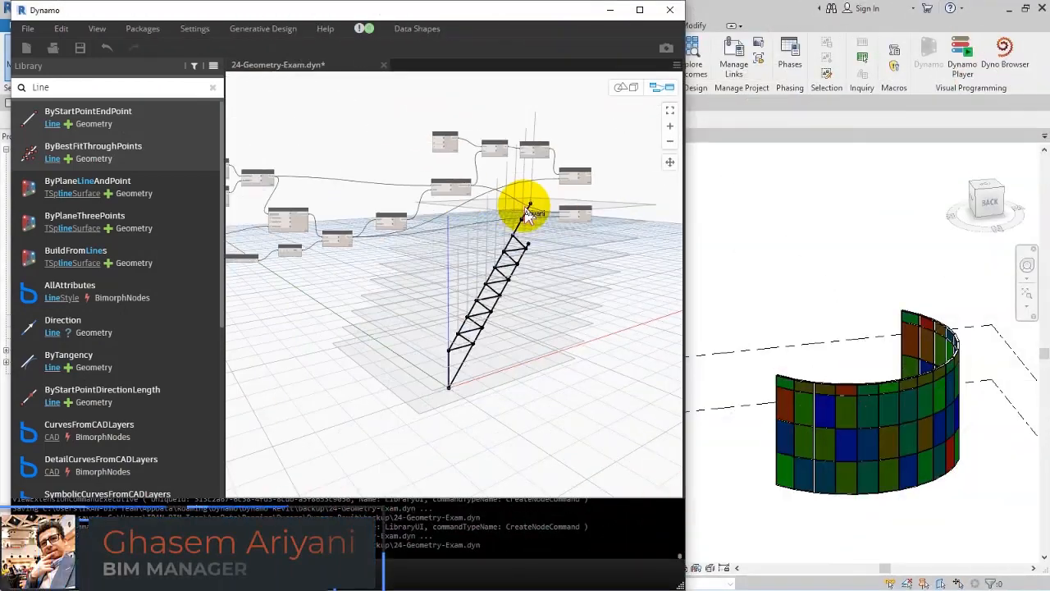
pyautogui.scroll(6, 317, 223)
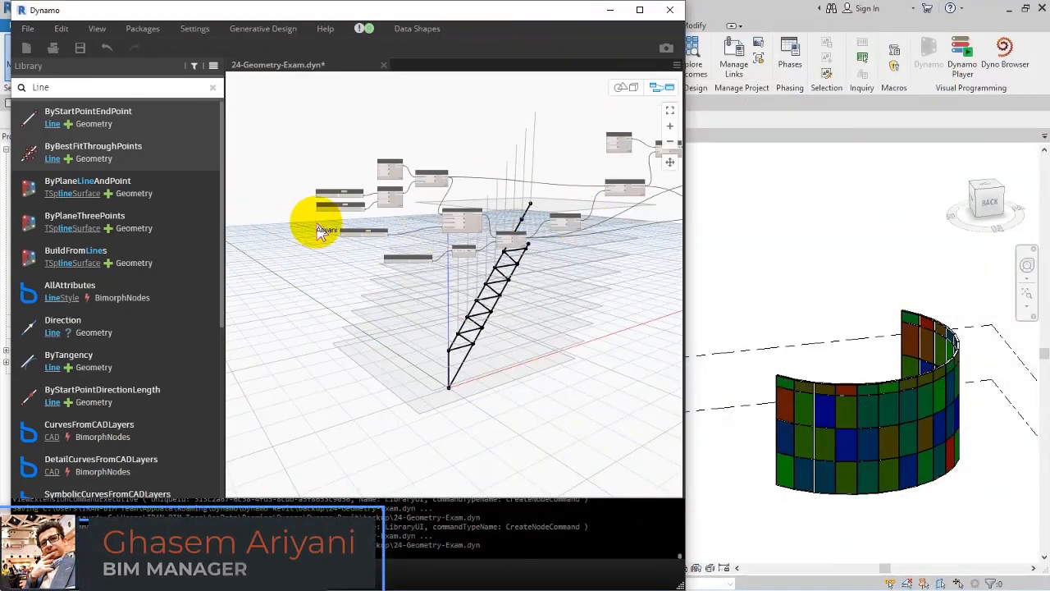
pyautogui.scroll(2, 359, 230)
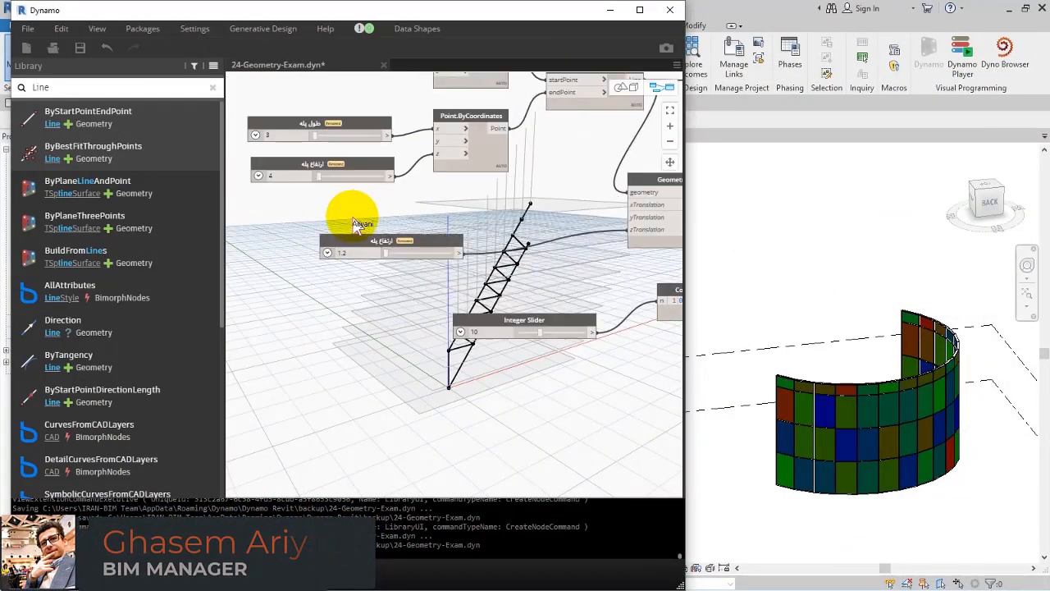
pyautogui.click(283, 177)
pyautogui.write('10')
pyautogui.click(300, 219)
pyautogui.scroll(-2, 309, 244)
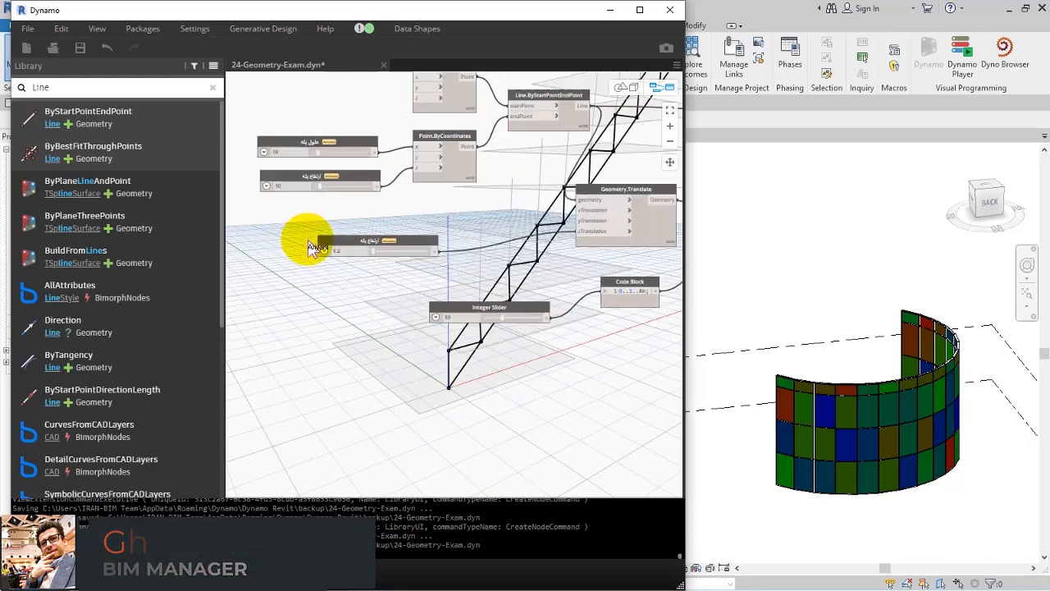
# - Copy the Geometry.Translate node and place the duplicate on the output side of the two stair Line.ByStartPointEndPoint nodes
pyautogui.scroll(-3, 309, 246)
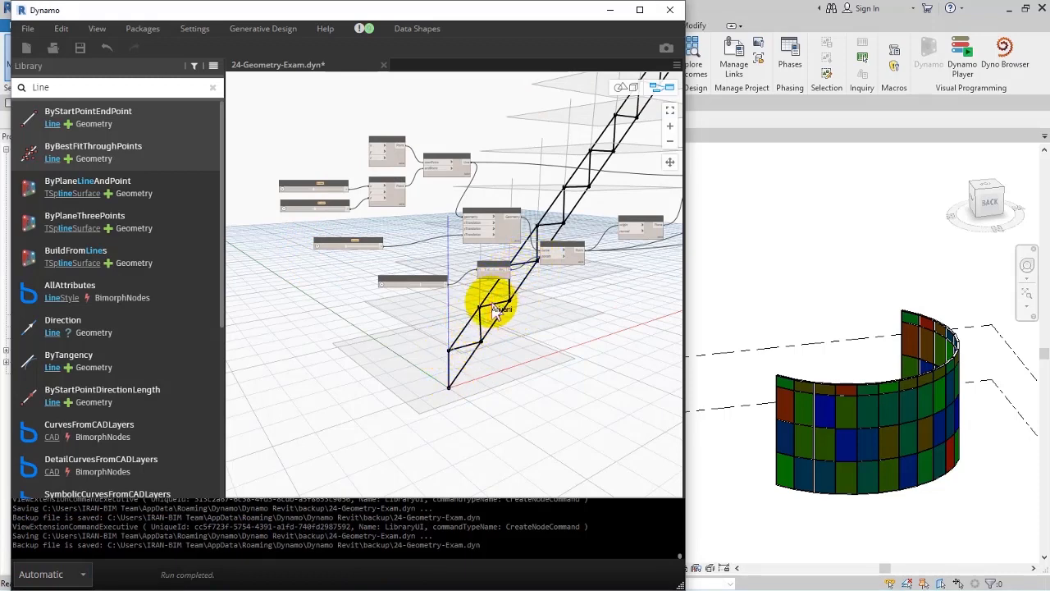
pyautogui.scroll(5, 492, 308)
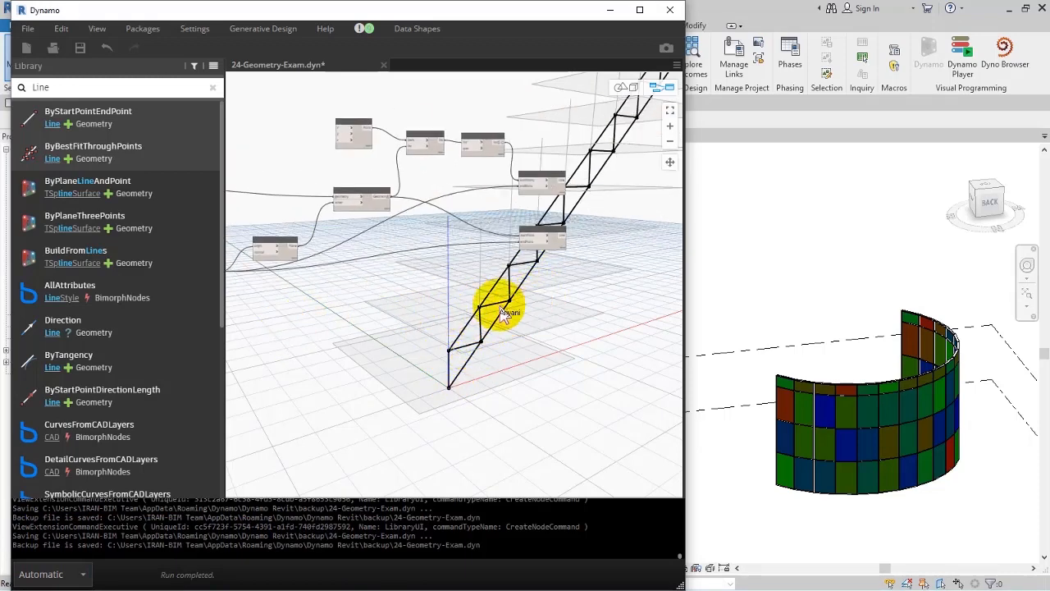
pyautogui.moveTo(426, 233); pyautogui.dragTo(727, 244, button='middle')
pyautogui.moveTo(256, 217); pyautogui.dragTo(526, 228, button='middle')
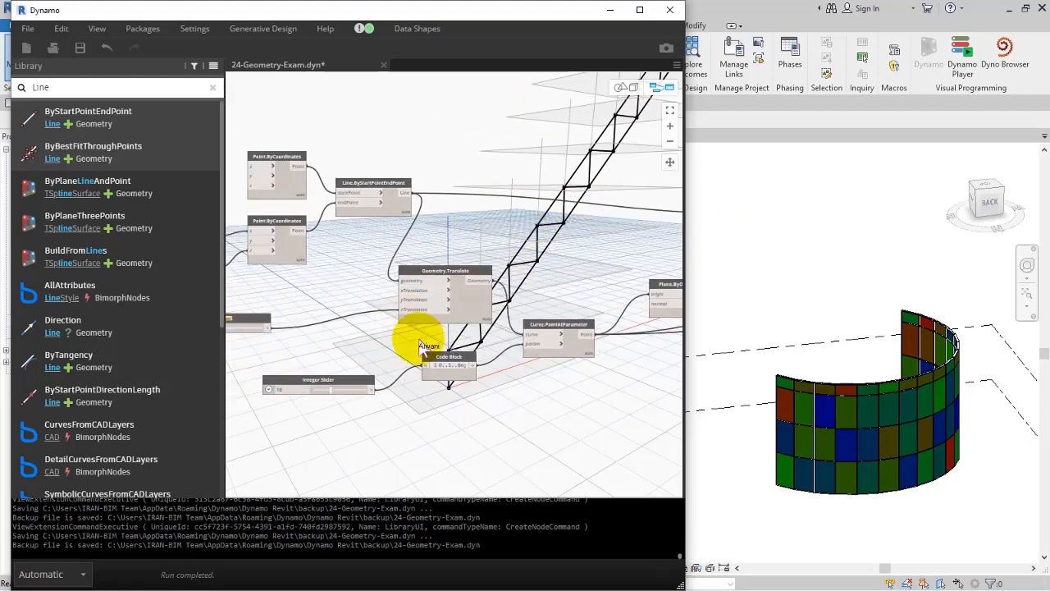
pyautogui.click(470, 318)
pyautogui.scroll(-4, 374, 304)
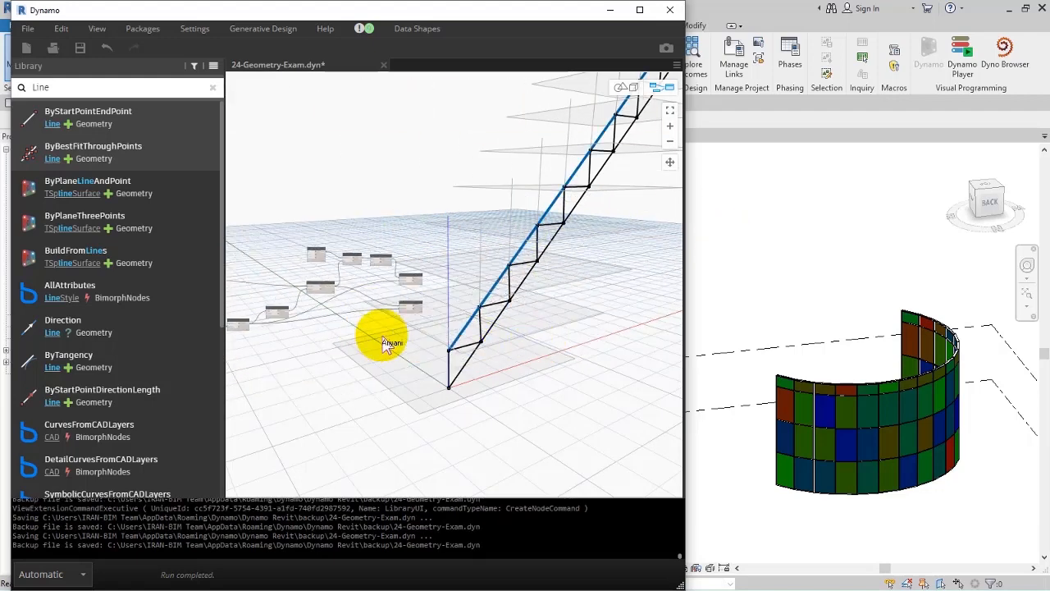
pyautogui.scroll(3, 466, 290)
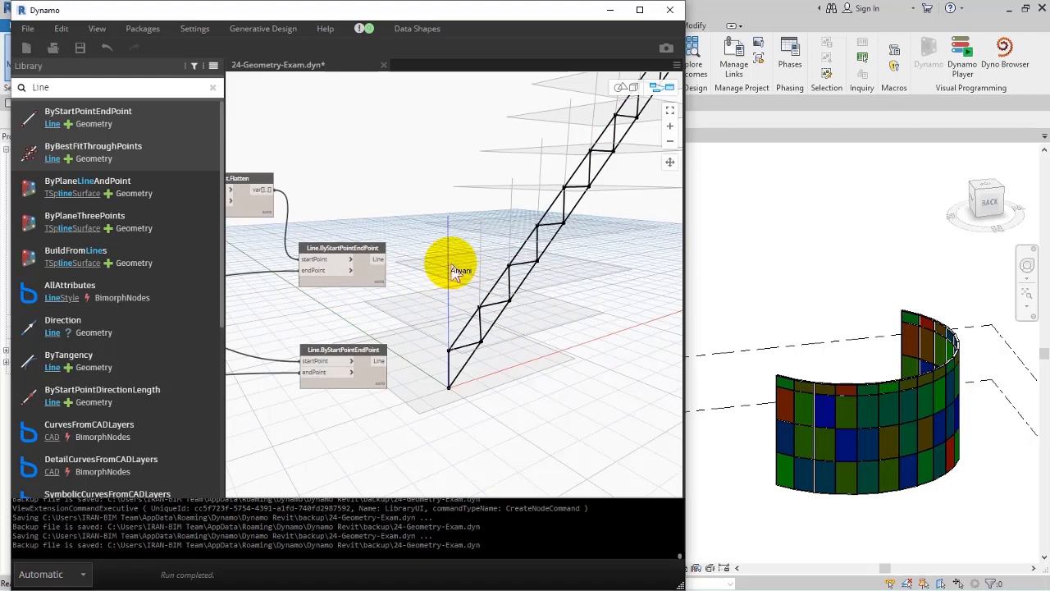
pyautogui.hotkey('ctrl', 'v')
pyautogui.click(461, 283)
pyautogui.click(418, 247)
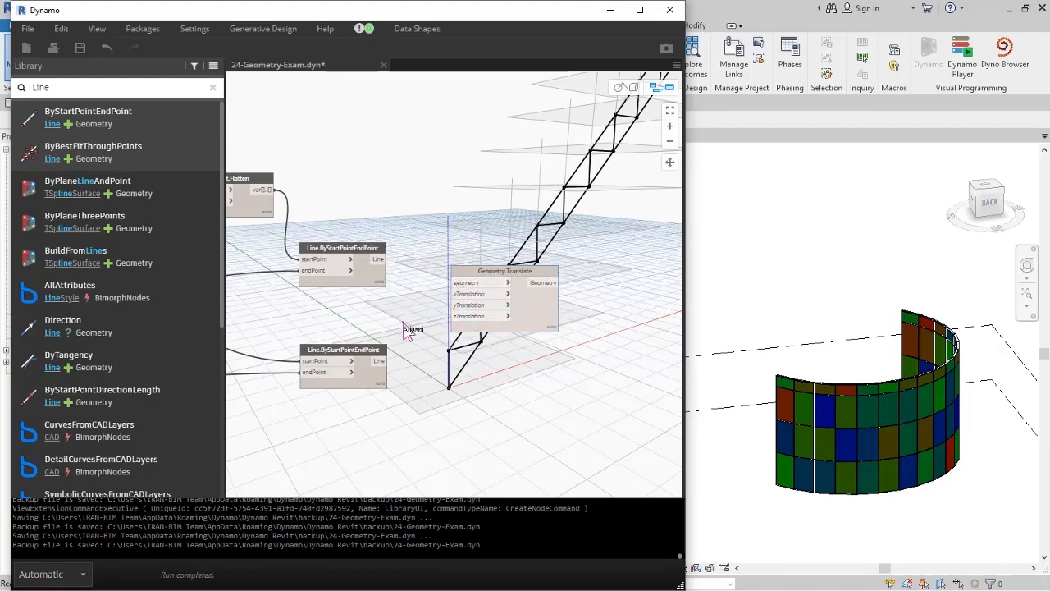
pyautogui.moveTo(502, 267); pyautogui.dragTo(531, 251)
pyautogui.moveTo(466, 275); pyautogui.dragTo(481, 205, button='middle')
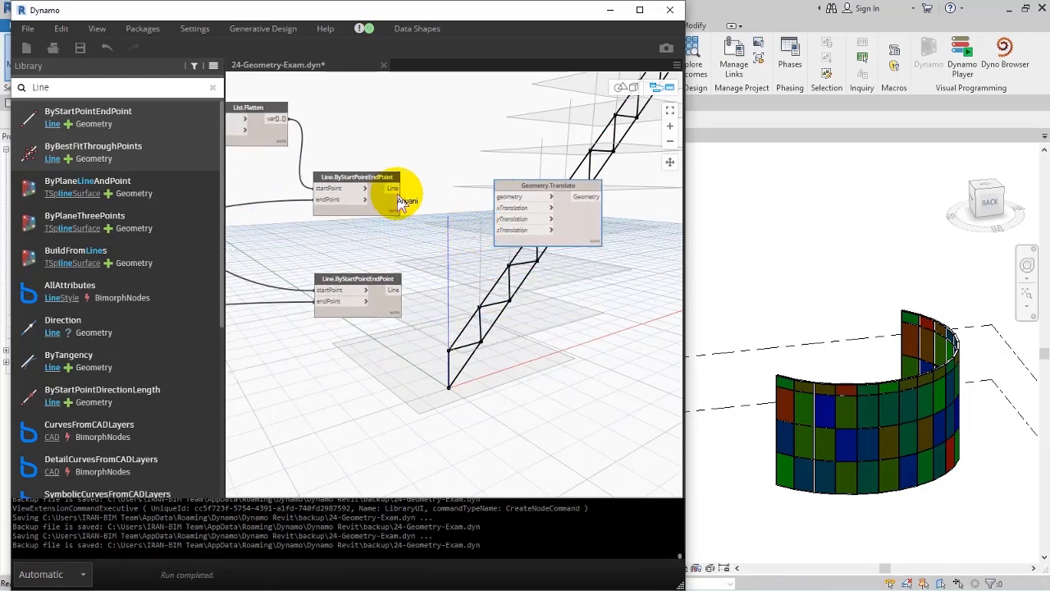
# - Feed the upper Line.ByStartPointEndPoint output into the geometry input of the Geometry.Translate copy and place the node up beside it
pyautogui.moveTo(429, 254); pyautogui.dragTo(406, 329, button='middle')
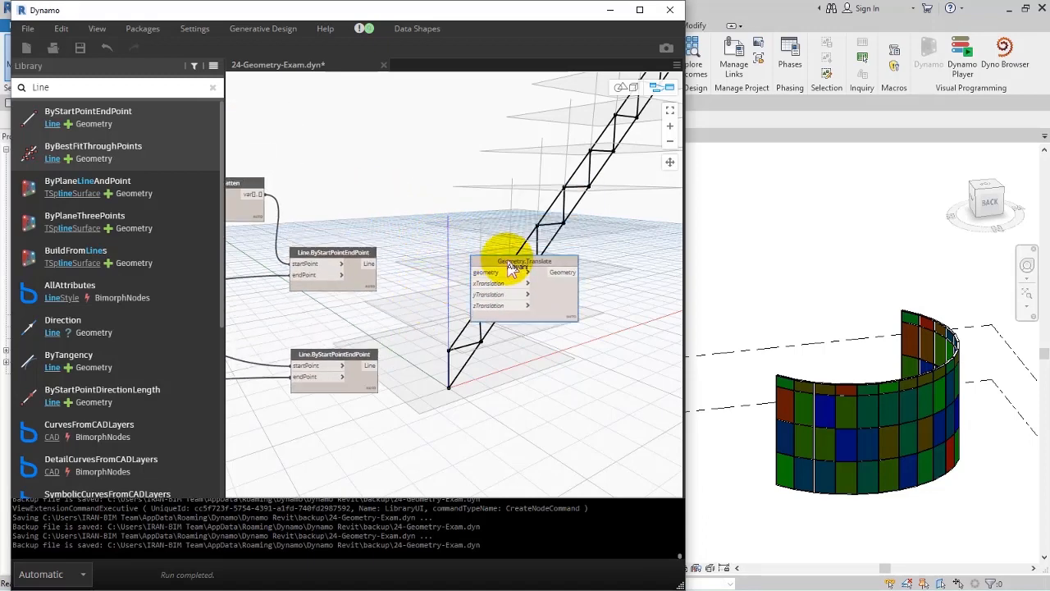
pyautogui.moveTo(502, 283); pyautogui.dragTo(506, 260)
pyautogui.click(474, 194)
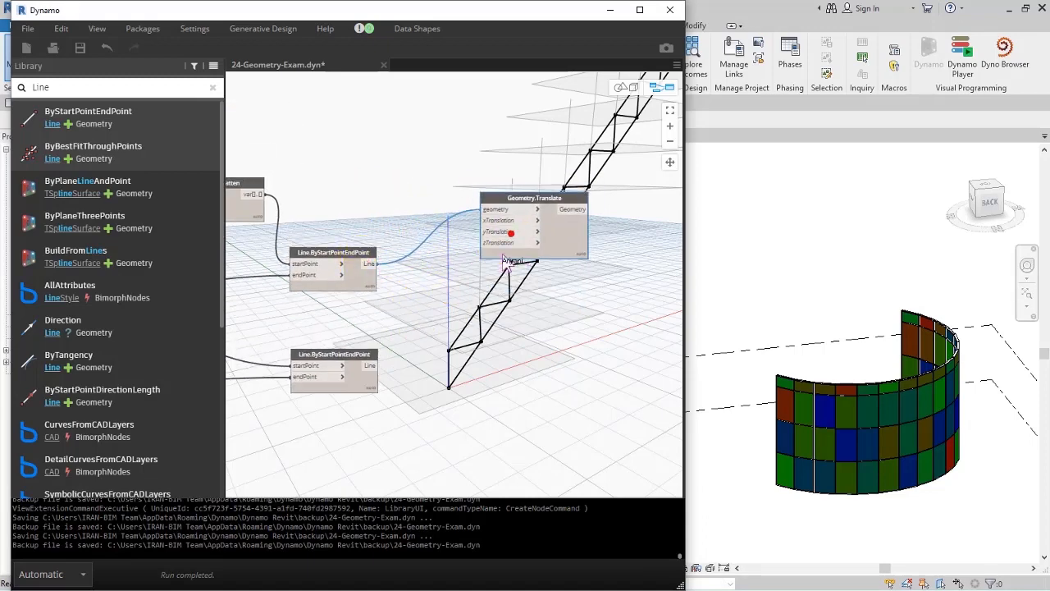
# - Add an Integer Slider between the two Line.ByStartPointEndPoint nodes and set its value to 5
pyautogui.doubleClick(432, 281)
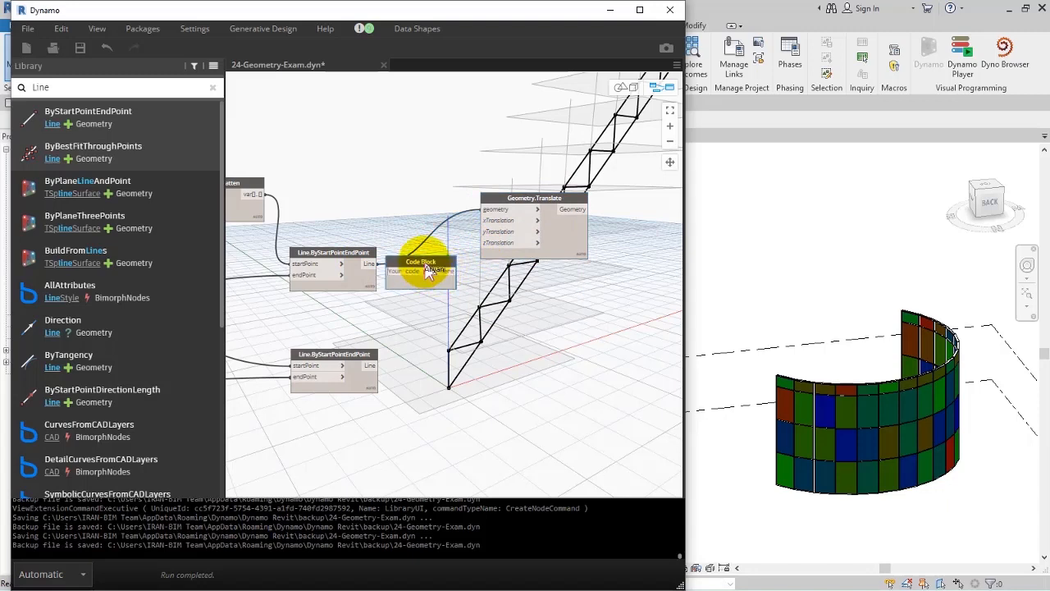
pyautogui.rightClick(405, 316)
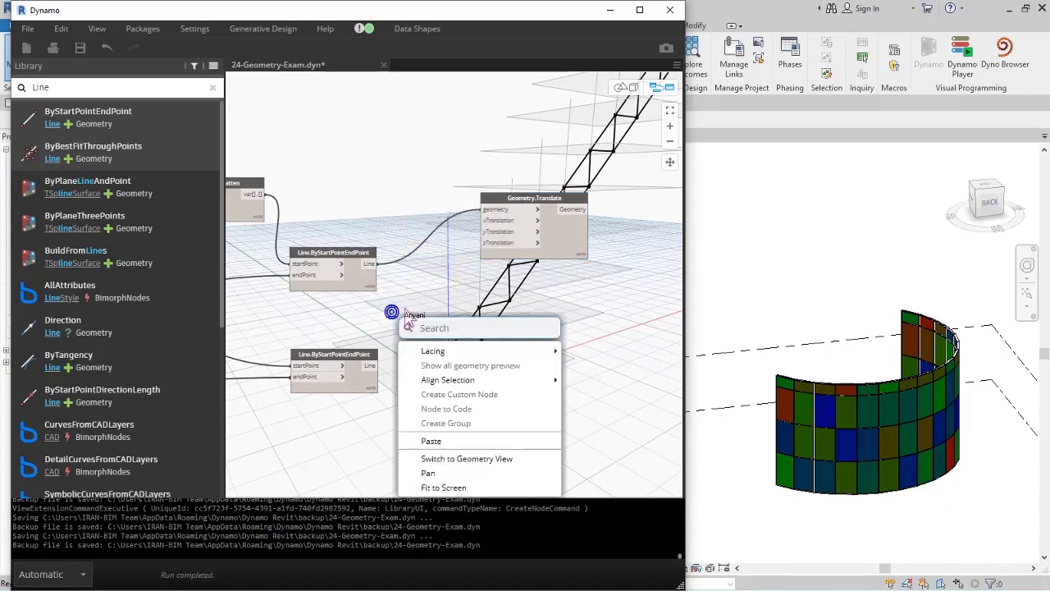
pyautogui.write('slider')
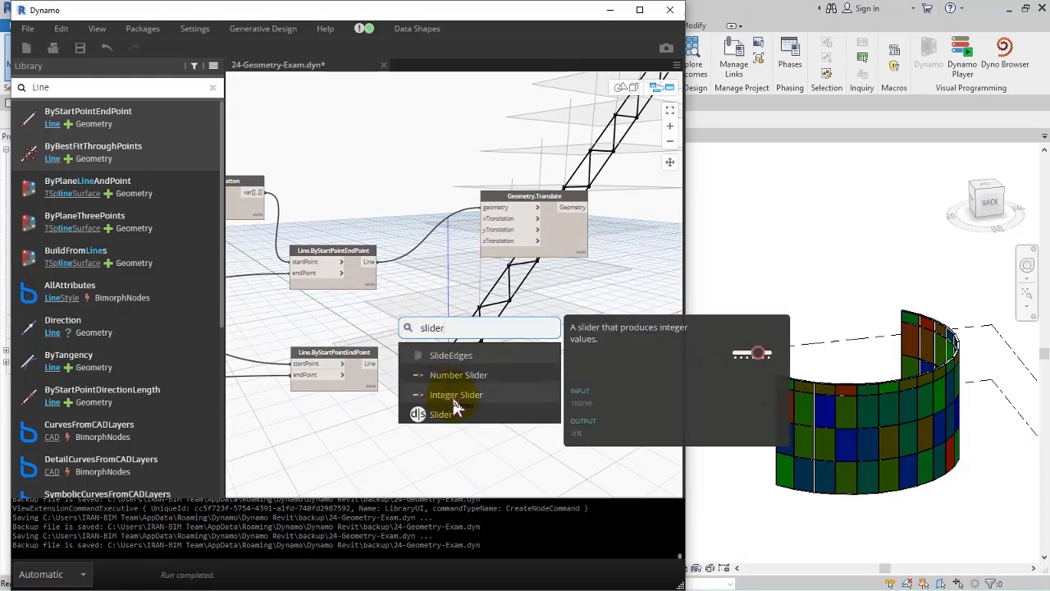
pyautogui.click(453, 398)
pyautogui.moveTo(453, 402); pyautogui.dragTo(335, 316)
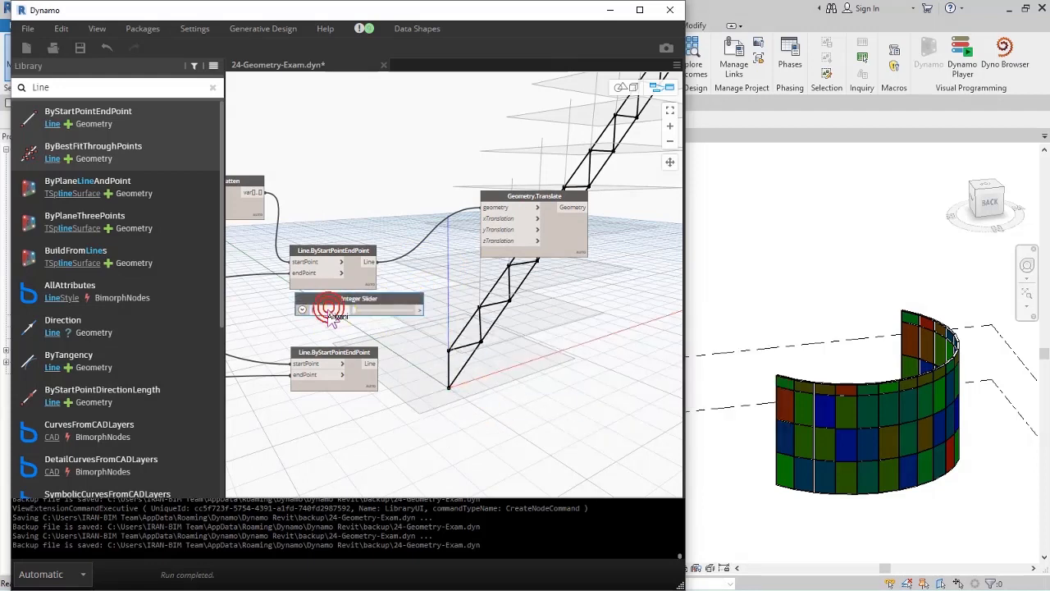
pyautogui.click(380, 336)
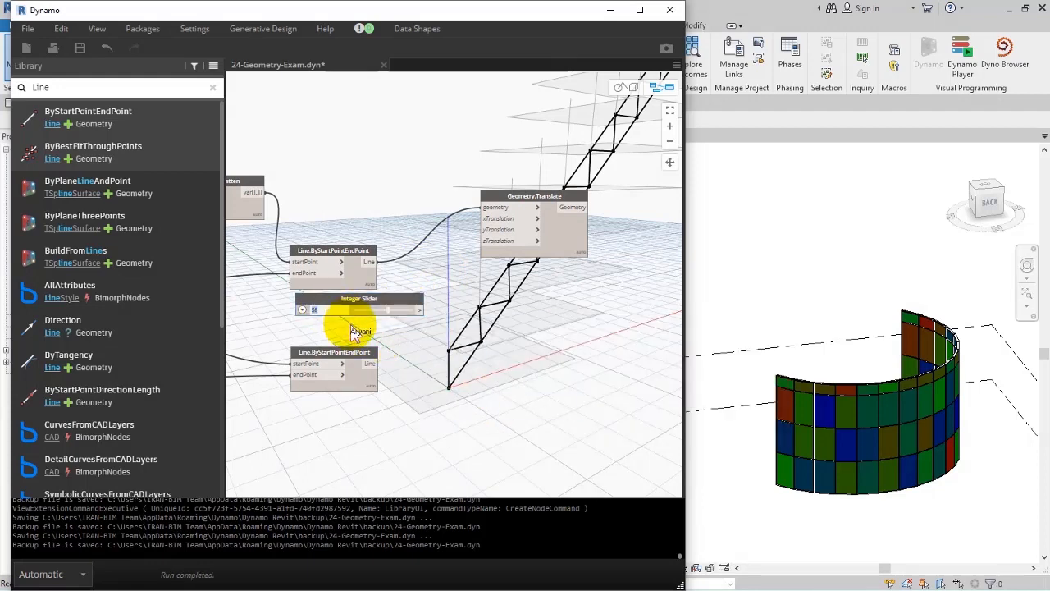
pyautogui.moveTo(351, 326); pyautogui.dragTo(367, 337)
pyautogui.write('5')
pyautogui.press('Return')
# - Feed the slider into the Translate node's yTranslation, and duplicate the node below with the lower line as its geometry input
pyautogui.moveTo(421, 312); pyautogui.dragTo(548, 448)
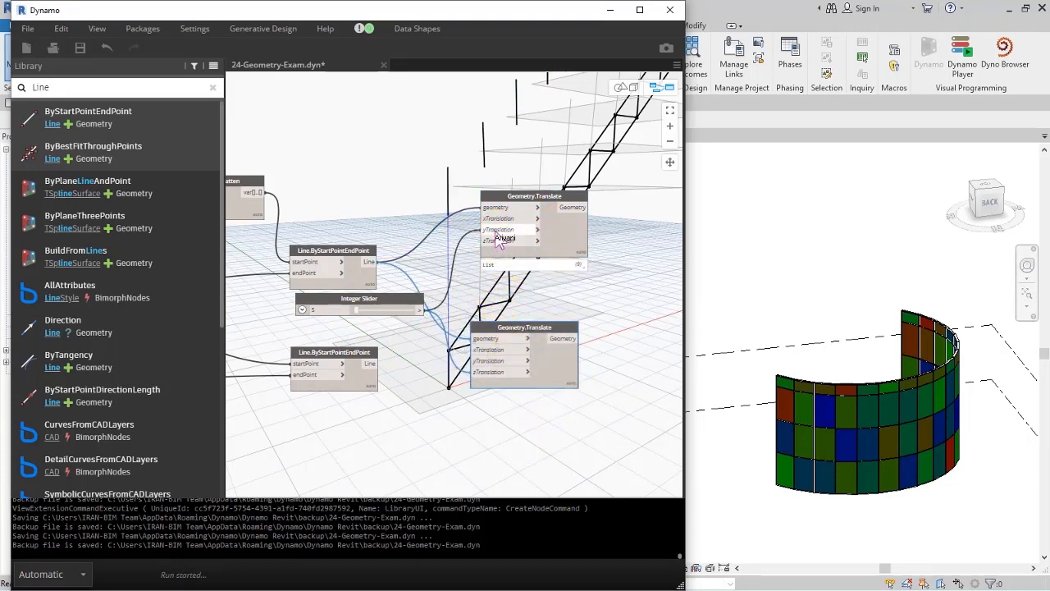
pyautogui.moveTo(535, 334); pyautogui.dragTo(556, 375)
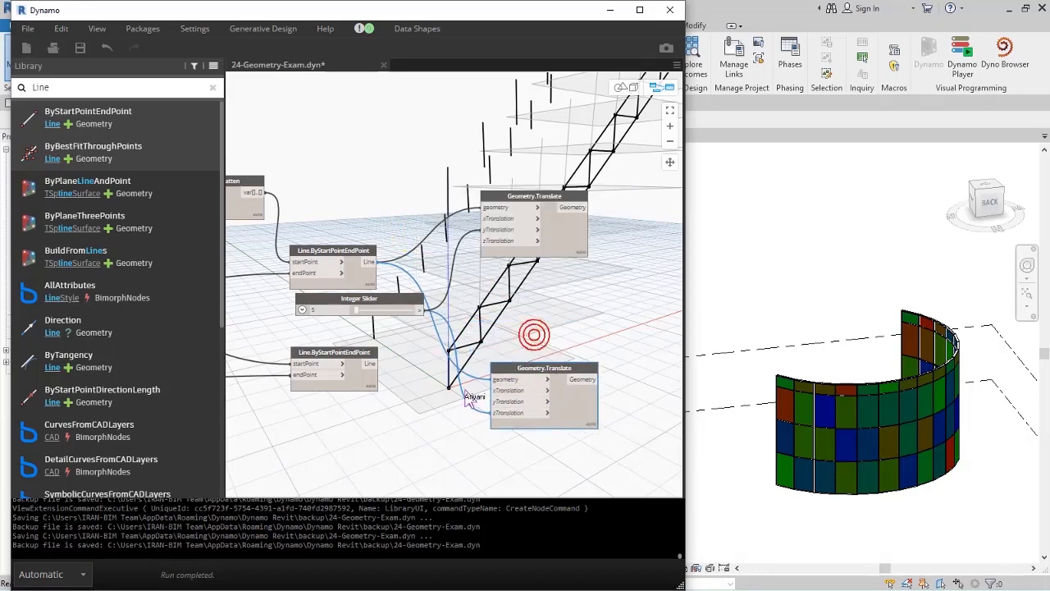
pyautogui.moveTo(459, 388); pyautogui.dragTo(476, 329, button='middle')
pyautogui.click(386, 305)
pyautogui.click(512, 320)
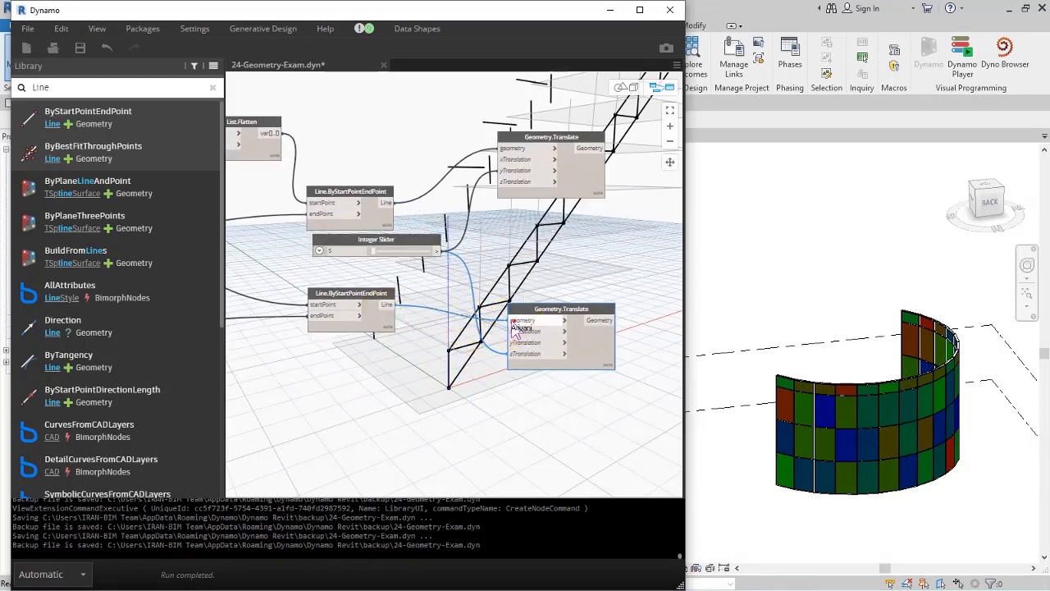
# - Rewire the slider to yTranslation on the lower Geometry.Translate node and inspect the translated stair lines in the 3D preview
pyautogui.click(625, 87)
pyautogui.moveTo(525, 213); pyautogui.dragTo(590, 164, button='right')
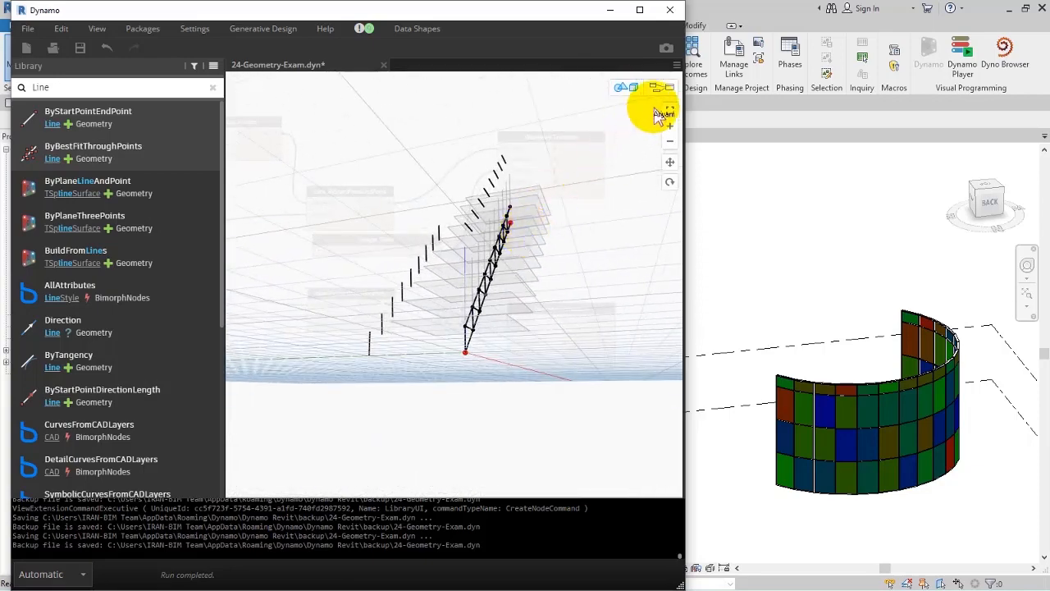
pyautogui.click(661, 87)
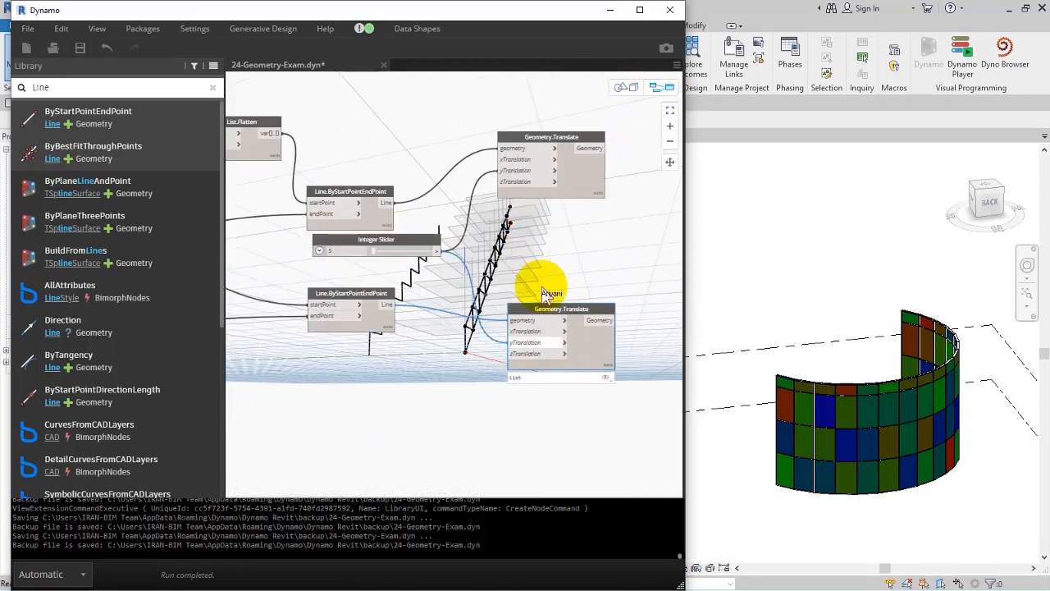
pyautogui.click(624, 87)
pyautogui.moveTo(551, 269)
pyautogui.mouseDown(button='right')
pyautogui.moveTo(473, 286)
pyautogui.moveTo(628, 276)
pyautogui.moveTo(666, 258)
pyautogui.moveTo(521, 279)
pyautogui.moveTo(461, 274)
pyautogui.moveTo(632, 122)
pyautogui.mouseUp(button='right')
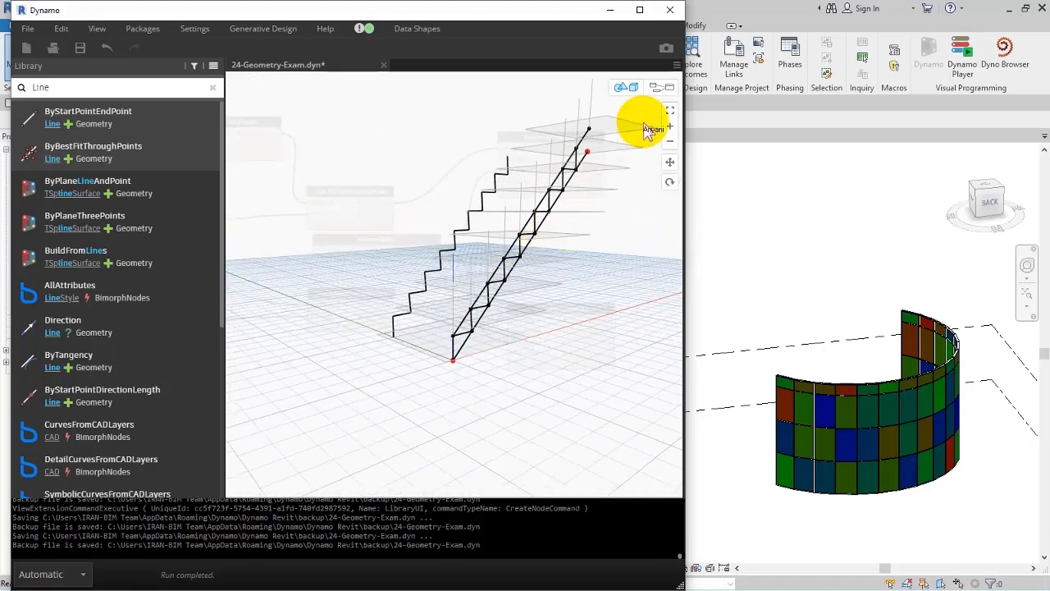
pyautogui.click(661, 86)
# - Add a List Create node beside the lower Geometry.Translate node and give it a second item input
pyautogui.moveTo(554, 254)
pyautogui.mouseDown(button='middle')
pyautogui.moveTo(525, 254)
pyautogui.moveTo(540, 271)
pyautogui.mouseUp(button='middle')
pyautogui.click(525, 252)
pyautogui.scroll(3, 551, 327)
pyautogui.moveTo(475, 350)
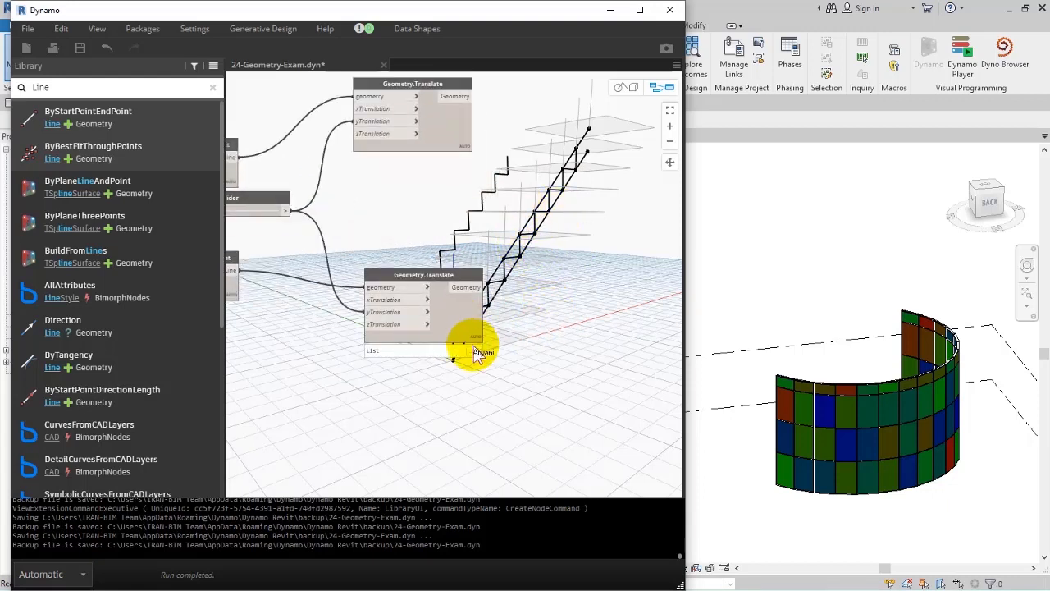
pyautogui.rightClick(561, 332)
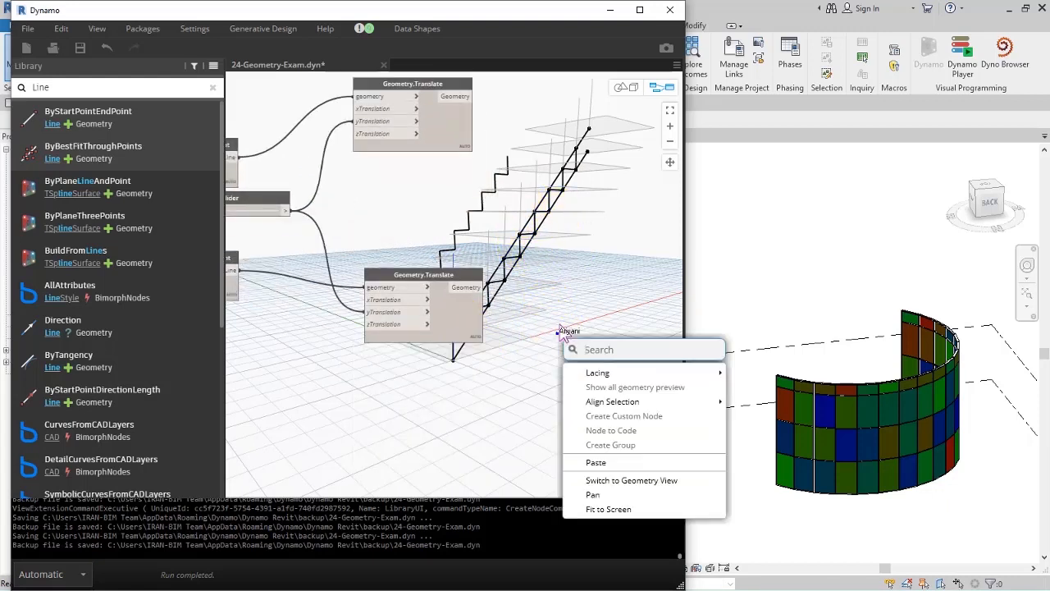
pyautogui.write('list')
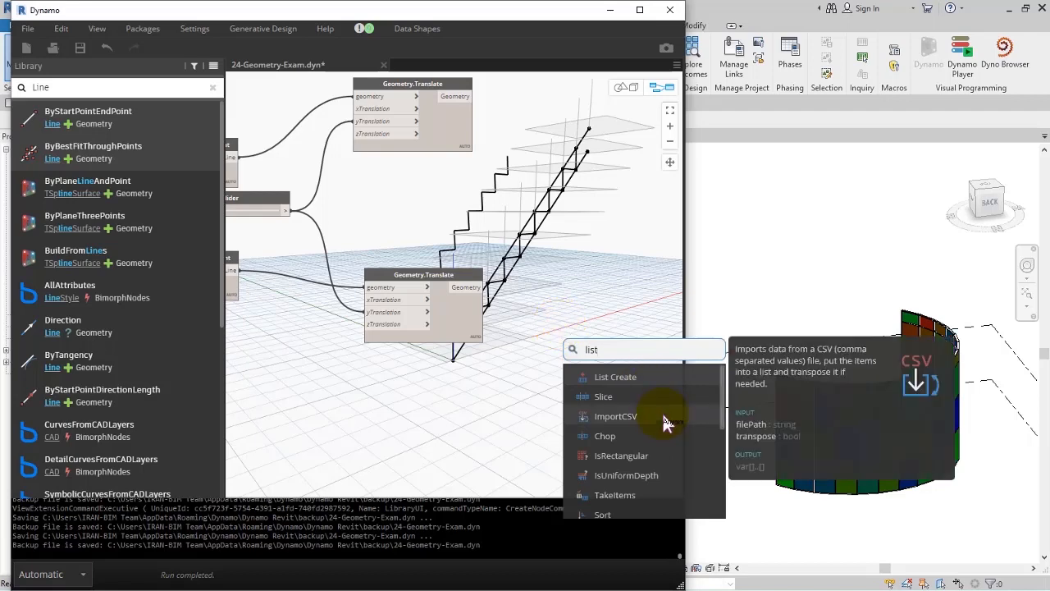
pyautogui.click(626, 383)
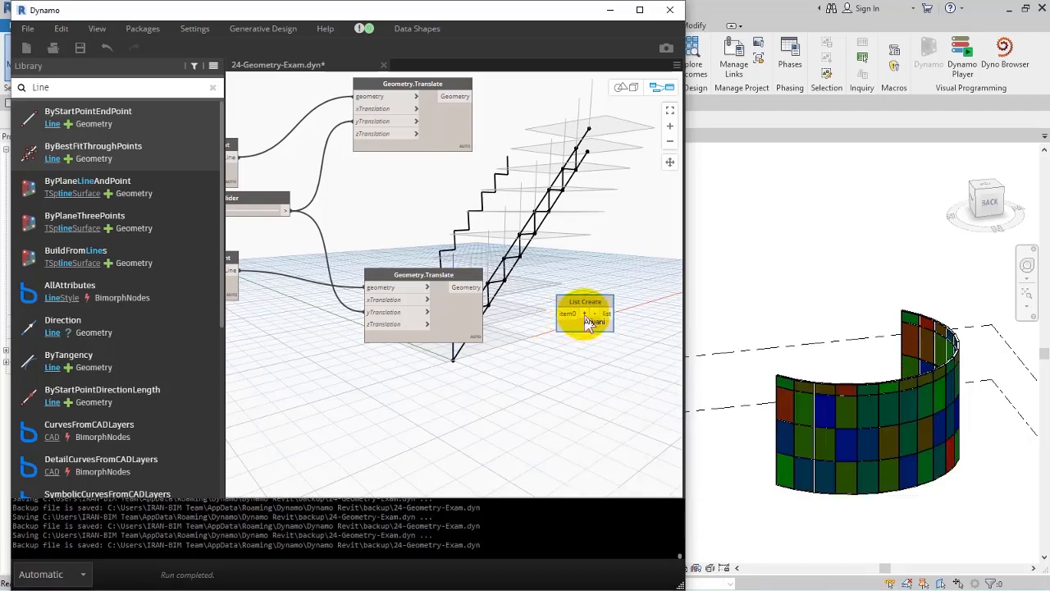
pyautogui.click(585, 315)
# - Connect the lower Line.ByStartPointEndPoint output to List Create's item0 and the lower Geometry.Translate output to item1
pyautogui.moveTo(515, 321); pyautogui.dragTo(559, 331, button='middle')
pyautogui.moveTo(404, 253); pyautogui.dragTo(452, 269, button='middle')
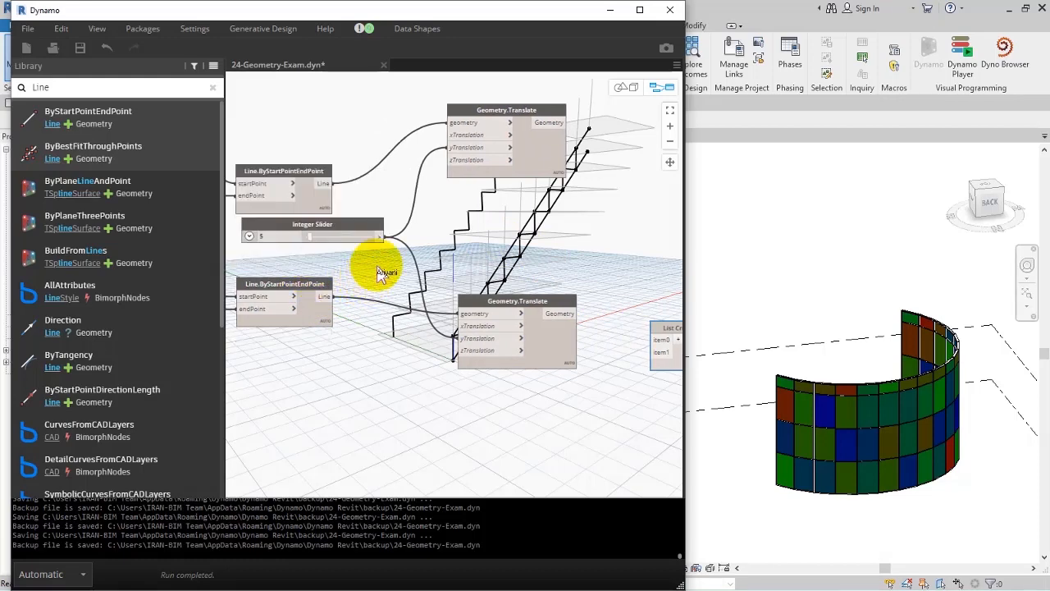
pyautogui.moveTo(378, 280); pyautogui.dragTo(393, 257, button='middle')
pyautogui.click(340, 273)
pyautogui.moveTo(654, 282); pyautogui.dragTo(478, 257, button='middle')
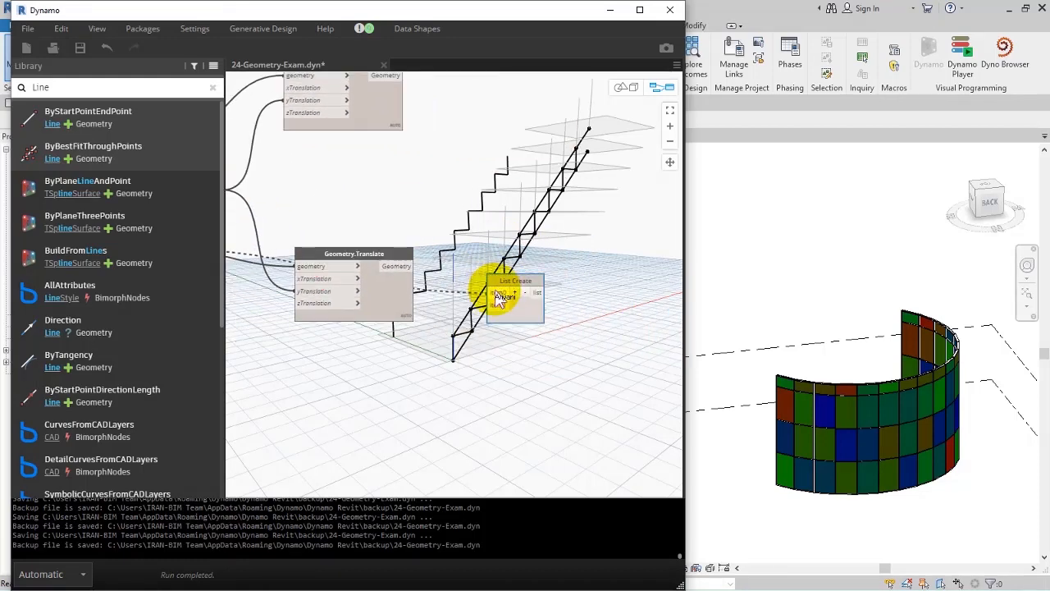
pyautogui.click(497, 291)
pyautogui.moveTo(394, 294); pyautogui.dragTo(393, 367)
pyautogui.click(500, 297)
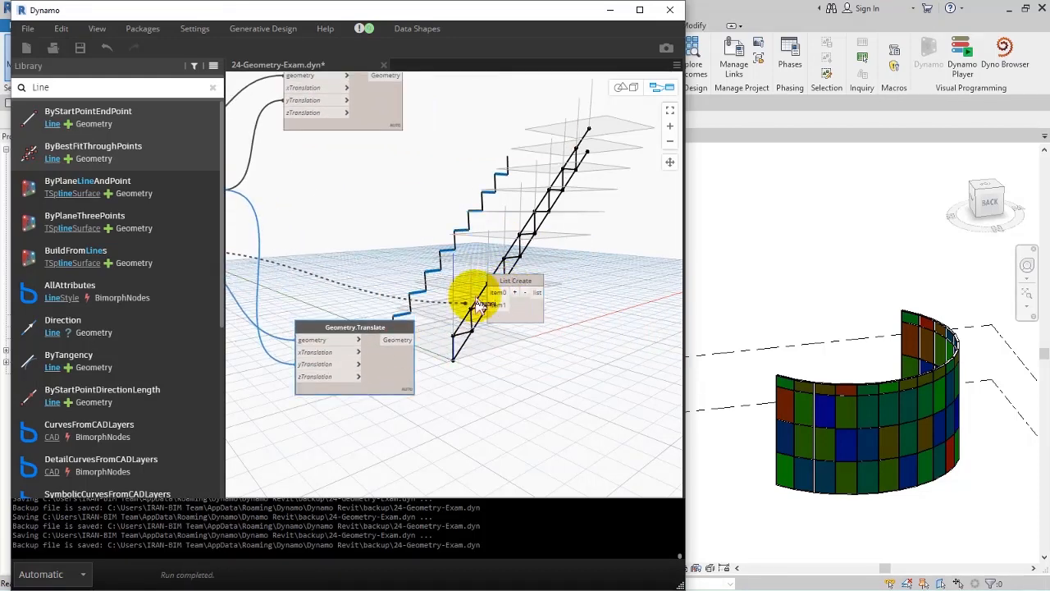
pyautogui.click(498, 292)
pyautogui.moveTo(499, 279); pyautogui.dragTo(475, 299)
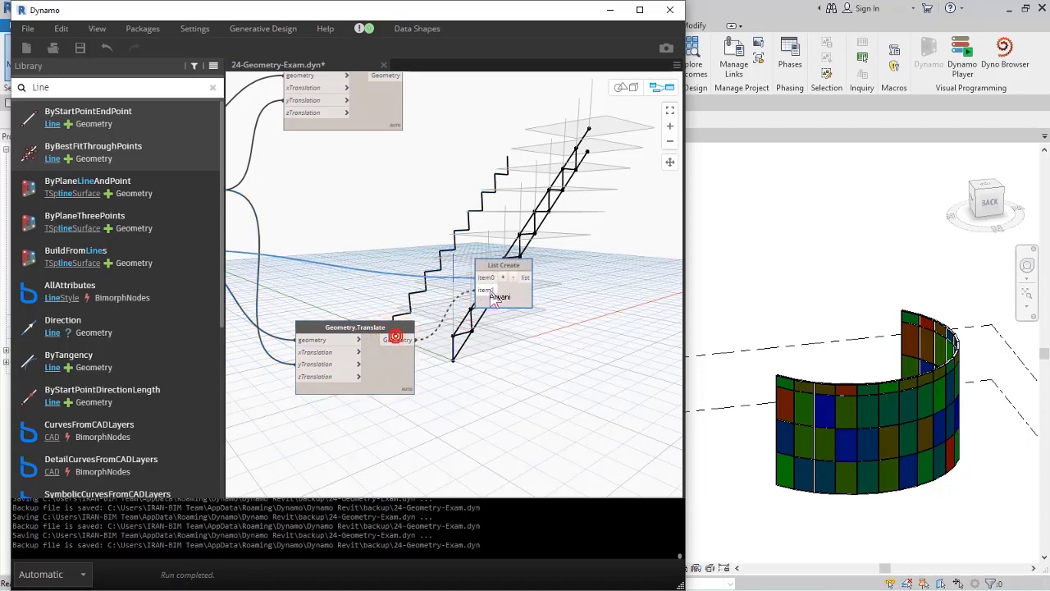
pyautogui.click(530, 296)
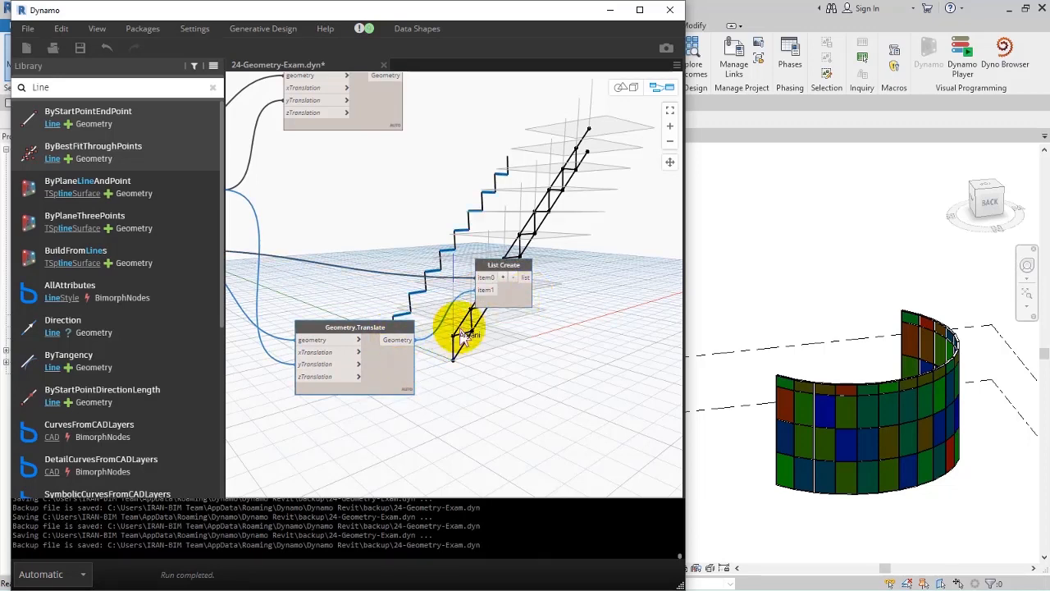
pyautogui.click(526, 303)
pyautogui.moveTo(531, 329); pyautogui.dragTo(443, 357)
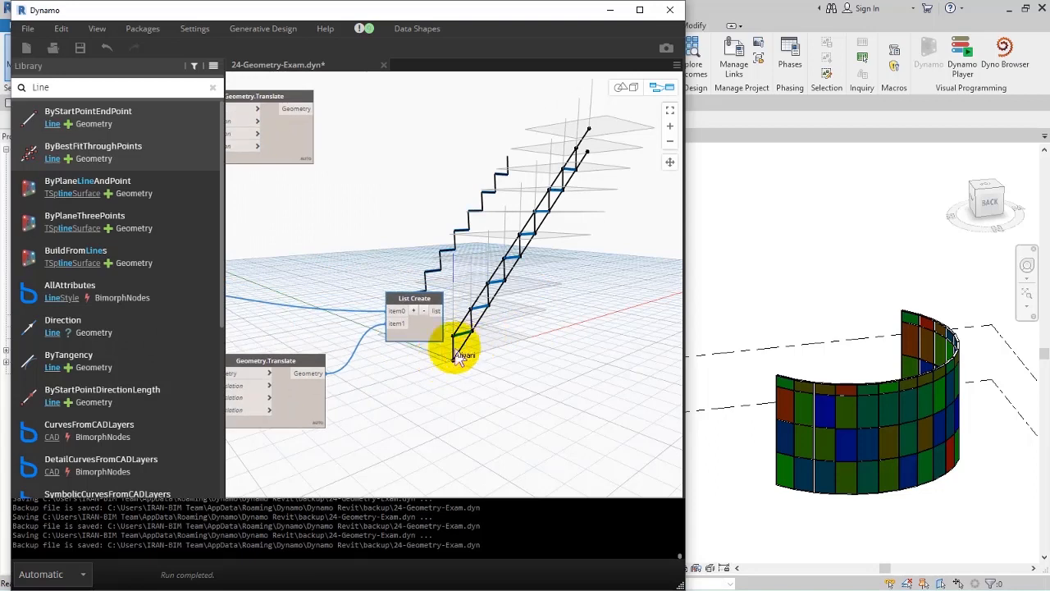
pyautogui.moveTo(438, 355)
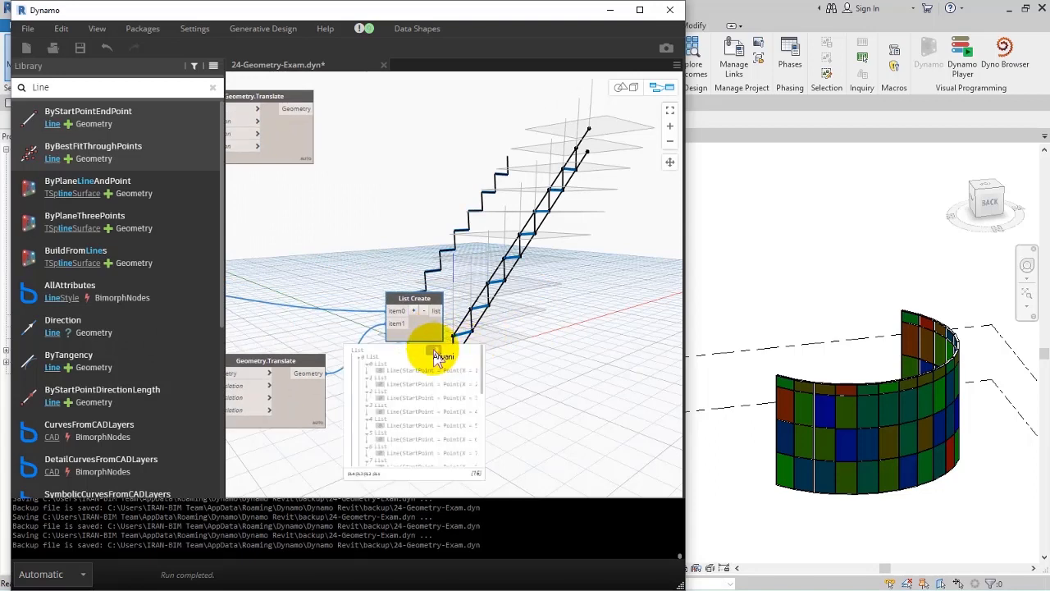
# - Add a List.Flatten node beside List Create and feed the created list into its list input
pyautogui.rightClick(413, 264)
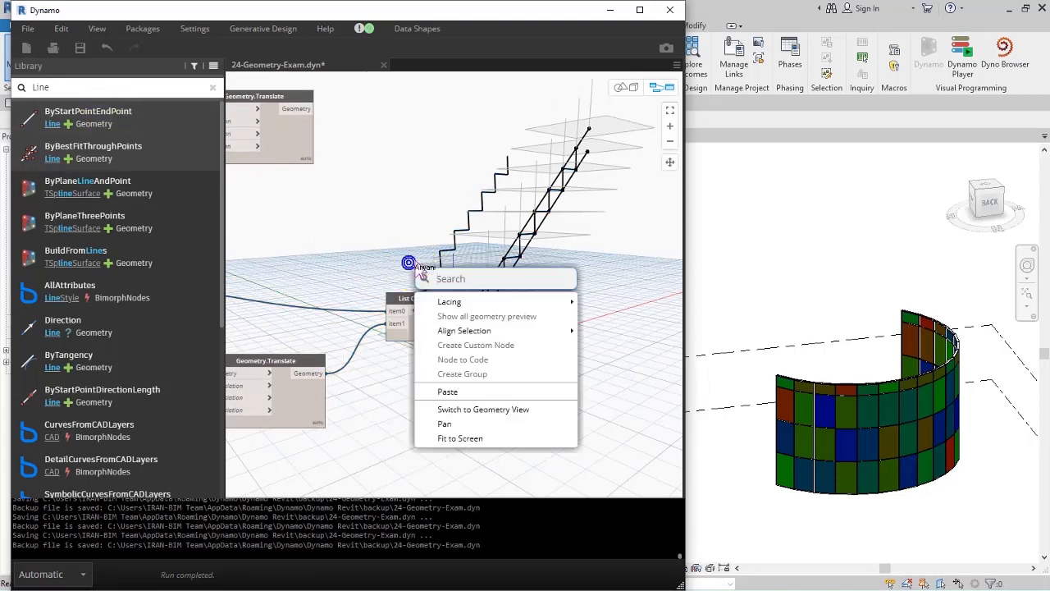
pyautogui.write('flatt')
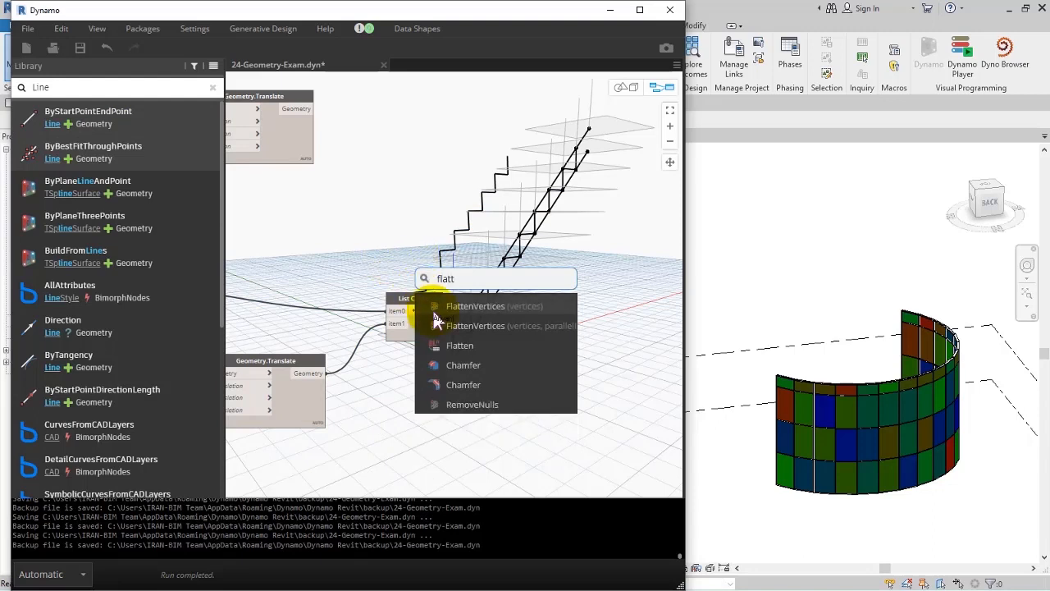
pyautogui.click(456, 355)
pyautogui.click(435, 309)
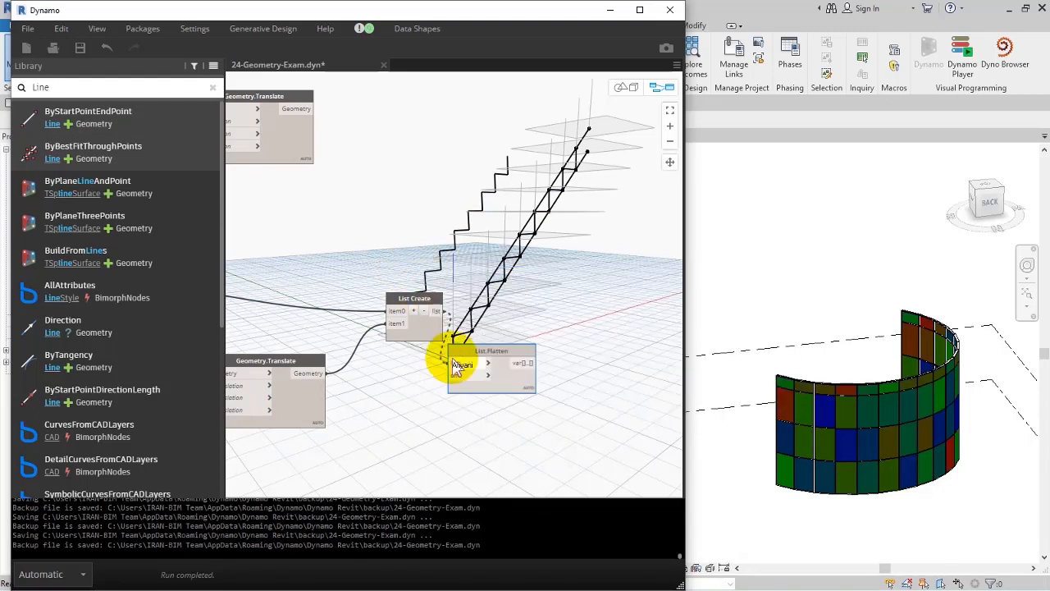
pyautogui.click(452, 359)
pyautogui.moveTo(480, 359); pyautogui.dragTo(515, 310)
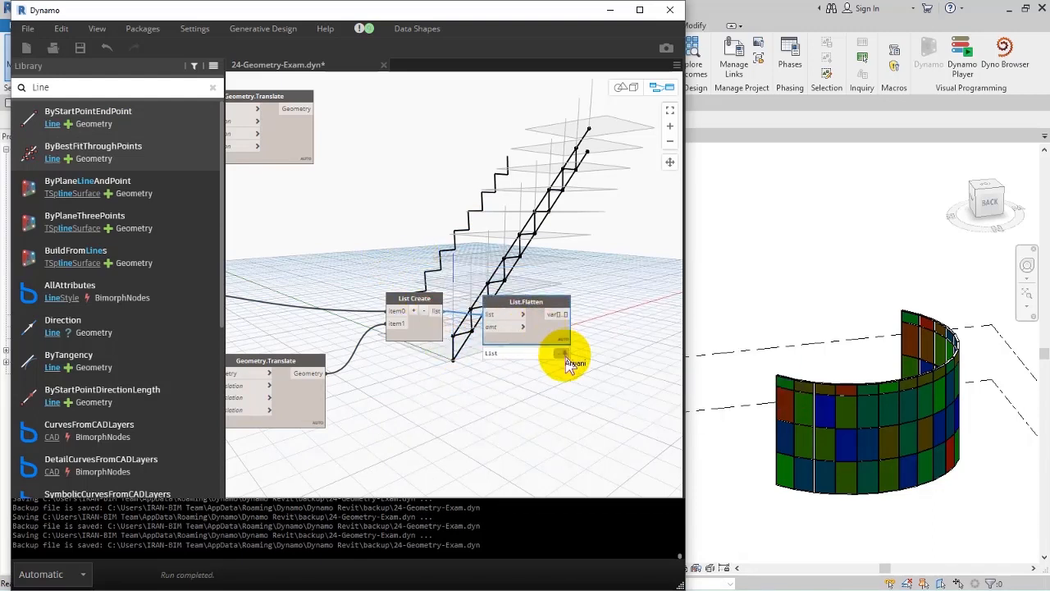
pyautogui.click(558, 334)
# - Add a List.Chop node beyond List.Flatten and feed the flattened output into its list input
pyautogui.moveTo(580, 331); pyautogui.dragTo(469, 340, button='middle')
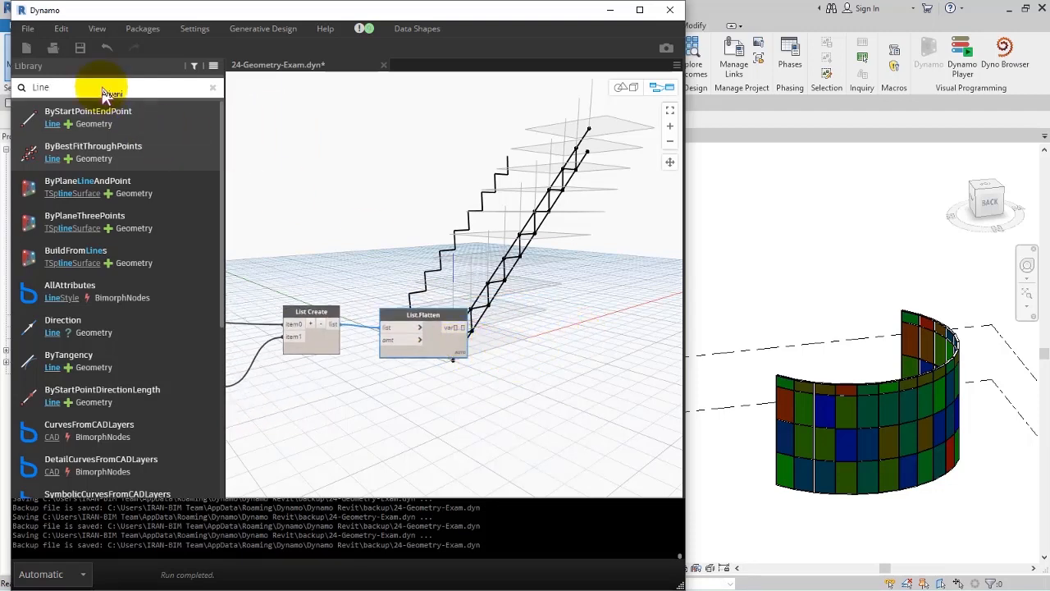
pyautogui.press('BackSpace')
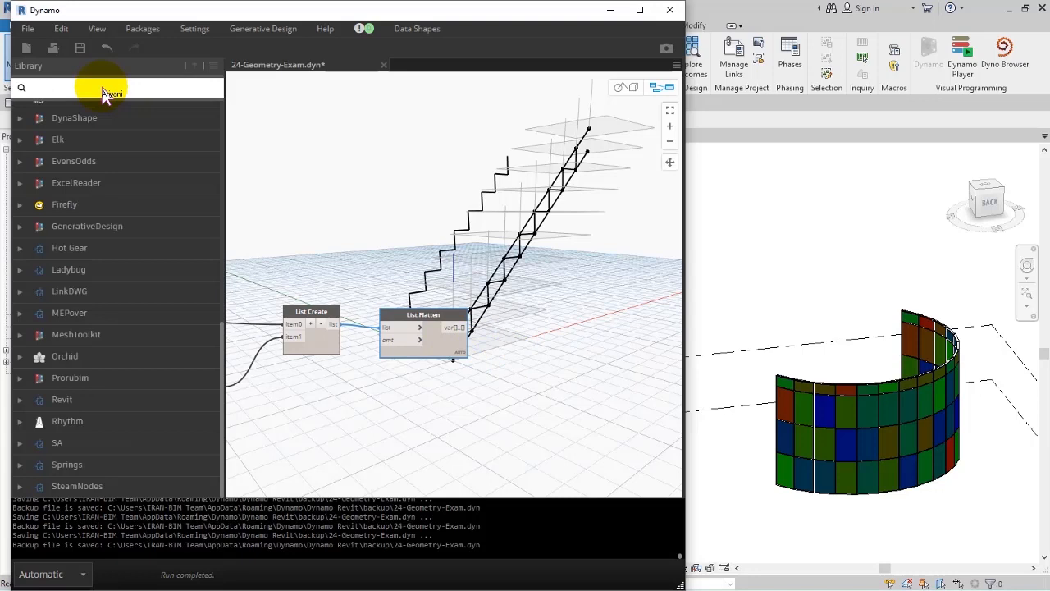
pyautogui.write('list.')
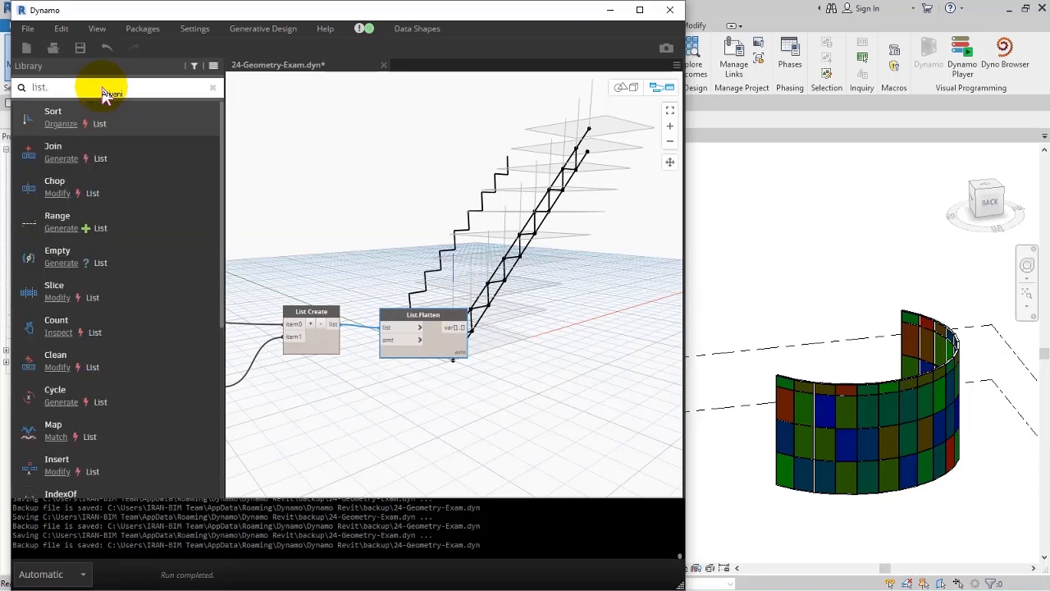
pyautogui.write('chop')
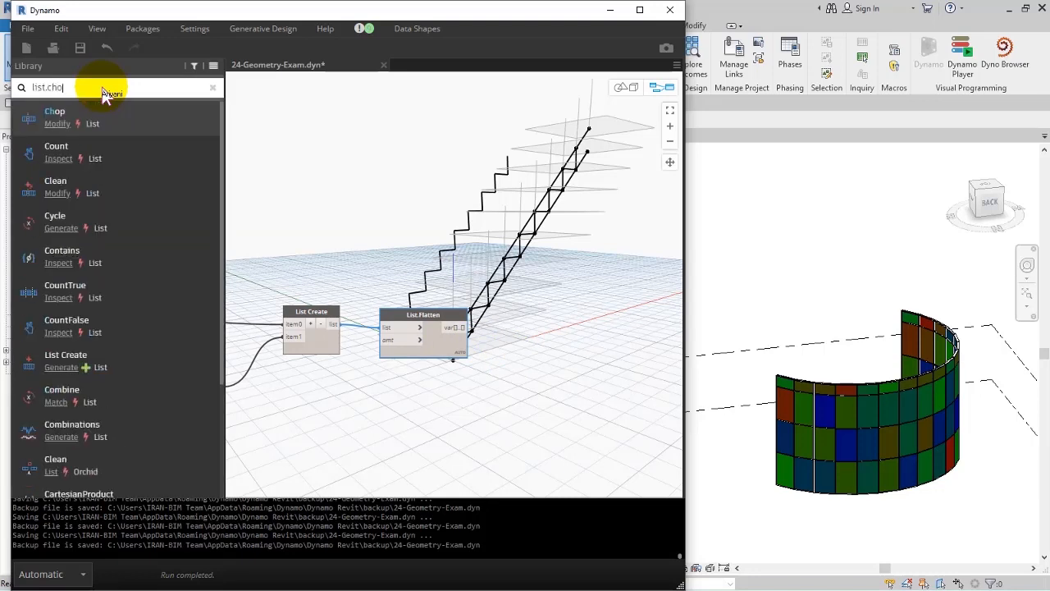
pyautogui.click(98, 119)
pyautogui.moveTo(523, 320); pyautogui.dragTo(558, 287)
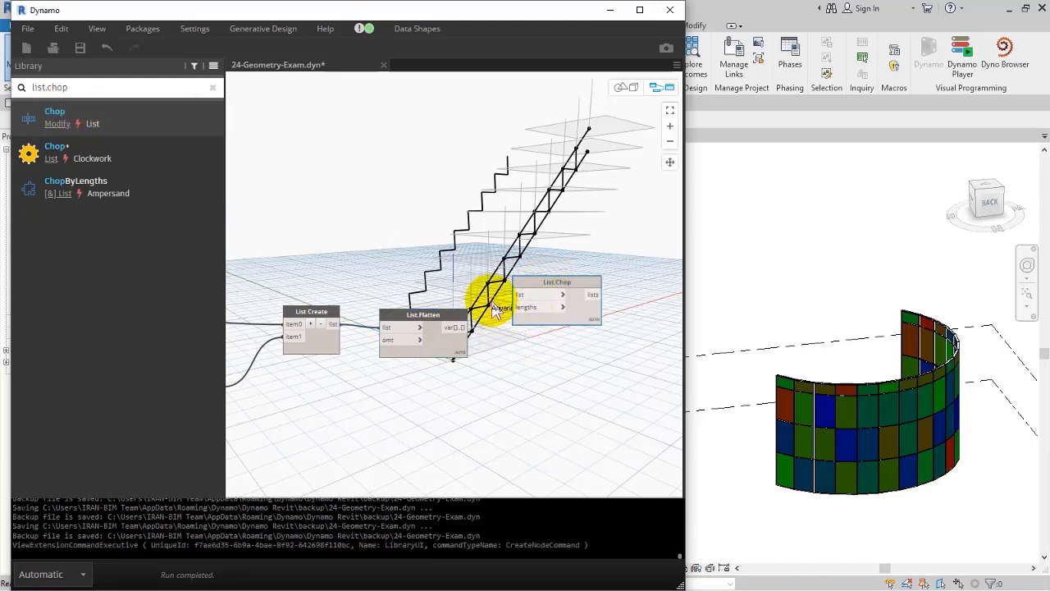
pyautogui.click(519, 294)
# - Add a Number Slider node set to 2 above List Create and feed it into List.Chop's lengths input
pyautogui.click(311, 206)
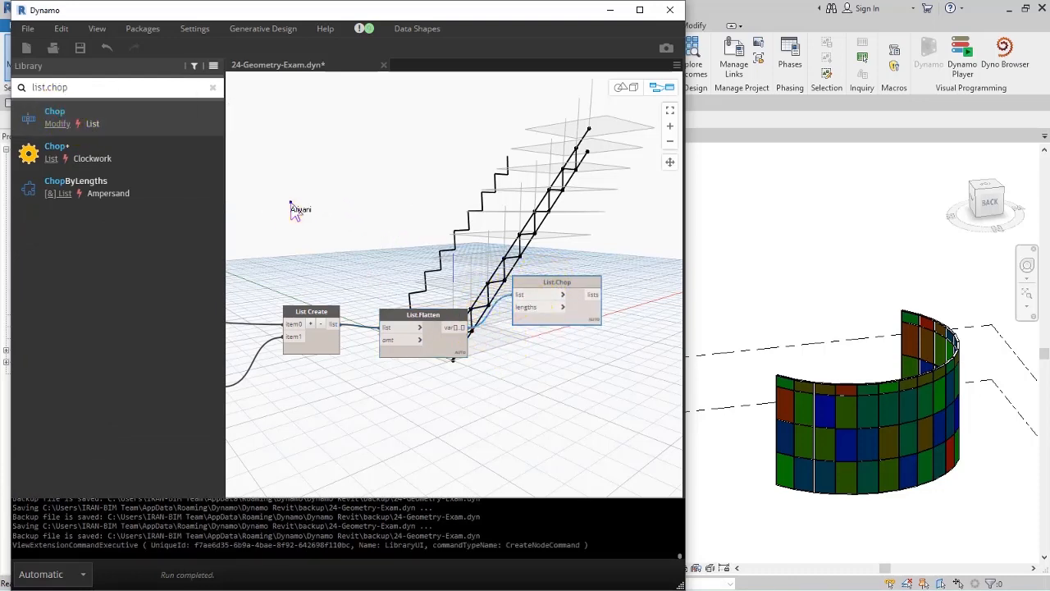
pyautogui.rightClick(290, 203)
pyautogui.write('inte')
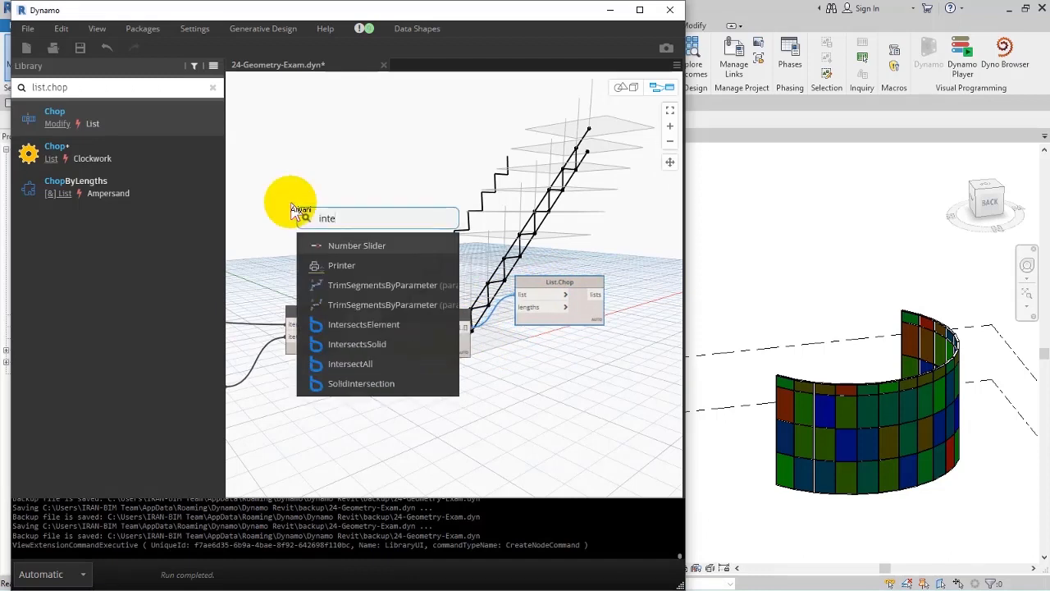
pyautogui.click(316, 245)
pyautogui.moveTo(393, 256); pyautogui.dragTo(345, 235)
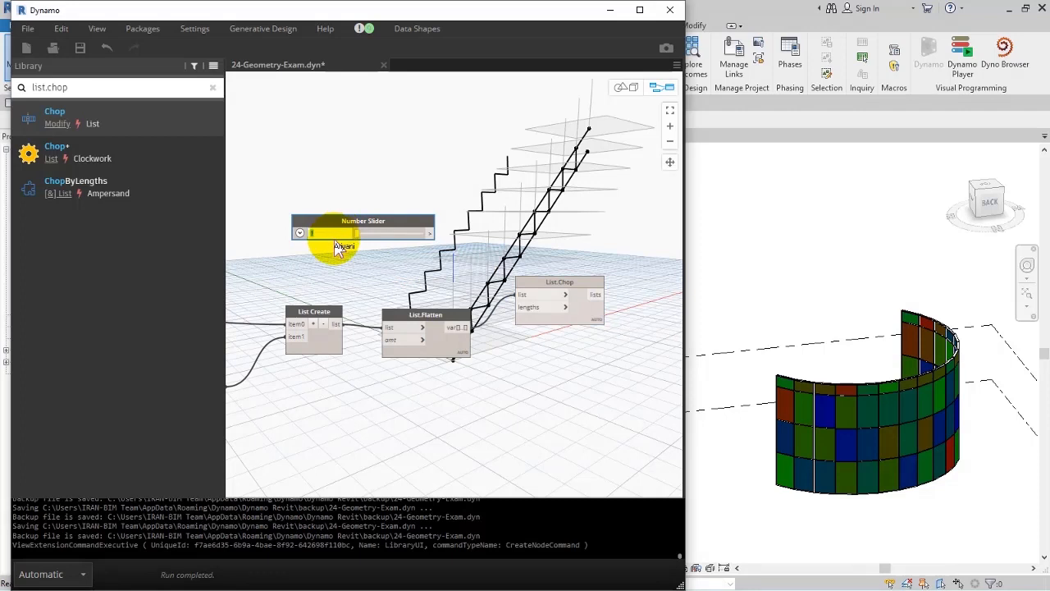
pyautogui.click(429, 233)
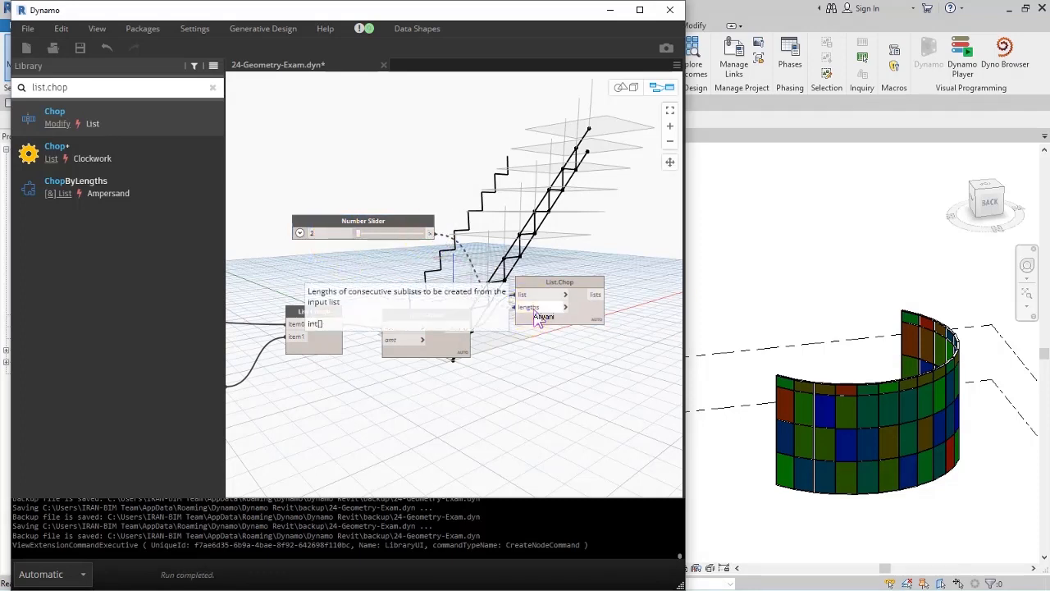
pyautogui.click(529, 308)
pyautogui.moveTo(599, 340)
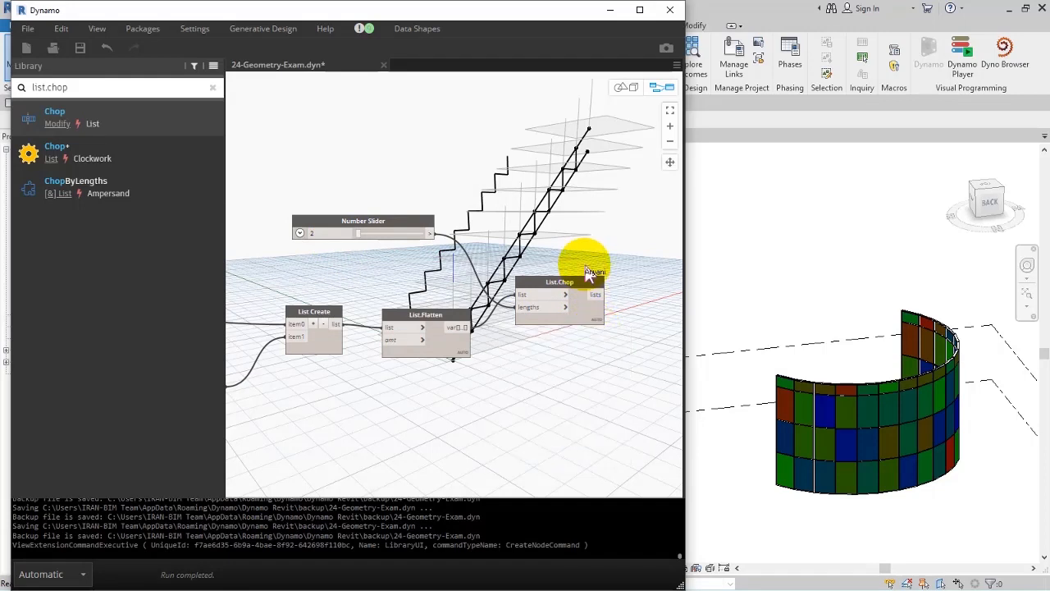
# - Duplicate the List Create, List.Flatten and List.Chop nodes beside the upper Geometry.Translate node and detach the copied List Create's incoming wires
pyautogui.scroll(-3, 598, 300)
pyautogui.moveTo(616, 403); pyautogui.dragTo(409, 298)
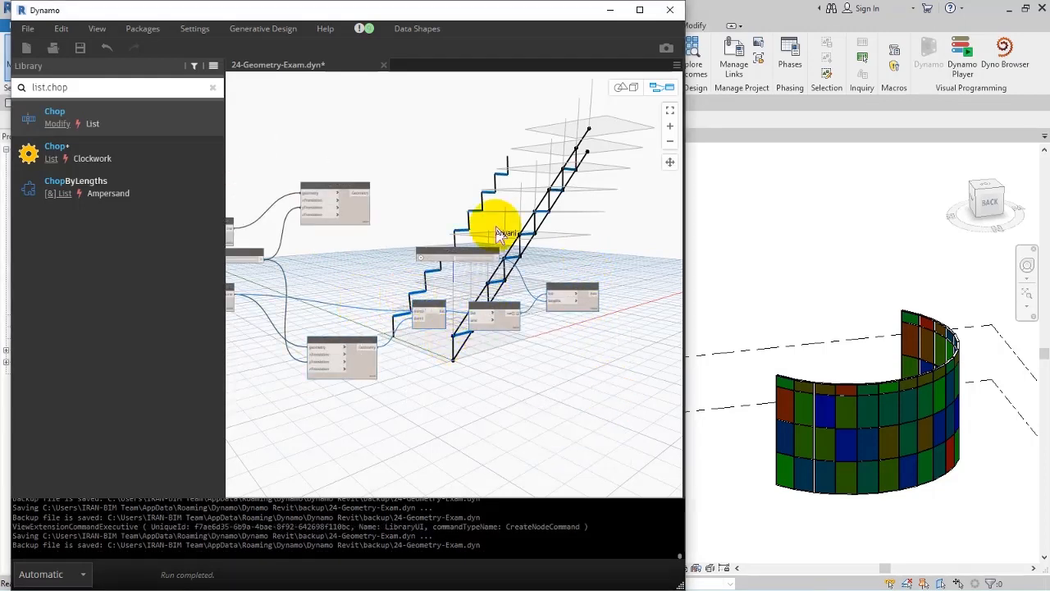
pyautogui.hotkey('ctrl', 'c')
pyautogui.hotkey('ctrl', 'v')
pyautogui.moveTo(551, 328); pyautogui.dragTo(520, 137)
pyautogui.moveTo(435, 147); pyautogui.dragTo(433, 145)
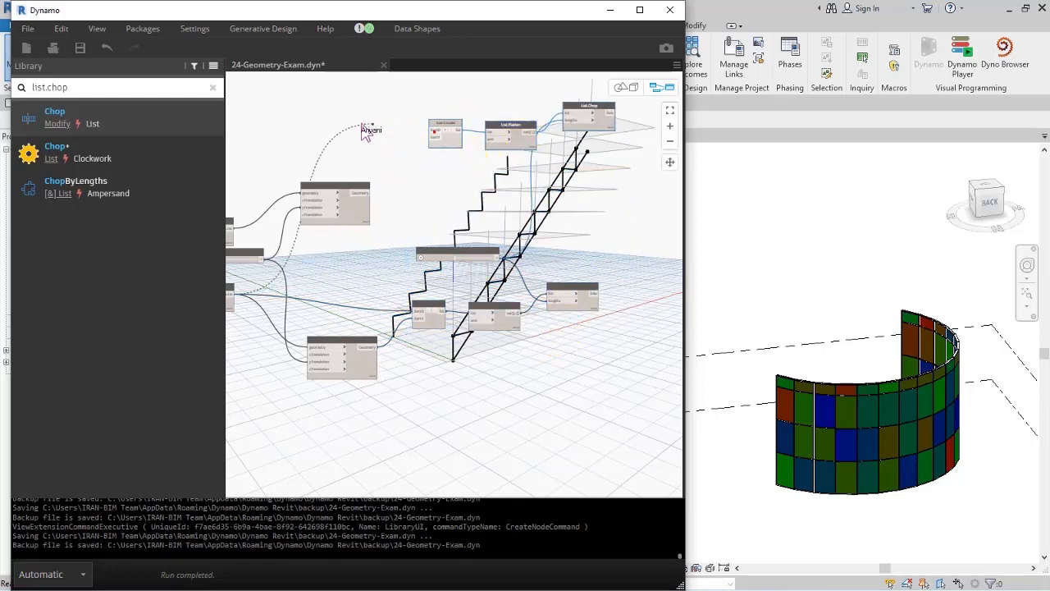
pyautogui.moveTo(398, 156); pyautogui.dragTo(427, 194, button='middle')
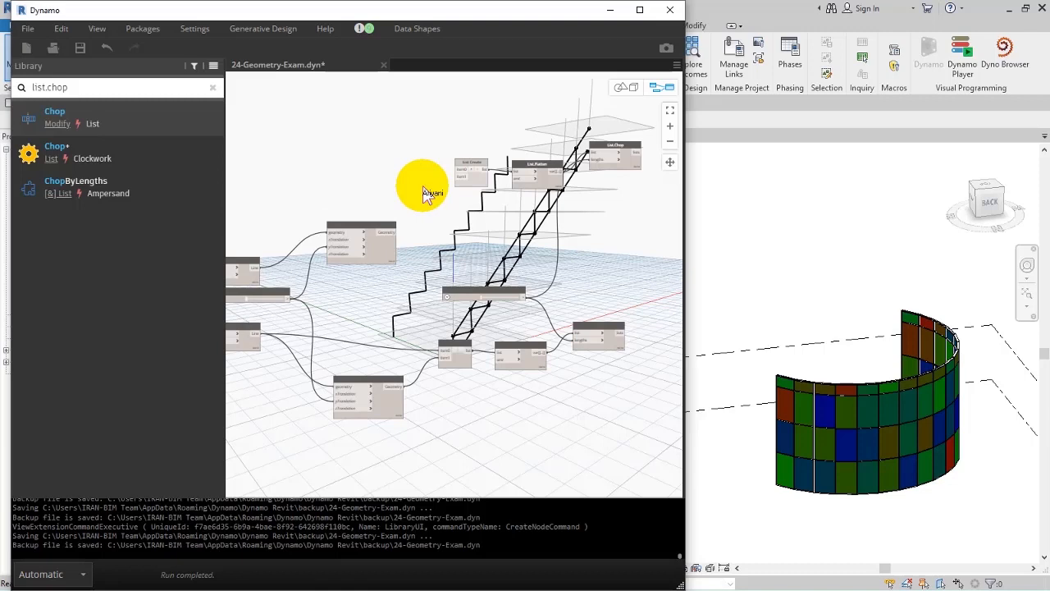
pyautogui.click(464, 182)
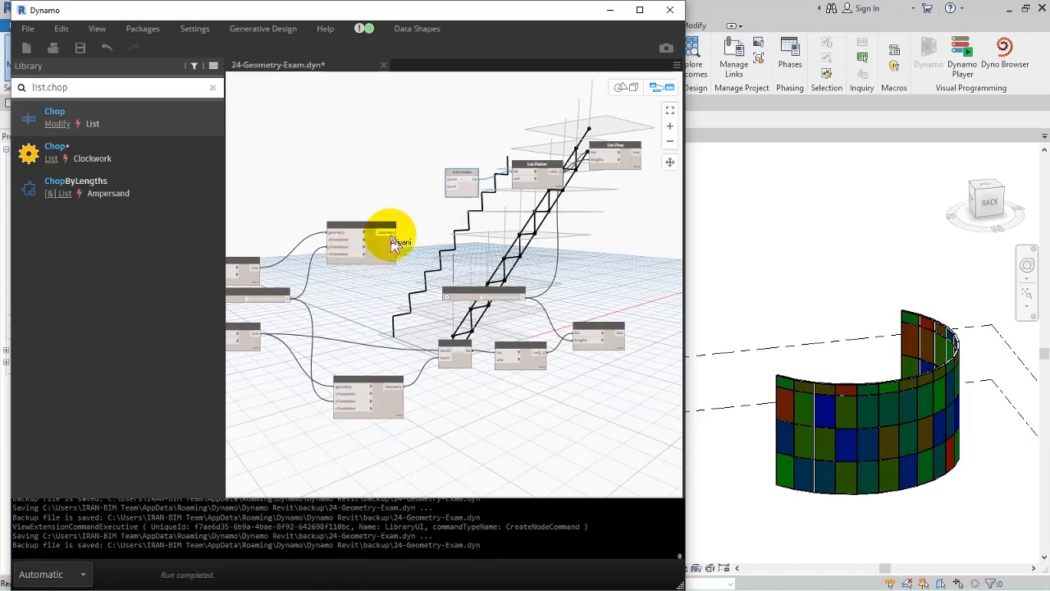
# - Connect the upper line node's output to the copied List Create's item0 and the upper Geometry.Translate output to item1
pyautogui.click(259, 271)
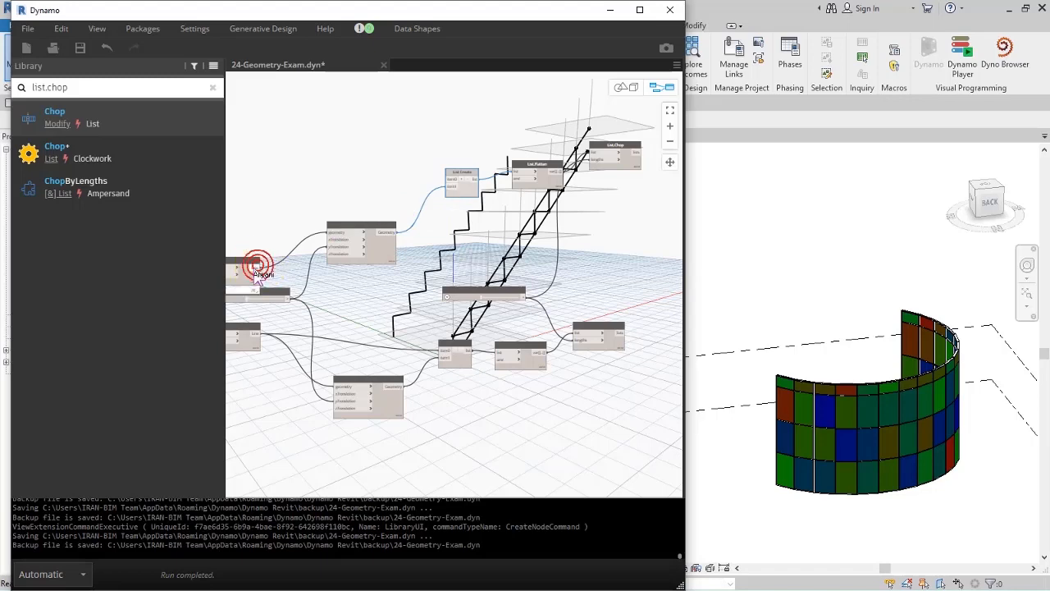
pyautogui.click(451, 187)
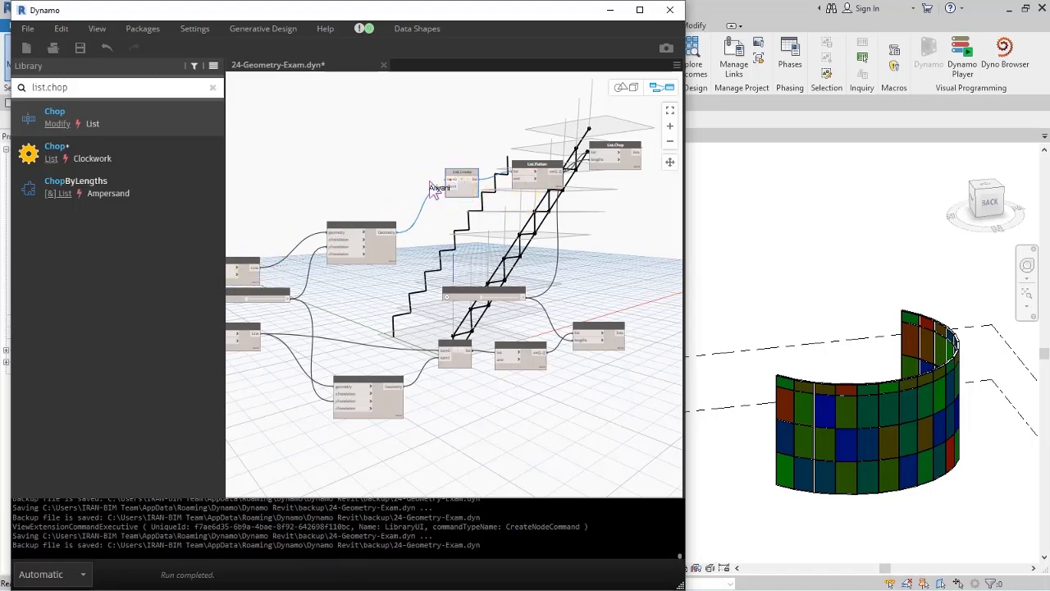
pyautogui.click(259, 270)
pyautogui.moveTo(469, 201); pyautogui.dragTo(390, 202, button='middle')
pyautogui.scroll(3, 390, 202)
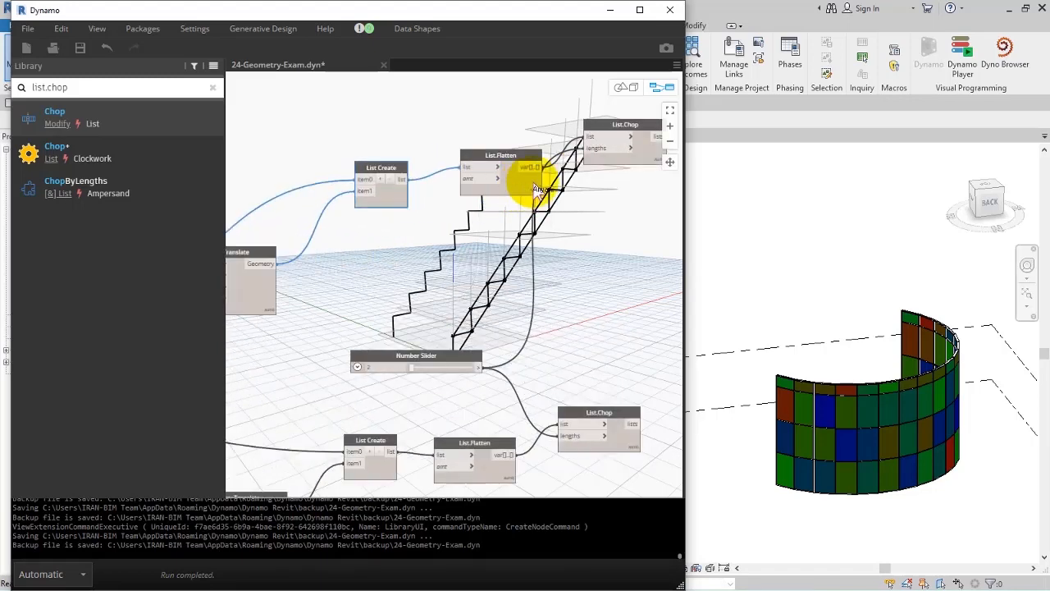
# - Move the copied List.Chop node down level with the upper List.Flatten node
pyautogui.moveTo(578, 174); pyautogui.dragTo(423, 168, button='middle')
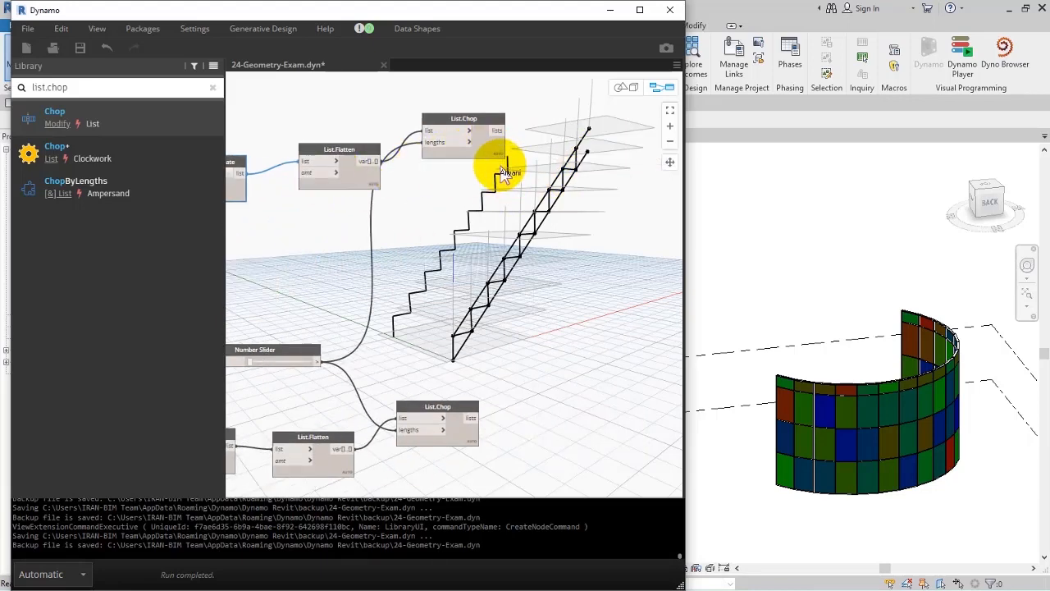
pyautogui.moveTo(484, 146); pyautogui.dragTo(488, 184)
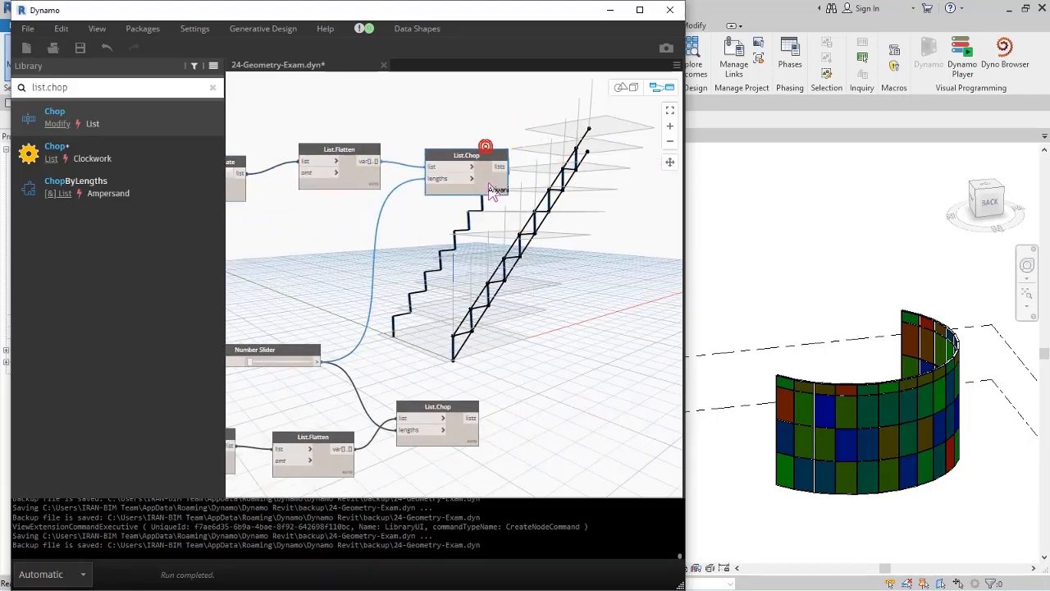
pyautogui.moveTo(523, 247); pyautogui.dragTo(438, 243, button='middle')
pyautogui.scroll(-1, 452, 256)
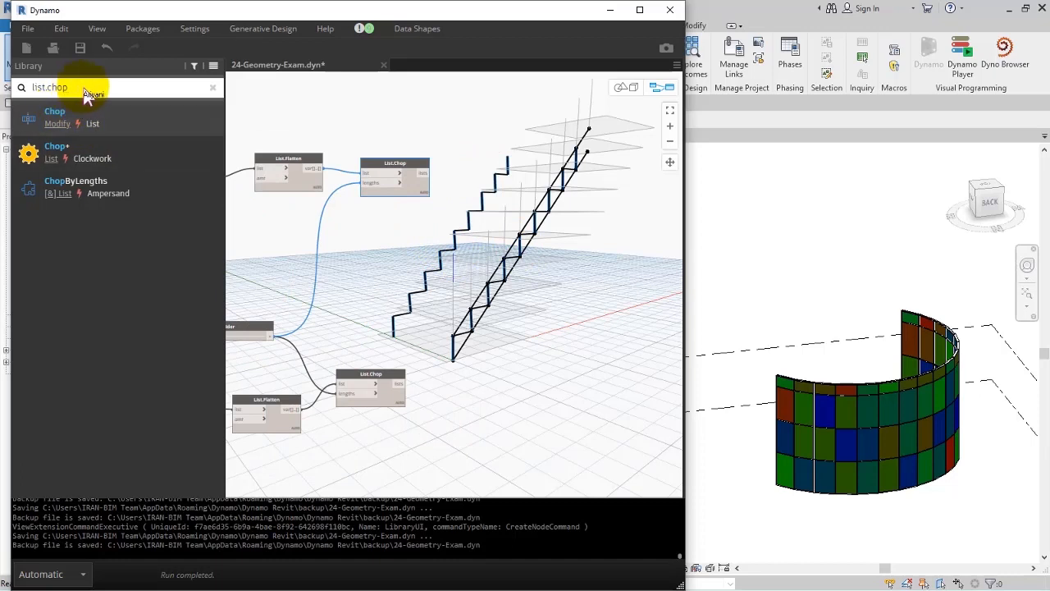
# - Add a PolySurface.ByLoft (crossSections) node and place it beside the upper List.Chop node
pyautogui.click(33, 92)
pyautogui.write('poly')
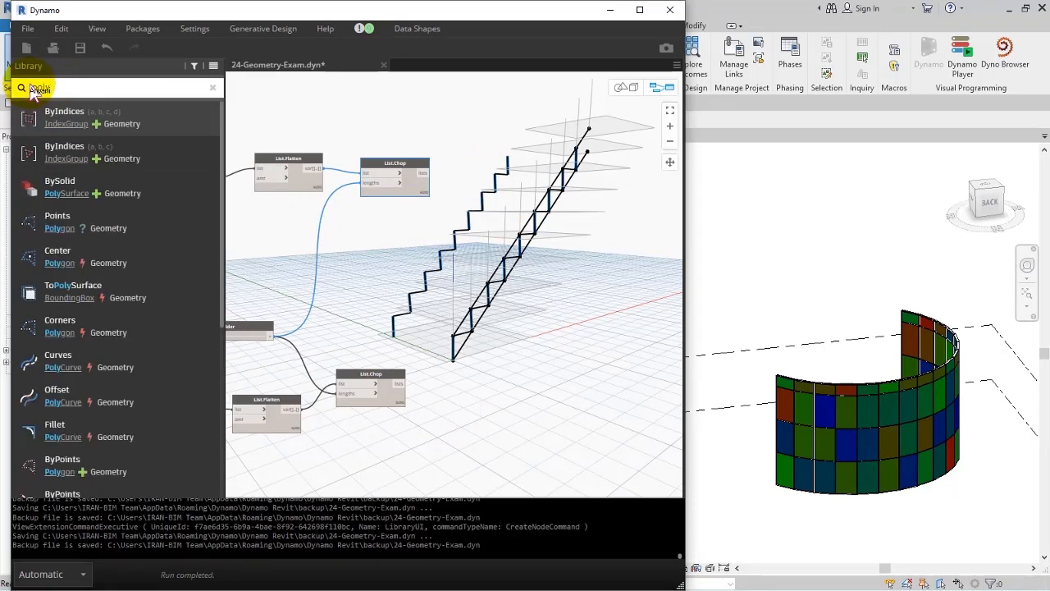
pyautogui.write('surface')
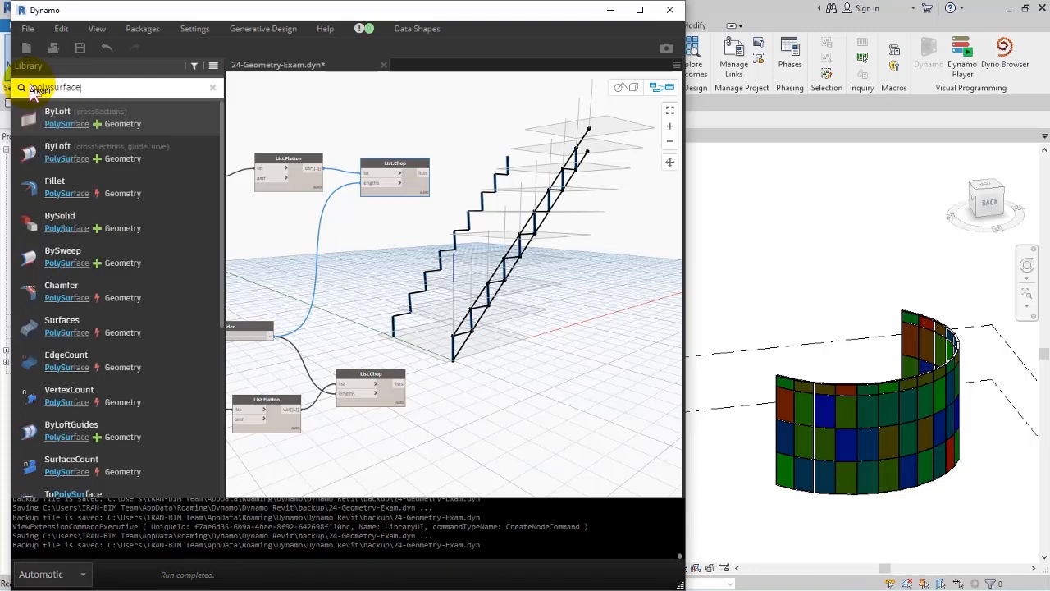
pyautogui.write('.byloft')
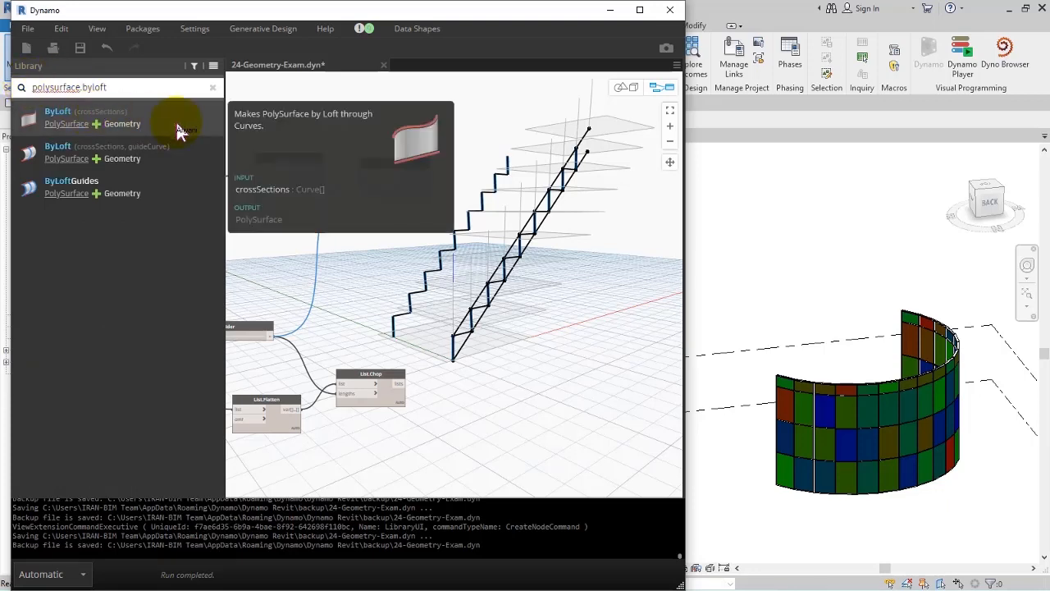
pyautogui.click(98, 112)
pyautogui.moveTo(561, 312); pyautogui.dragTo(525, 324, button='middle')
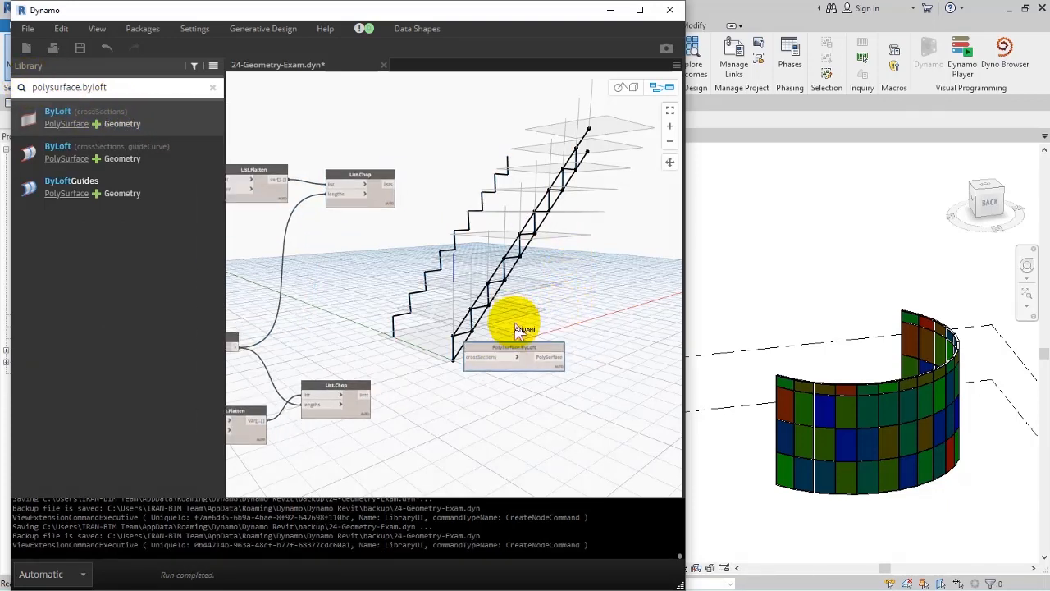
pyautogui.moveTo(506, 359); pyautogui.dragTo(469, 164)
# - Connect the upper List.Chop's lists output to PolySurface.ByLoft's crossSections input
pyautogui.scroll(3, 394, 191)
pyautogui.click(497, 190)
pyautogui.moveTo(408, 226); pyautogui.dragTo(427, 176, button='middle')
pyautogui.scroll(-3, 446, 196)
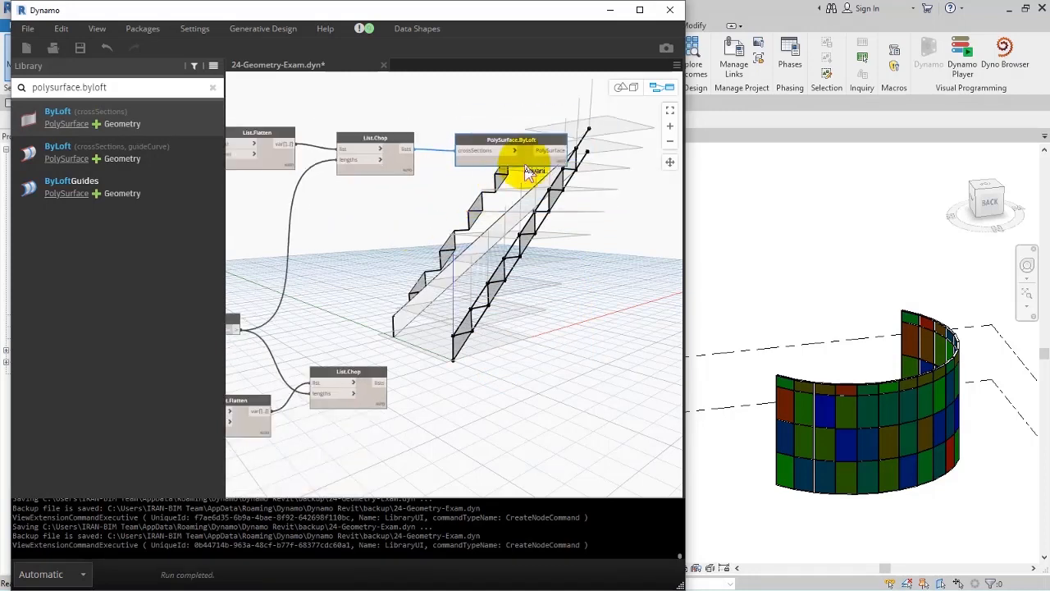
# - Duplicate the PolySurface.ByLoft node beside the lower List.Chop and disconnect the upper ByLoft's crossSections input
pyautogui.keyDown('ctrl'); pyautogui.moveTo(525, 141); pyautogui.dragTo(405, 364); pyautogui.keyUp('ctrl')
pyautogui.click(462, 151)
pyautogui.click(422, 120)
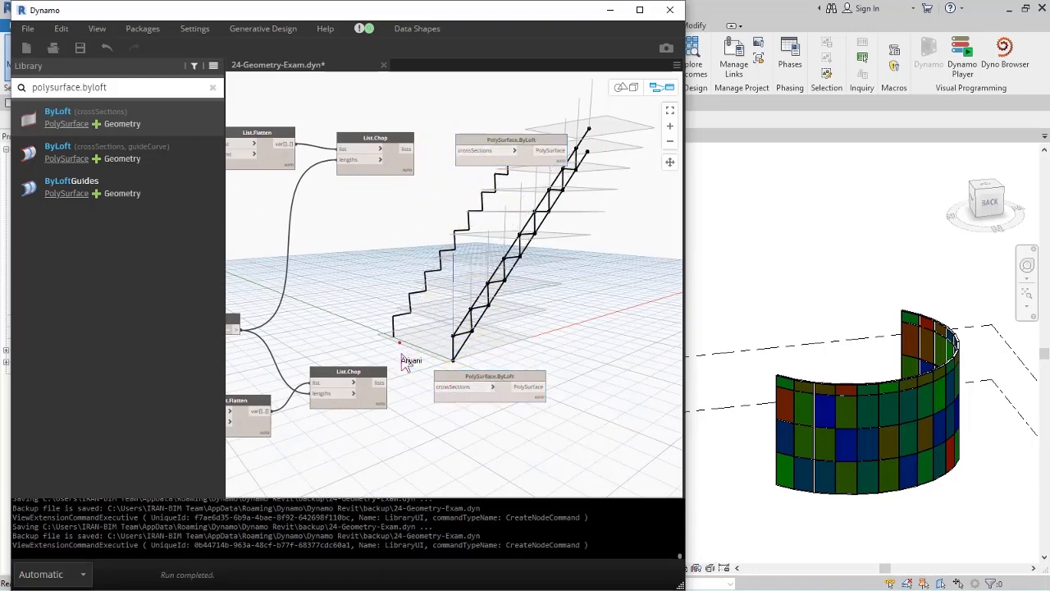
# - Connect the lower List.Chop's lists output to the lower PolySurface.ByLoft's crossSections input and check the lofted surfaces in the 3D preview
pyautogui.click(380, 386)
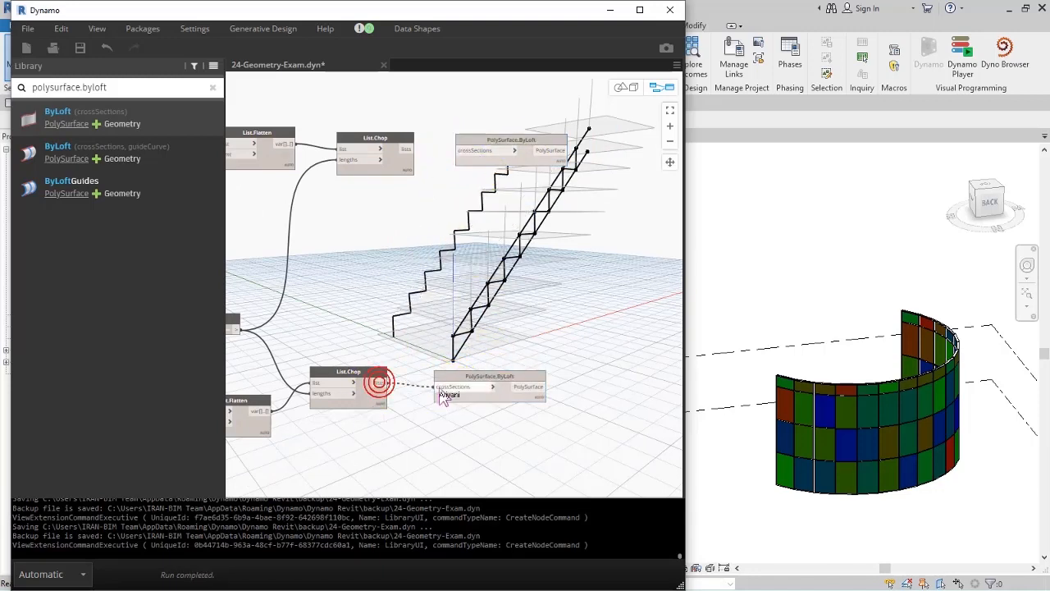
pyautogui.click(443, 386)
pyautogui.click(625, 88)
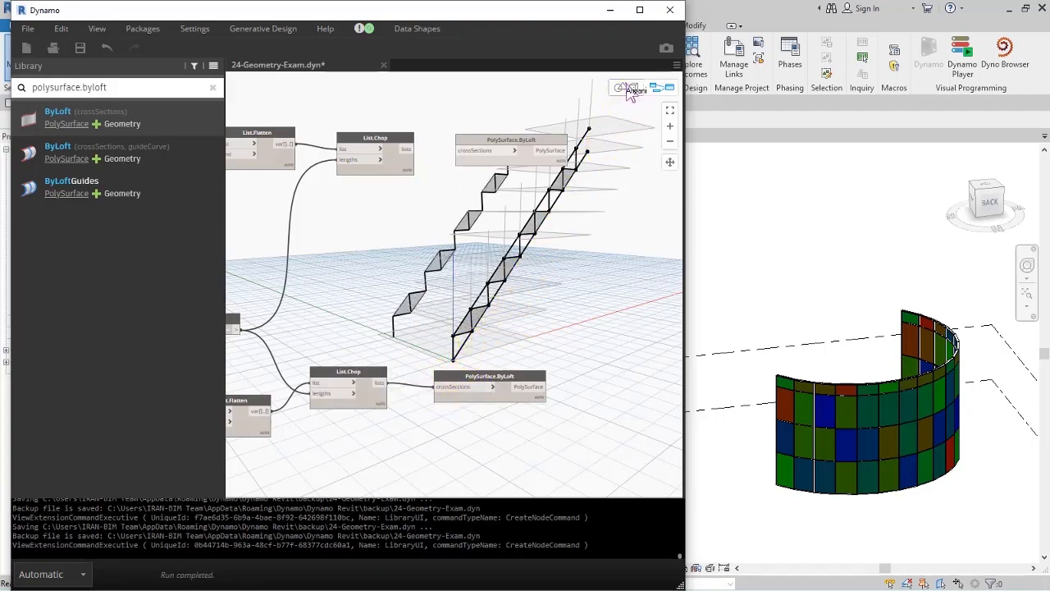
pyautogui.moveTo(454, 314); pyautogui.dragTo(452, 287, button='right')
pyautogui.click(652, 88)
# - Examine the output structure of the lower List.Flatten and List Create nodes, checking which lines each sublist holds
pyautogui.scroll(-4, 525, 201)
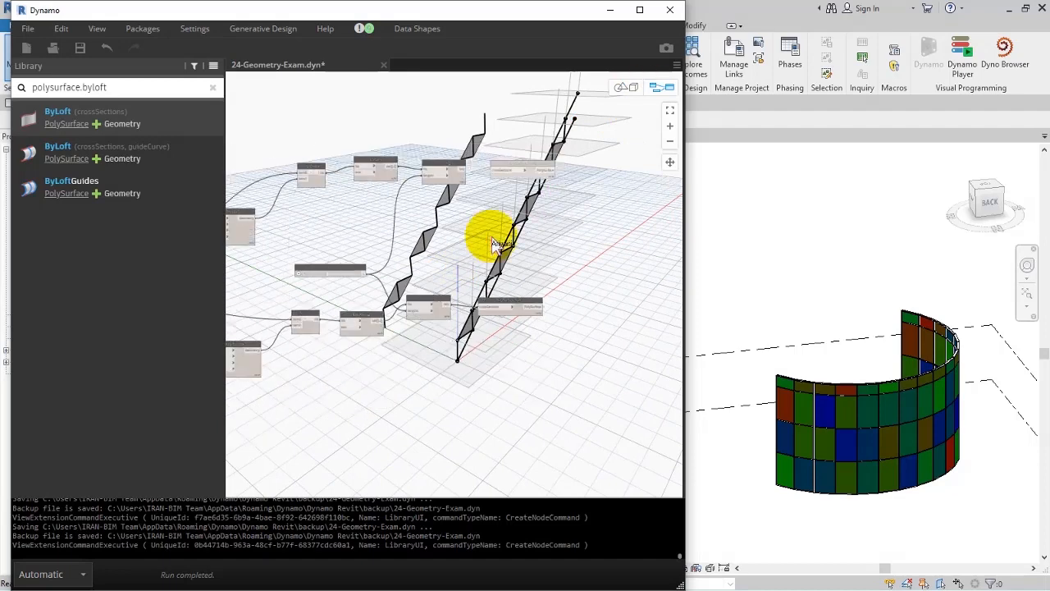
pyautogui.moveTo(493, 236); pyautogui.dragTo(587, 199, button='middle')
pyautogui.scroll(3, 435, 300)
pyautogui.moveTo(452, 314); pyautogui.dragTo(507, 315, button='middle')
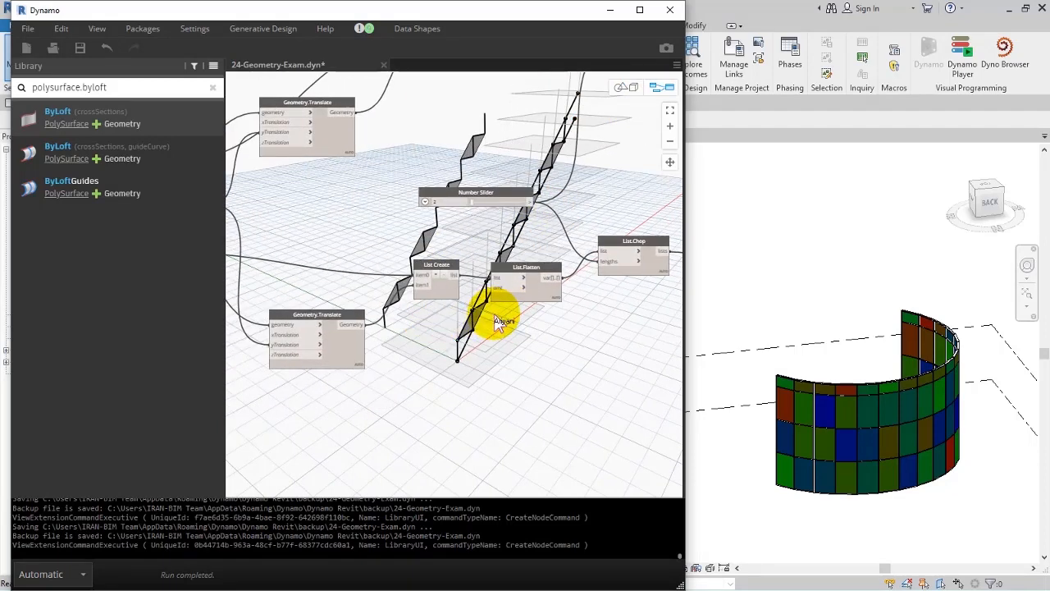
pyautogui.scroll(3, 509, 320)
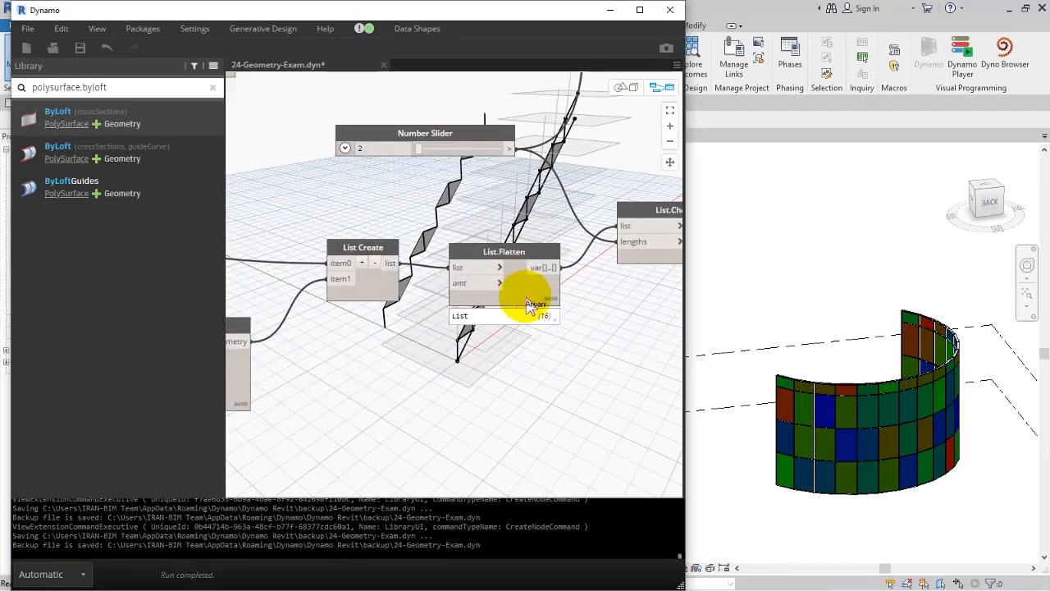
pyautogui.moveTo(397, 278); pyautogui.dragTo(391, 278)
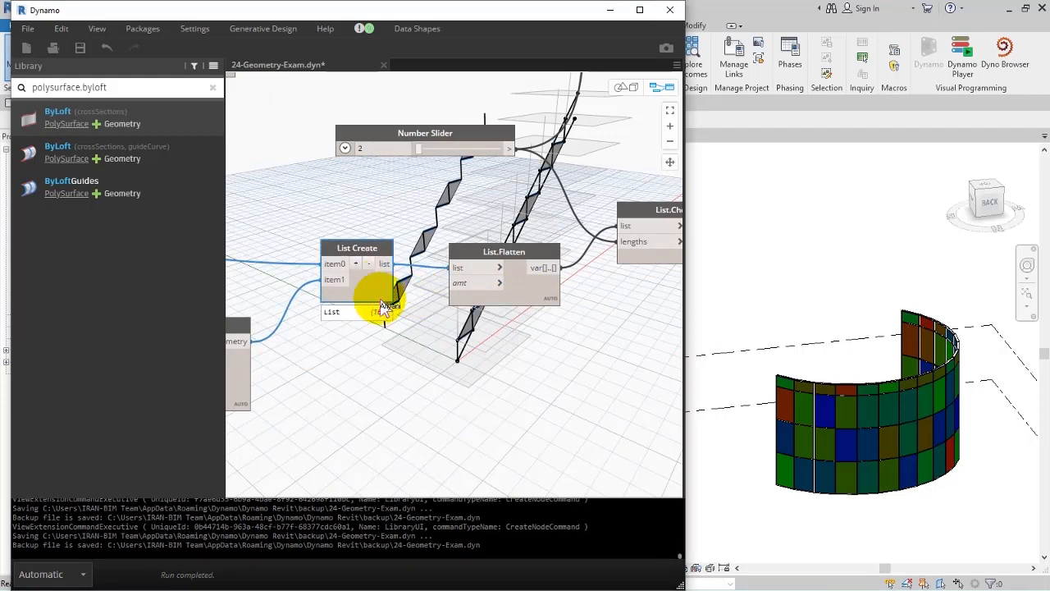
pyautogui.moveTo(392, 320)
pyautogui.click(290, 327)
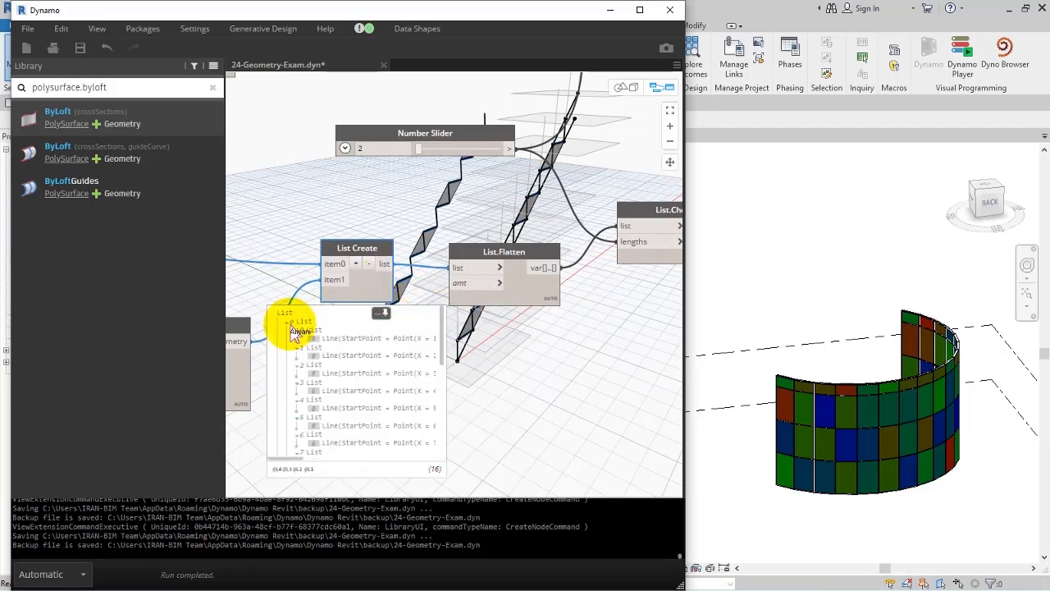
pyautogui.click(292, 330)
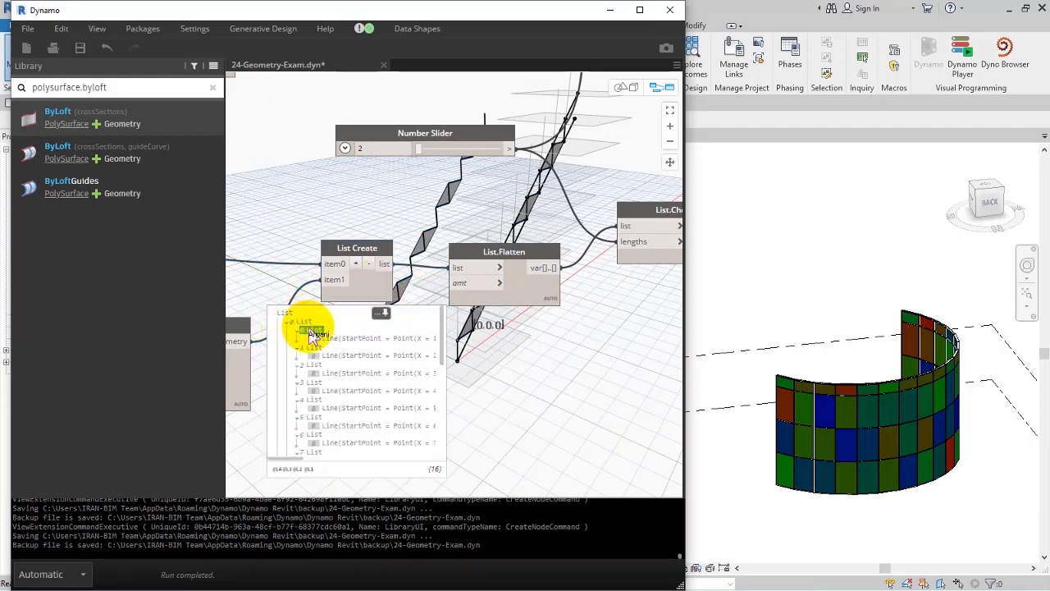
pyautogui.click(309, 330)
pyautogui.click(290, 325)
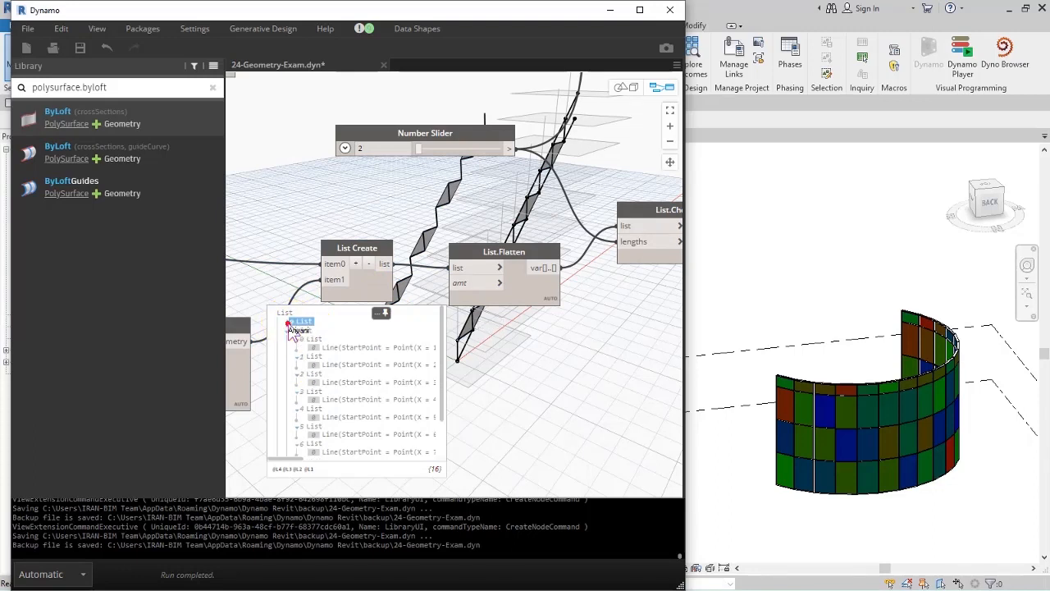
pyautogui.click(348, 321)
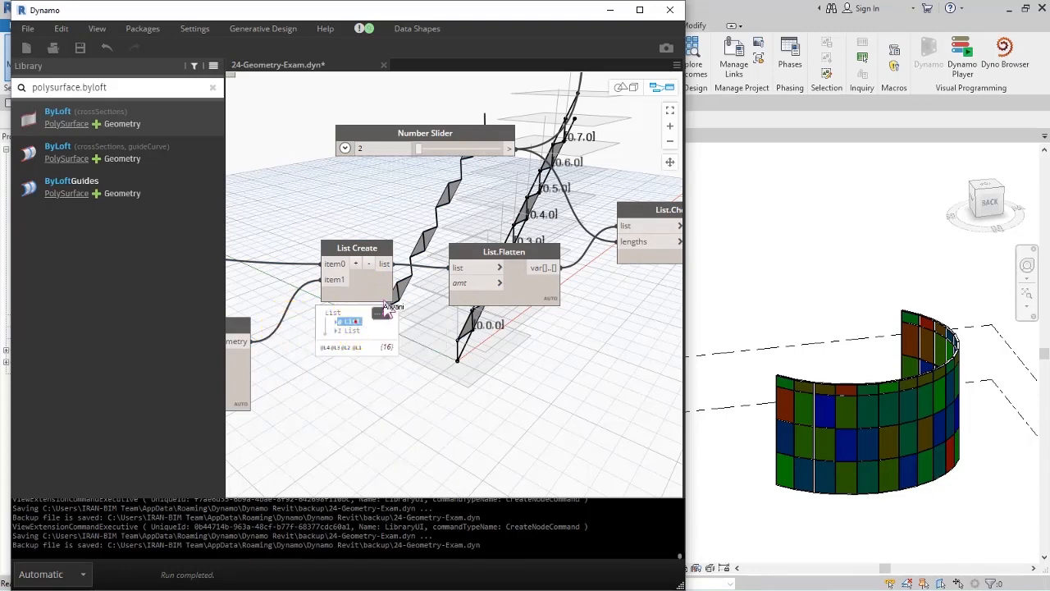
pyautogui.click(364, 330)
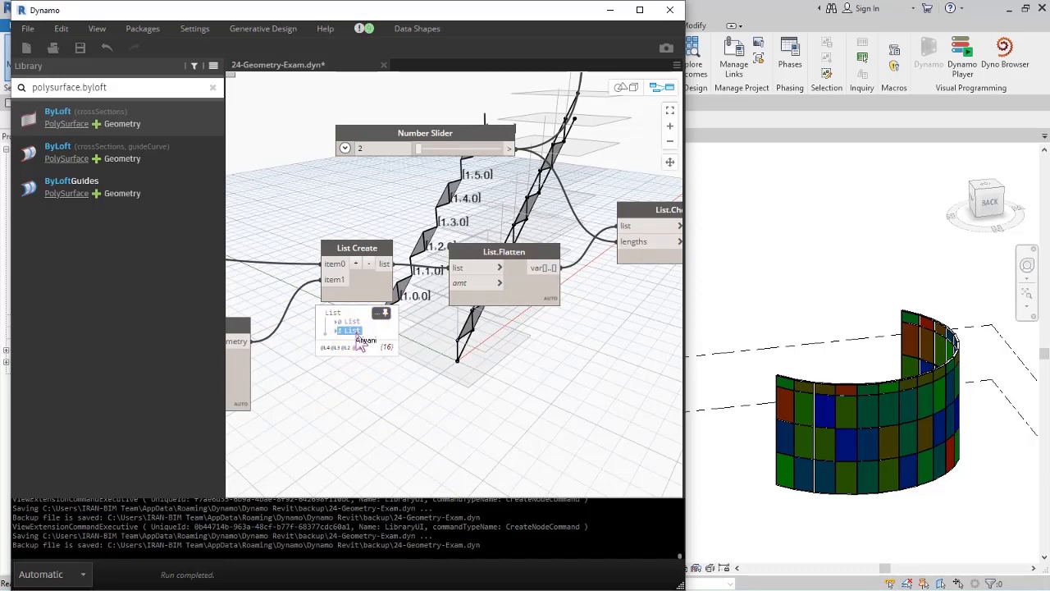
# - Add a List.Transpose node and route the lower List Create's output through it into the lower List.Flatten's list input
pyautogui.rightClick(346, 398)
pyautogui.write('li')
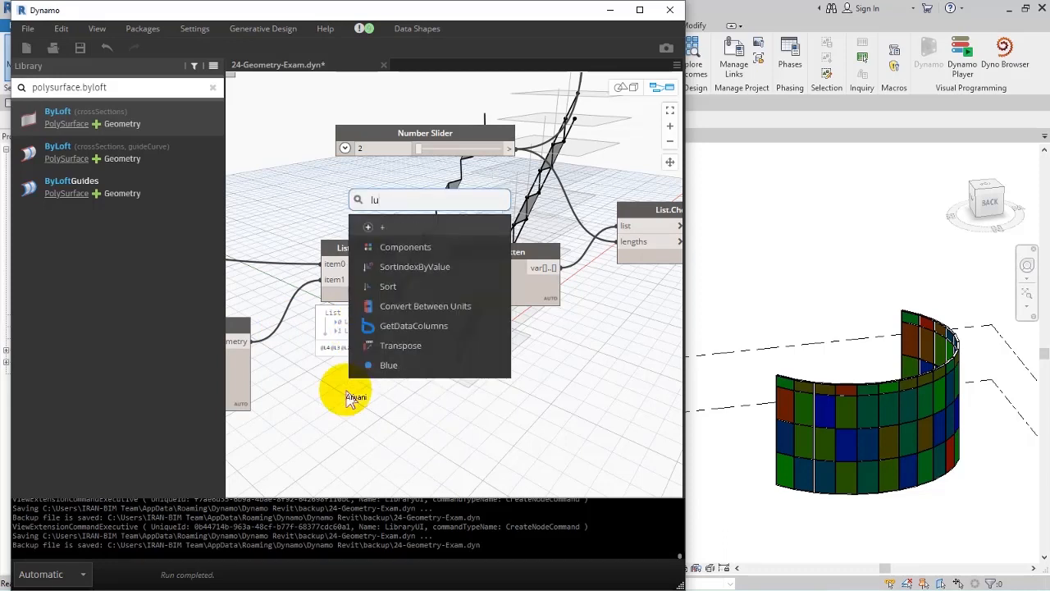
pyautogui.press('BackSpace')
pyautogui.write('ist')
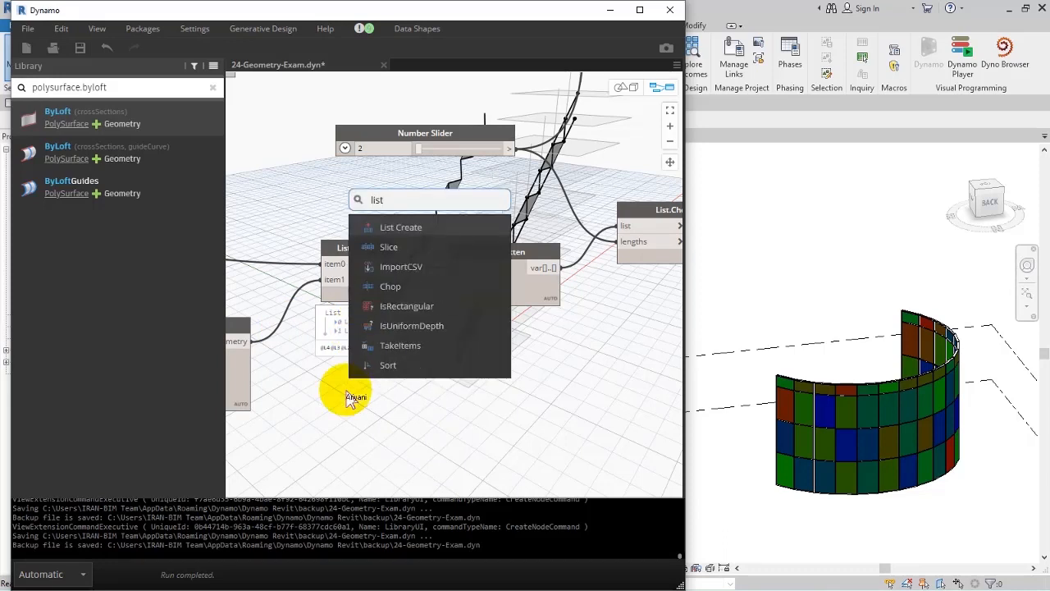
pyautogui.write('.t')
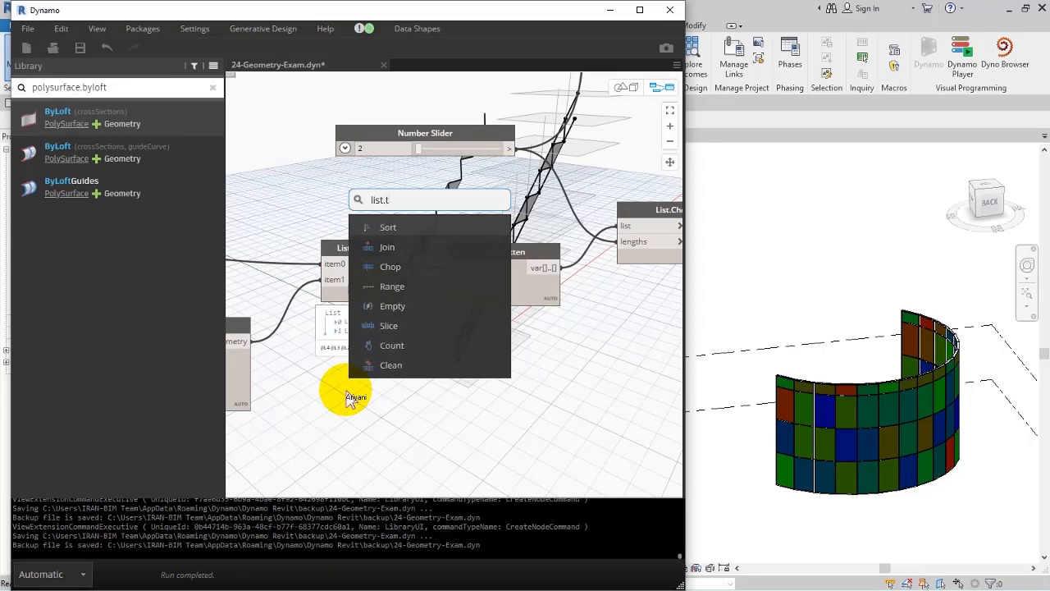
pyautogui.write('rans')
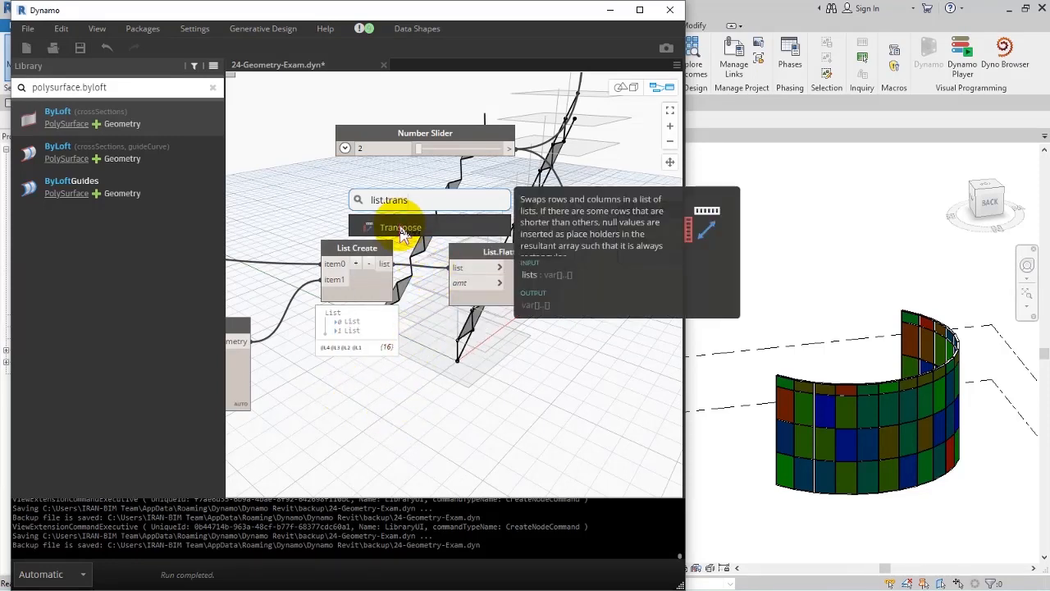
pyautogui.click(402, 233)
pyautogui.moveTo(452, 234); pyautogui.dragTo(469, 379)
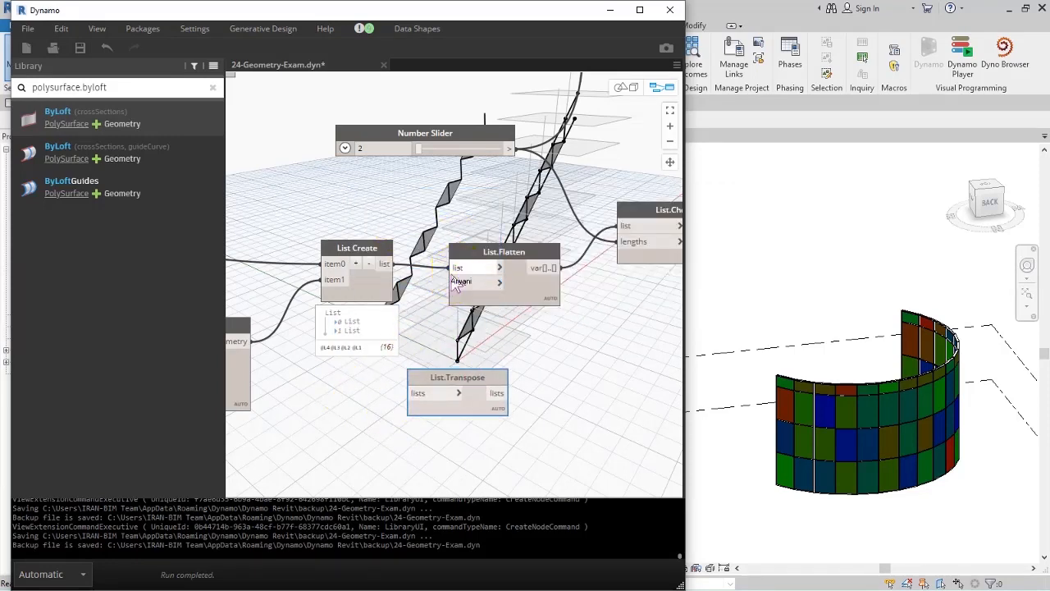
pyautogui.moveTo(456, 285); pyautogui.dragTo(410, 396)
pyautogui.moveTo(450, 294); pyautogui.dragTo(458, 270)
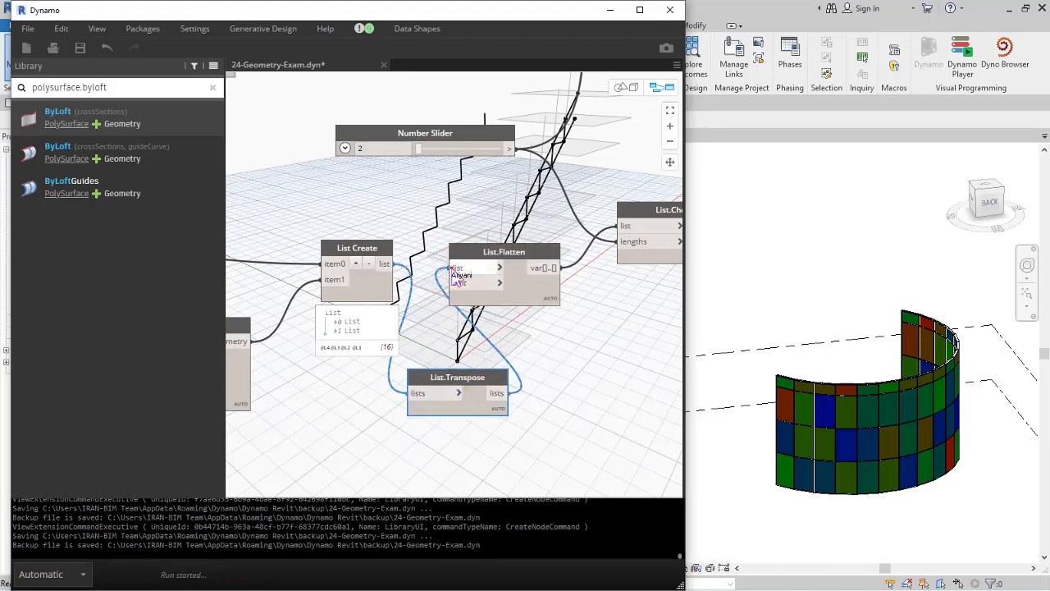
# - Duplicate the List.Transpose node into the upper branch and wire it between the upper List Create and List.Flatten
pyautogui.moveTo(498, 231); pyautogui.dragTo(471, 287, button='middle')
pyautogui.scroll(-4, 459, 344)
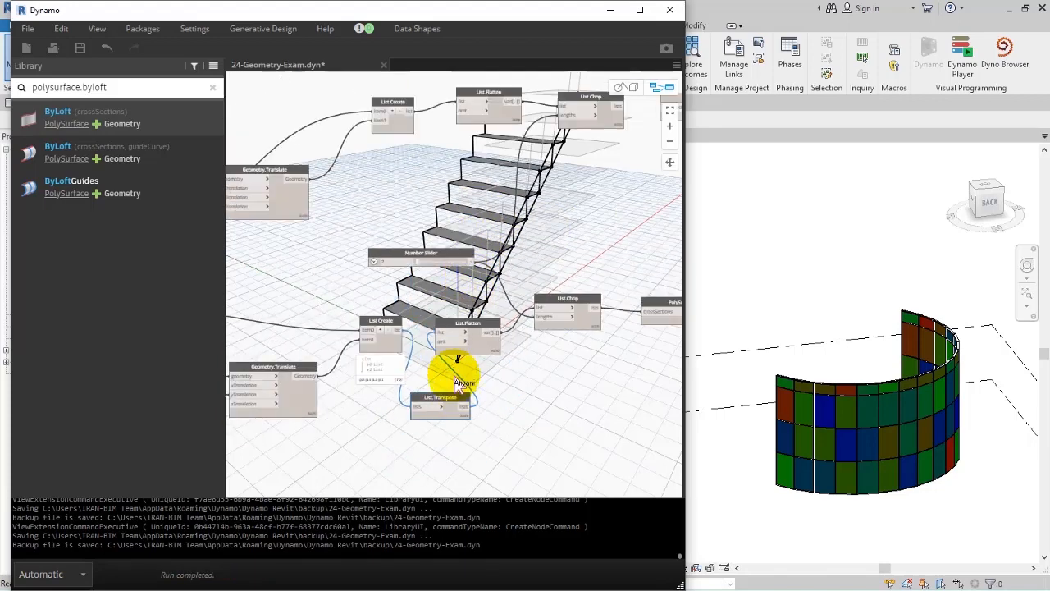
pyautogui.hotkey('ctrl', 'c')
pyautogui.hotkey('ctrl', 'v')
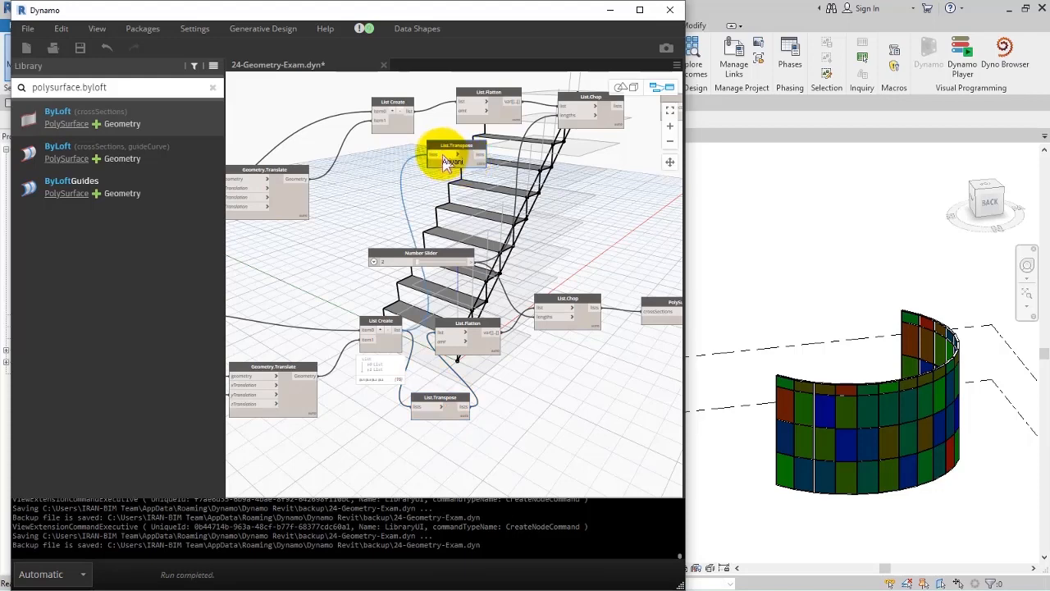
pyautogui.moveTo(436, 154); pyautogui.dragTo(401, 157)
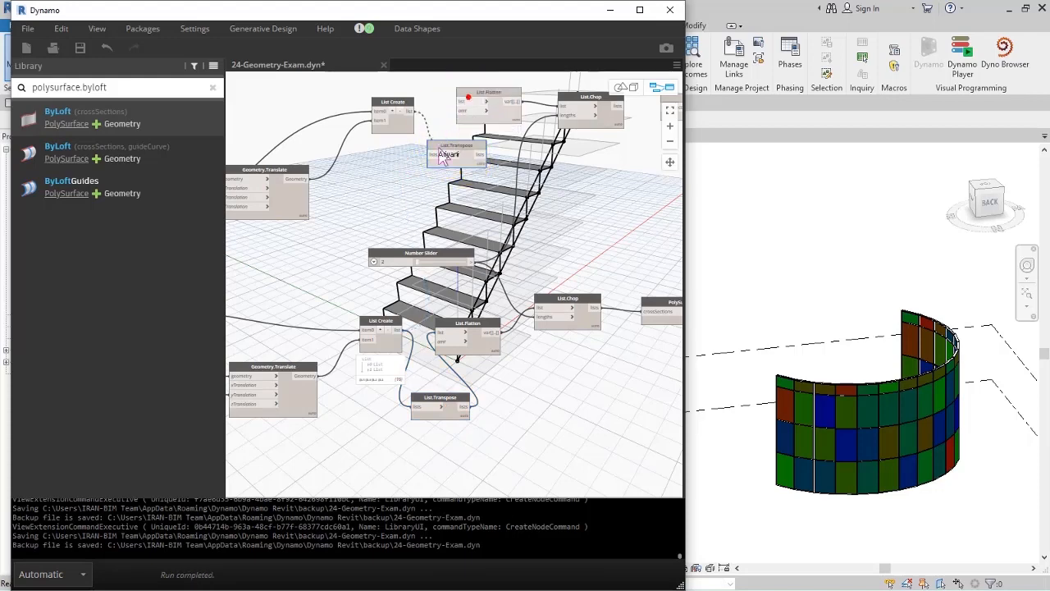
pyautogui.click(432, 154)
pyautogui.click(460, 103)
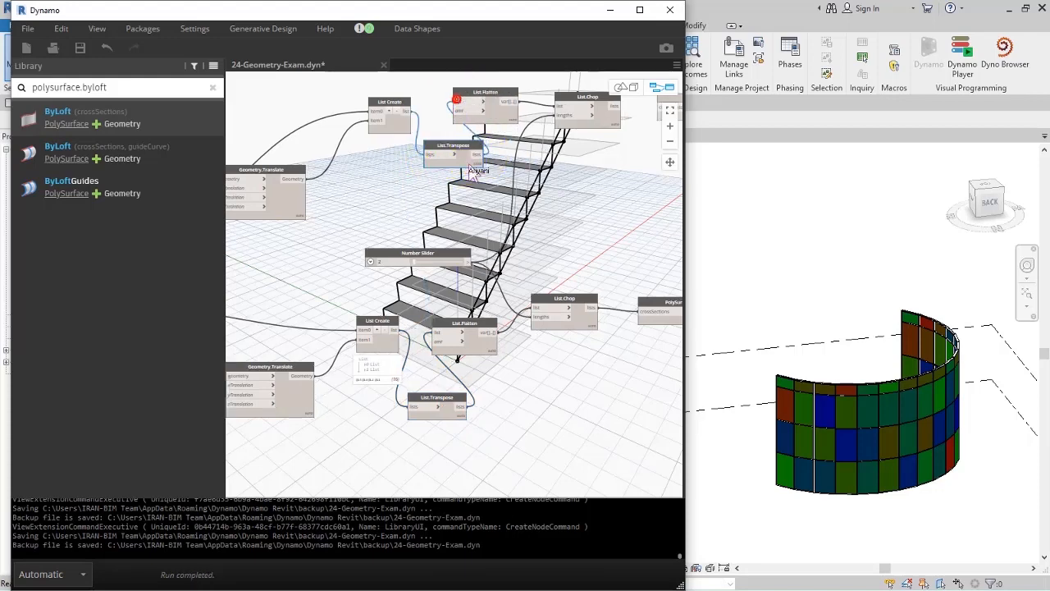
# - Examine the lofted tread and riser surfaces of the whole stair in the 3D preview
pyautogui.moveTo(552, 144); pyautogui.dragTo(347, 228, button='middle')
pyautogui.click(454, 192)
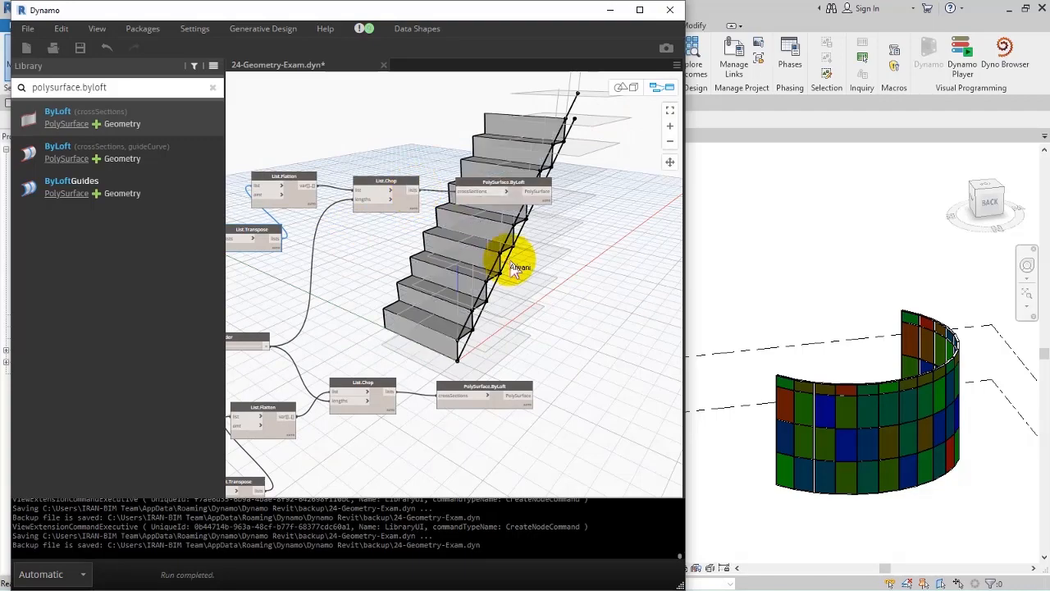
pyautogui.click(626, 88)
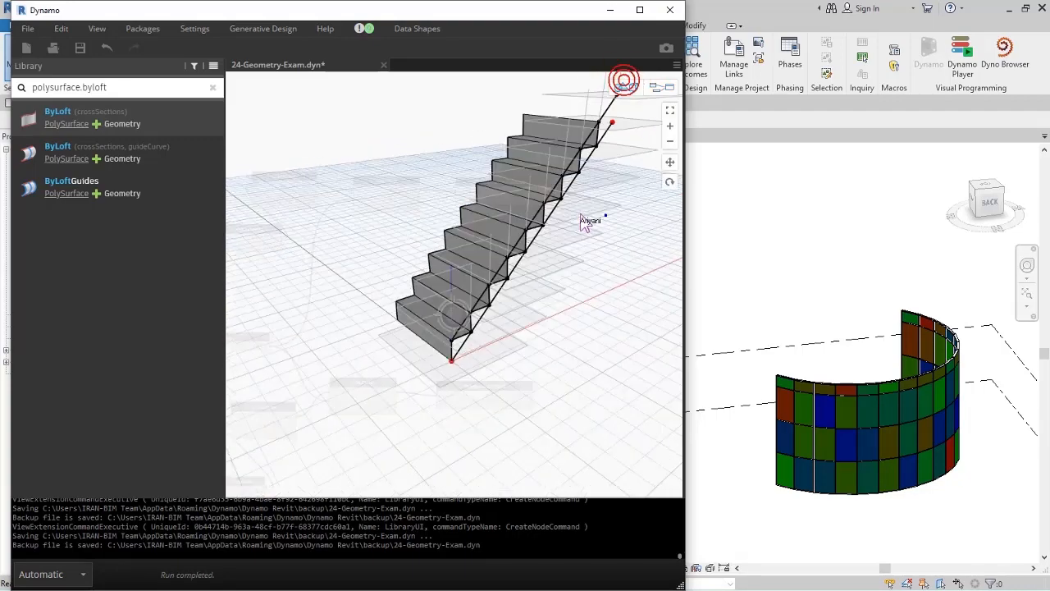
pyautogui.moveTo(586, 222)
pyautogui.mouseDown()
pyautogui.moveTo(465, 200)
pyautogui.moveTo(589, 222)
pyautogui.mouseUp()
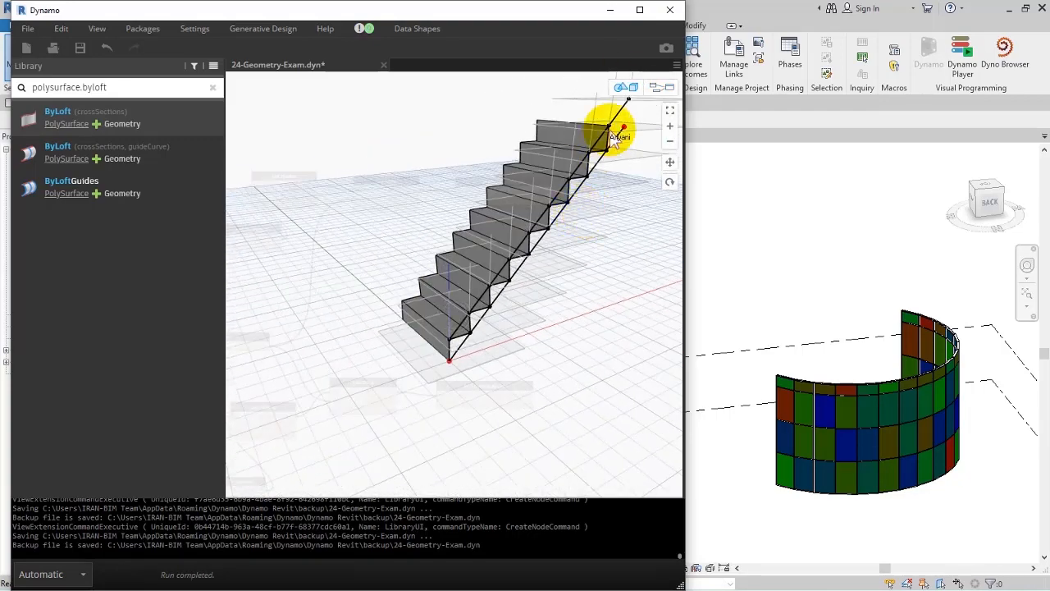
pyautogui.click(662, 87)
# - Set the ارتفاع پله slider that feeds the Point.ByCoordinates z input to 4
pyautogui.scroll(5, 520, 254)
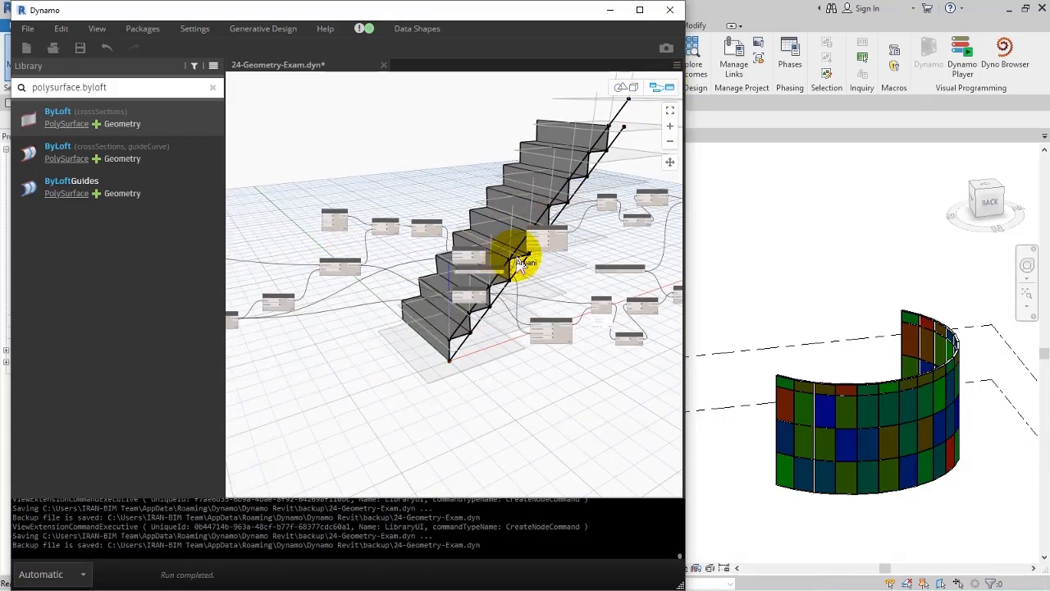
pyautogui.scroll(6, 402, 271)
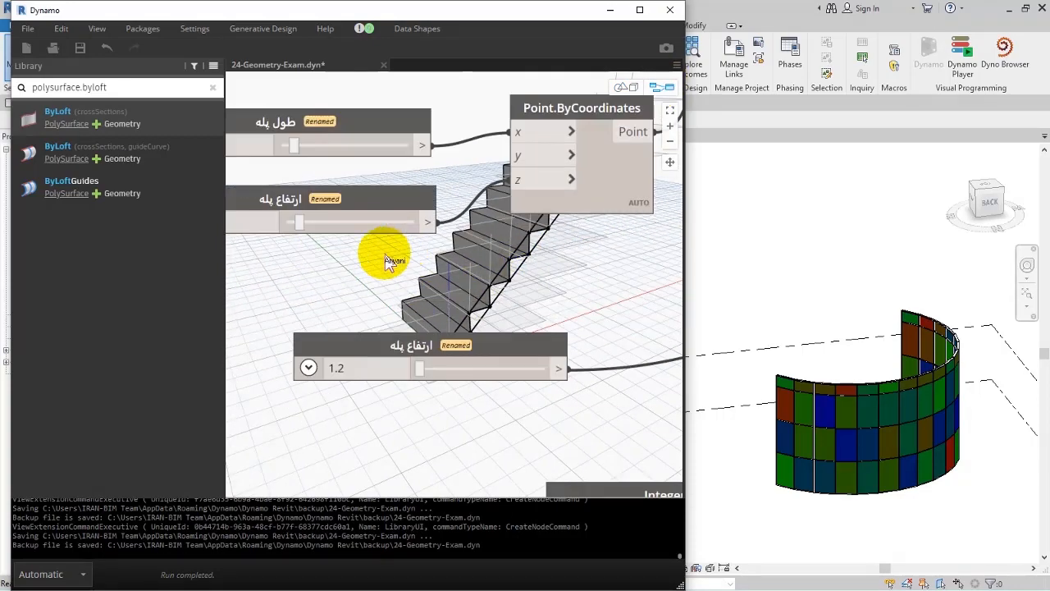
pyautogui.scroll(-1, 415, 281)
pyautogui.moveTo(411, 277); pyautogui.dragTo(409, 272)
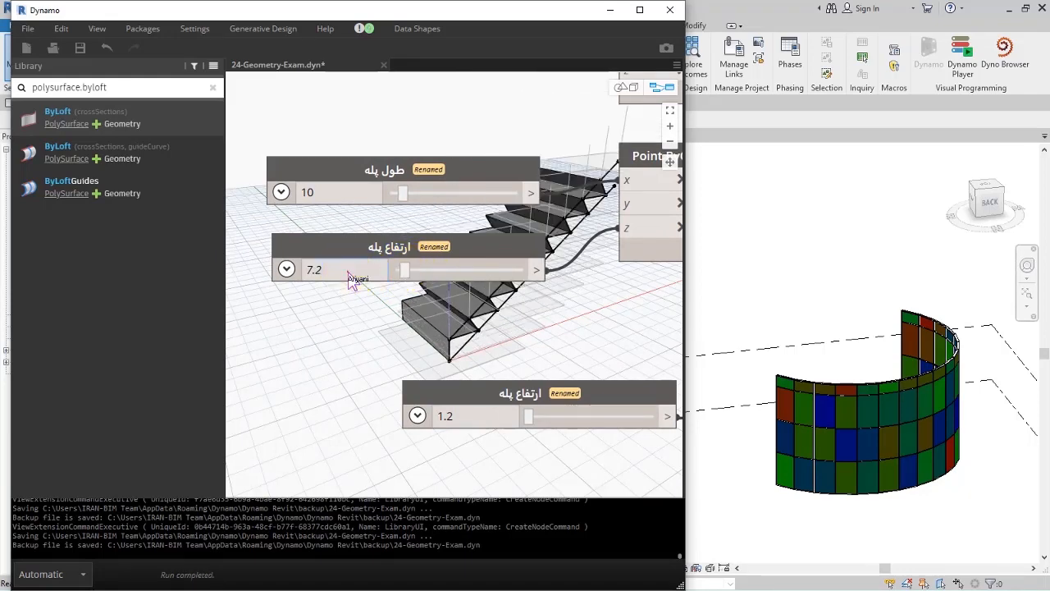
pyautogui.click(341, 199)
# - Set the separate ارتفاع پله slider below the Point.ByCoordinates node to 0.2
pyautogui.moveTo(494, 315); pyautogui.dragTo(381, 233, button='middle')
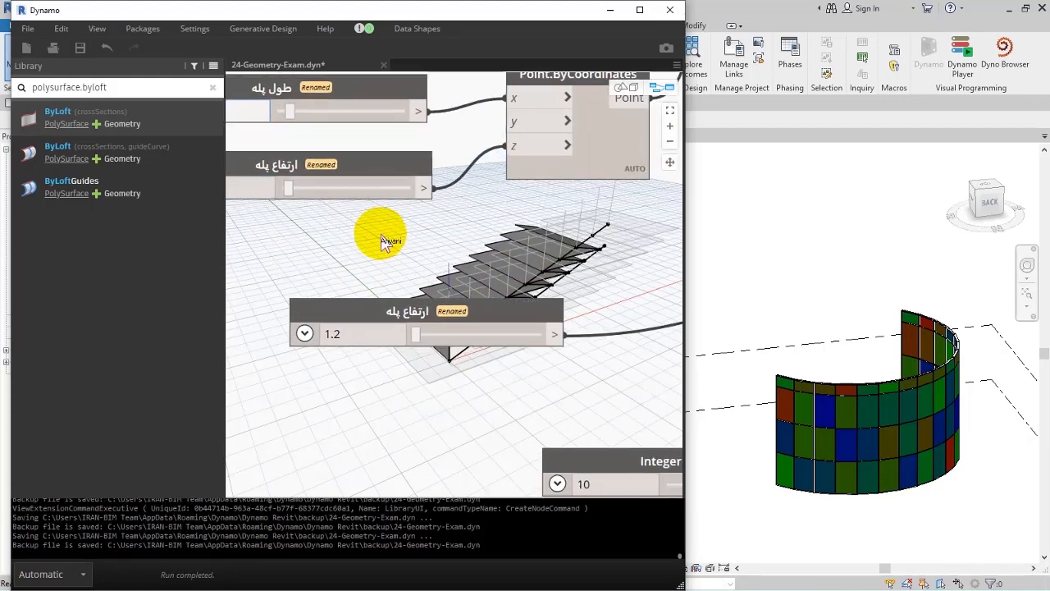
pyautogui.click(370, 334)
pyautogui.write('0.')
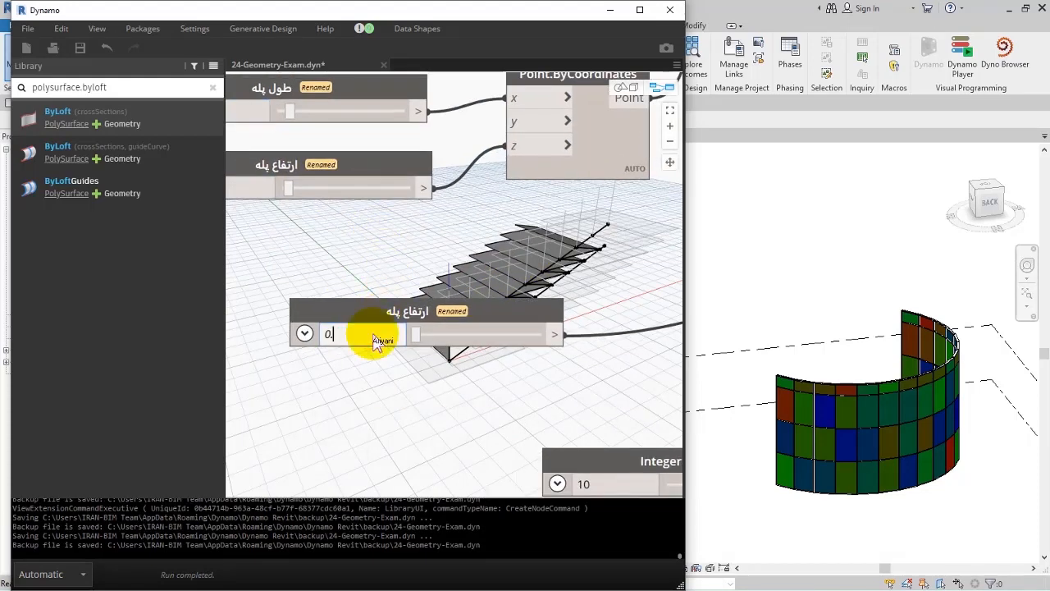
pyautogui.write('2')
pyautogui.click(404, 377)
# - Set the riser height slider (ارتفاع پله) above the Integer Slider to 0.3
pyautogui.moveTo(461, 366); pyautogui.dragTo(433, 287, button='middle')
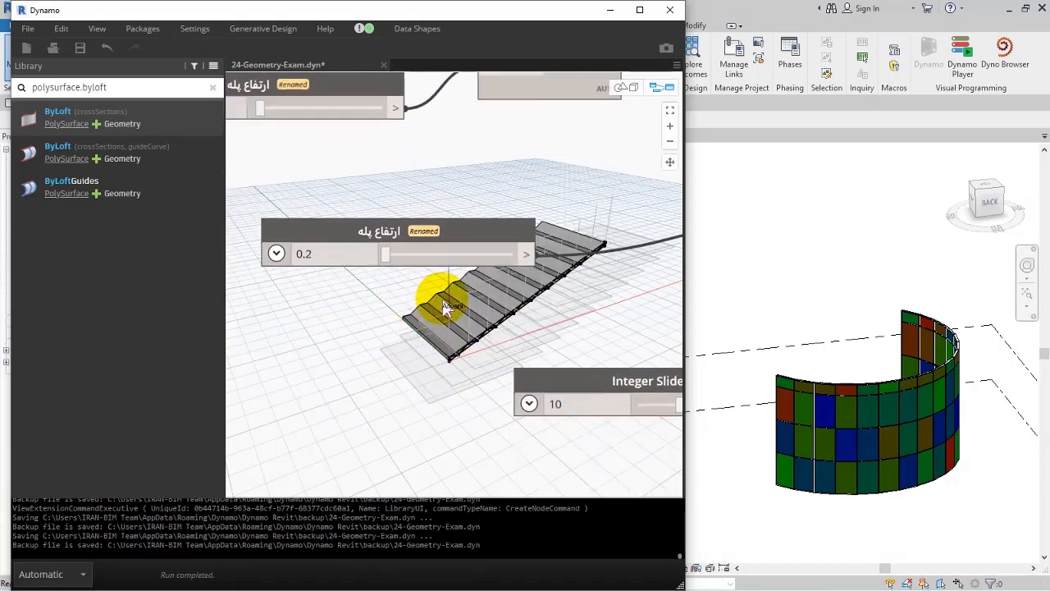
pyautogui.click(337, 261)
pyautogui.write('0.3')
pyautogui.click(367, 318)
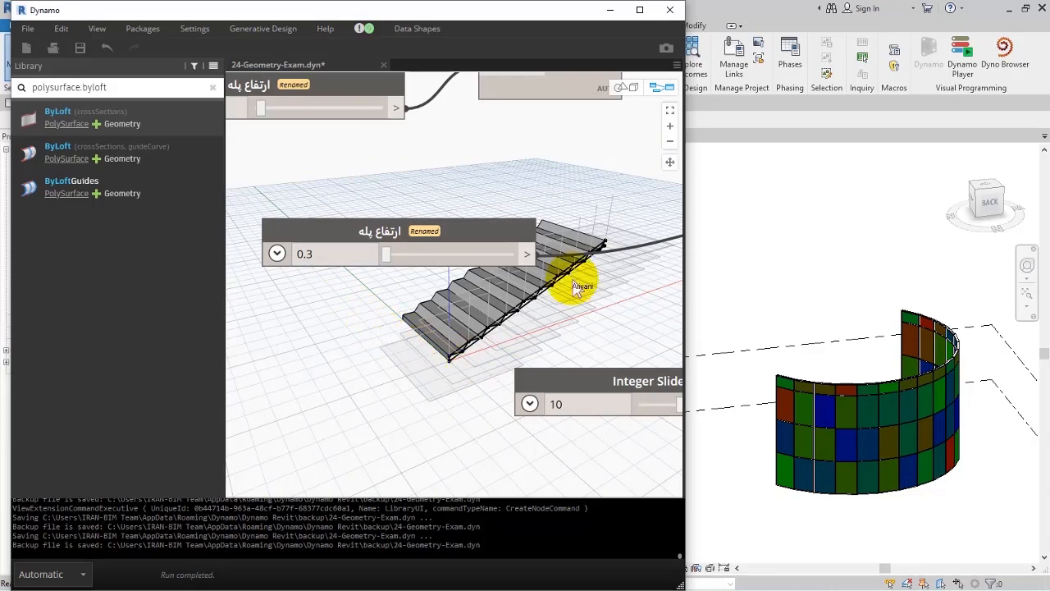
# - Orbit the 3D preview to inspect the stair profile from the side
pyautogui.click(626, 87)
pyautogui.moveTo(538, 311); pyautogui.dragTo(500, 344, button='right')
pyautogui.click(662, 87)
# - Try the riser height slider at 5.8, 0.1 and 0.4, and return it to 0.3
pyautogui.moveTo(393, 260); pyautogui.dragTo(461, 239, button='middle')
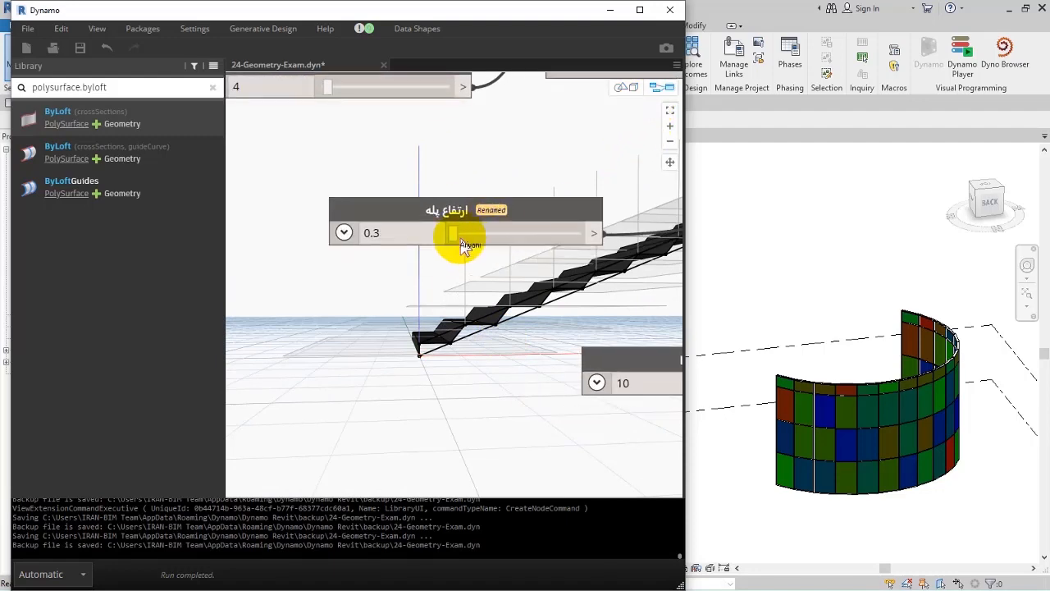
pyautogui.moveTo(461, 244); pyautogui.dragTo(469, 242)
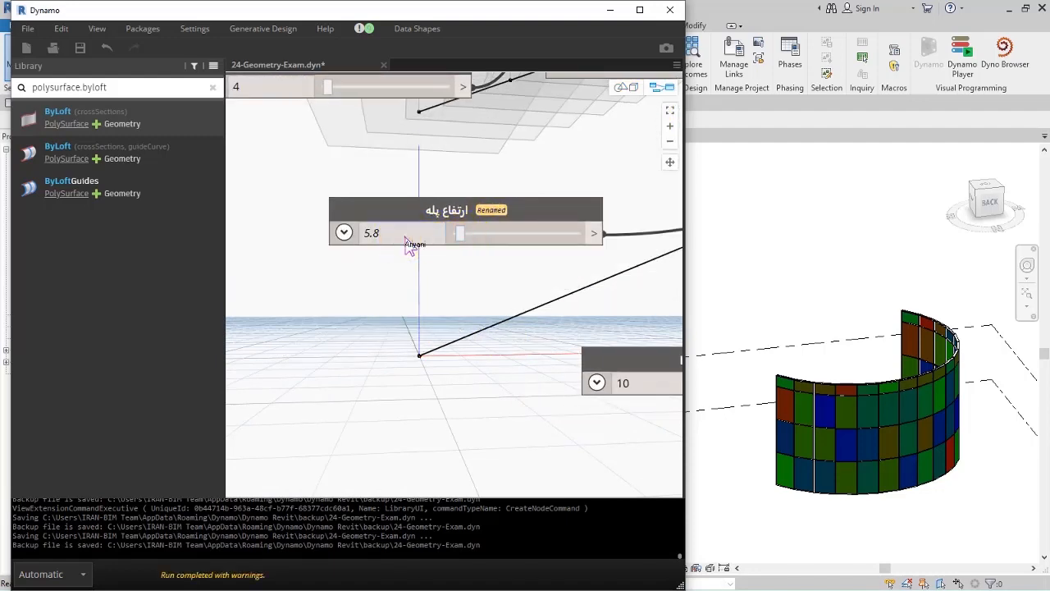
pyautogui.press('Return')
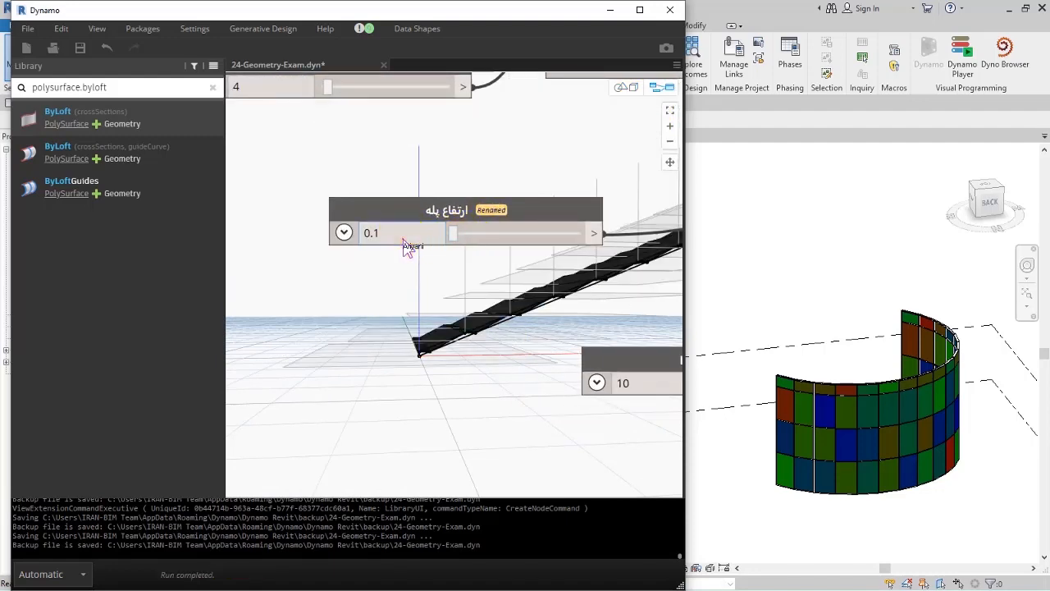
pyautogui.write('4')
pyautogui.press('Return')
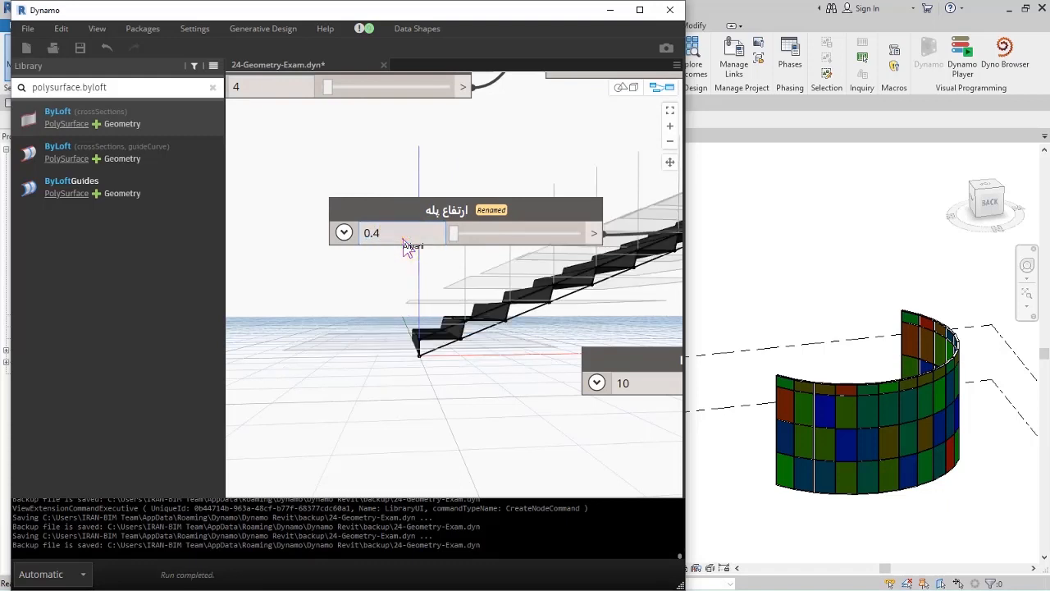
pyautogui.press('Return')
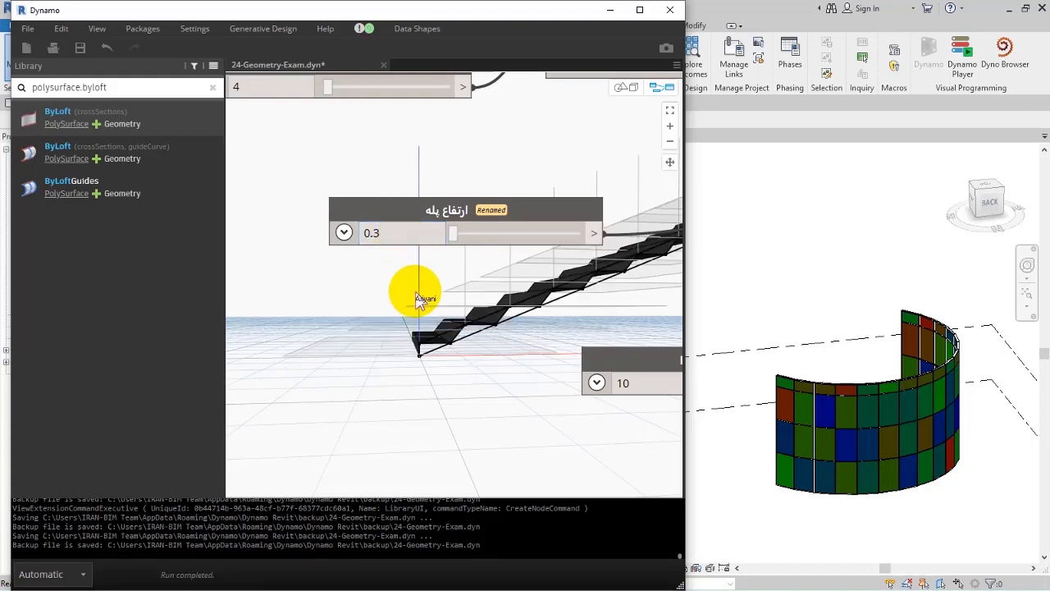
# - Test the Integer Slider for the step count at 12, 15 and 14, and set it back to 10
pyautogui.moveTo(491, 289); pyautogui.dragTo(272, 213, button='middle')
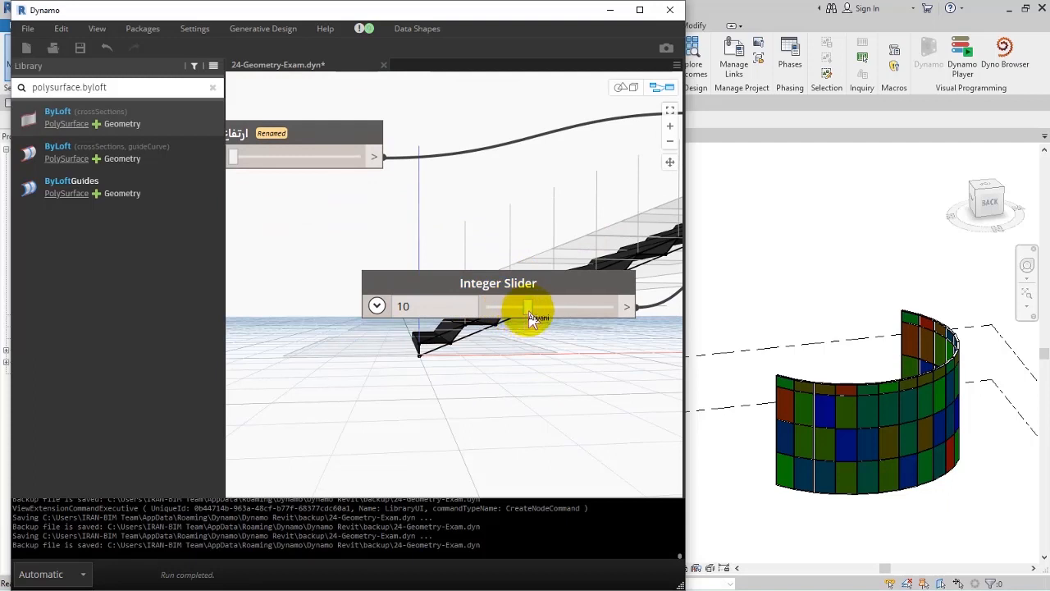
pyautogui.moveTo(542, 308); pyautogui.dragTo(548, 311)
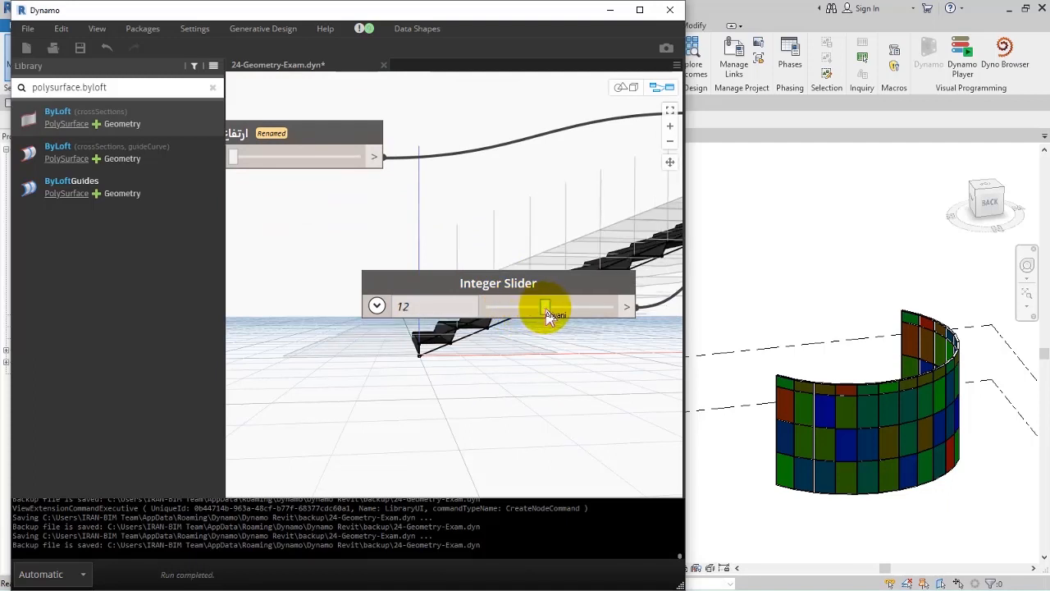
pyautogui.moveTo(537, 333); pyautogui.dragTo(479, 238, button='middle')
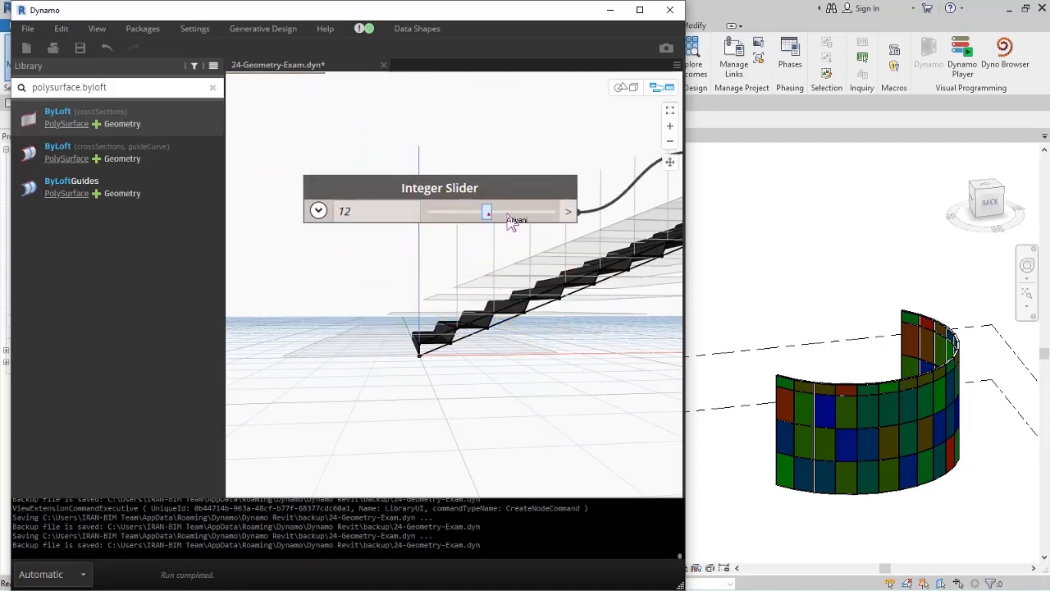
pyautogui.moveTo(507, 217)
pyautogui.mouseDown()
pyautogui.moveTo(525, 216)
pyautogui.moveTo(514, 221)
pyautogui.mouseUp()
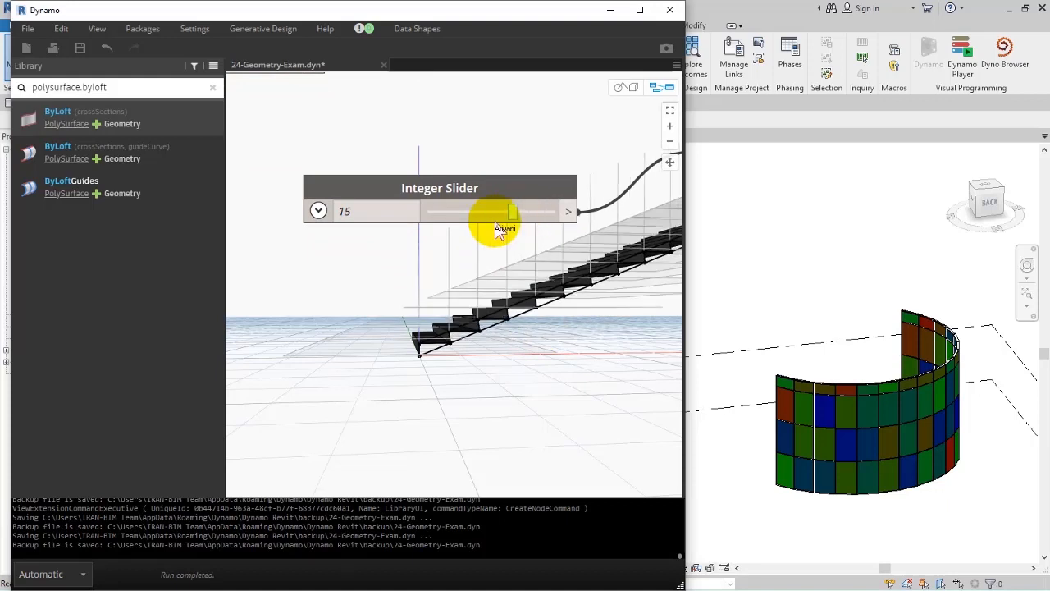
pyautogui.click(355, 217)
pyautogui.write('12')
pyautogui.press('Return')
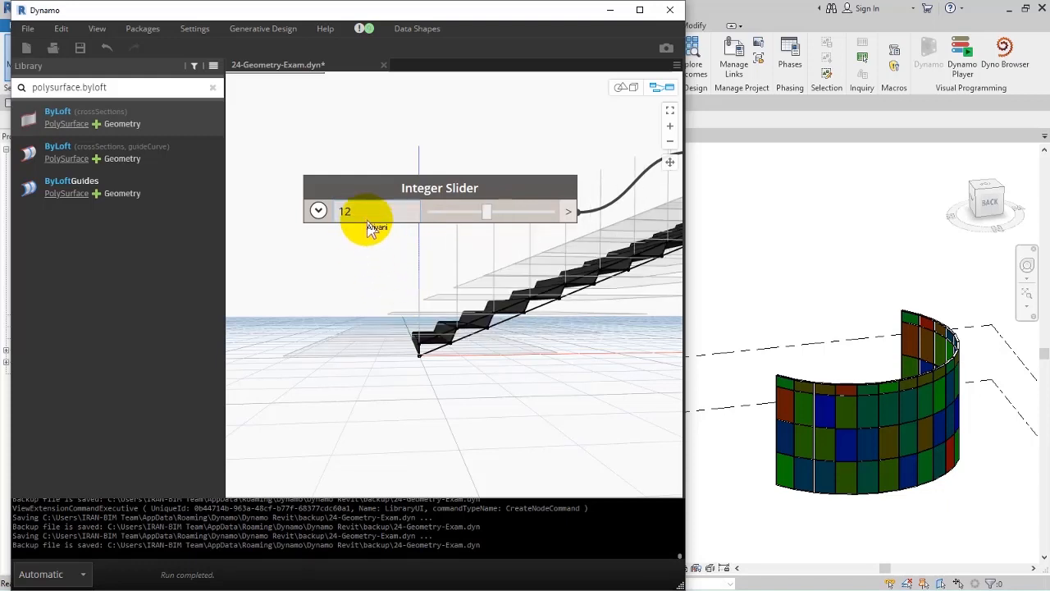
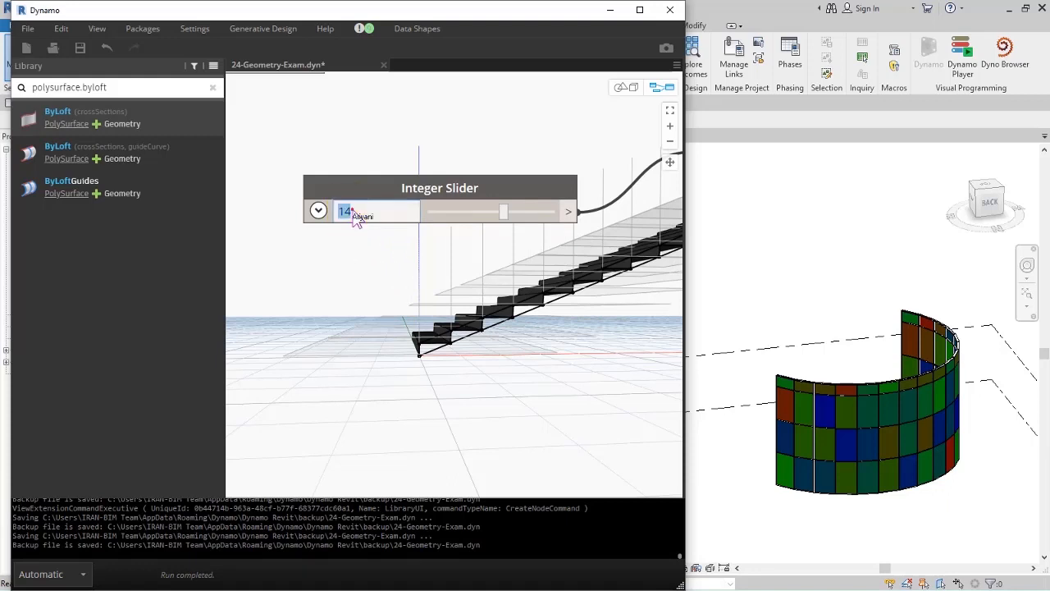
pyautogui.write('0')
pyautogui.press('Return')
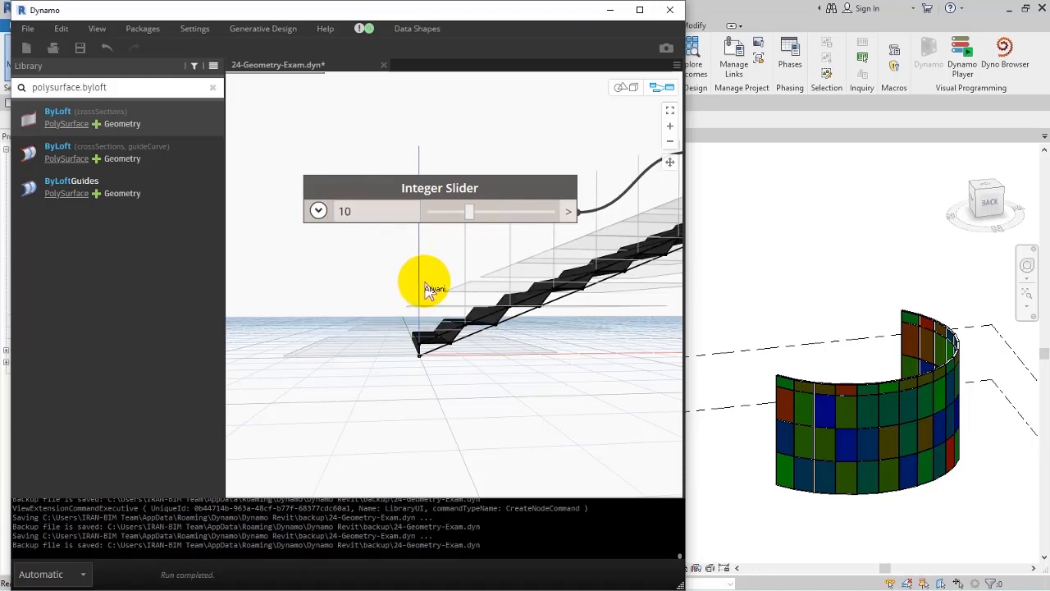
# - Fit the whole graph in view and orbit the 3D preview to examine the stair from the opposite side
pyautogui.scroll(-2, 422, 283)
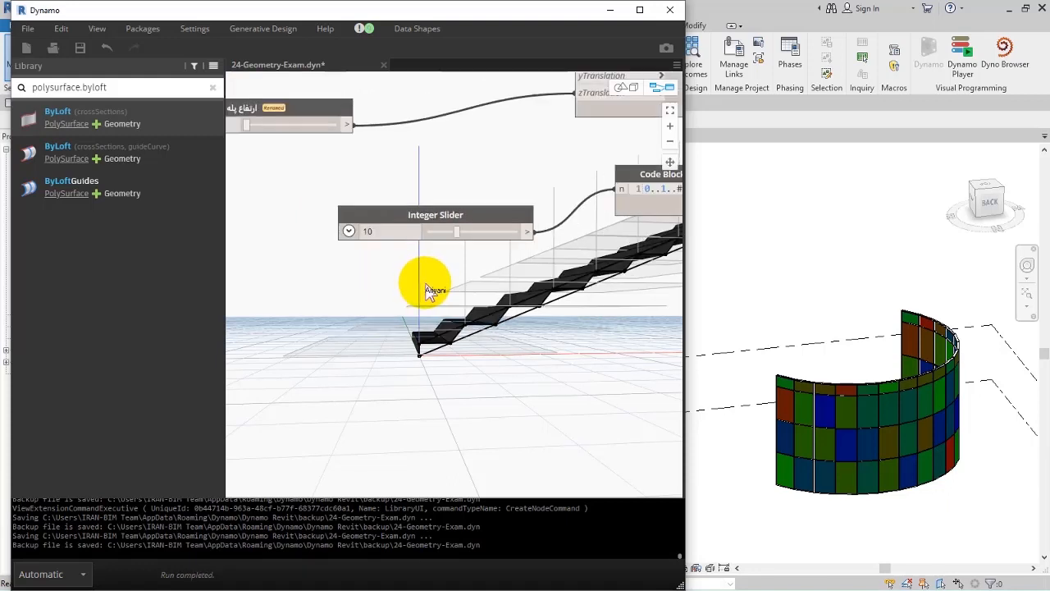
pyautogui.click(669, 112)
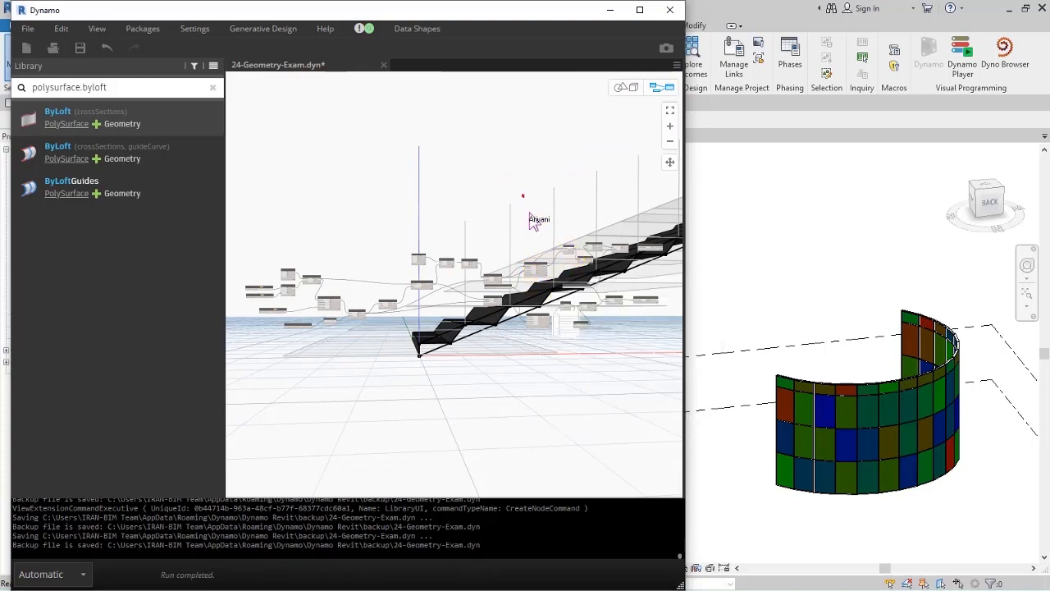
pyautogui.rightClick(539, 256)
pyautogui.click(569, 184)
pyautogui.click(645, 92)
pyautogui.moveTo(335, 298); pyautogui.dragTo(644, 156, button='right')
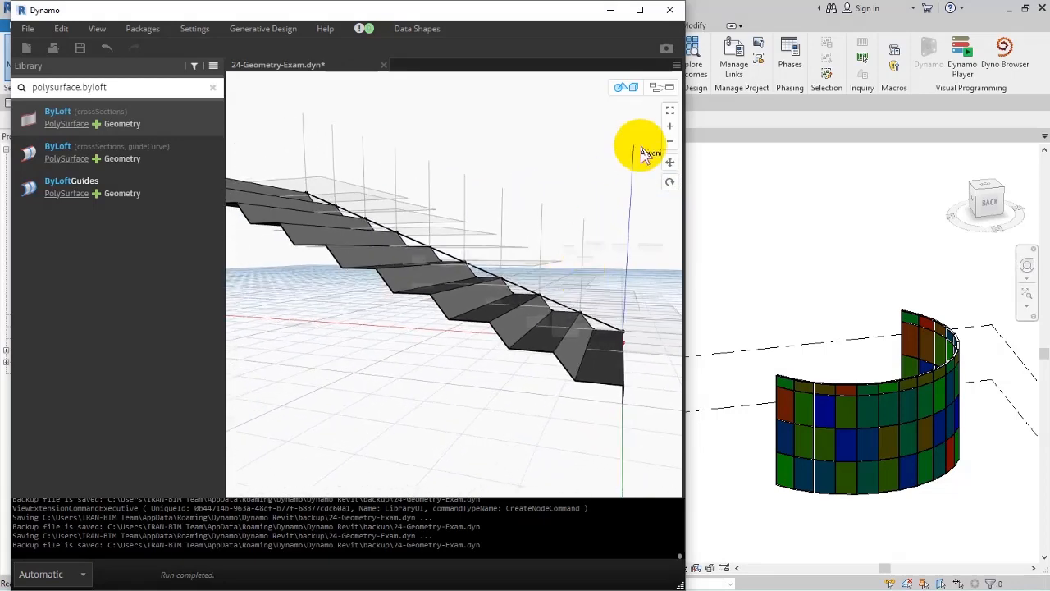
# - Try the Number Slider that feeds the List.Chop lengths at higher values around 11.9 to 13.8 and inspect the lofted stair from above
pyautogui.click(669, 93)
pyautogui.moveTo(577, 217); pyautogui.dragTo(416, 169, button='middle')
pyautogui.scroll(4, 390, 267)
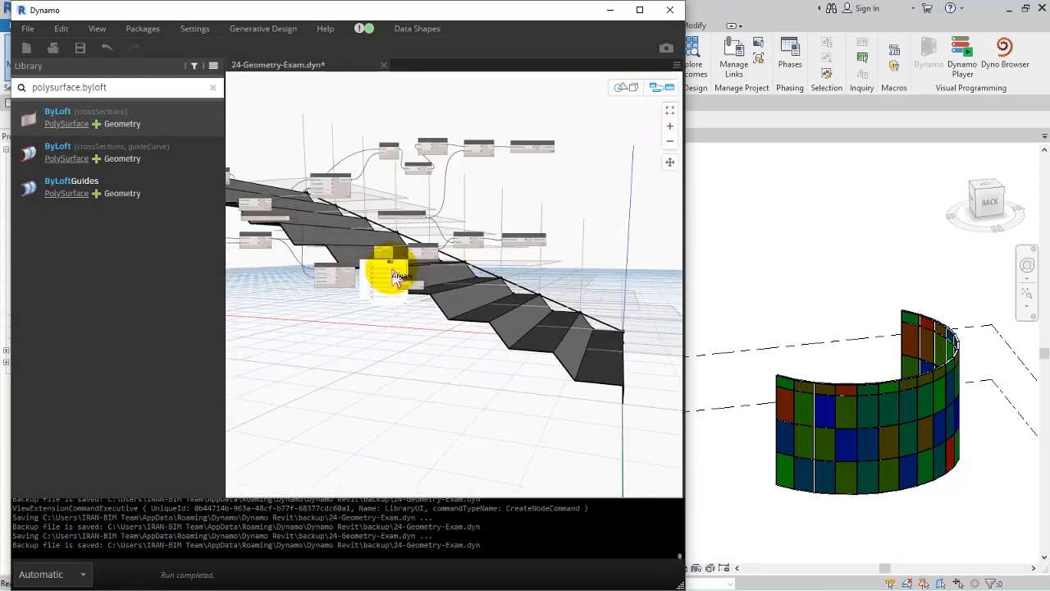
pyautogui.scroll(5, 427, 210)
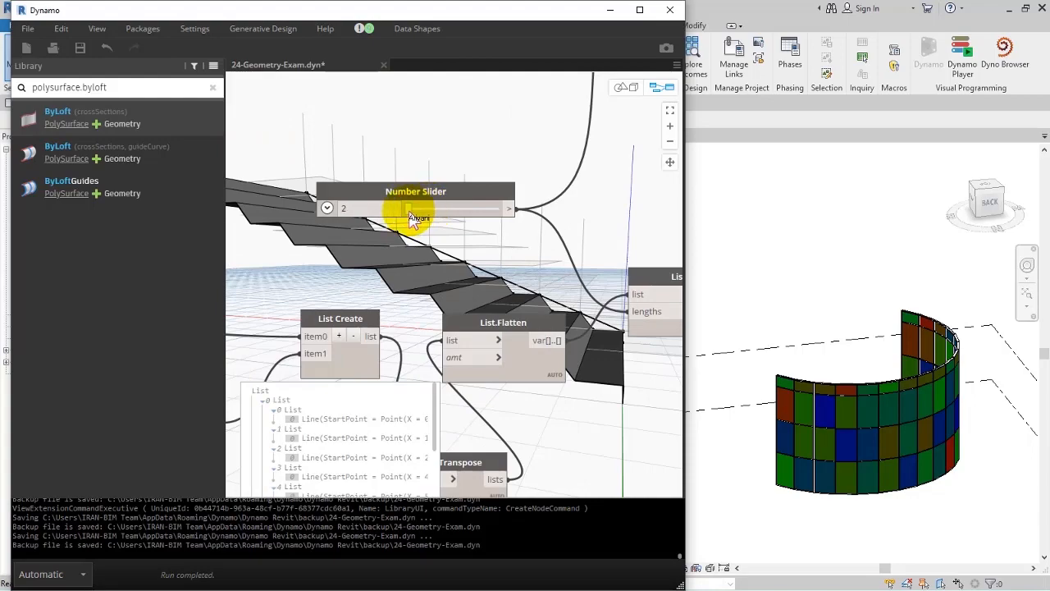
pyautogui.moveTo(410, 215); pyautogui.dragTo(420, 218)
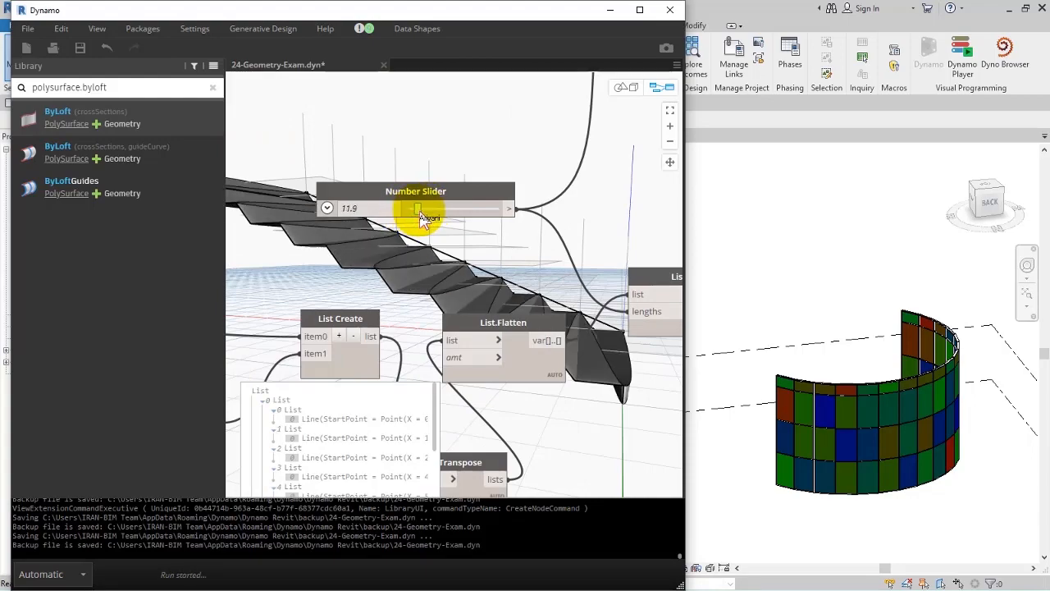
pyautogui.click(626, 88)
pyautogui.moveTo(607, 140); pyautogui.dragTo(566, 232, button='right')
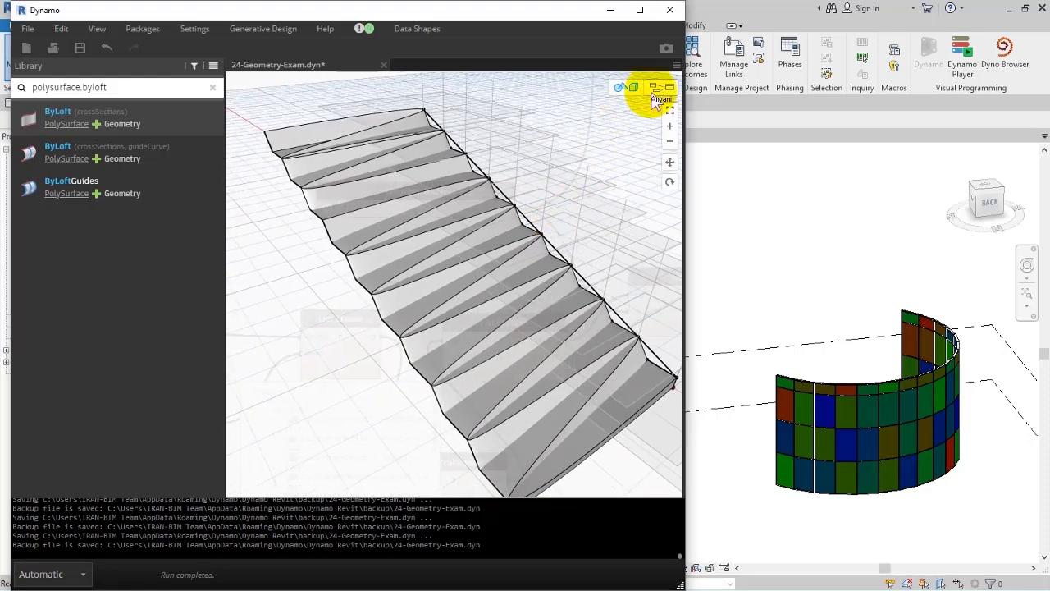
# - Return the Number Slider for the List.Chop lengths to 2
pyautogui.click(657, 91)
pyautogui.moveTo(423, 227); pyautogui.dragTo(446, 330, button='middle')
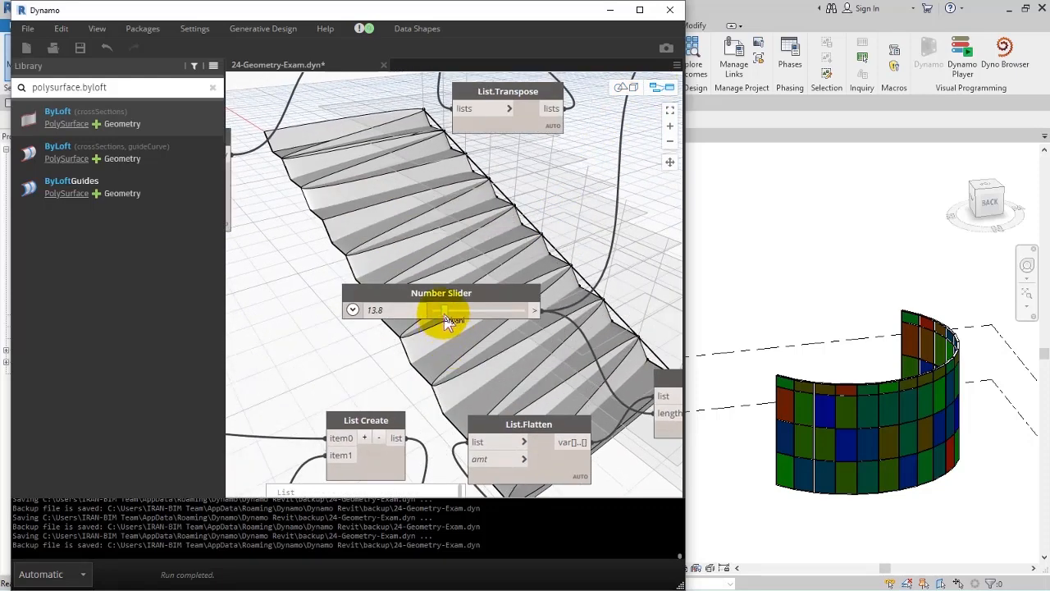
pyautogui.moveTo(446, 322); pyautogui.dragTo(430, 321)
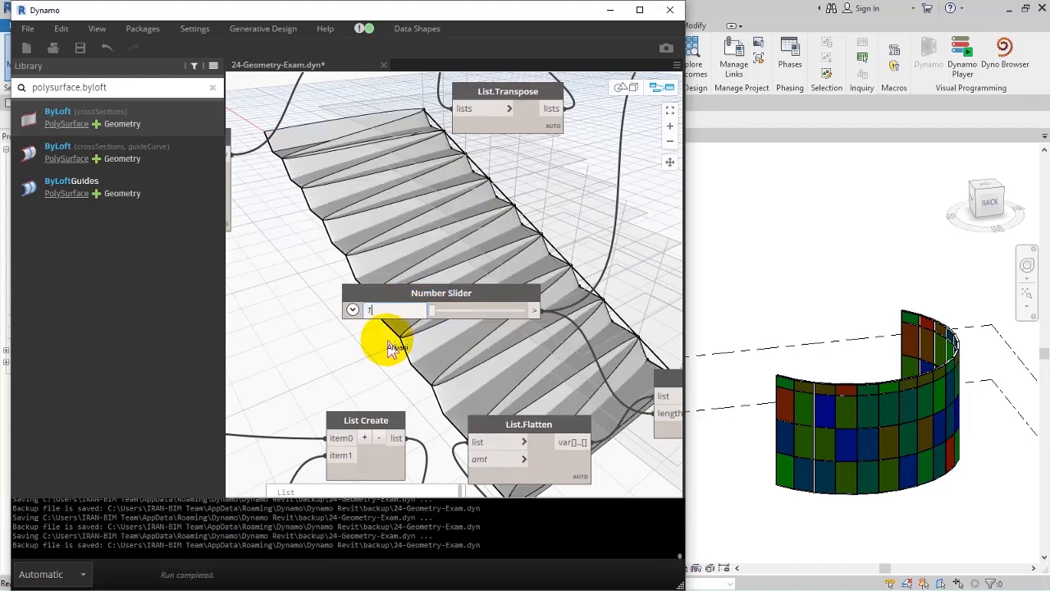
pyautogui.click(379, 331)
pyautogui.click(376, 351)
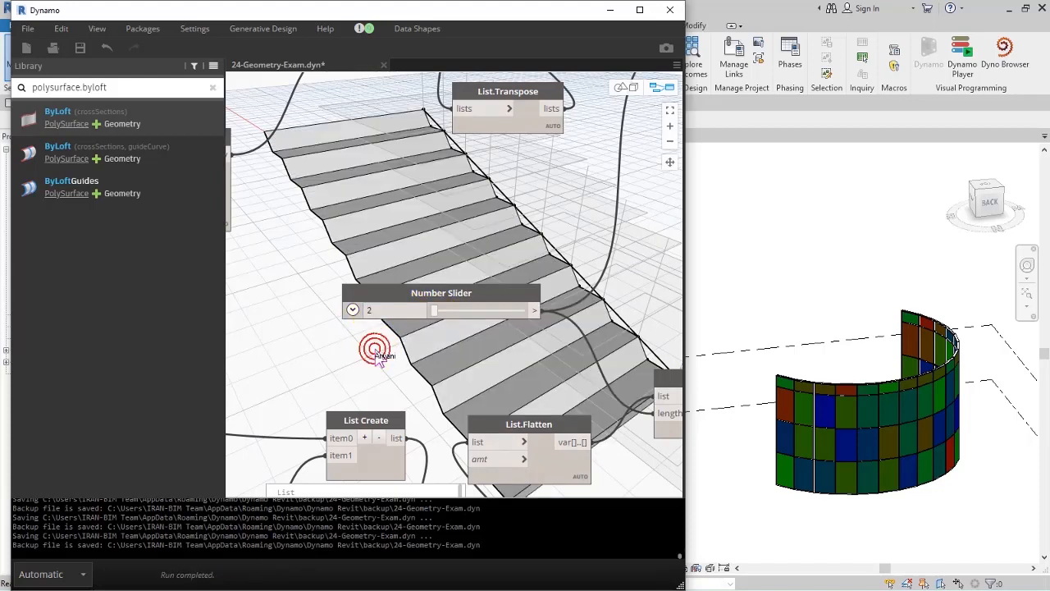
# - Set the height slider feeding Point.ByCoordinates to 10 and the separate riser height slider to 1.2, and inspect the stair
pyautogui.moveTo(391, 358); pyautogui.dragTo(513, 215, button='middle')
pyautogui.moveTo(518, 346); pyautogui.dragTo(471, 276, button='middle')
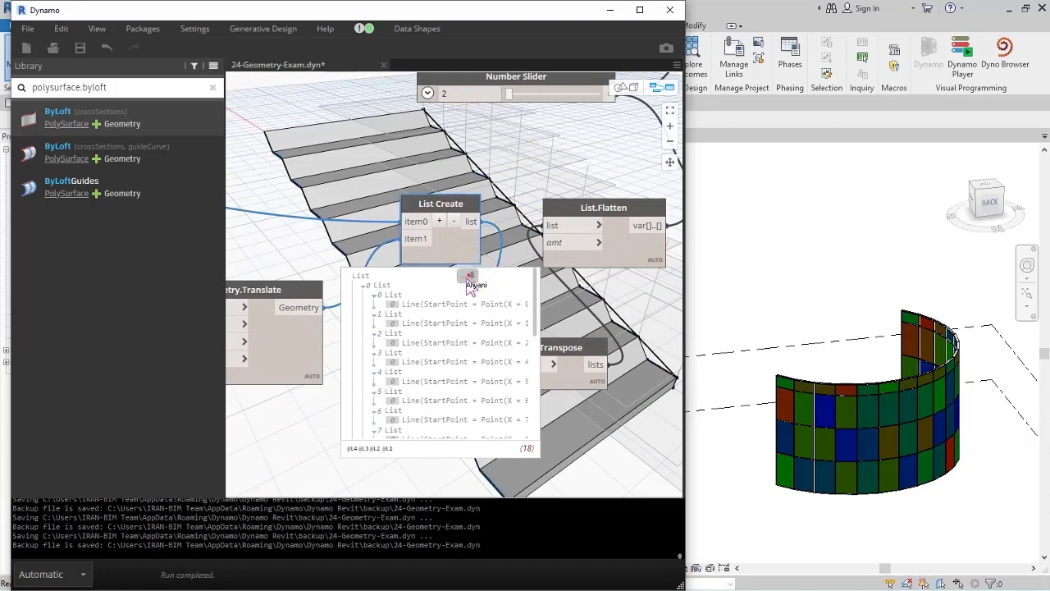
pyautogui.scroll(-8, 469, 285)
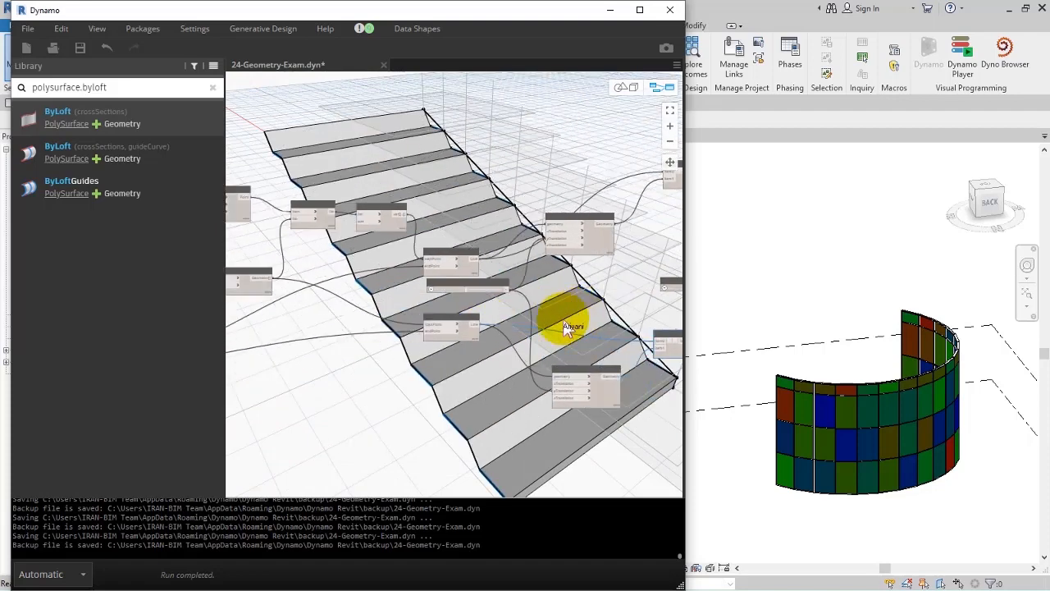
pyautogui.scroll(-6, 499, 321)
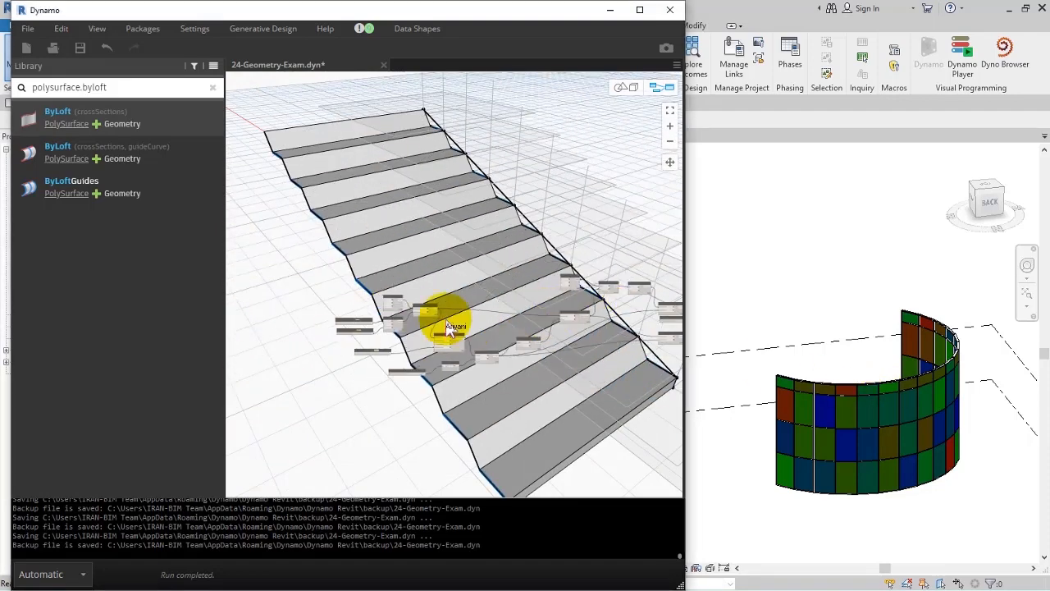
pyautogui.scroll(6, 419, 371)
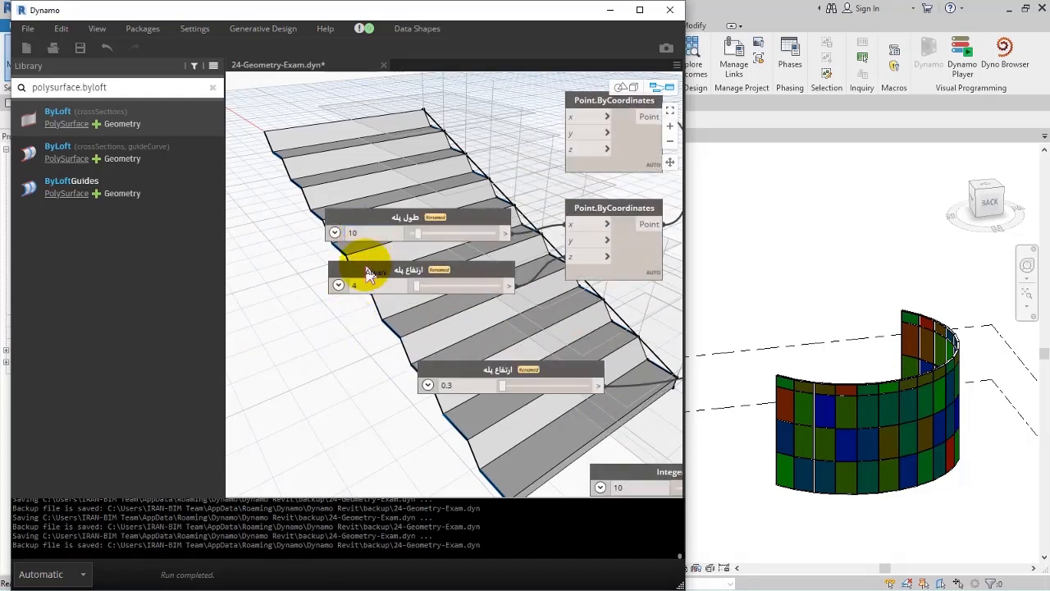
pyautogui.write('0')
pyautogui.click(469, 393)
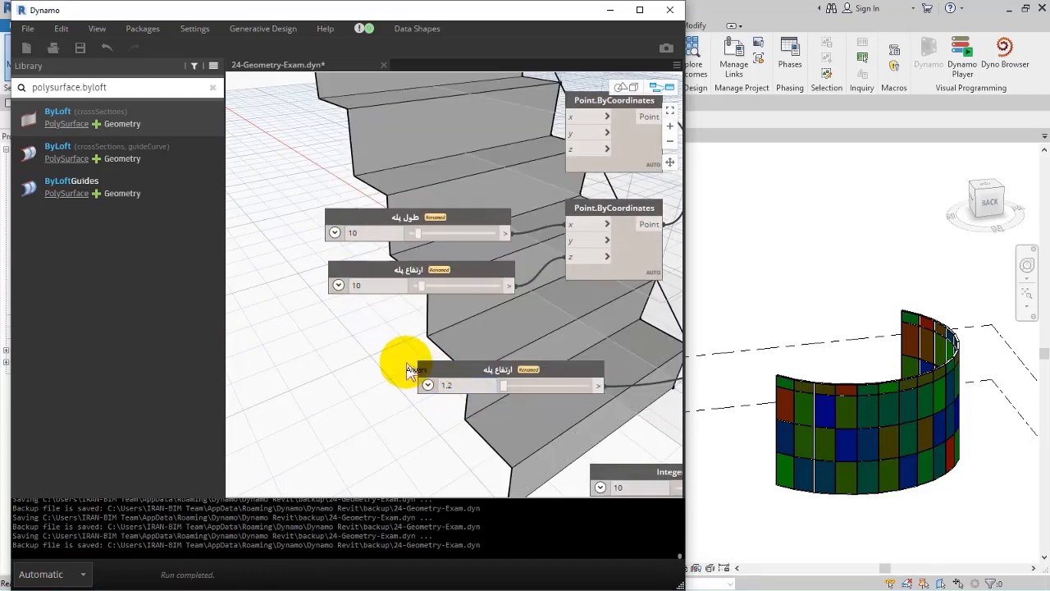
pyautogui.scroll(-5, 406, 361)
pyautogui.click(626, 87)
pyautogui.moveTo(574, 176); pyautogui.dragTo(558, 229, button='right')
pyautogui.scroll(-3, 484, 250)
# - Search the library for Surface.Thicken and add the version with a single thickness input to the graph
pyautogui.click(661, 89)
pyautogui.moveTo(596, 249); pyautogui.dragTo(246, 213, button='middle')
pyautogui.moveTo(652, 295); pyautogui.dragTo(337, 293, button='middle')
pyautogui.scroll(2, 492, 294)
pyautogui.scroll(3, 492, 294)
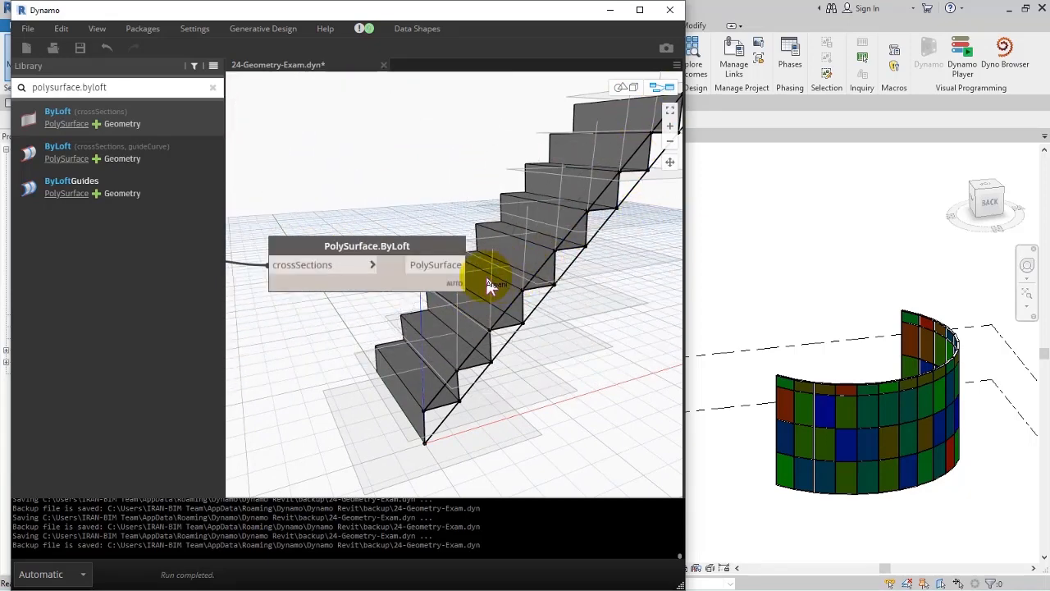
pyautogui.click(406, 284)
pyautogui.click(349, 176)
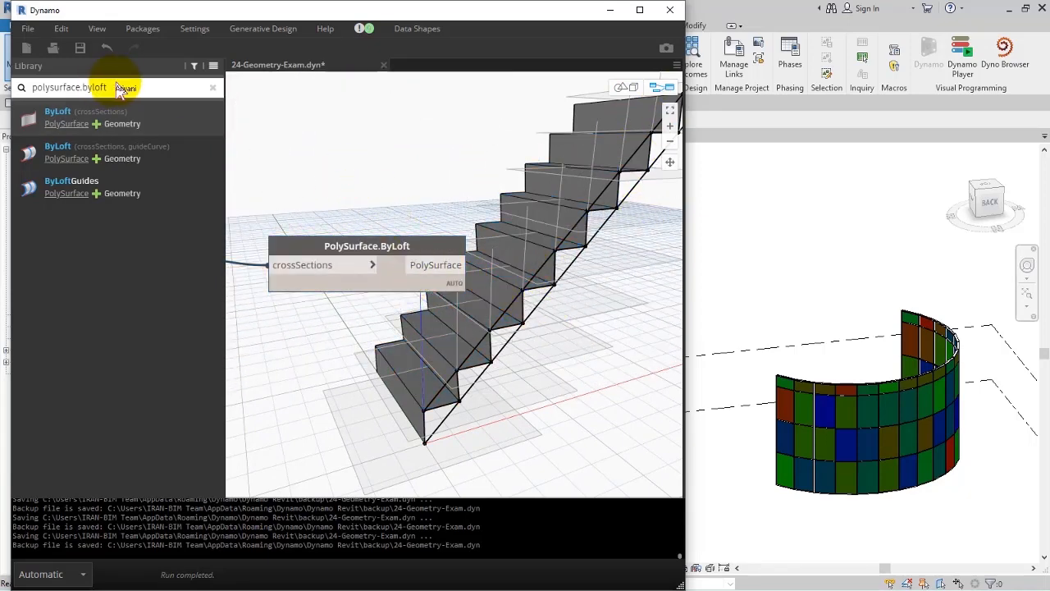
pyautogui.click(13, 95)
pyautogui.write('surface ')
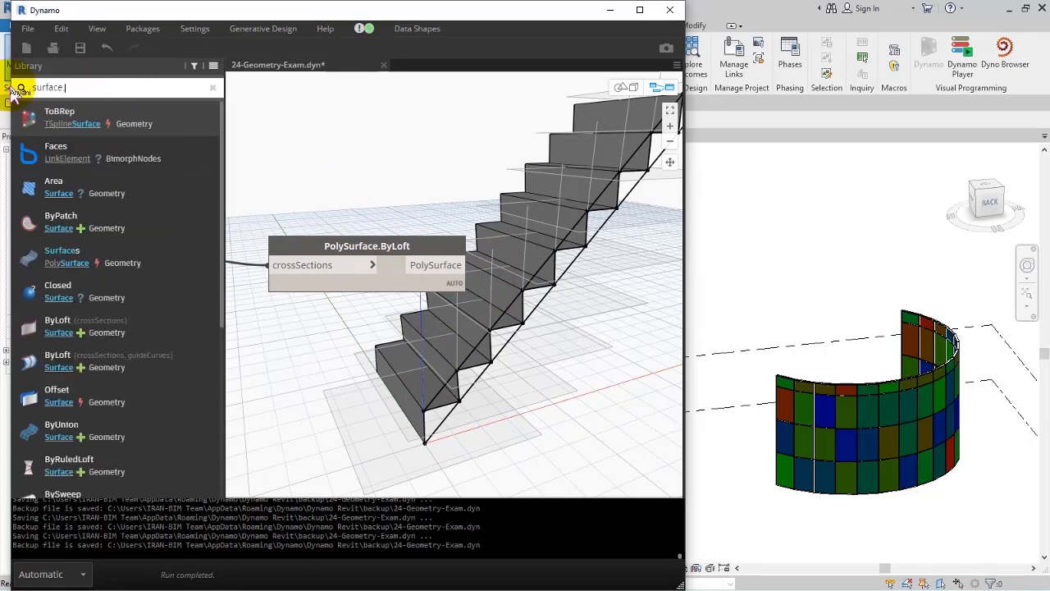
pyautogui.write('.thick')
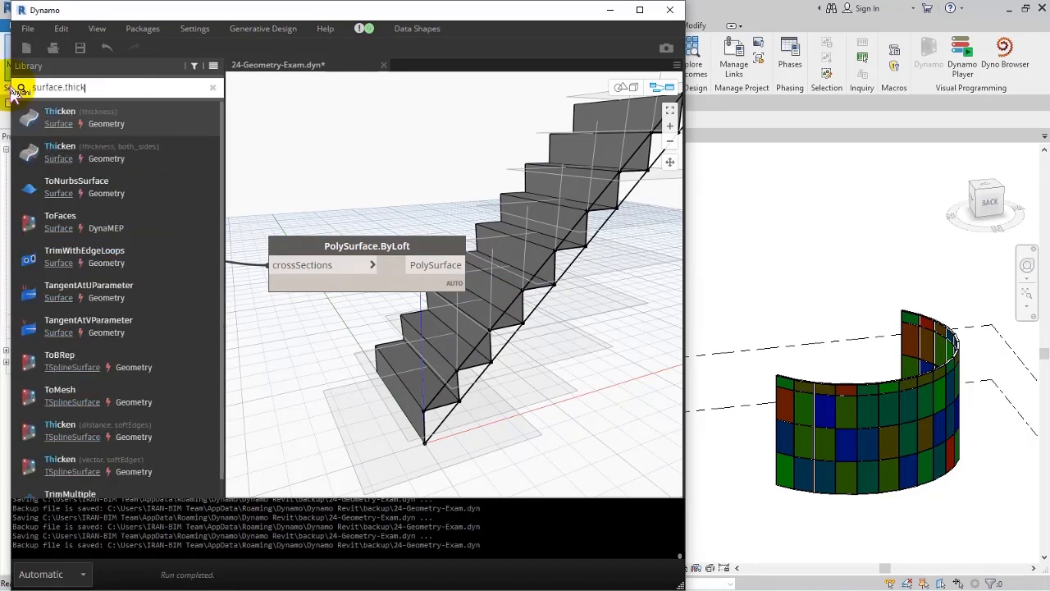
pyautogui.write('n')
pyautogui.click(60, 111)
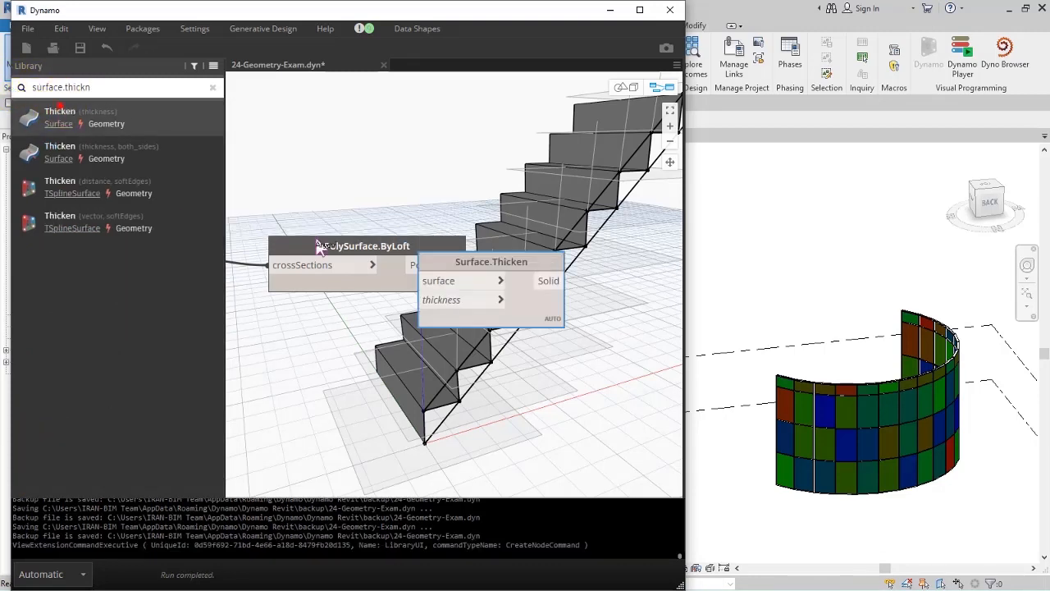
# - Connect the tread branch's PolySurface.ByLoft output to Surface.Thicken's surface input and feed its thickness from a Code Block of 0.3
pyautogui.moveTo(439, 277); pyautogui.dragTo(507, 310)
pyautogui.moveTo(451, 269); pyautogui.dragTo(512, 318)
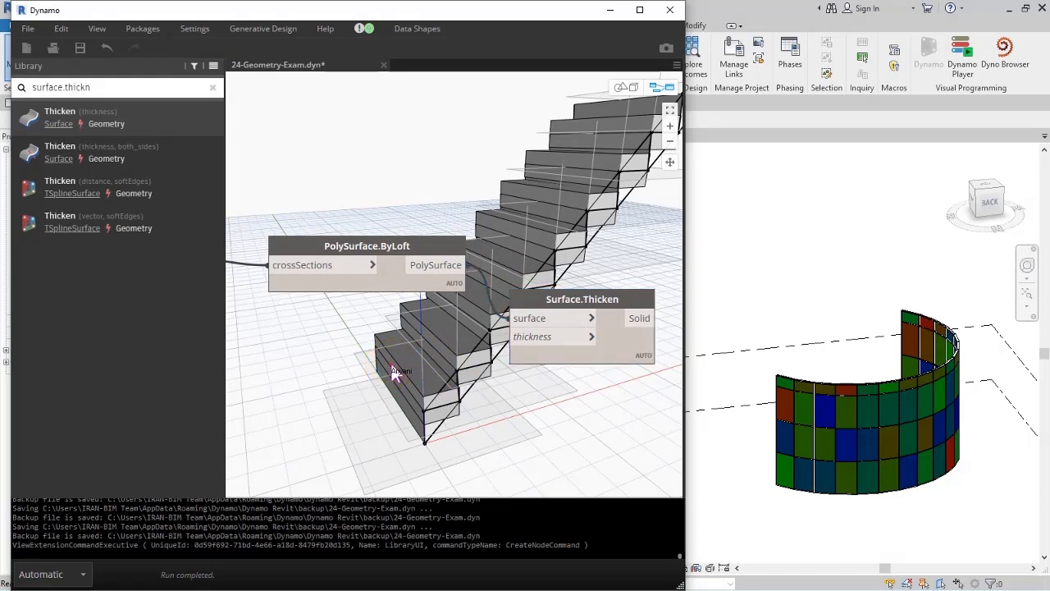
pyautogui.doubleClick(392, 370)
pyautogui.write('0.3;')
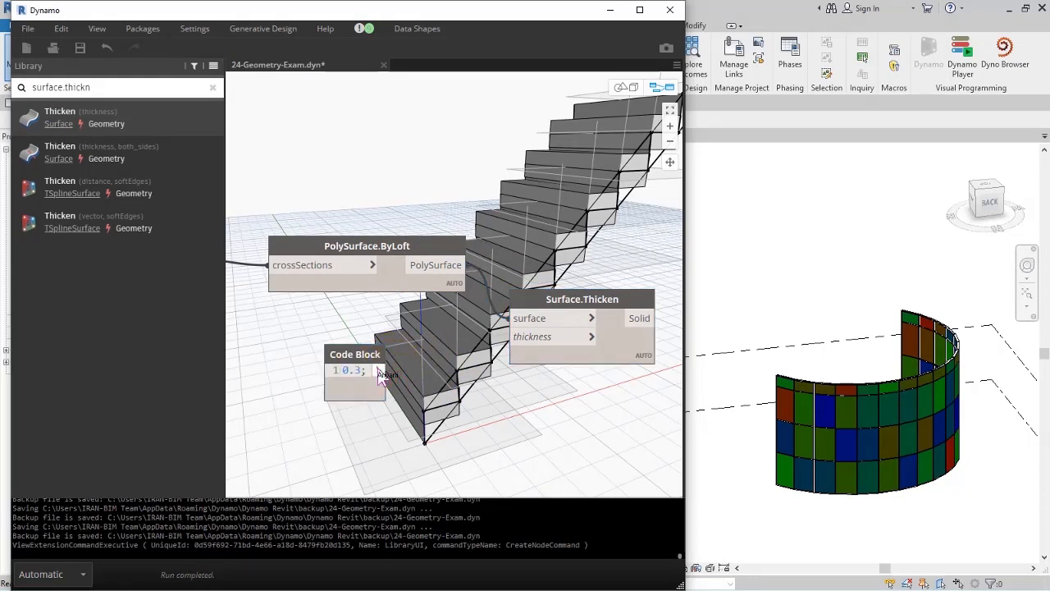
pyautogui.moveTo(553, 408); pyautogui.dragTo(641, 375, button='middle')
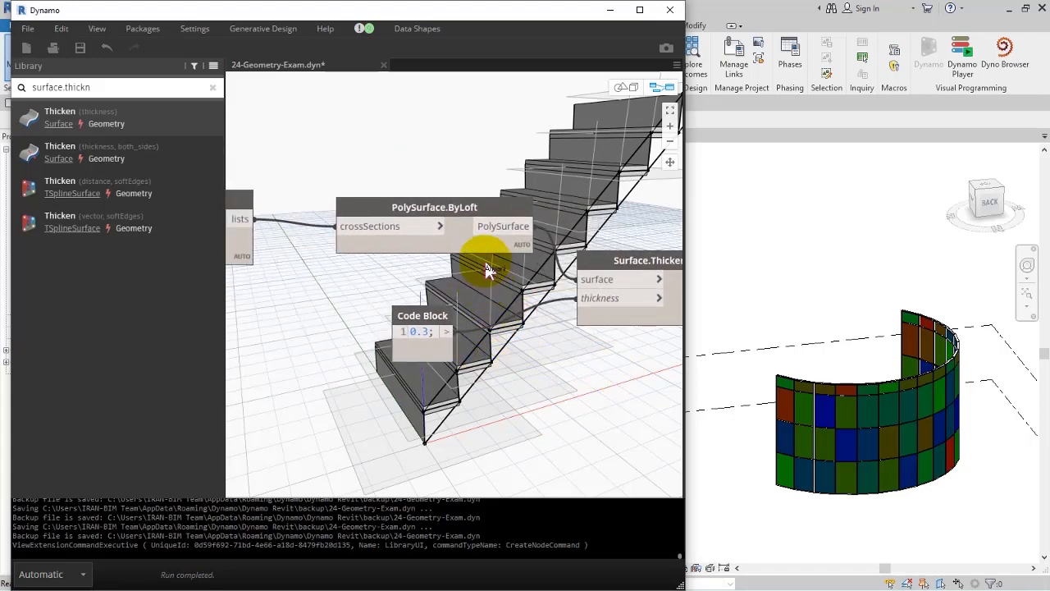
# - Turn off the preview of the PolySurface.ByLoft and List.Chop nodes in the tread branch
pyautogui.click(454, 230)
pyautogui.rightClick(454, 230)
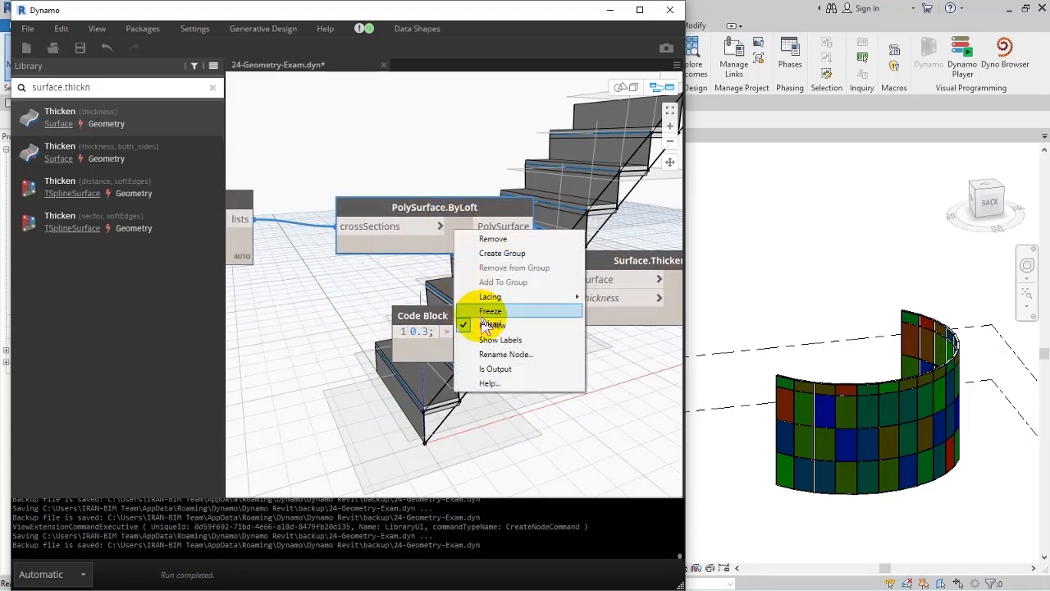
pyautogui.click(487, 324)
pyautogui.scroll(-2, 456, 294)
pyautogui.moveTo(493, 282); pyautogui.dragTo(597, 289, button='middle')
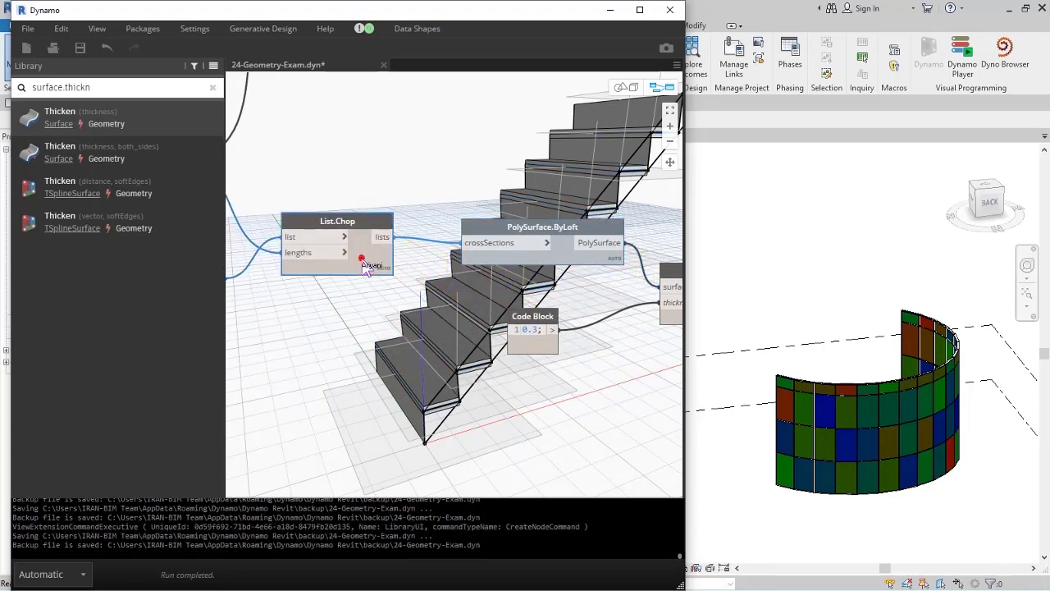
pyautogui.rightClick(365, 259)
pyautogui.click(403, 352)
# - Turn off the preview of the tread branch's List.Flatten, List.Transpose and List Create nodes
pyautogui.moveTo(417, 356); pyautogui.dragTo(585, 364, button='middle')
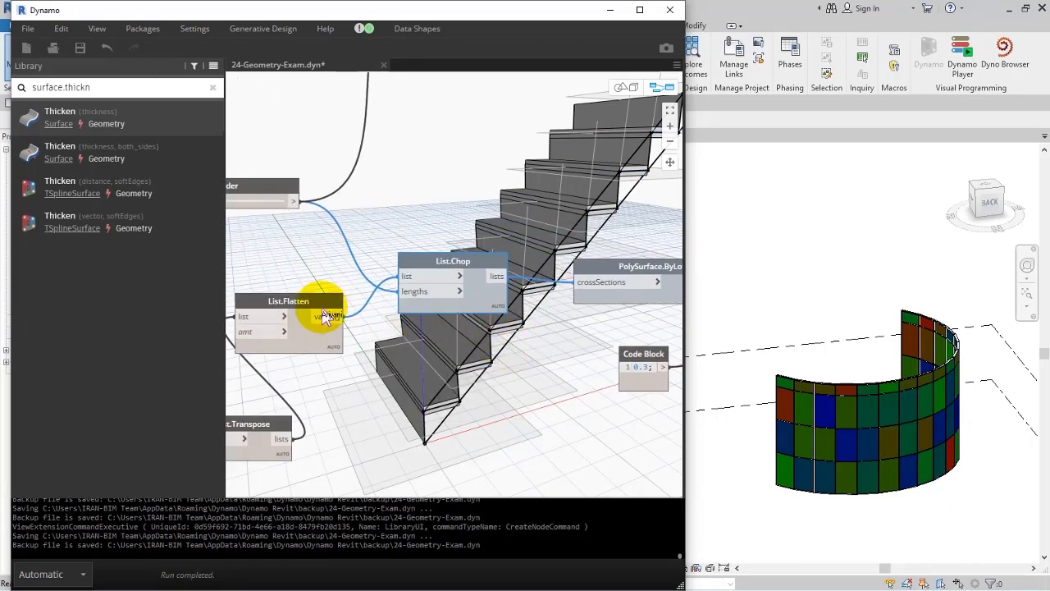
pyautogui.click(312, 332)
pyautogui.rightClick(311, 336)
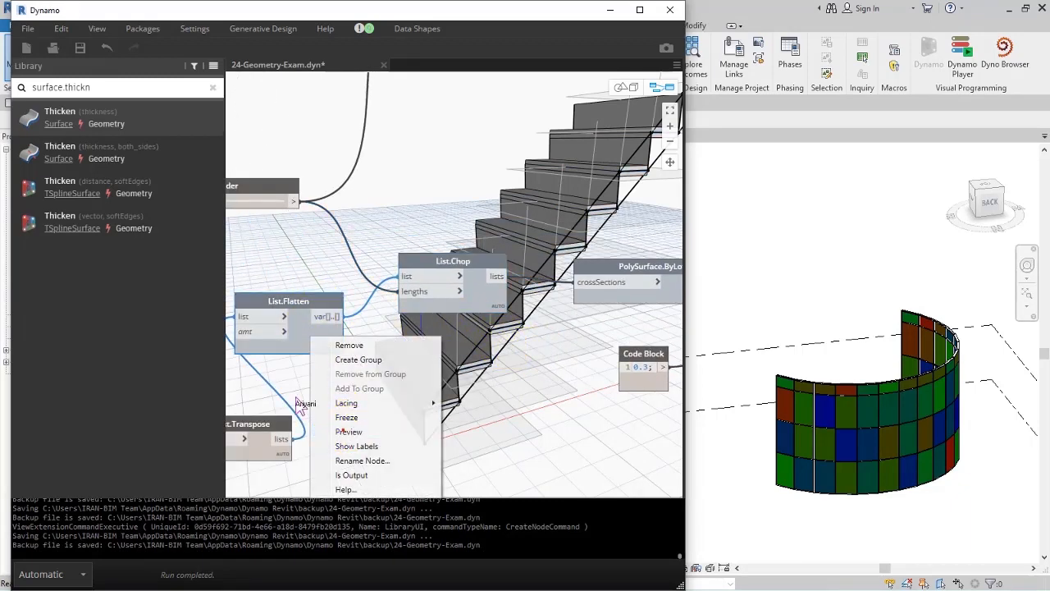
pyautogui.moveTo(300, 402); pyautogui.dragTo(445, 351, button='middle')
pyautogui.click(412, 394)
pyautogui.rightClick(408, 392)
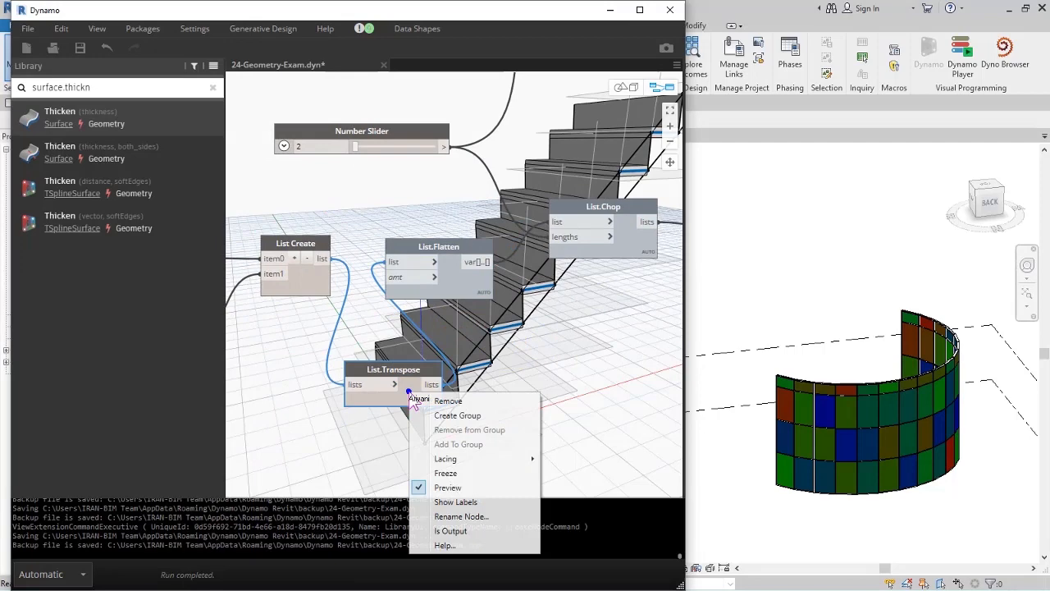
pyautogui.click(435, 485)
pyautogui.rightClick(310, 287)
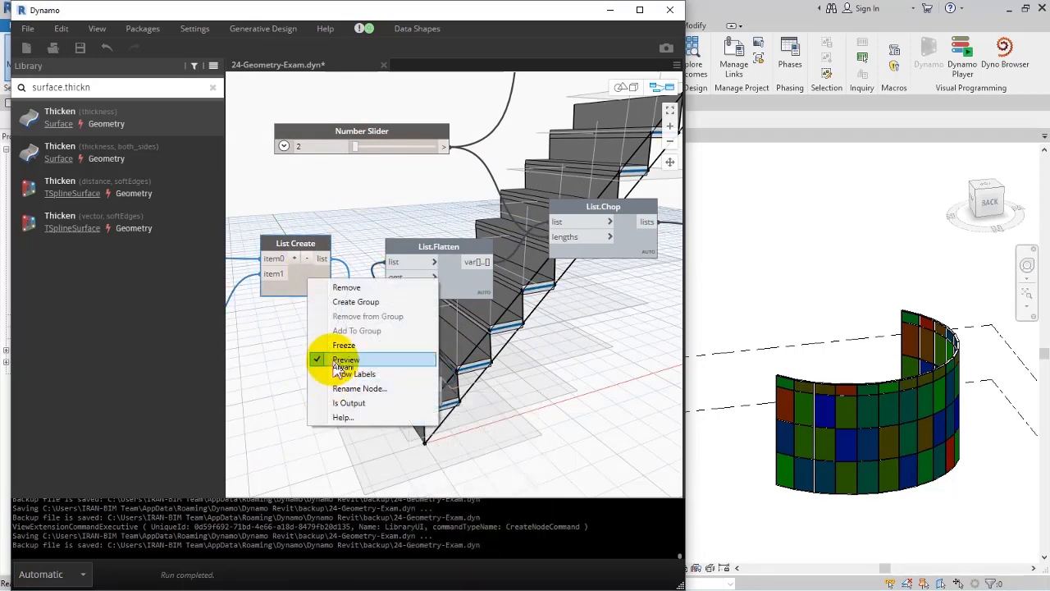
pyautogui.click(314, 354)
# - Turn off the preview of the riser branch's Geometry.Translate, List Create and List.Transpose nodes
pyautogui.moveTo(262, 98); pyautogui.dragTo(462, 263, button='middle')
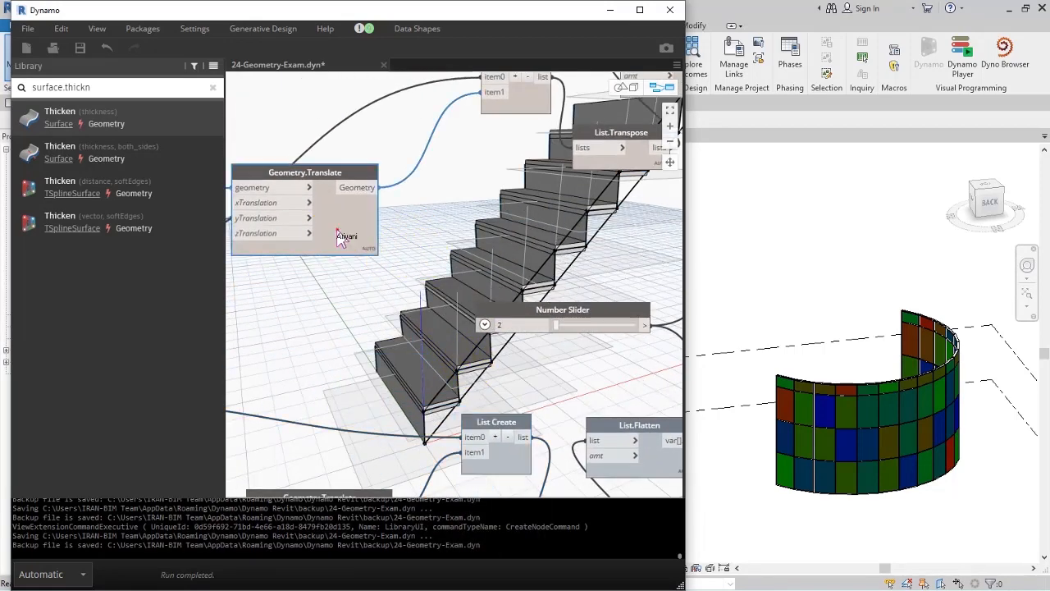
pyautogui.rightClick(338, 232)
pyautogui.click(375, 326)
pyautogui.moveTo(361, 320); pyautogui.dragTo(356, 205, button='middle')
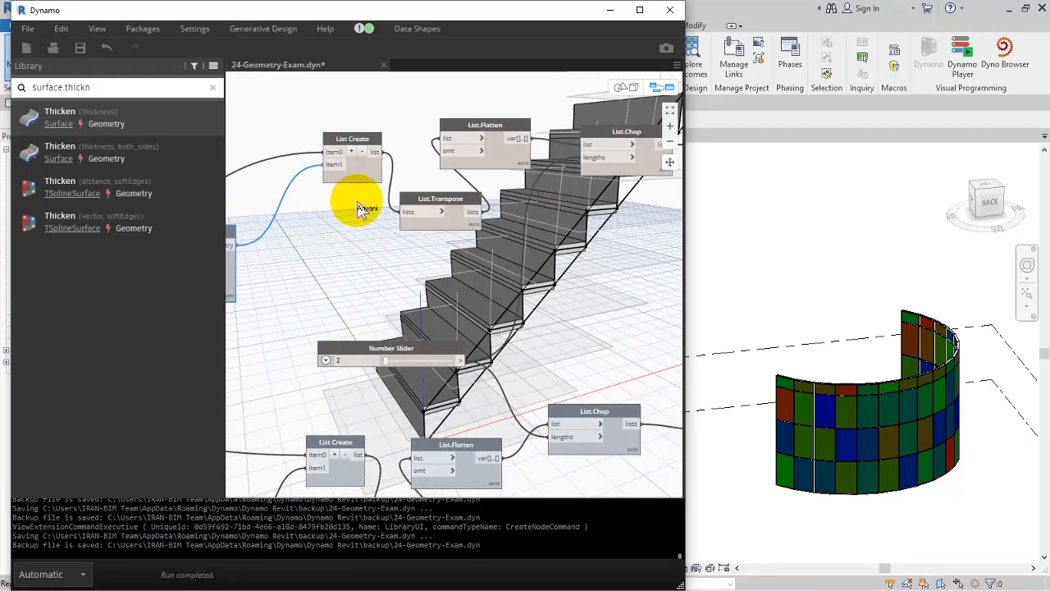
pyautogui.rightClick(354, 167)
pyautogui.click(377, 248)
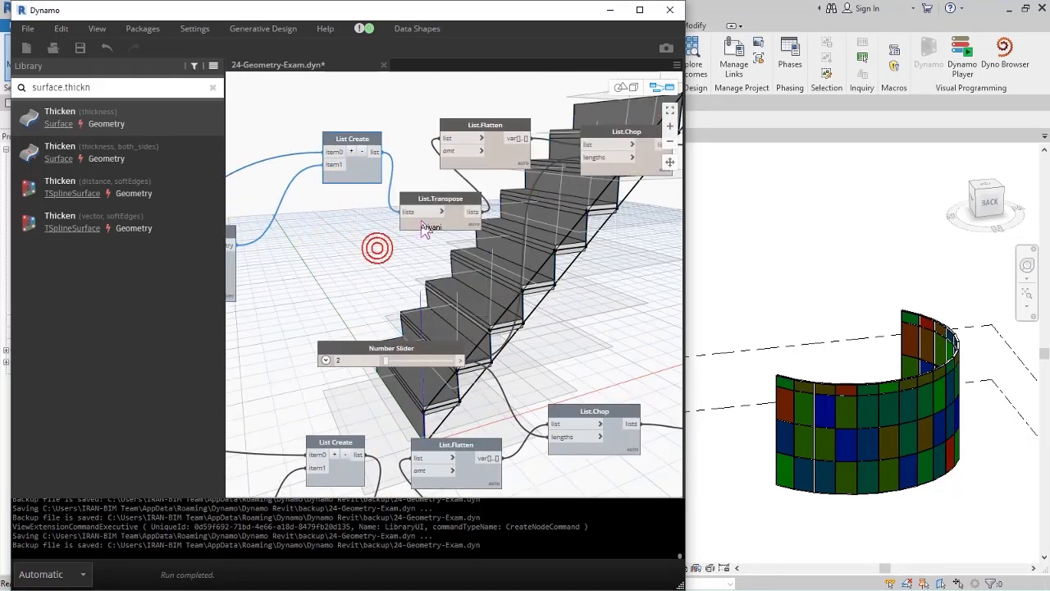
pyautogui.rightClick(419, 215)
pyautogui.click(434, 312)
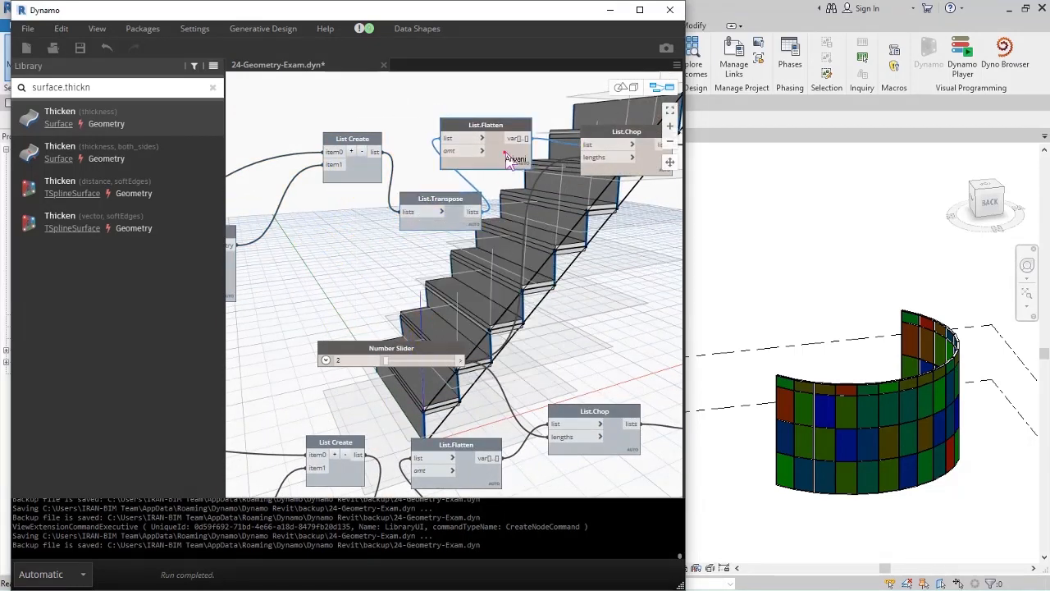
pyautogui.rightClick(500, 154)
pyautogui.click(511, 237)
pyautogui.rightClick(501, 156)
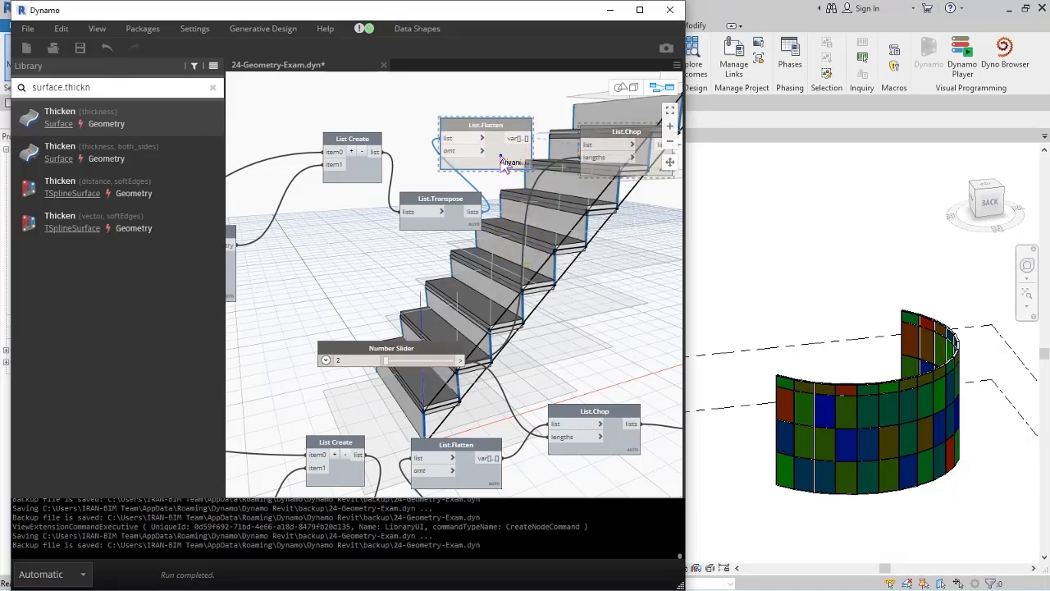
pyautogui.click(510, 237)
# - Turn off the preview of the List.Flatten and List.Chop nodes in the riser branch
pyautogui.rightClick(493, 146)
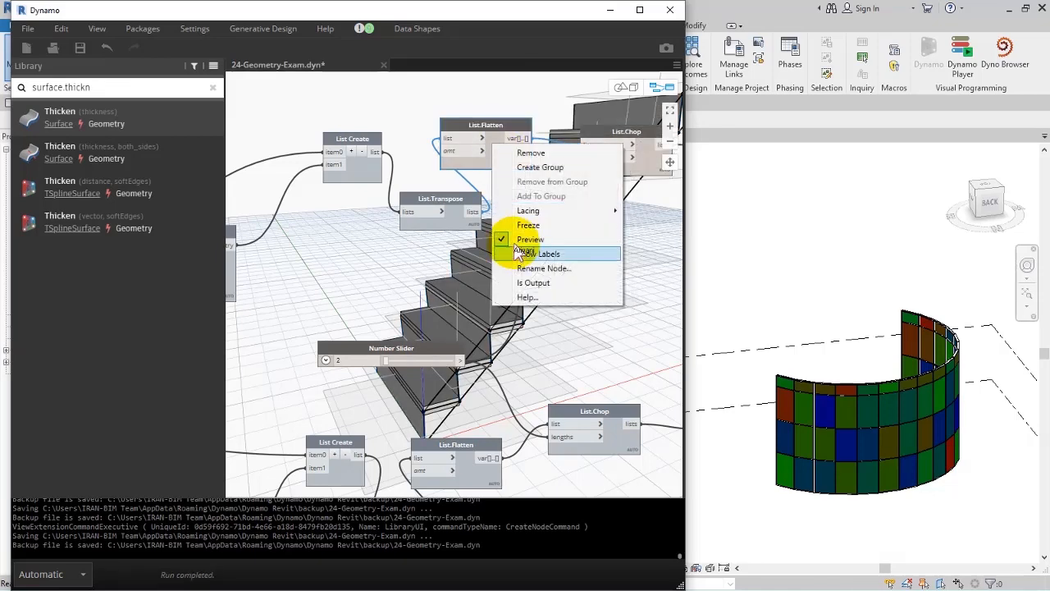
pyautogui.click(513, 238)
pyautogui.moveTo(606, 216); pyautogui.dragTo(451, 236, button='middle')
pyautogui.rightClick(494, 177)
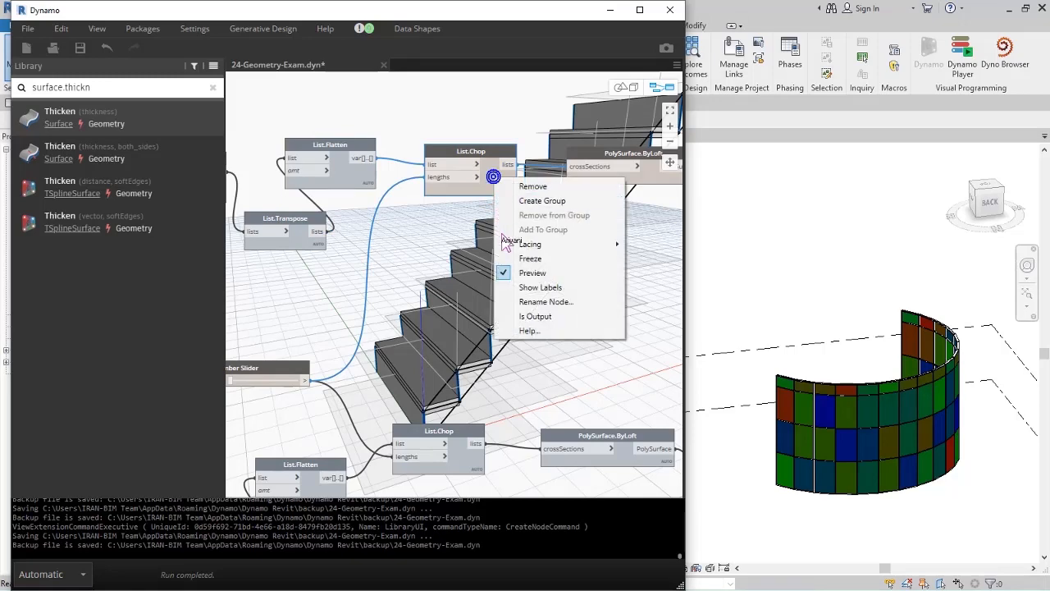
pyautogui.click(525, 276)
# - Turn off the preview of the tread branch's Geometry.Translate node
pyautogui.scroll(-1, 567, 233)
pyautogui.moveTo(414, 271); pyautogui.dragTo(533, 228, button='middle')
pyautogui.moveTo(427, 279); pyautogui.dragTo(610, 171, button='middle')
pyautogui.click(432, 422)
pyautogui.rightClick(447, 373)
pyautogui.click(484, 468)
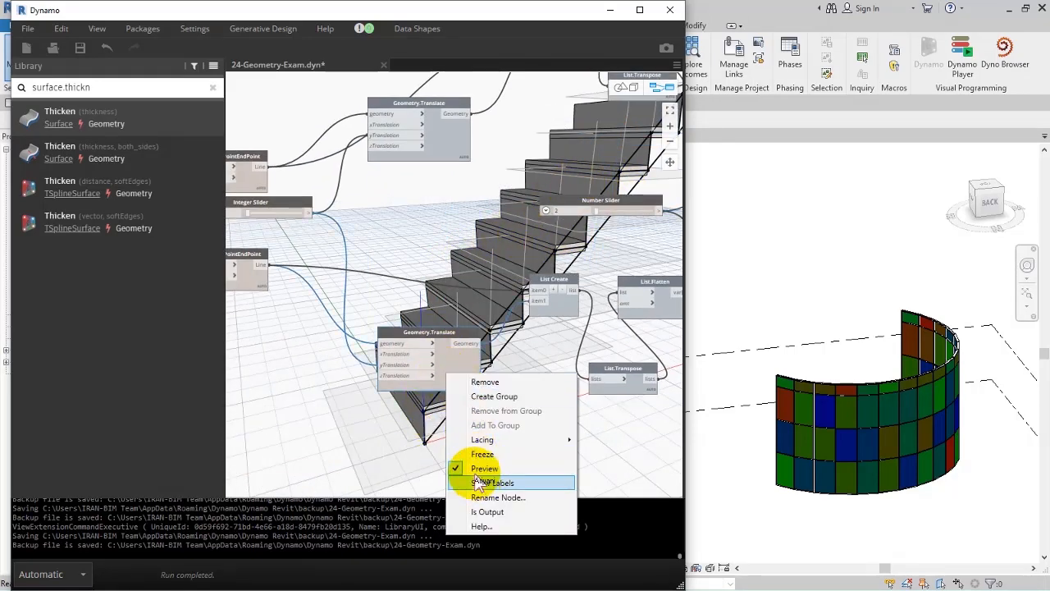
# - Turn off the preview of the two Line.ByStartPointEndPoint nodes that feed the Geometry.Translate nodes of both branches
pyautogui.moveTo(297, 369); pyautogui.dragTo(457, 358, button='middle')
pyautogui.rightClick(408, 268)
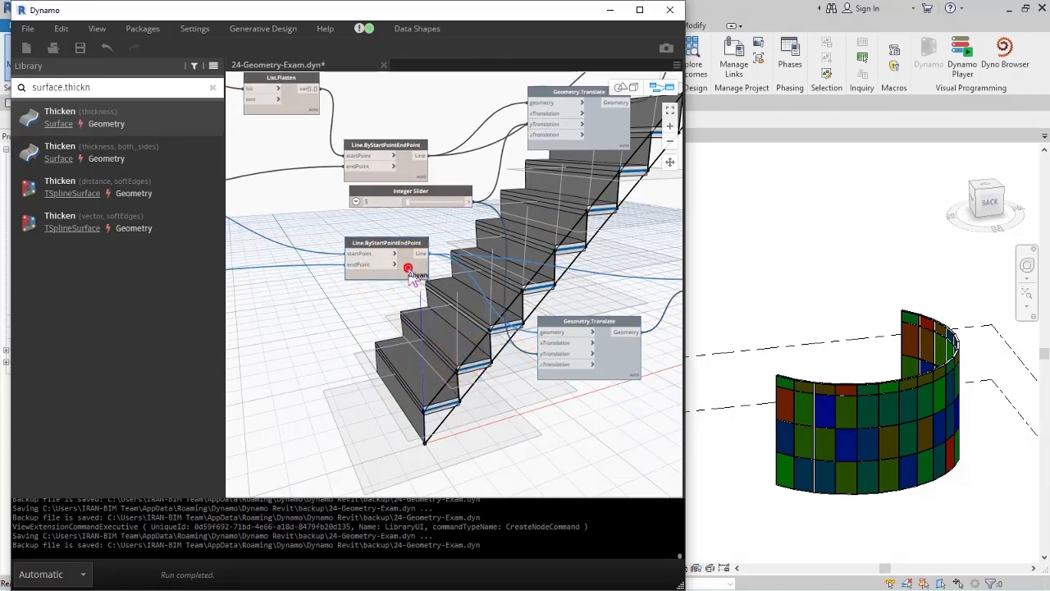
pyautogui.click(417, 363)
pyautogui.rightClick(402, 176)
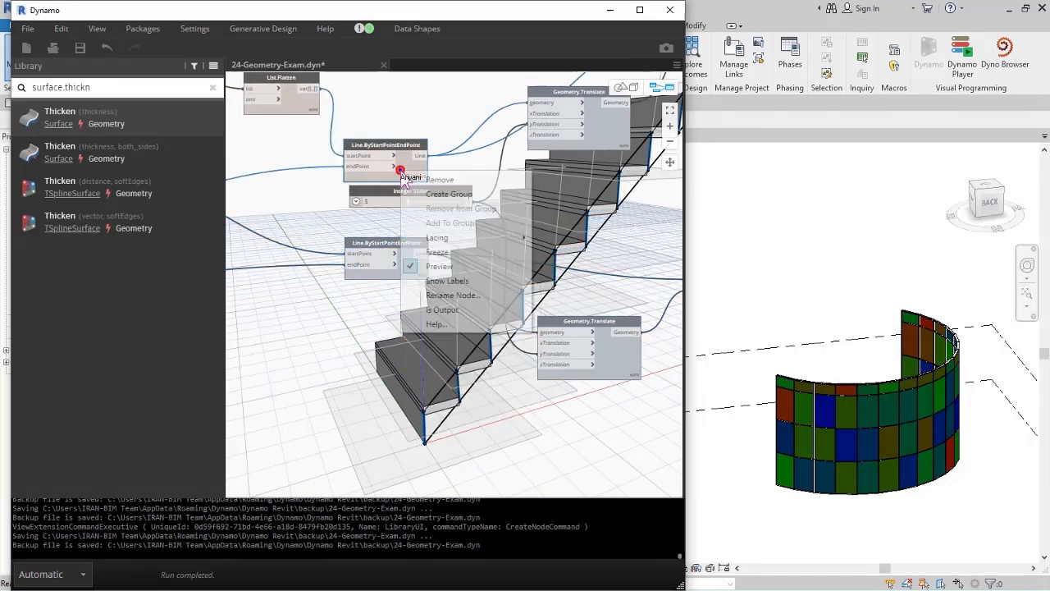
pyautogui.click(455, 265)
# - Turn off the preview of the List.Flatten and List.AddItemToFront nodes ahead of the line nodes
pyautogui.moveTo(300, 198); pyautogui.dragTo(472, 250, button='middle')
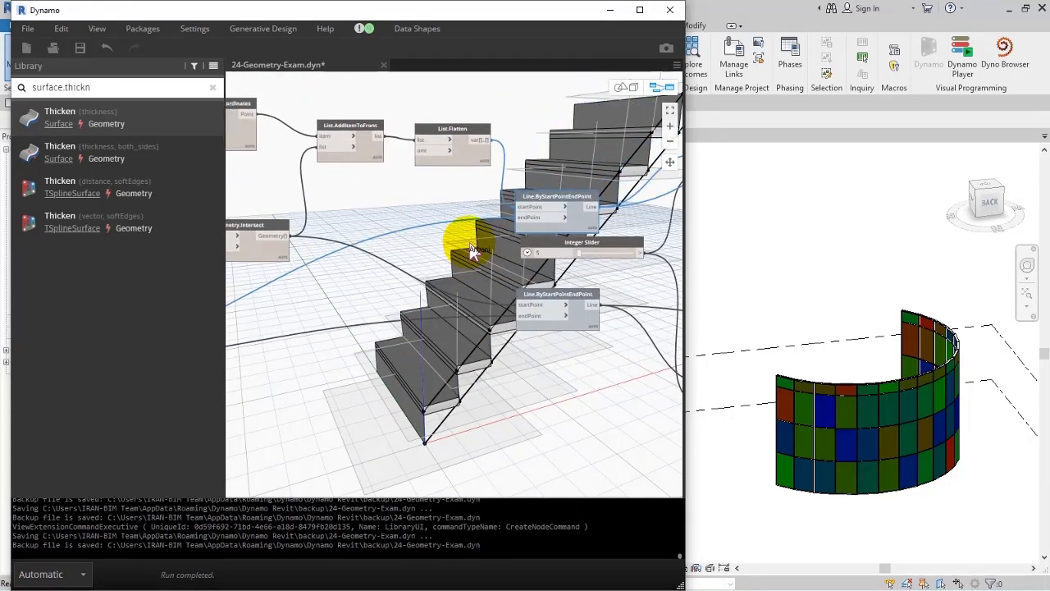
pyautogui.rightClick(463, 163)
pyautogui.click(469, 248)
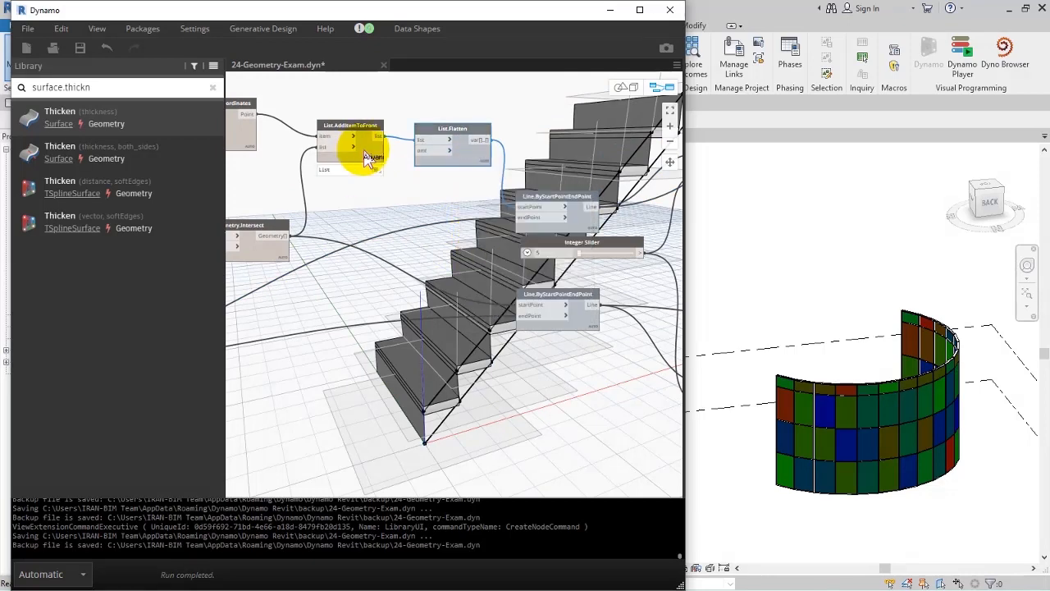
pyautogui.rightClick(373, 156)
pyautogui.click(410, 242)
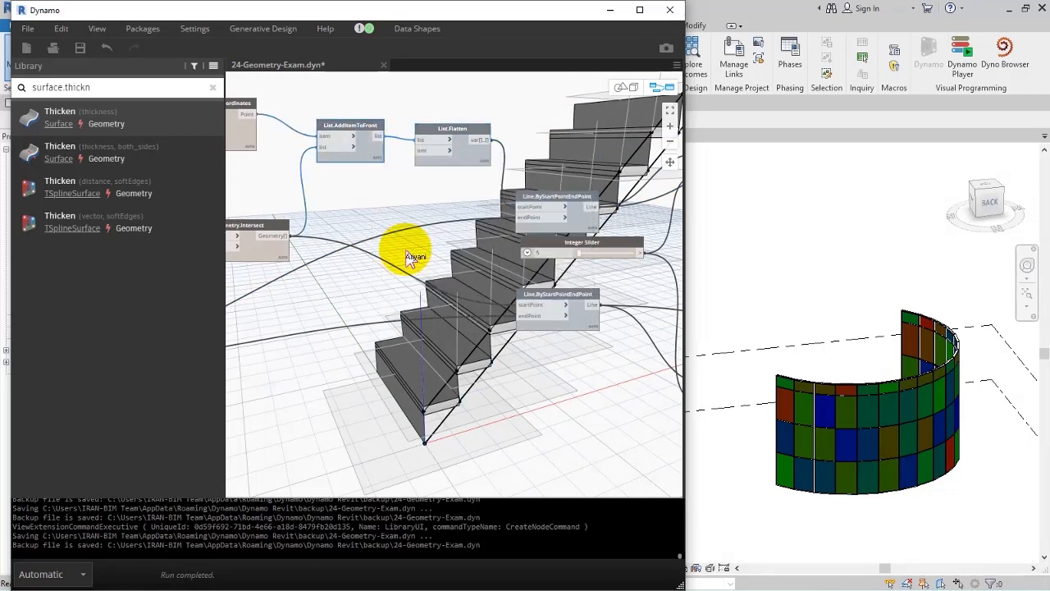
# - Turn off the preview of the Geometry.Intersect and Plane.ByOriginNormal nodes
pyautogui.moveTo(404, 194); pyautogui.dragTo(572, 191, button='middle')
pyautogui.rightClick(415, 257)
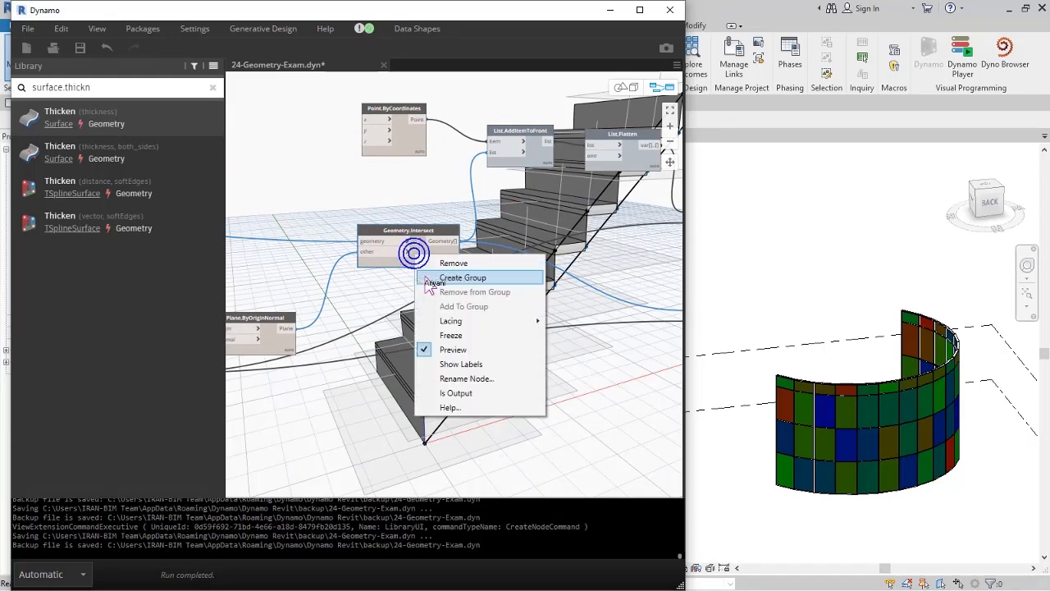
pyautogui.click(424, 347)
pyautogui.moveTo(284, 233); pyautogui.dragTo(478, 169, button='middle')
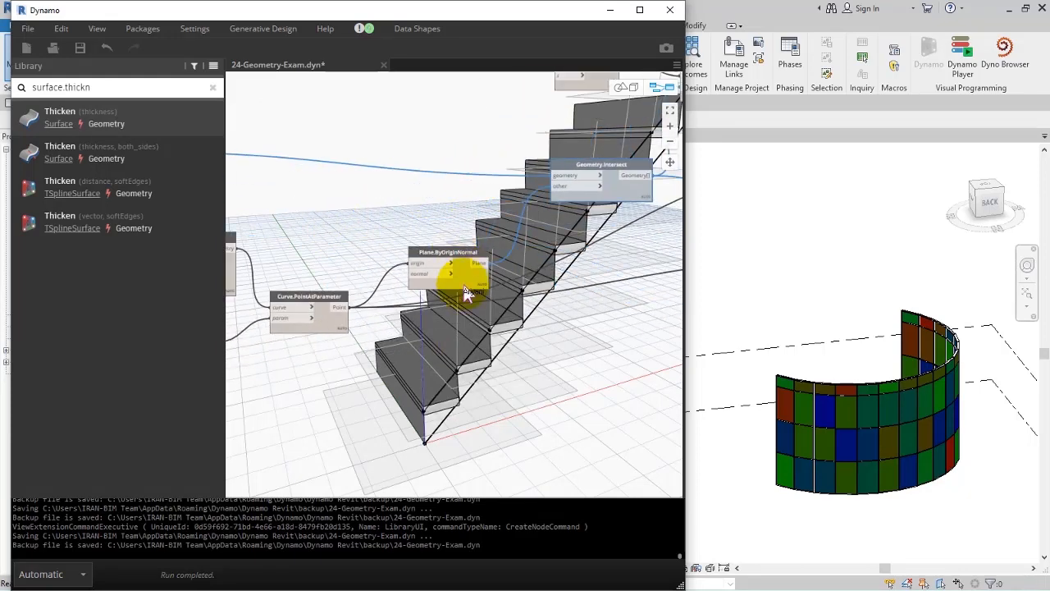
pyautogui.click(468, 283)
pyautogui.rightClick(469, 284)
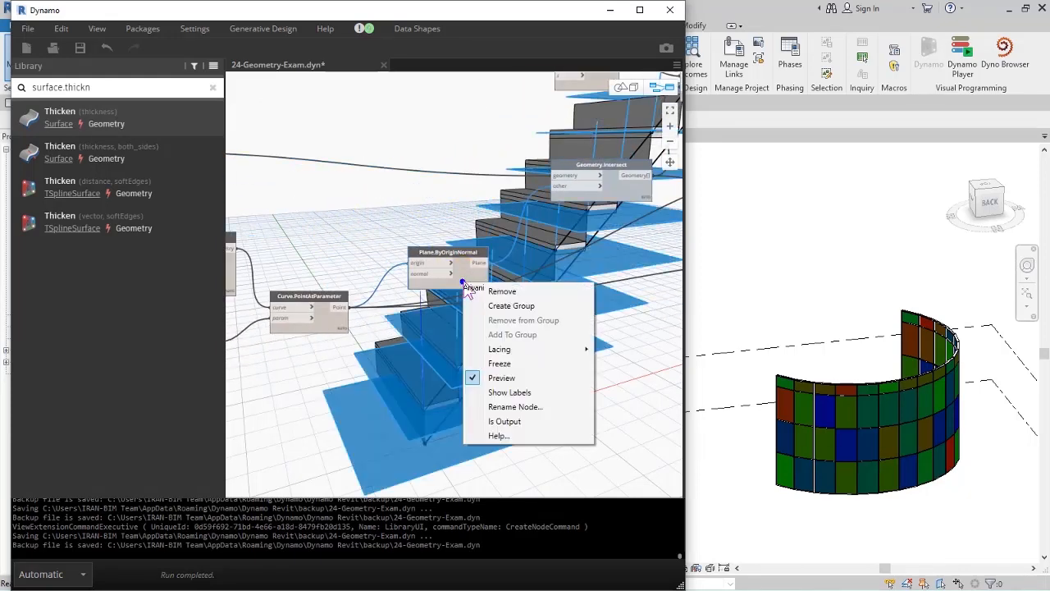
pyautogui.click(498, 377)
# - Turn off the preview of the Curve.PointAtParameter node and the Geometry.Translate node that feeds it
pyautogui.moveTo(316, 342); pyautogui.dragTo(410, 271, button='middle')
pyautogui.rightClick(414, 255)
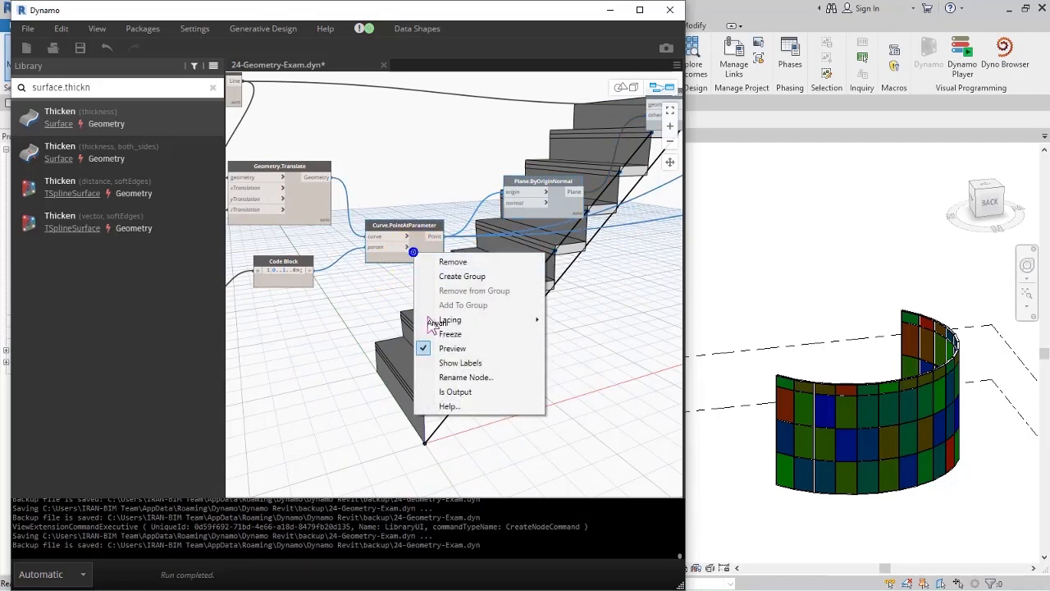
pyautogui.click(435, 351)
pyautogui.moveTo(300, 312); pyautogui.dragTo(410, 309, button='middle')
pyautogui.click(412, 203)
pyautogui.rightClick(411, 202)
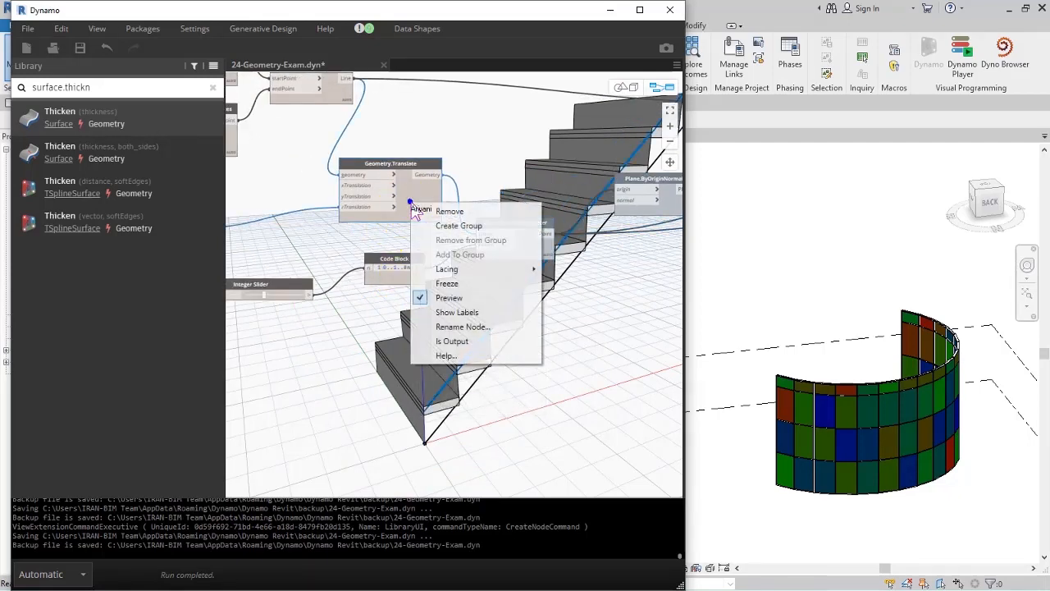
pyautogui.click(433, 299)
# - Turn off the preview of the base Line.ByStartPointEndPoint node fed by the two Point.ByCoordinates nodes
pyautogui.moveTo(321, 112); pyautogui.dragTo(384, 188, button='middle')
pyautogui.click(395, 166)
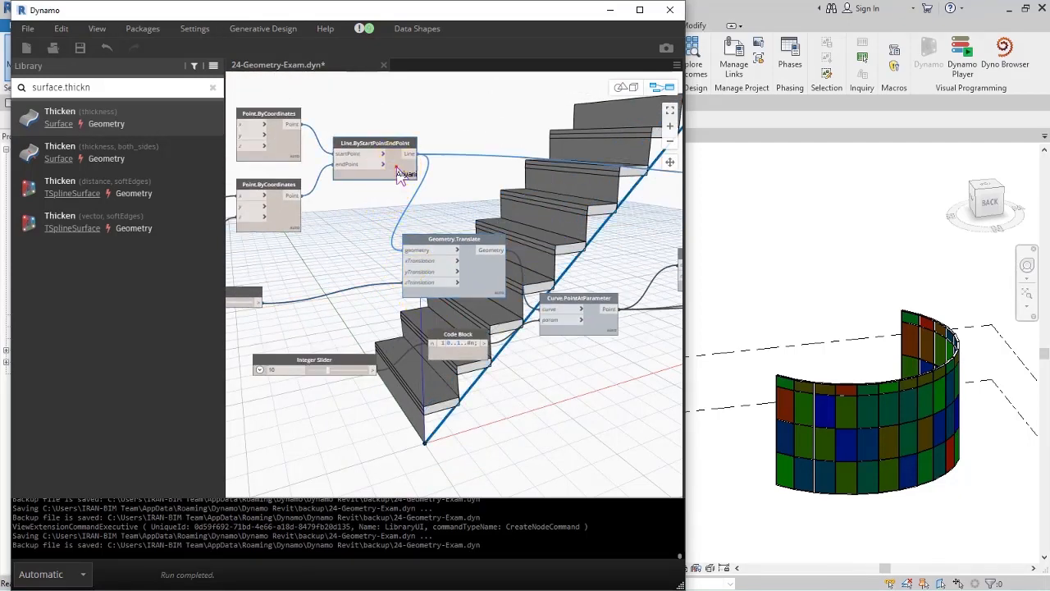
pyautogui.rightClick(396, 166)
pyautogui.click(426, 264)
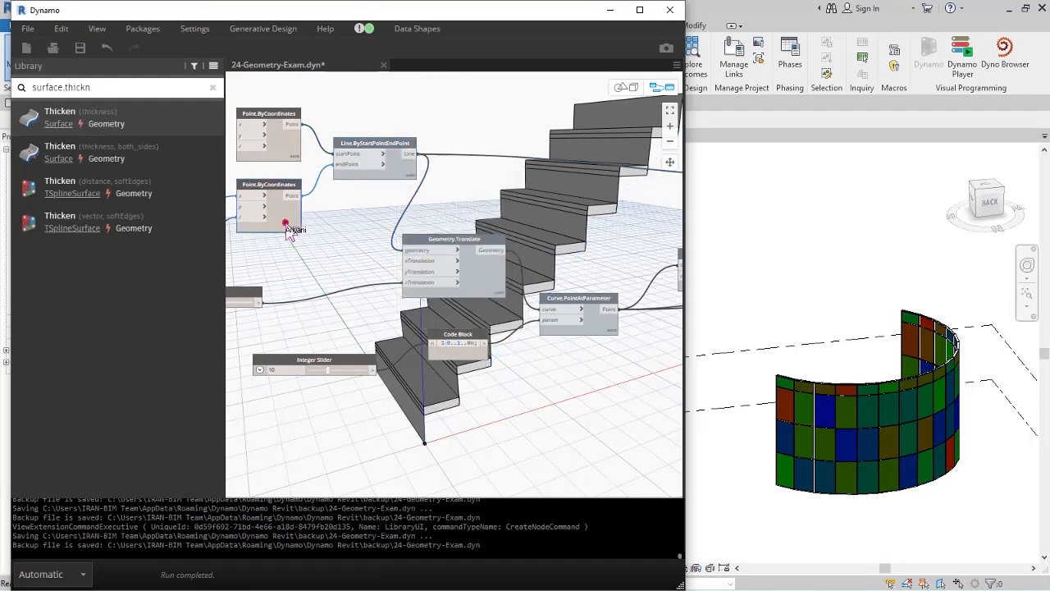
pyautogui.rightClick(286, 223)
pyautogui.click(267, 262)
# - Turn the preview of the riser branch's PolySurface.ByLoft node off and back on
pyautogui.moveTo(268, 292); pyautogui.dragTo(435, 267, button='middle')
pyautogui.moveTo(669, 266); pyautogui.dragTo(315, 336, button='middle')
pyautogui.moveTo(612, 253); pyautogui.dragTo(404, 228, button='middle')
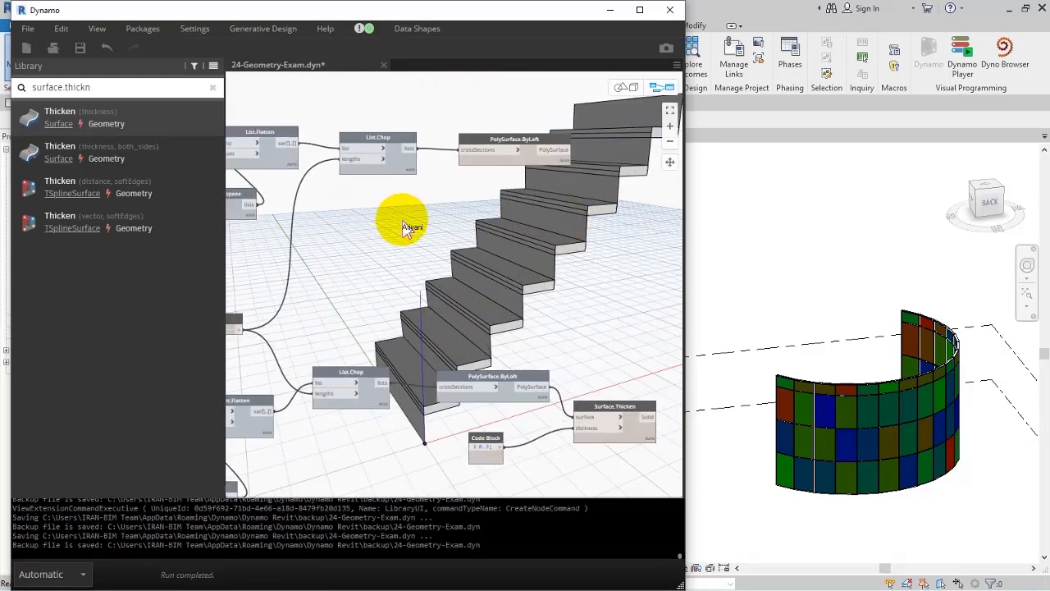
pyautogui.click(537, 168)
pyautogui.rightClick(551, 155)
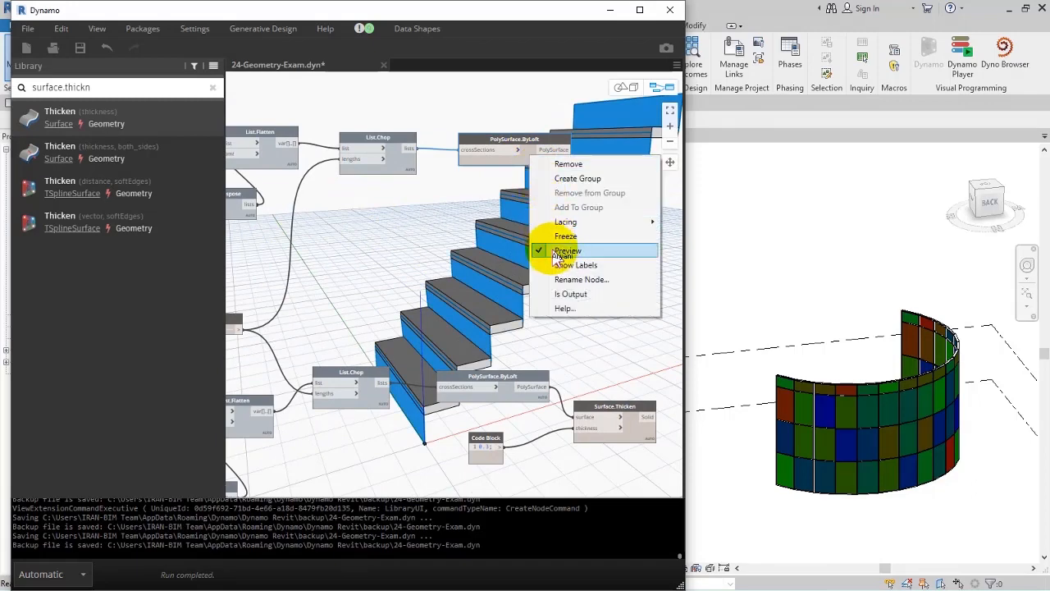
pyautogui.click(556, 244)
pyautogui.click(540, 148)
pyautogui.rightClick(535, 158)
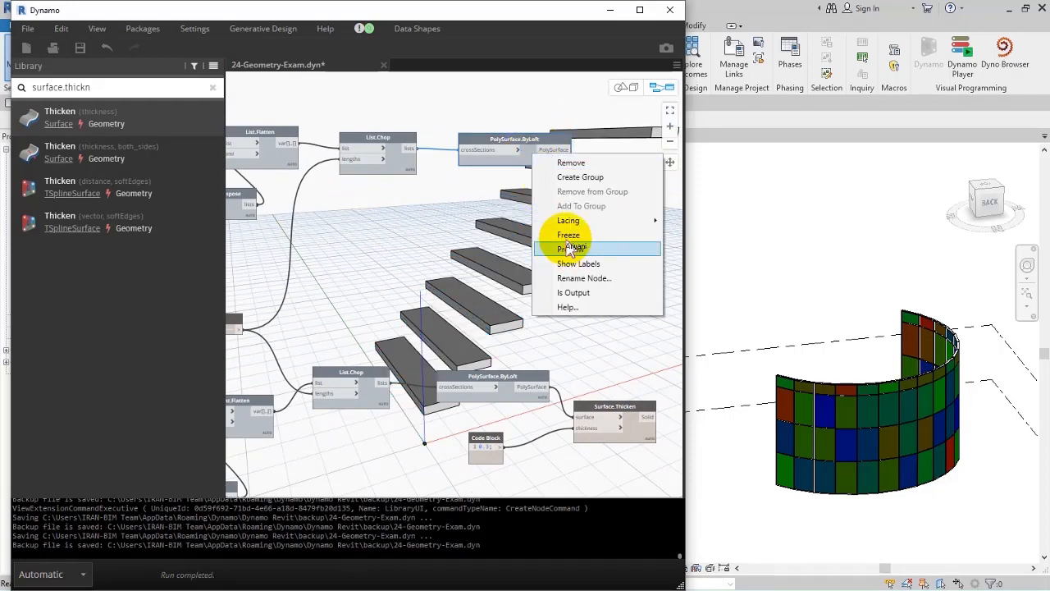
pyautogui.click(572, 249)
# - Add the Surface.Thicken node with thickness and both_sides inputs and place it below the existing Surface.Thicken node
pyautogui.moveTo(533, 373); pyautogui.dragTo(480, 262, button='middle')
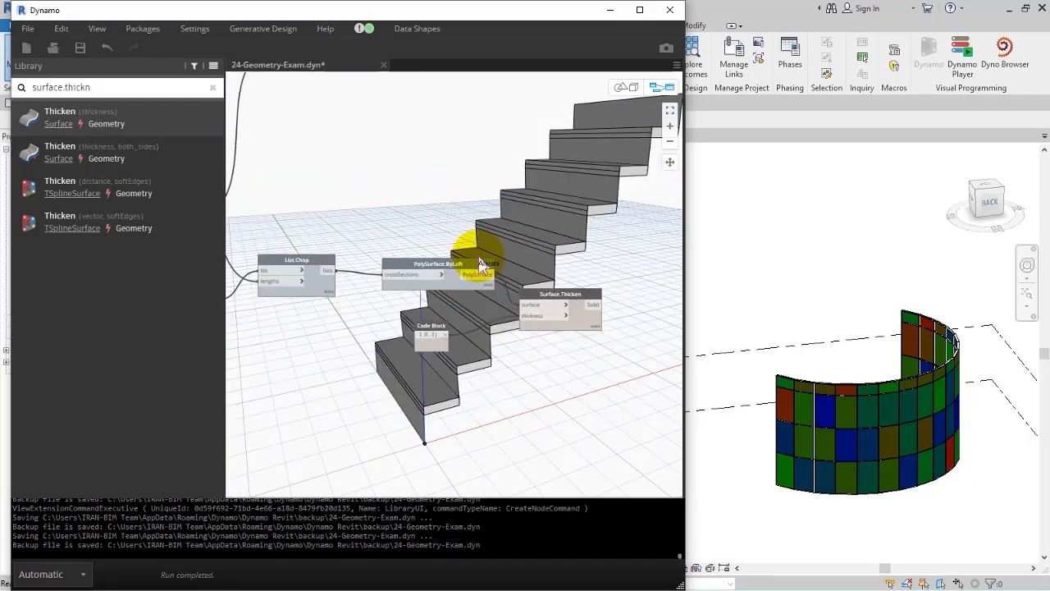
pyautogui.click(575, 319)
pyautogui.click(430, 205)
pyautogui.scroll(1, 512, 312)
pyautogui.moveTo(512, 312); pyautogui.dragTo(470, 275, button='middle')
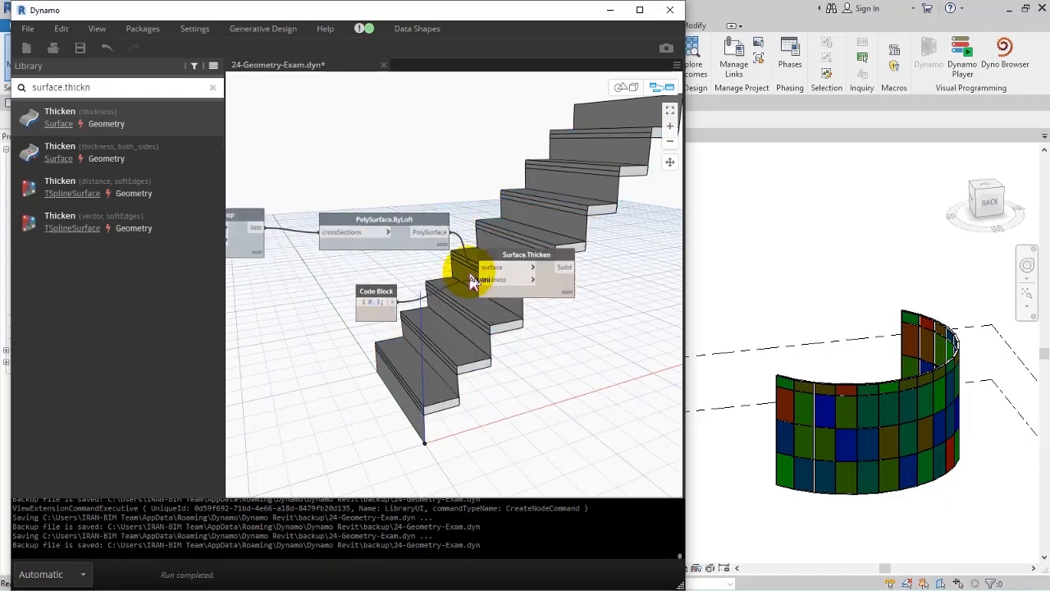
pyautogui.scroll(2, 472, 278)
pyautogui.moveTo(361, 302); pyautogui.dragTo(426, 297, button='middle')
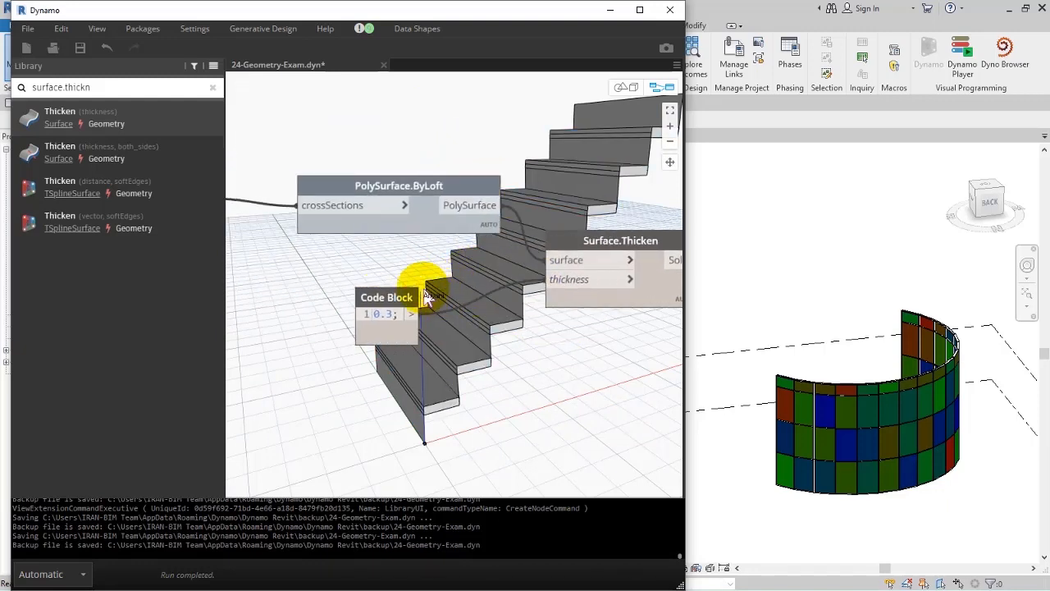
pyautogui.click(57, 149)
pyautogui.moveTo(452, 293); pyautogui.dragTo(596, 390)
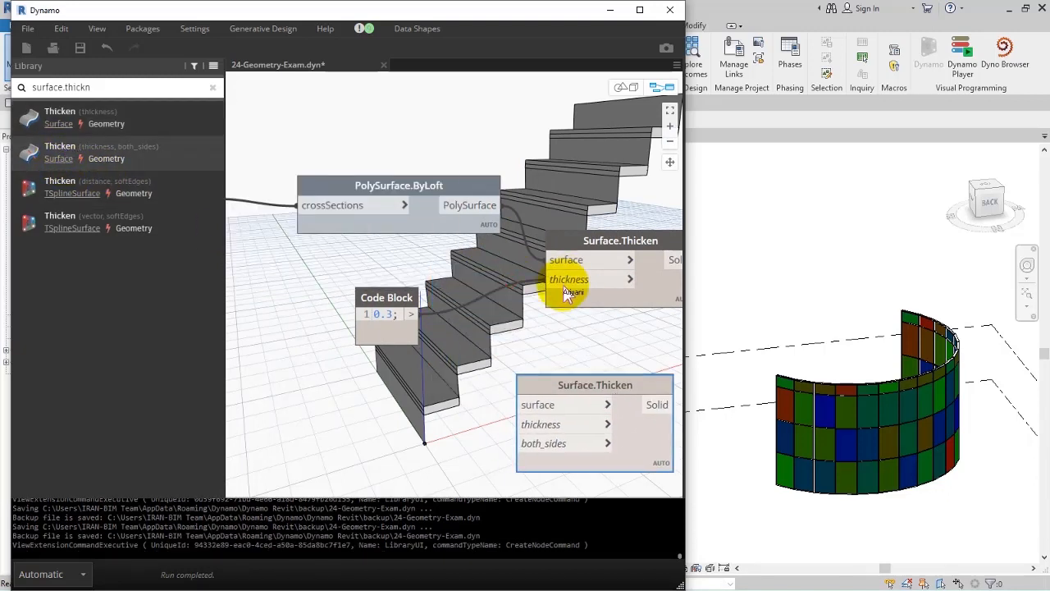
# - Rewire the tread PolySurface and the 0.3 Code Block from the old Surface.Thicken to the new node's surface and thickness inputs
pyautogui.click(568, 261)
pyautogui.click(543, 398)
pyautogui.moveTo(375, 303); pyautogui.dragTo(345, 411)
pyautogui.moveTo(381, 419); pyautogui.dragTo(482, 436)
pyautogui.click(530, 425)
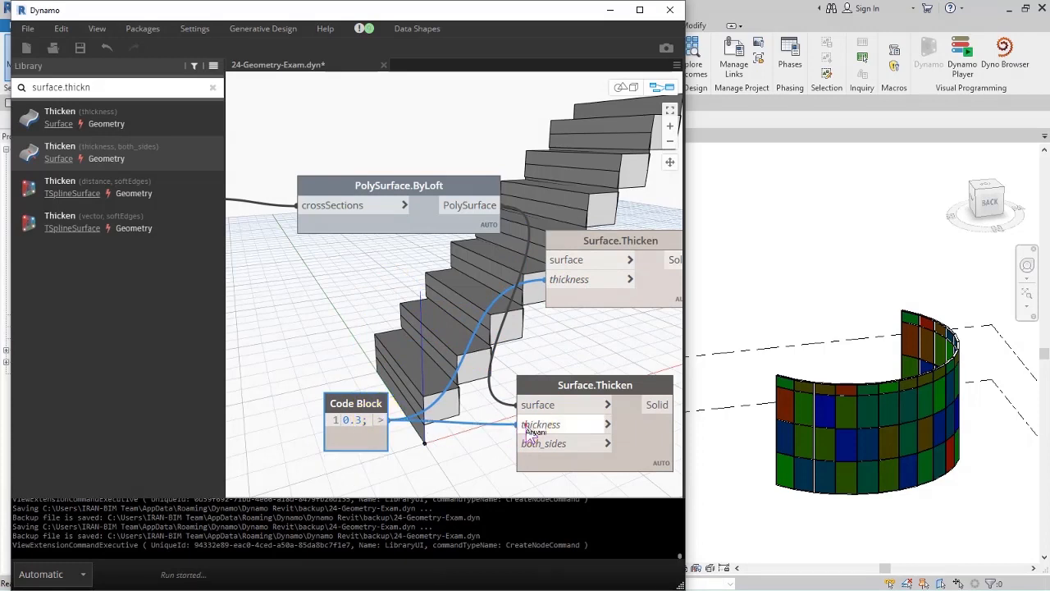
pyautogui.moveTo(533, 348); pyautogui.dragTo(525, 290, button='middle')
pyautogui.click(531, 238)
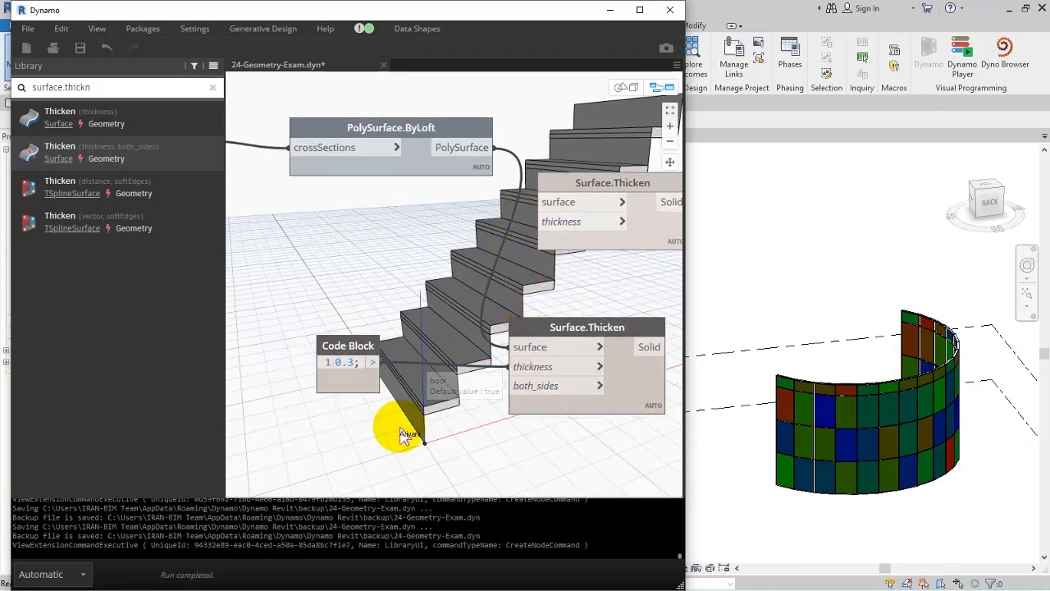
# - Add a Boolean node set to False and connect it to the new Surface.Thicken node's both_sides input
pyautogui.rightClick(401, 434)
pyautogui.write('b')
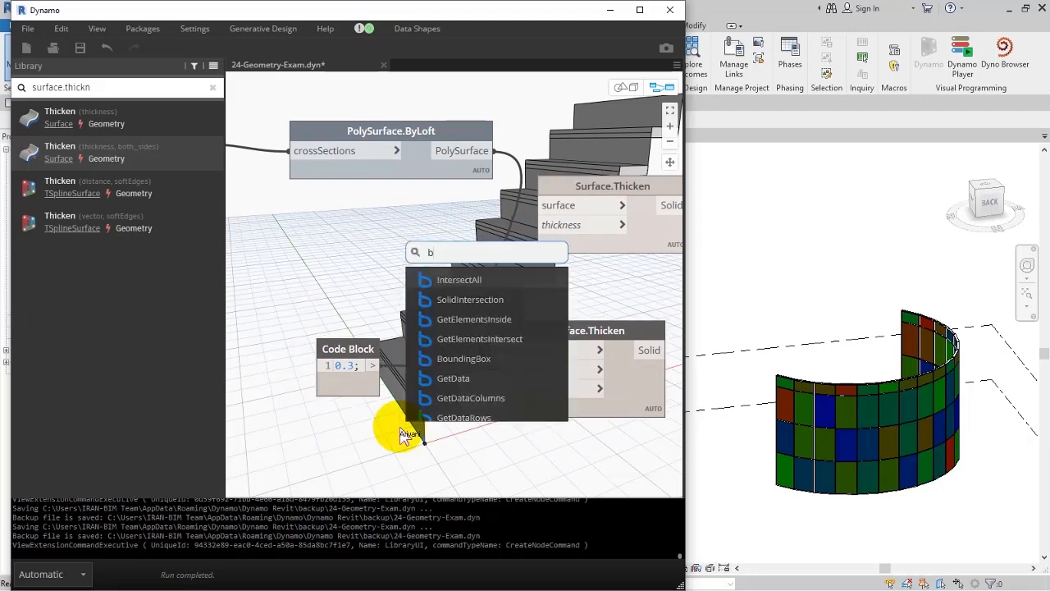
pyautogui.write('ool')
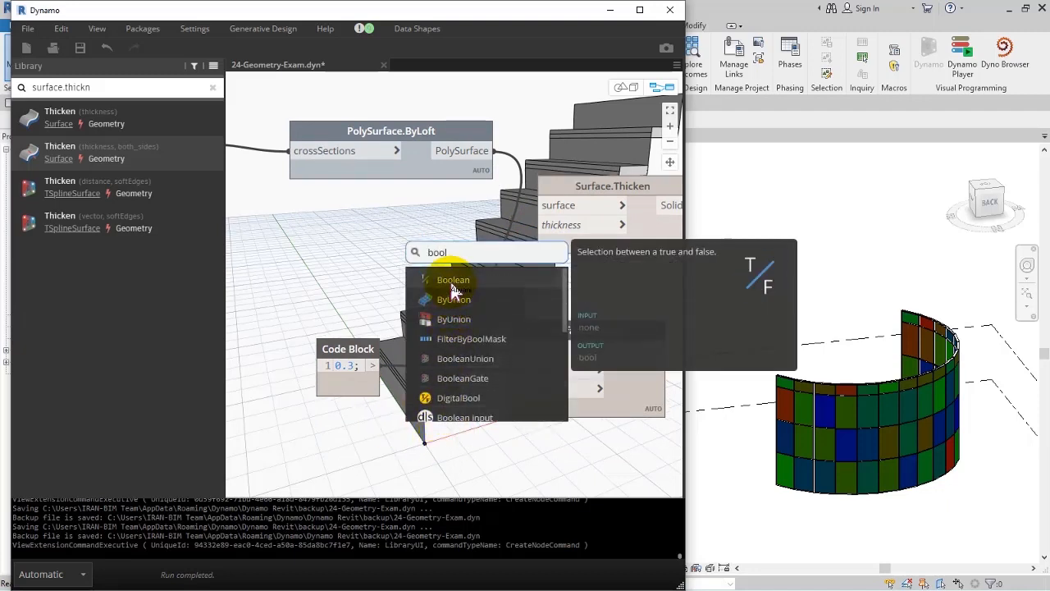
pyautogui.click(450, 282)
pyautogui.moveTo(476, 297); pyautogui.dragTo(291, 425)
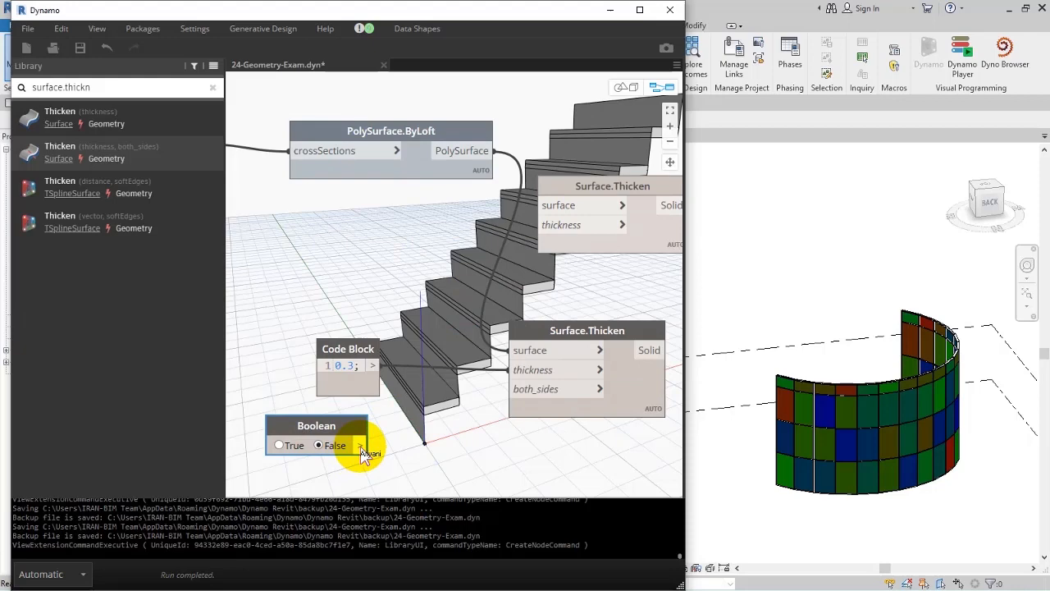
pyautogui.click(520, 386)
pyautogui.moveTo(448, 480); pyautogui.dragTo(456, 381, button='middle')
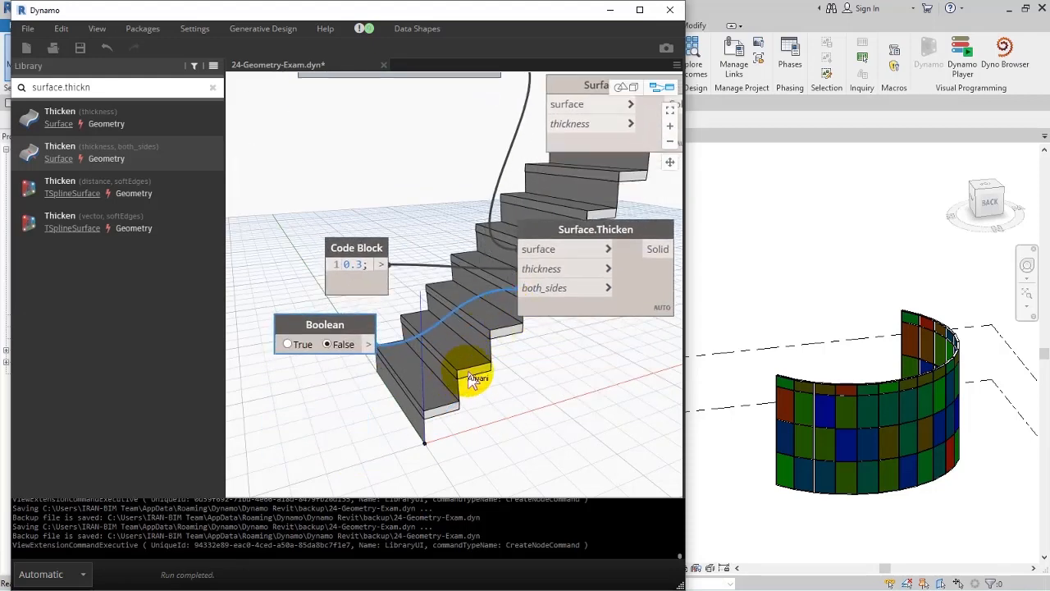
# - Delete the old Surface.Thicken node and move the new one with its Code Block and Boolean nodes up beside PolySurface.ByLoft
pyautogui.moveTo(555, 241); pyautogui.dragTo(491, 330, button='middle')
pyautogui.press('Delete')
pyautogui.click(516, 397)
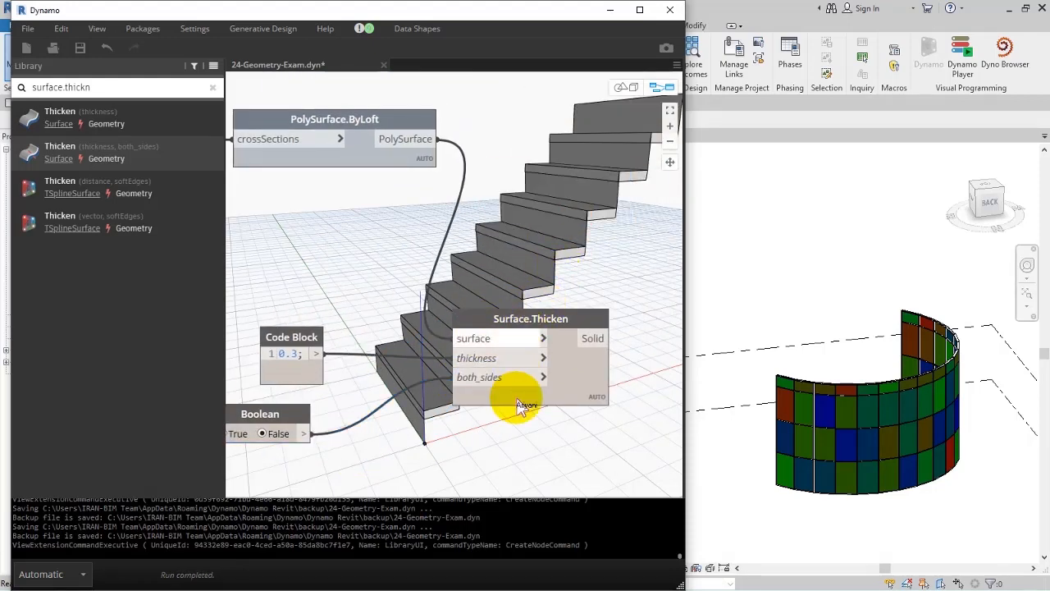
pyautogui.moveTo(552, 374); pyautogui.dragTo(624, 233)
pyautogui.moveTo(277, 345); pyautogui.dragTo(375, 230)
pyautogui.moveTo(275, 419); pyautogui.dragTo(397, 297)
pyautogui.click(524, 322)
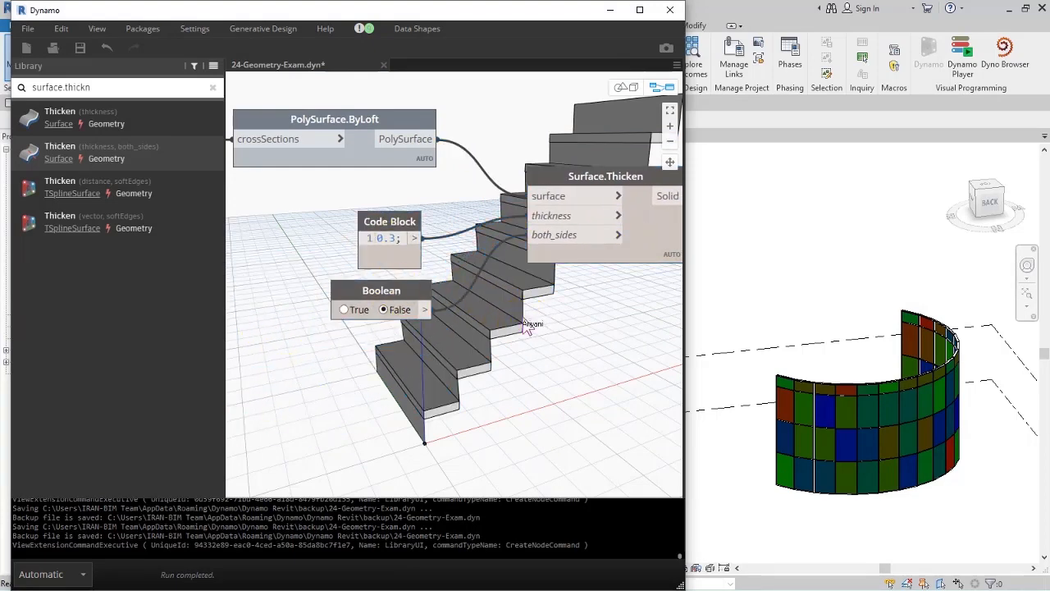
# - Place a copy of the Number Slider near the Boolean node and delete the 0.3 Code Block
pyautogui.scroll(-5, 525, 323)
pyautogui.moveTo(320, 305); pyautogui.dragTo(484, 321, button='middle')
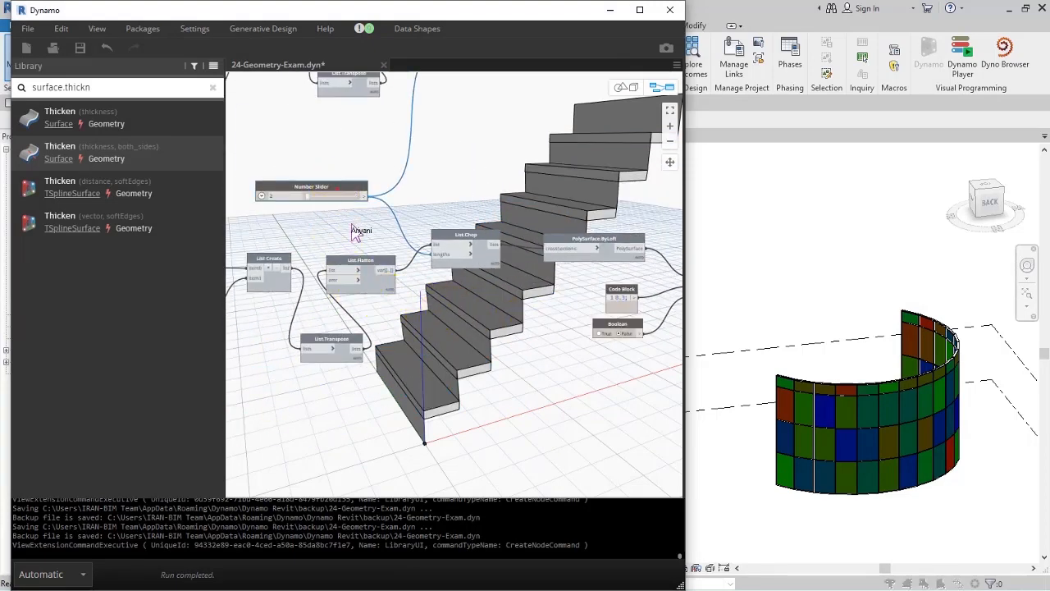
pyautogui.doubleClick(337, 188)
pyautogui.click(466, 241)
pyautogui.keyDown('ctrl'); pyautogui.moveTo(350, 188); pyautogui.dragTo(556, 304); pyautogui.keyUp('ctrl')
pyautogui.moveTo(596, 303); pyautogui.dragTo(459, 299, button='middle')
pyautogui.scroll(3, 451, 298)
pyautogui.click(524, 301)
pyautogui.press('Delete')
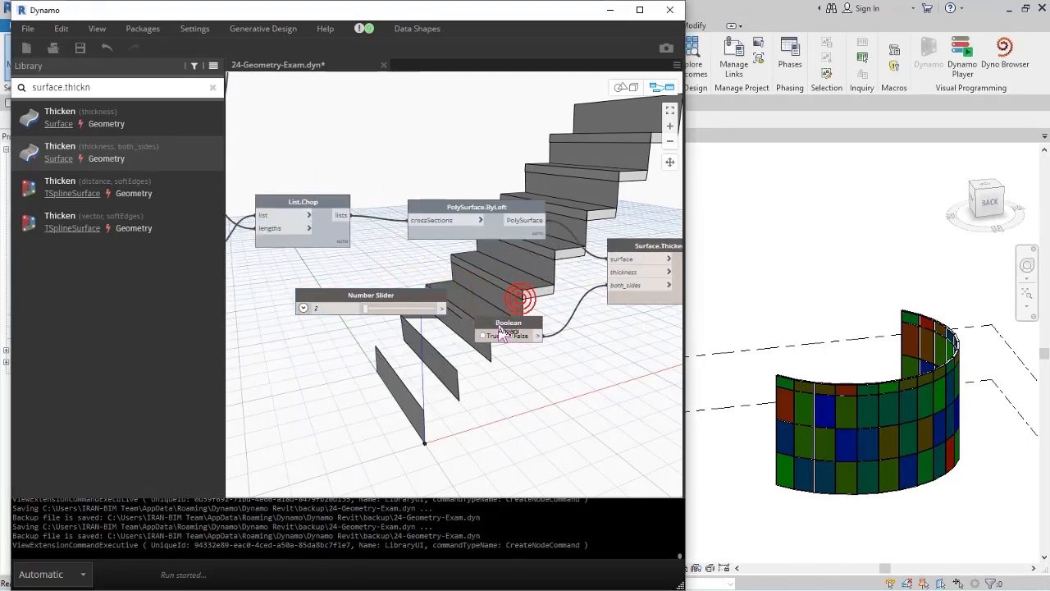
# - Set the copied Number Slider's maximum to 0.5 and edit its step size
pyautogui.moveTo(525, 301); pyautogui.dragTo(437, 257, button='middle')
pyautogui.click(263, 264)
pyautogui.moveTo(299, 254); pyautogui.dragTo(414, 245, button='middle')
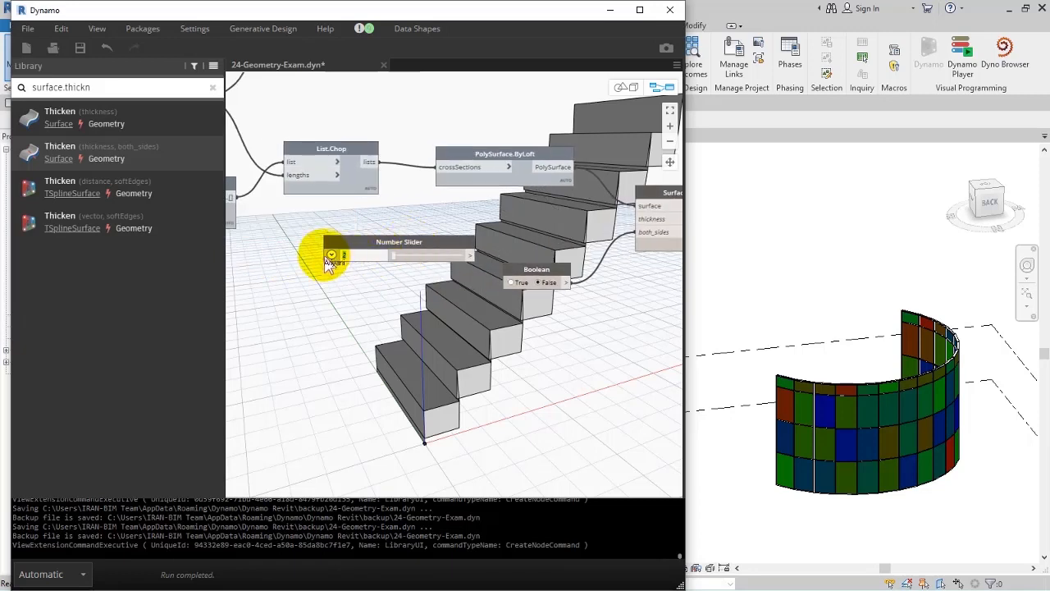
pyautogui.click(331, 255)
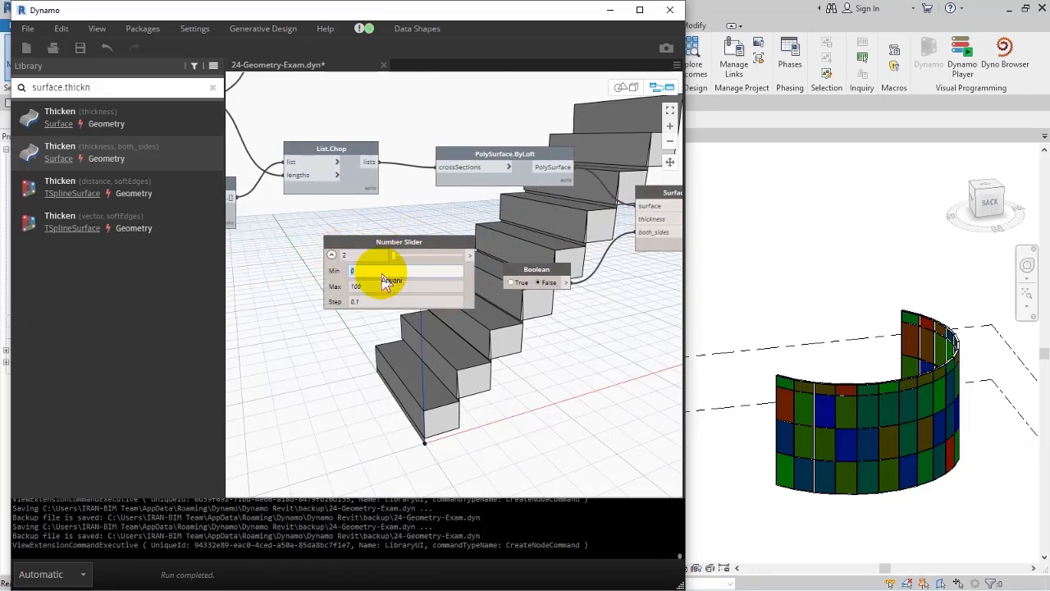
pyautogui.click(368, 288)
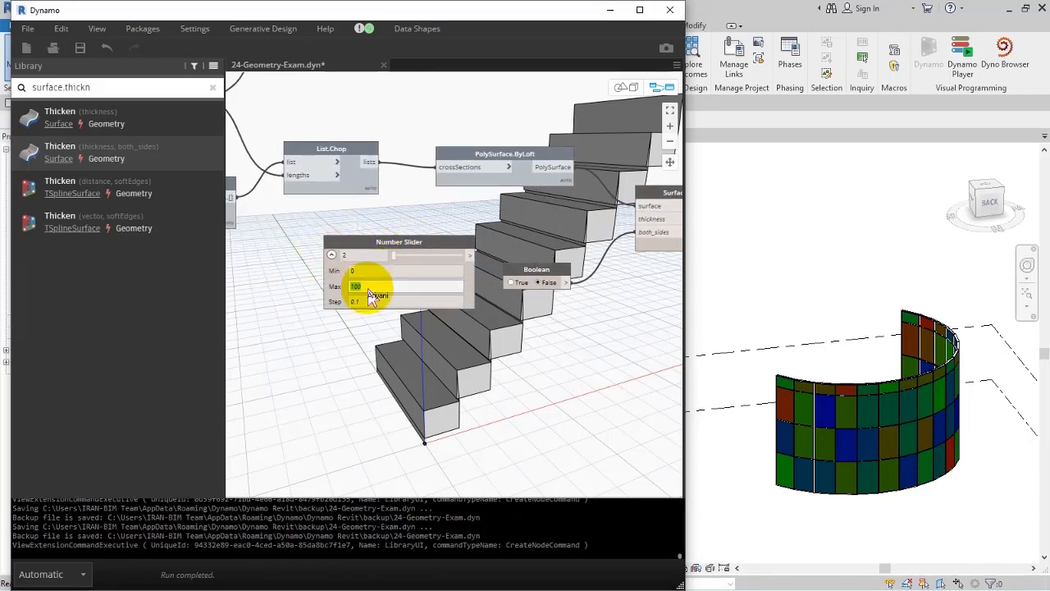
pyautogui.write('0.5')
pyautogui.click(367, 301)
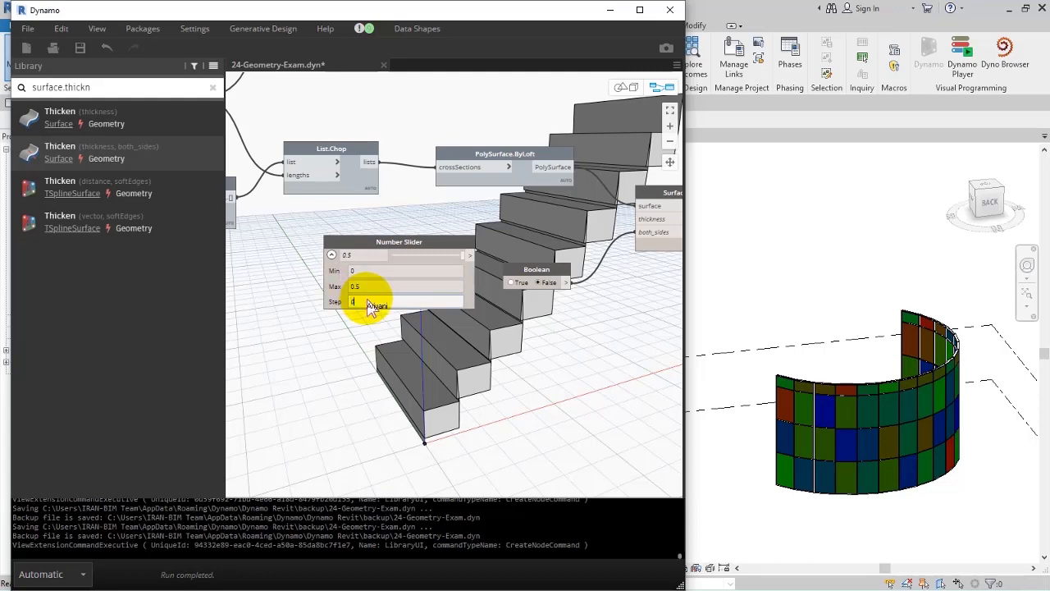
pyautogui.click(334, 256)
# - Connect the copied Number Slider to Surface.Thicken's thickness input and lower the slider value to about 0.087
pyautogui.click(469, 256)
pyautogui.moveTo(500, 242); pyautogui.dragTo(404, 246, button='middle')
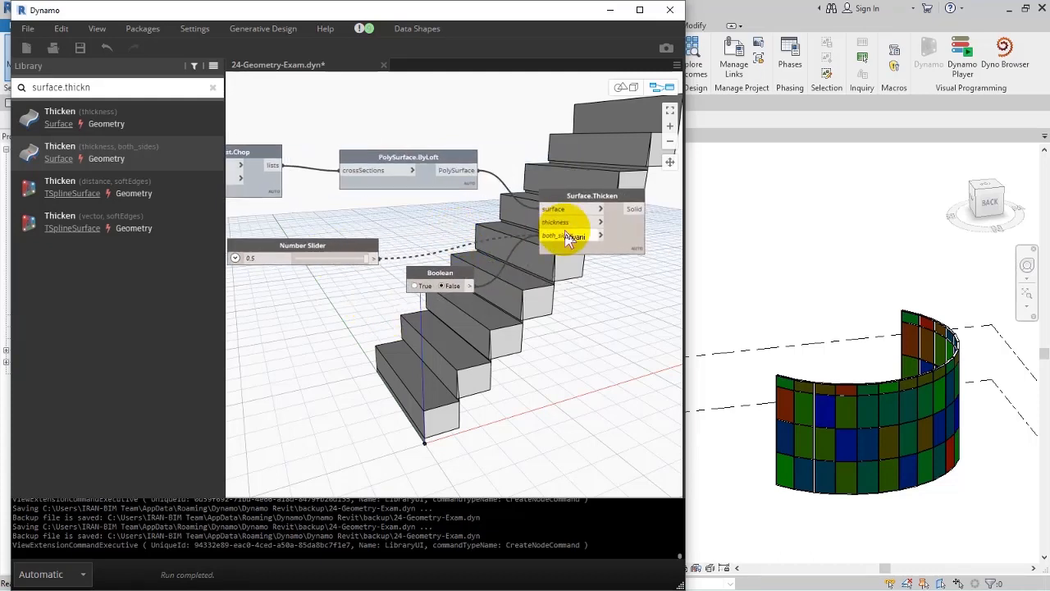
pyautogui.scroll(5, 563, 251)
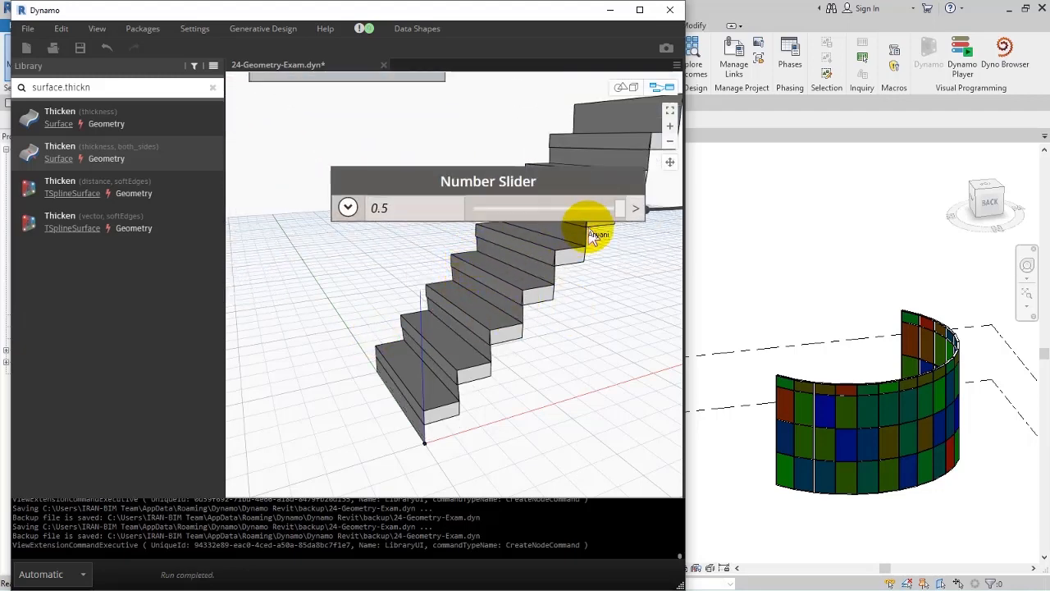
pyautogui.moveTo(579, 217); pyautogui.dragTo(495, 224)
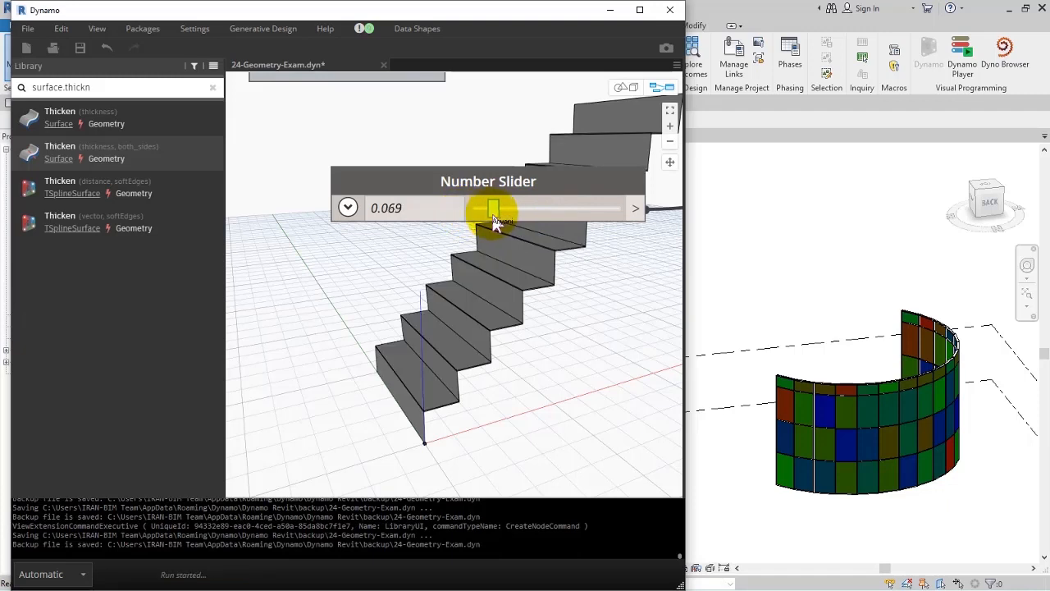
# - Set the thickness Number Slider's minimum to 0.001 and raise its value to about 0.313
pyautogui.click(348, 207)
pyautogui.doubleClick(399, 243)
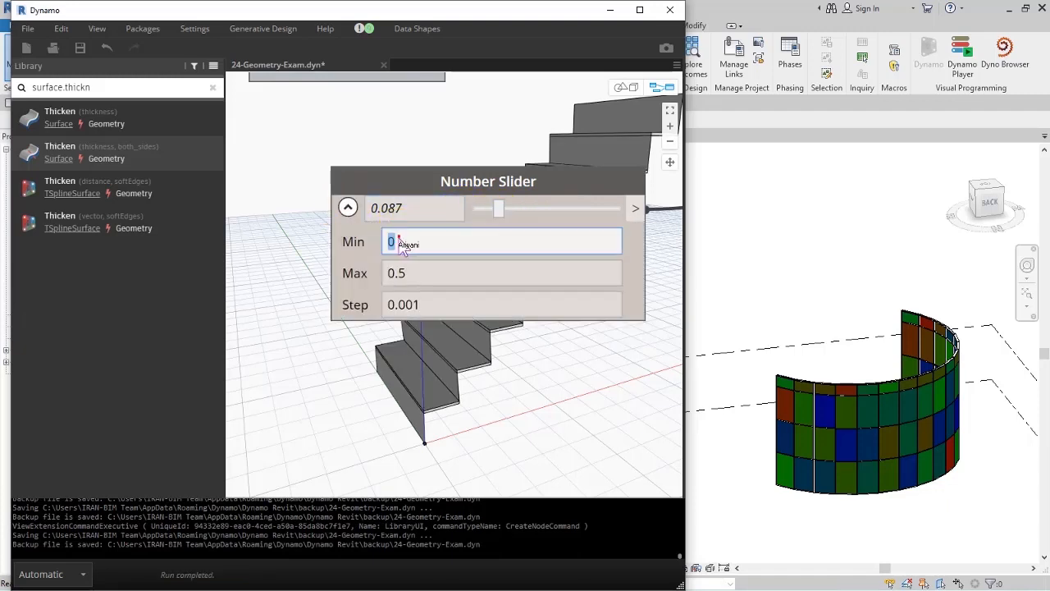
pyautogui.click(418, 312)
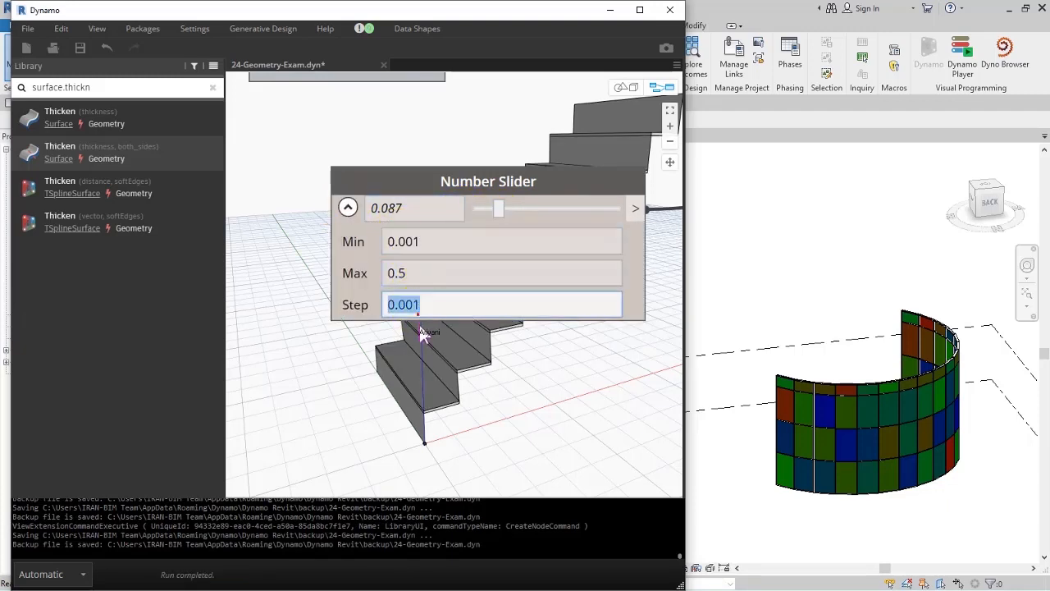
pyautogui.click(349, 209)
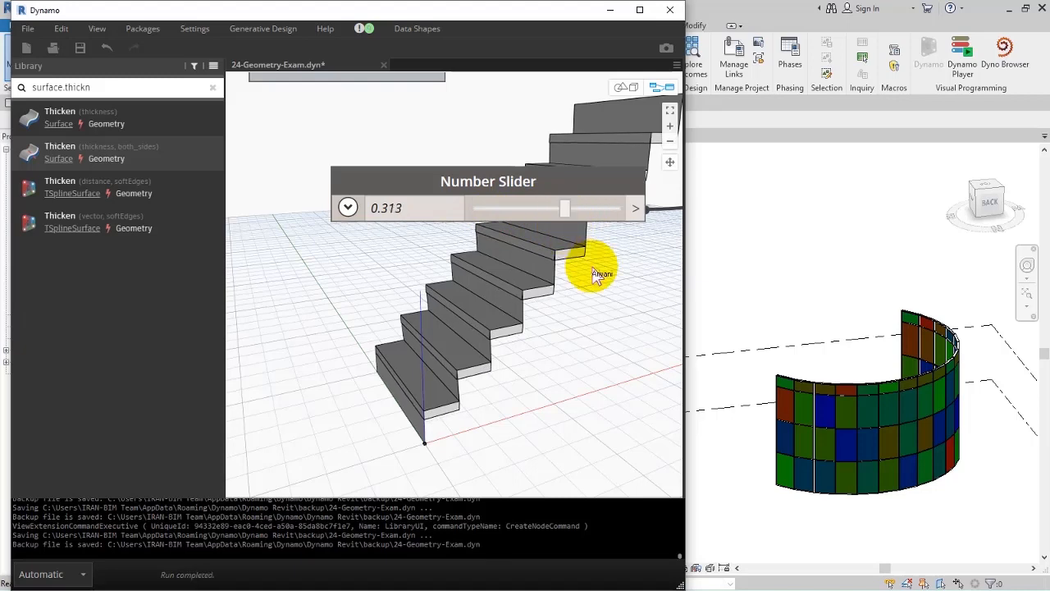
# - Check the node connections into Surface.Thicken, then switch to 3D preview navigation and orbit the stair to examine its thickened treads
pyautogui.scroll(-1, 359, 308)
pyautogui.moveTo(447, 282); pyautogui.dragTo(243, 322, button='middle')
pyautogui.scroll(-1, 246, 322)
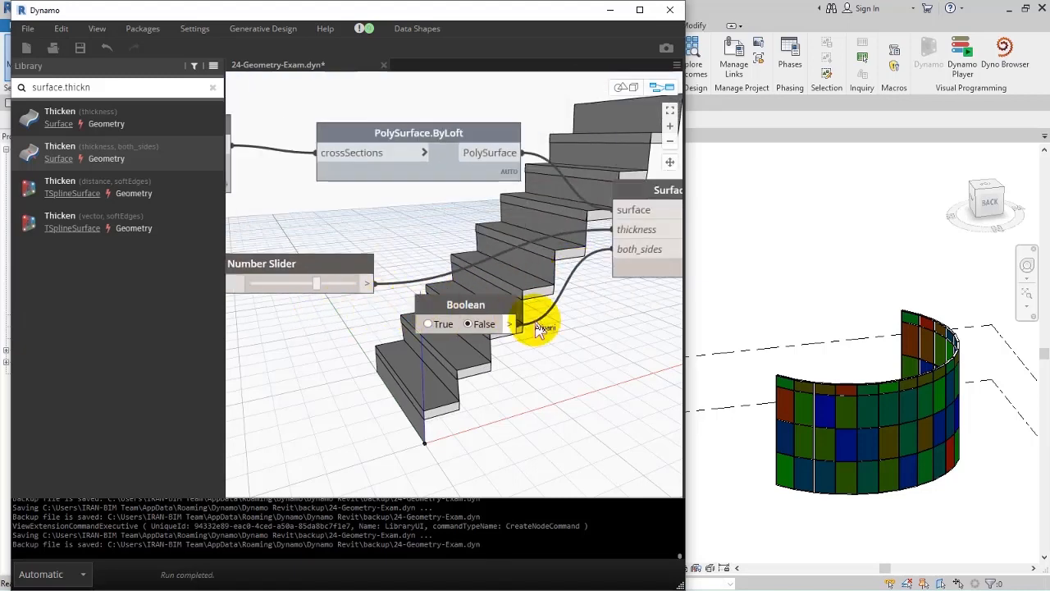
pyautogui.moveTo(672, 275); pyautogui.dragTo(501, 281, button='middle')
pyautogui.click(512, 279)
pyautogui.click(510, 366)
pyautogui.scroll(-8, 508, 370)
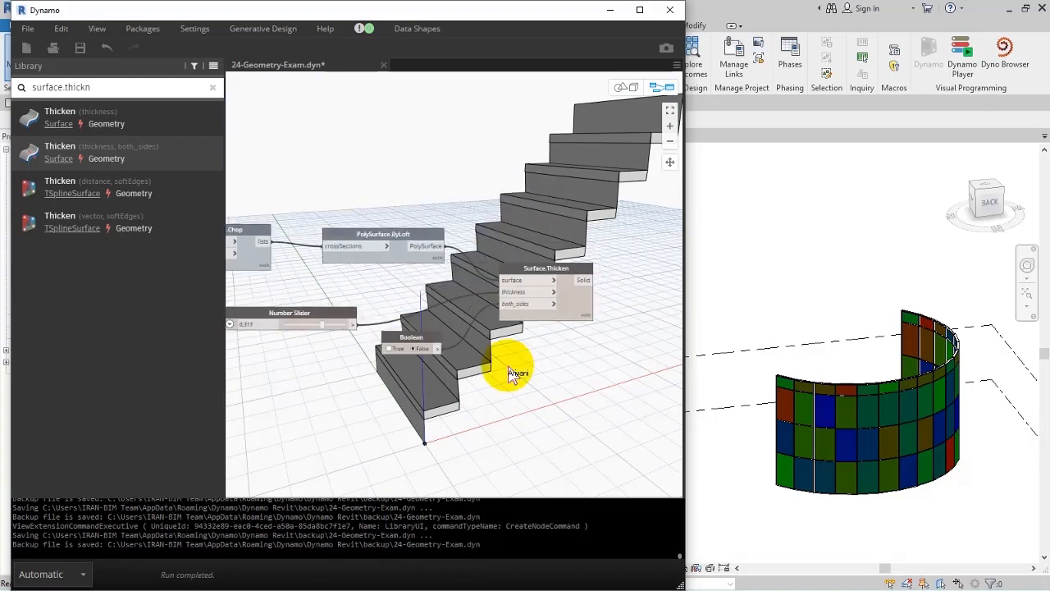
pyautogui.moveTo(422, 291); pyautogui.dragTo(602, 308, button='middle')
pyautogui.click(634, 91)
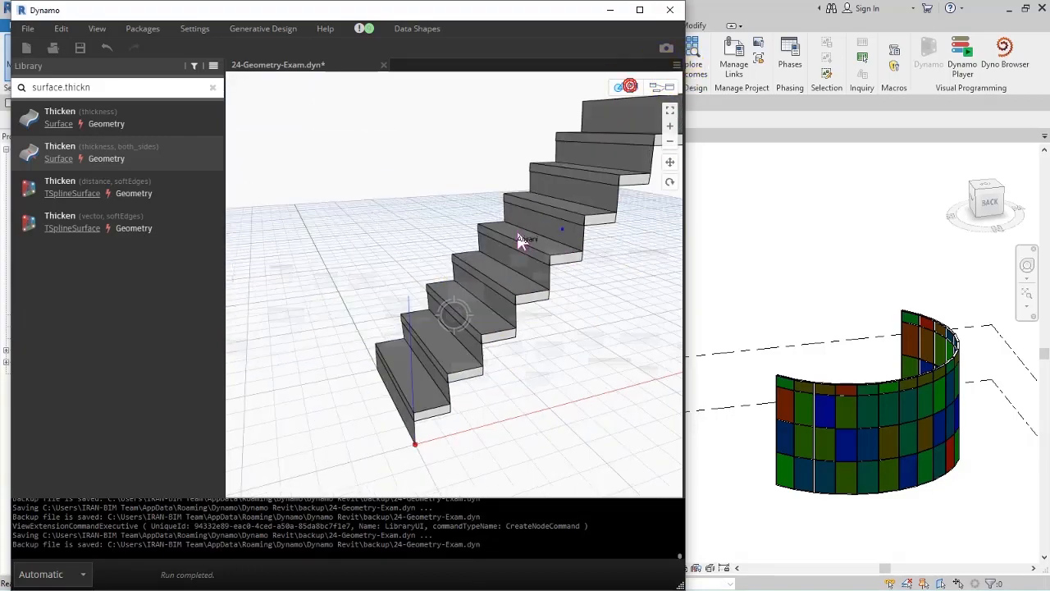
pyautogui.moveTo(520, 235); pyautogui.dragTo(561, 217, button='right')
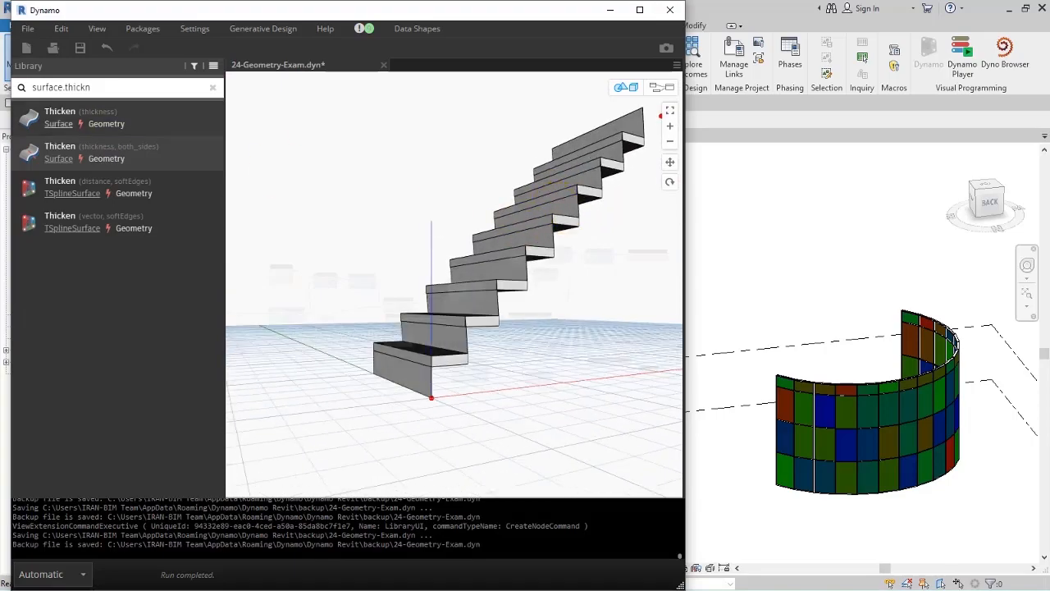